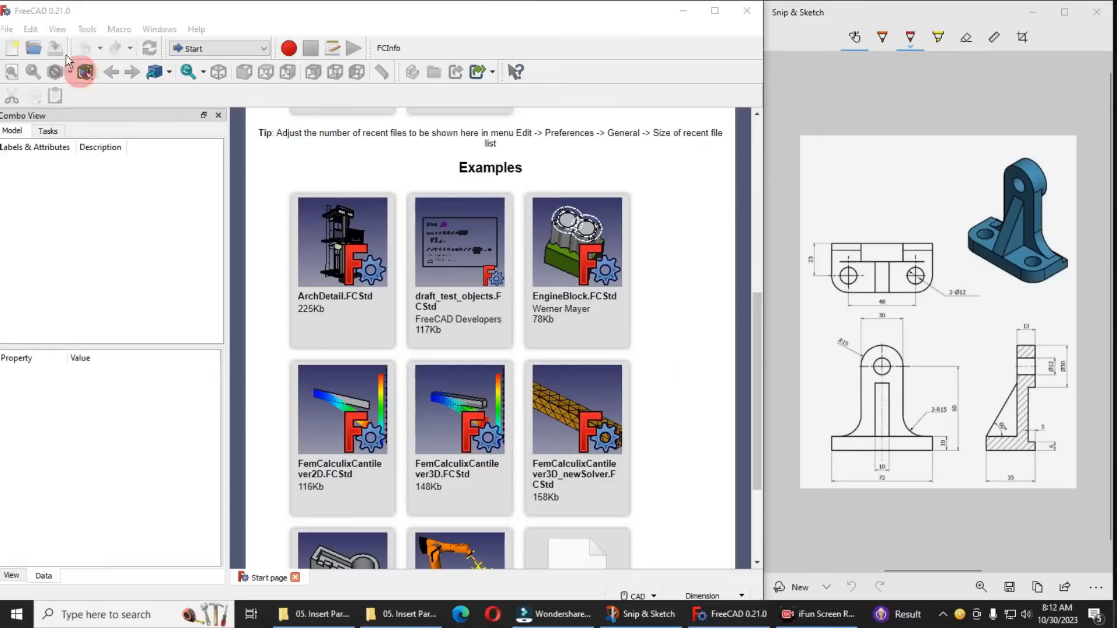
Create a new document and switch to the Part Design workbench
drag(58, 18, 67, 19)
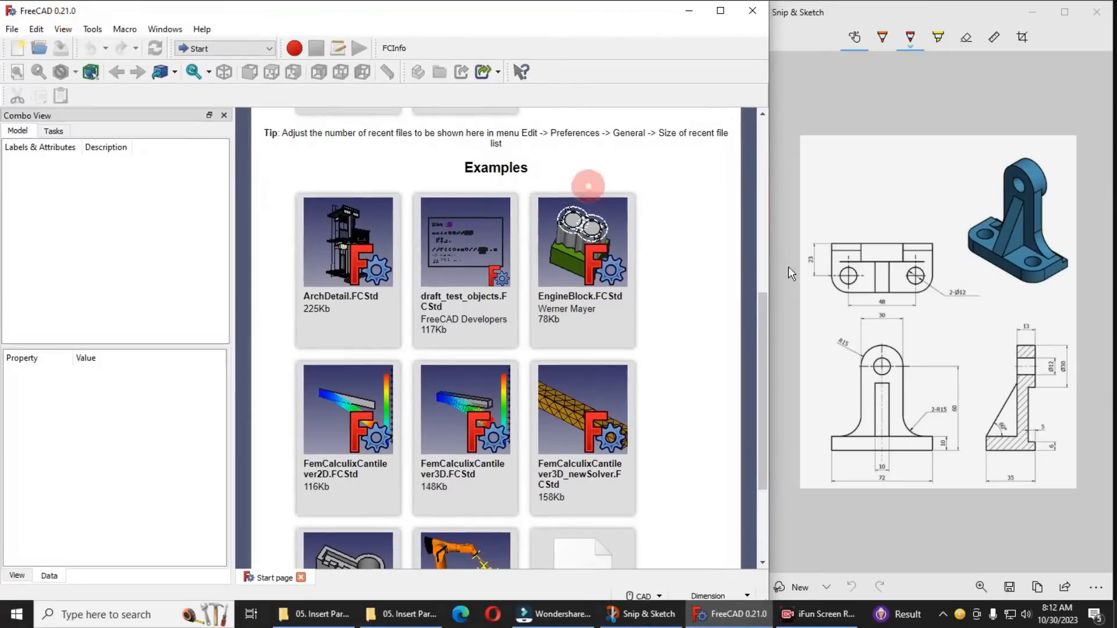
click(20, 48)
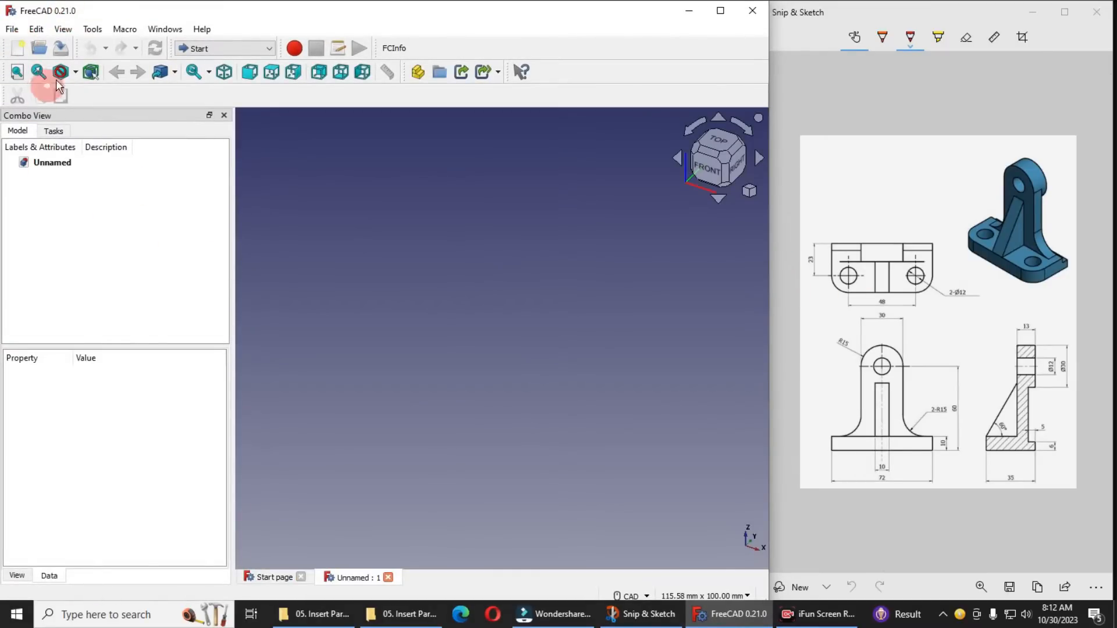
click(236, 48)
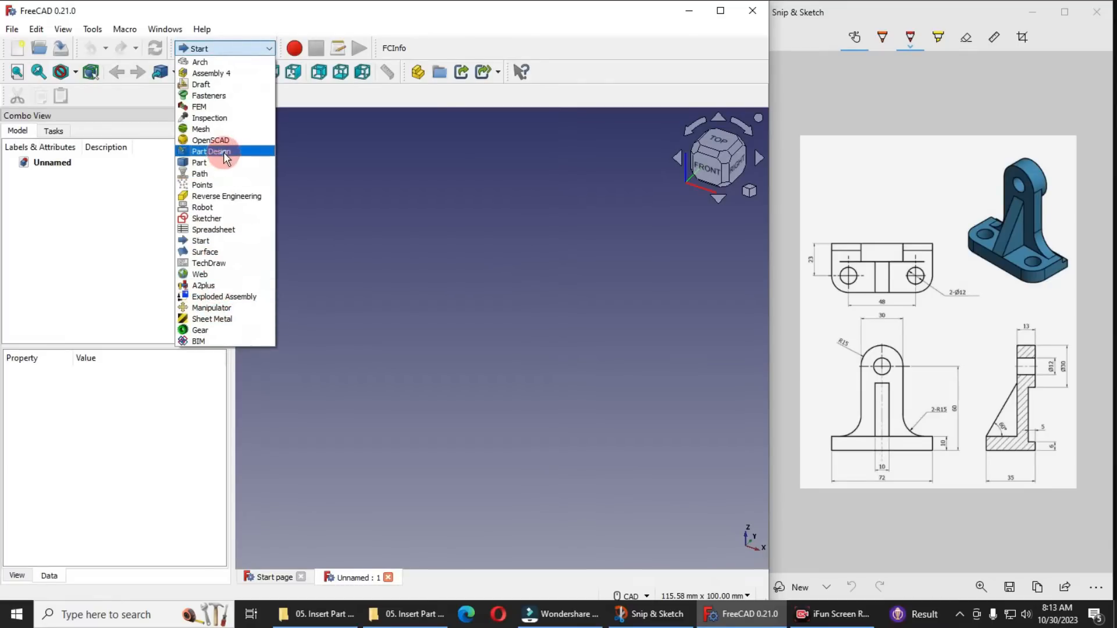
click(214, 150)
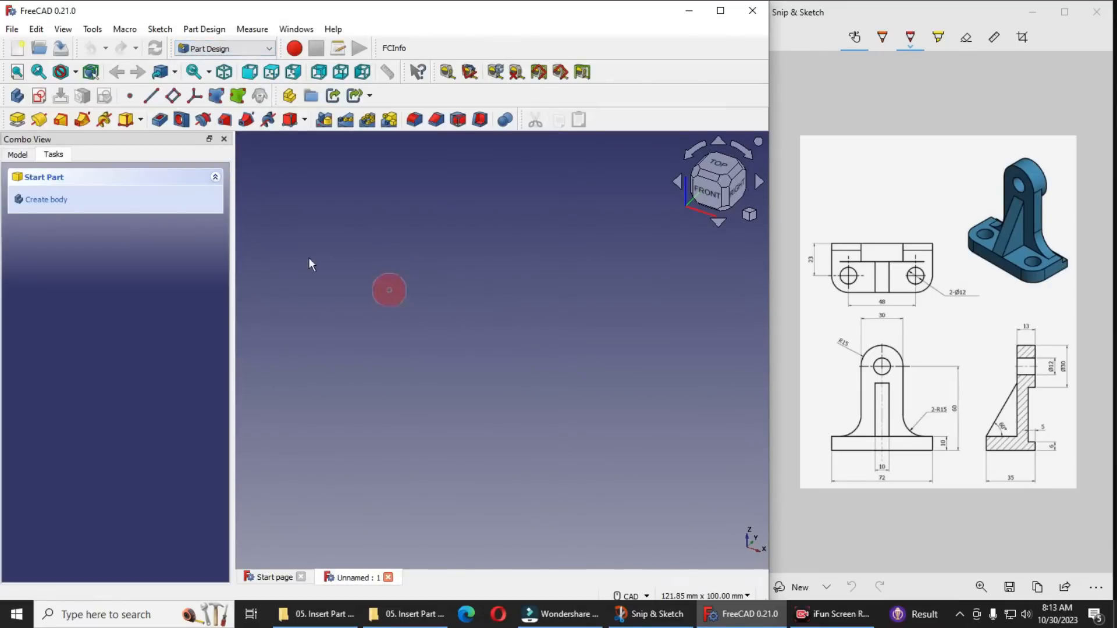
Create a body and start a new sketch on the XY plane
click(61, 201)
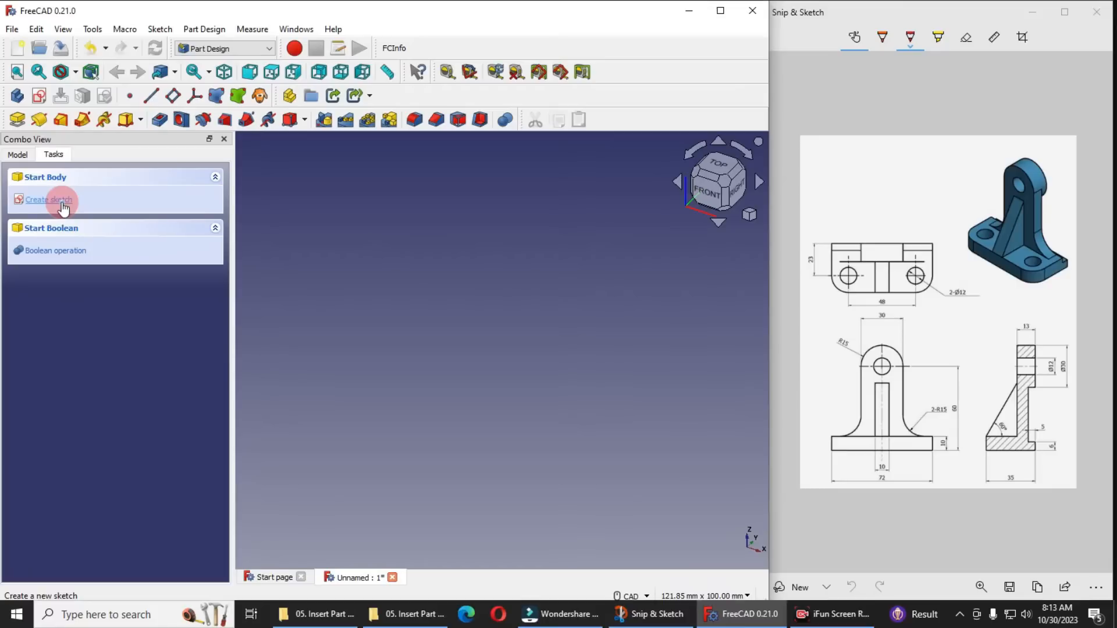
click(62, 202)
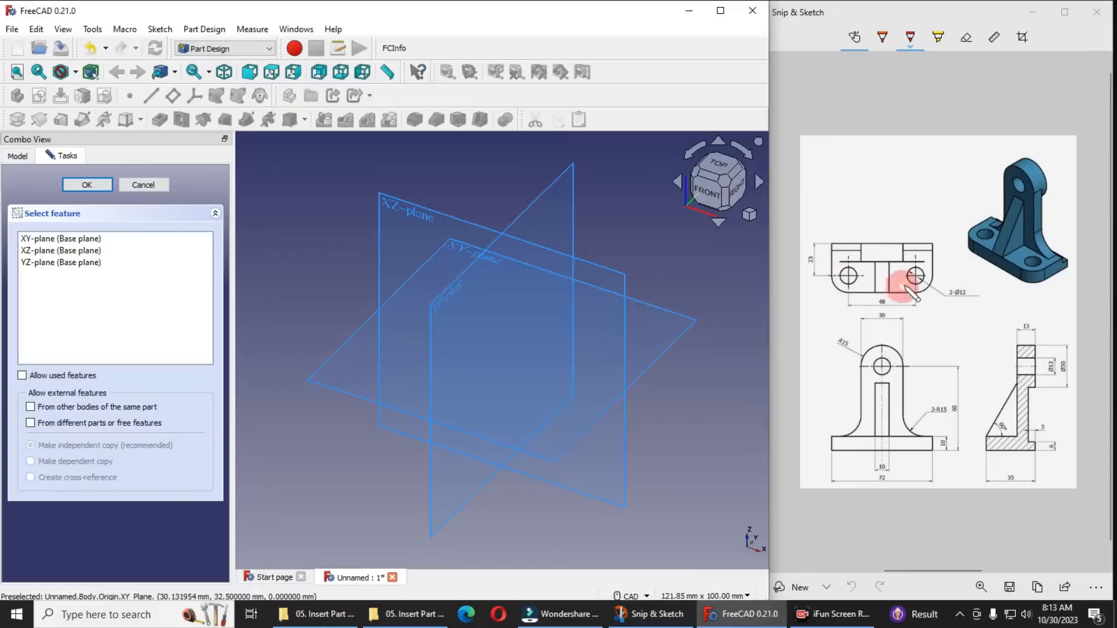
click(690, 321)
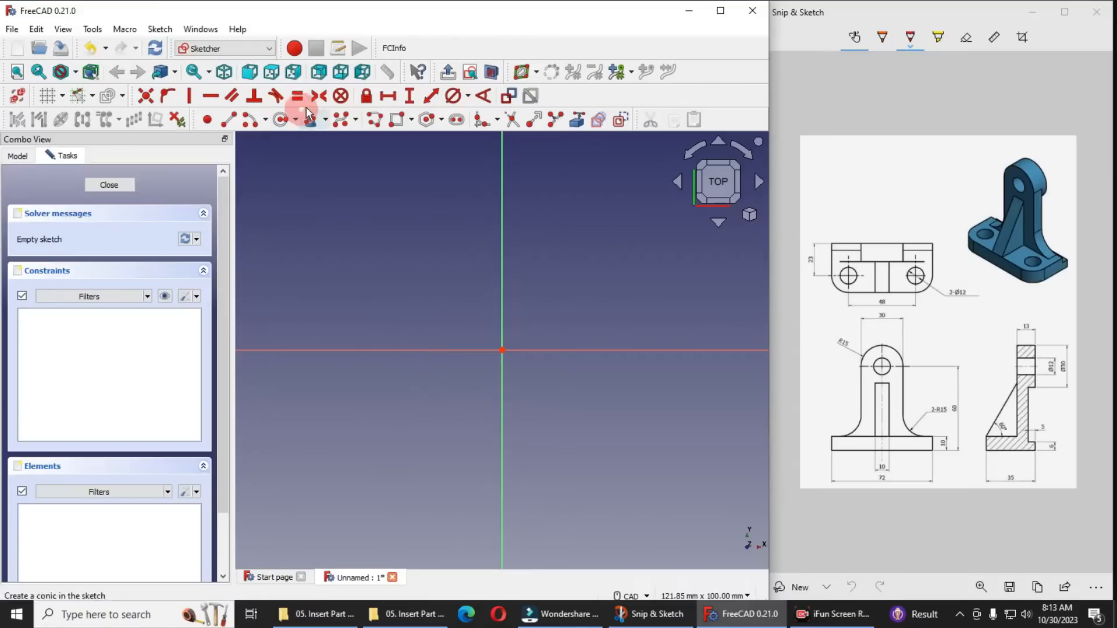
Sketch a rectangle about 92 mm wide just above the horizontal axis, spanning both sides of the vertical axis
click(392, 120)
drag(297, 261, 698, 336)
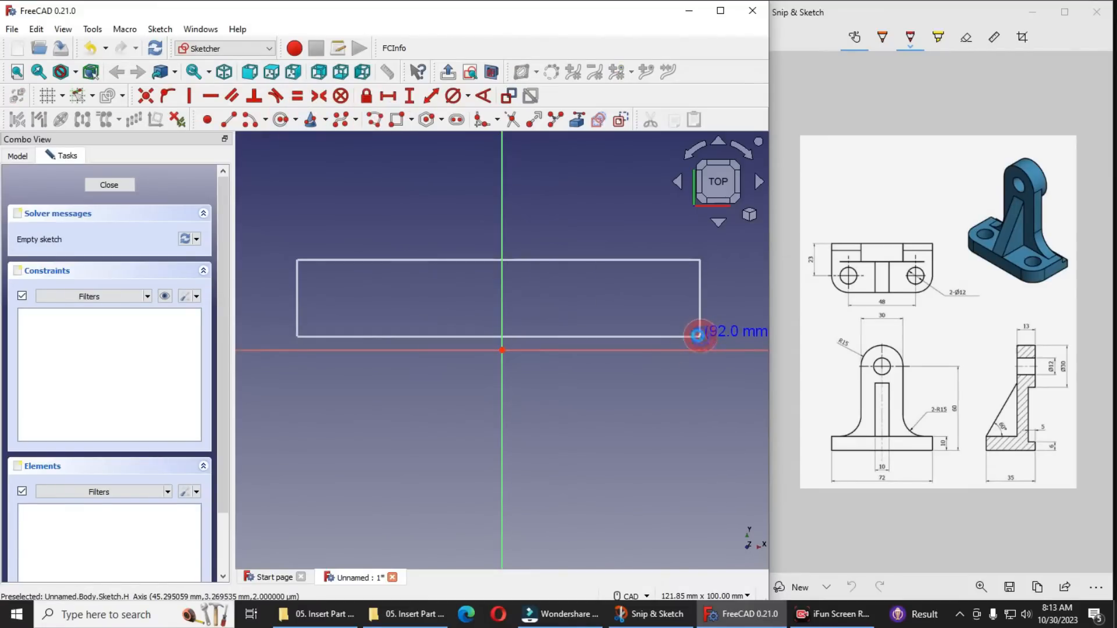
click(699, 336)
right_click(599, 391)
Constrain the rectangle's lower edge to pass through the sketch origin with a point-on-object constraint
click(532, 335)
click(500, 350)
click(170, 96)
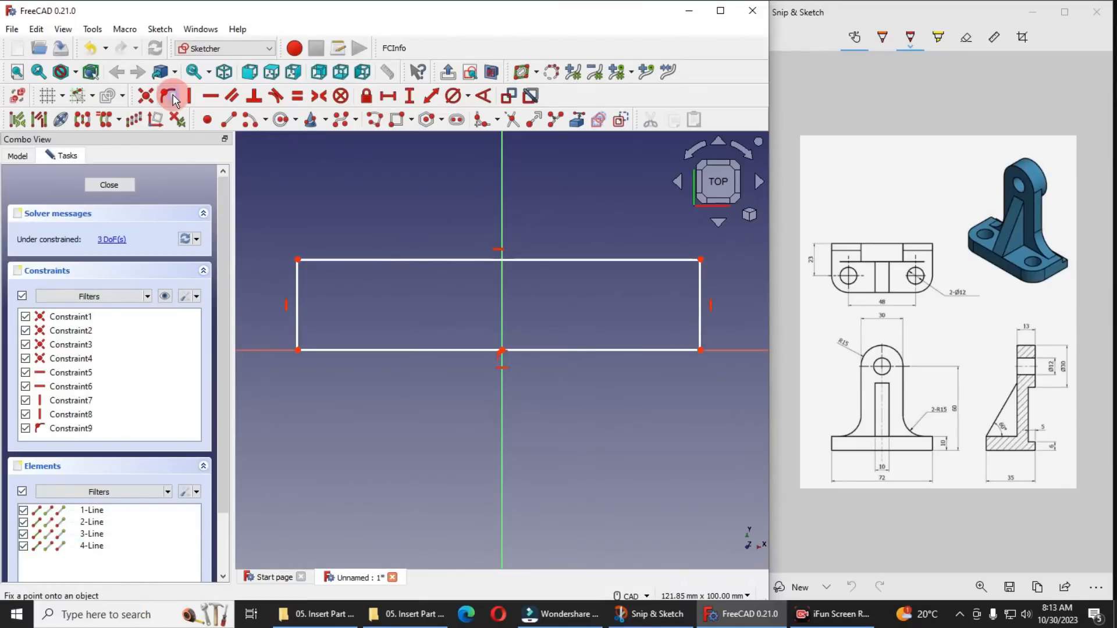
Make the rectangle's two lower corners symmetric about the vertical axis
click(383, 282)
click(702, 349)
click(408, 363)
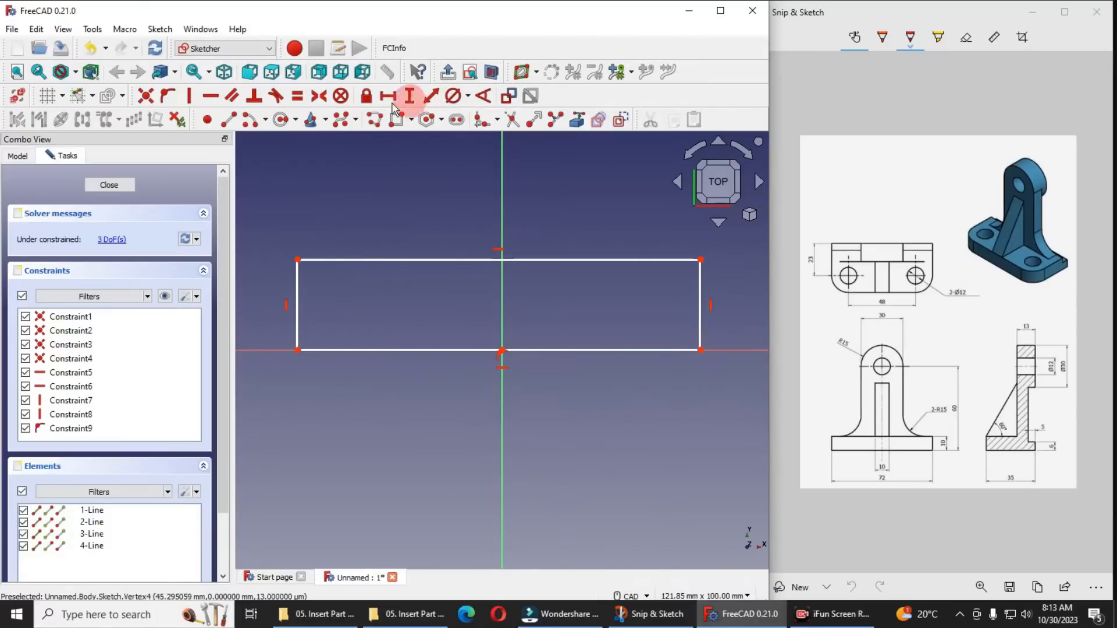
click(321, 135)
click(297, 351)
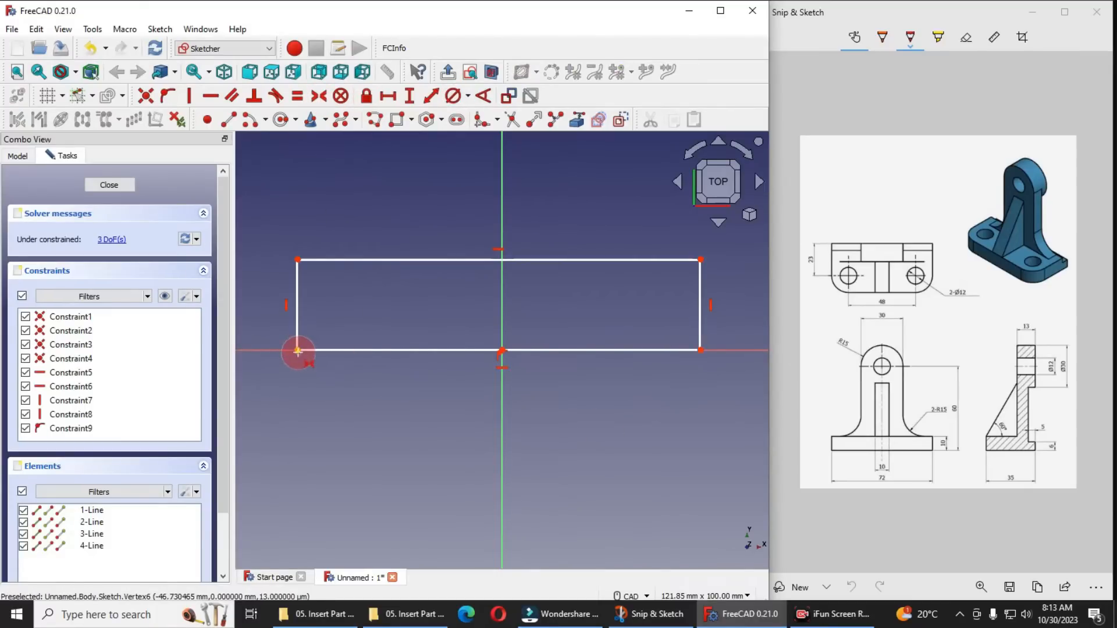
click(701, 349)
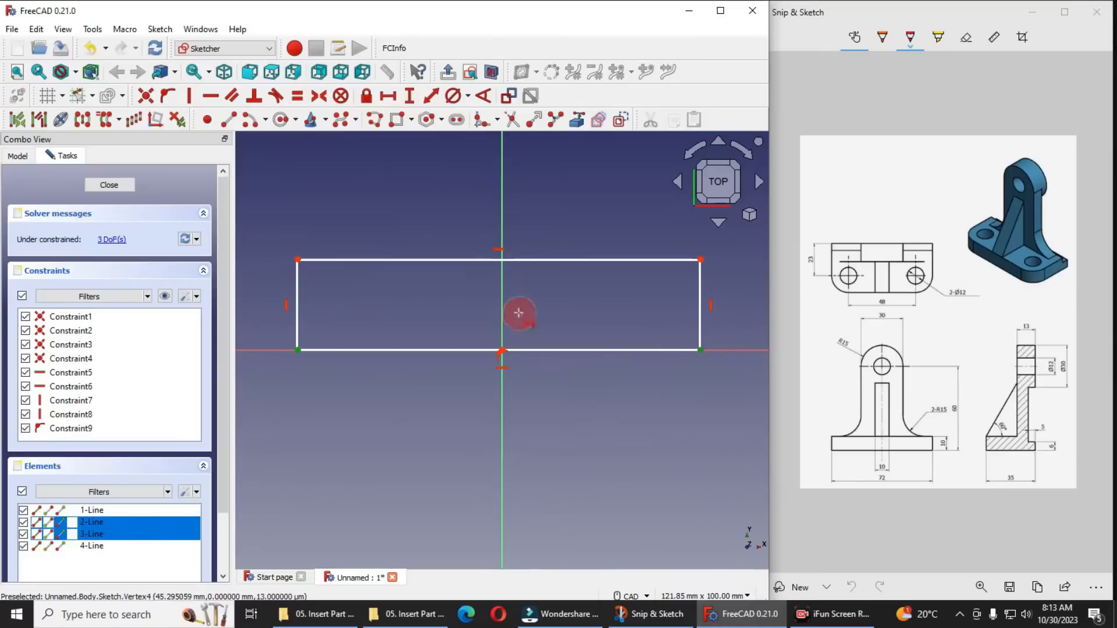
click(503, 305)
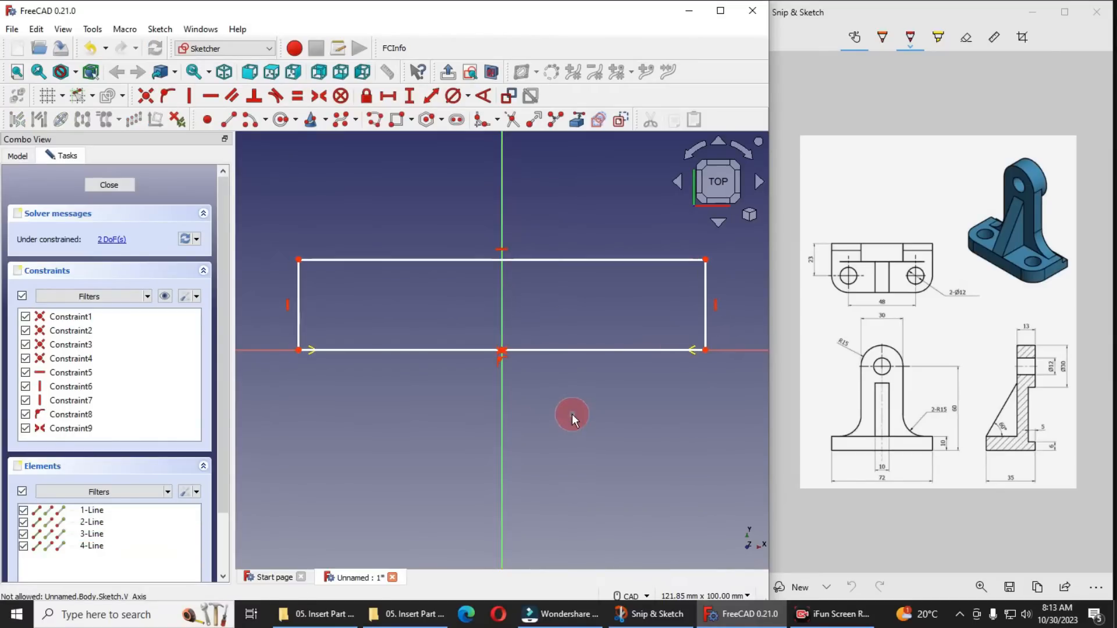
Set the lower edge's horizontal length to 72 mm and place the dimension below the rectangle
click(609, 350)
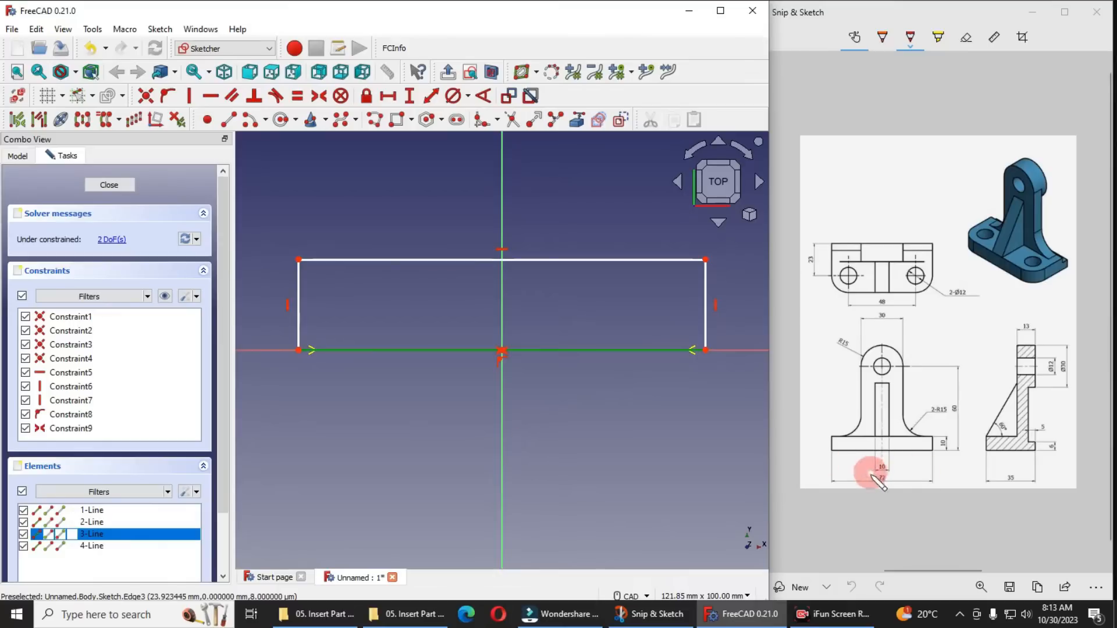
click(388, 96)
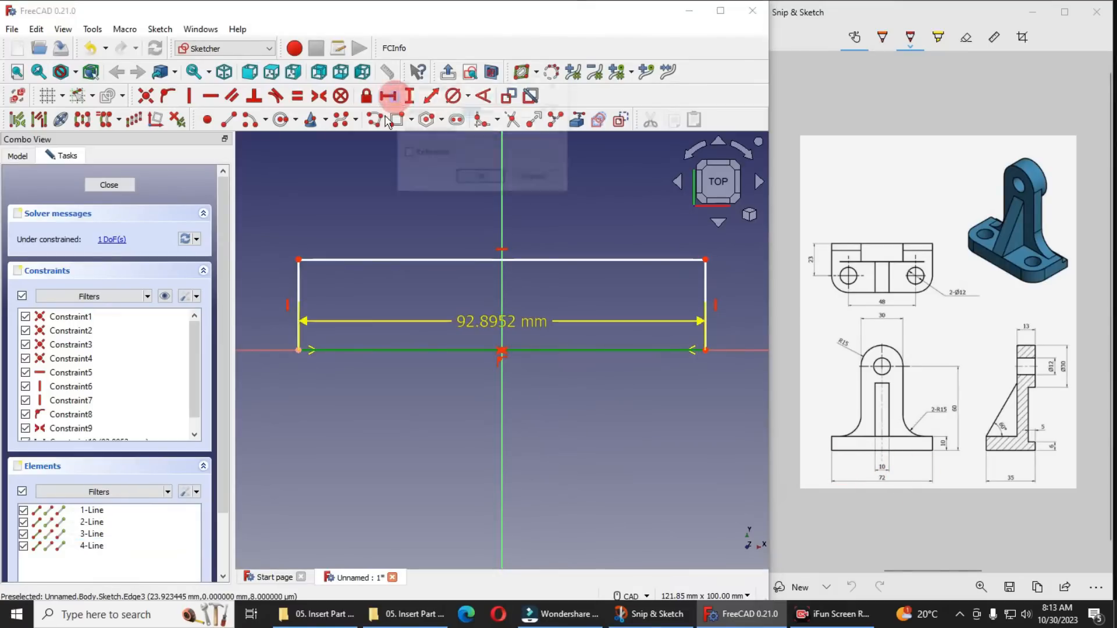
text(72)
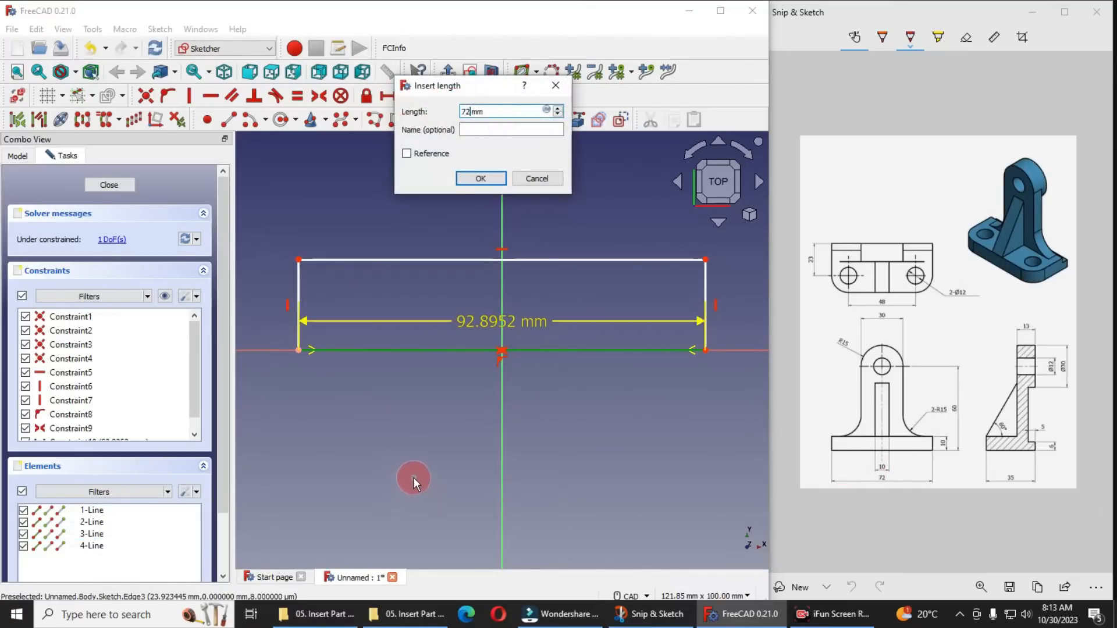
key(Return)
drag(513, 317, 527, 430)
Set the rectangle's vertical side to a length of 35 mm
click(951, 268)
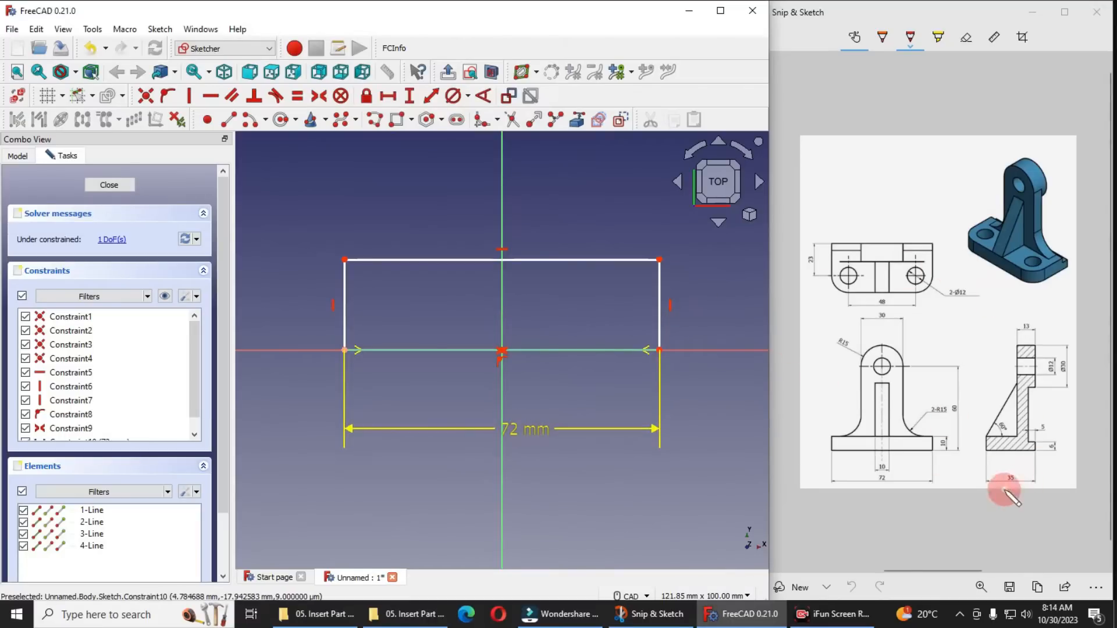
click(345, 295)
click(409, 96)
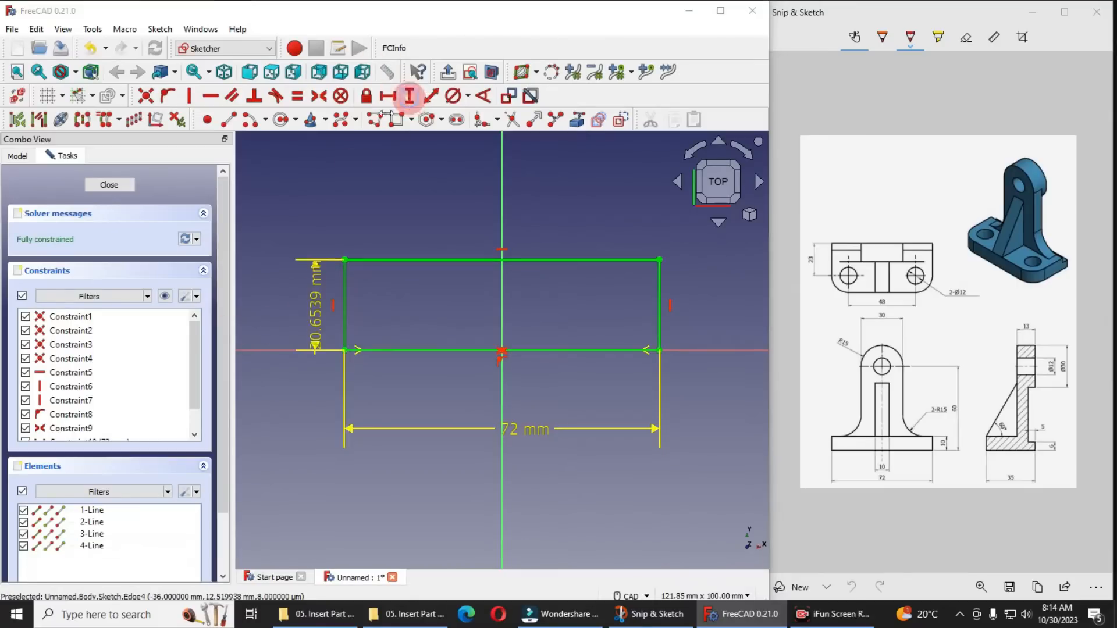
text(35mm)
key(Return)
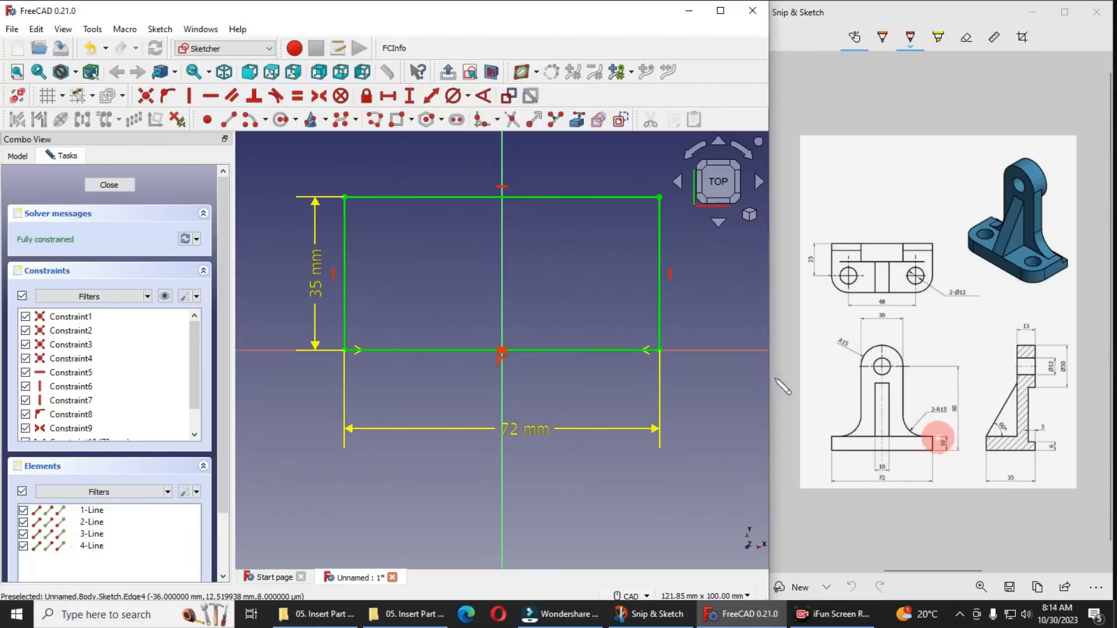
Close the base sketch, pad it 10 mm along the sketch normal, and show the model tree
click(109, 185)
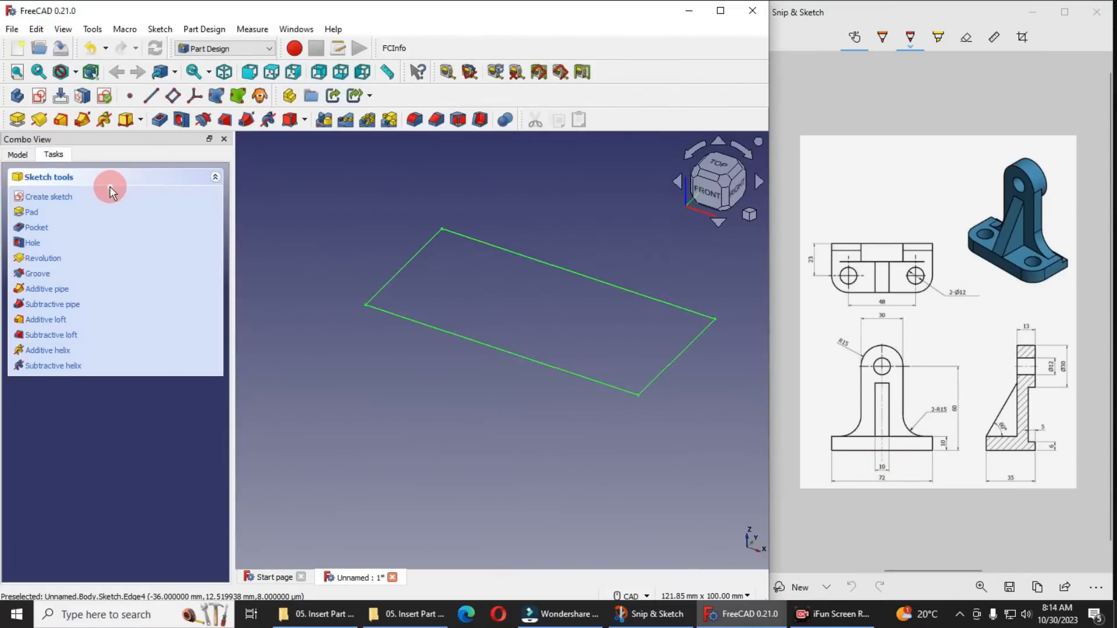
click(18, 119)
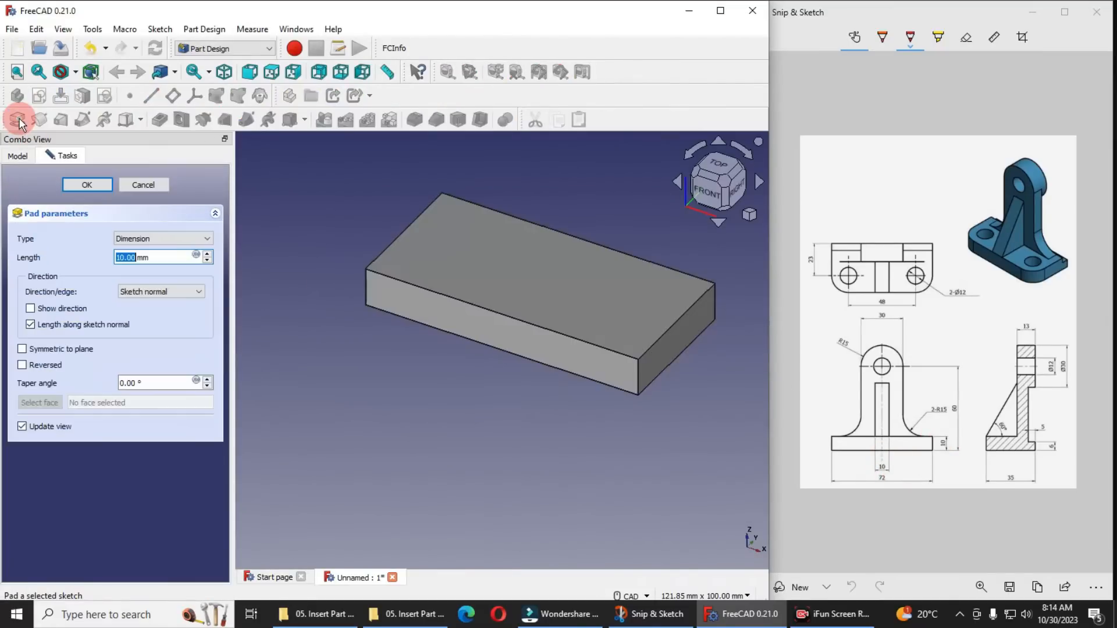
click(85, 184)
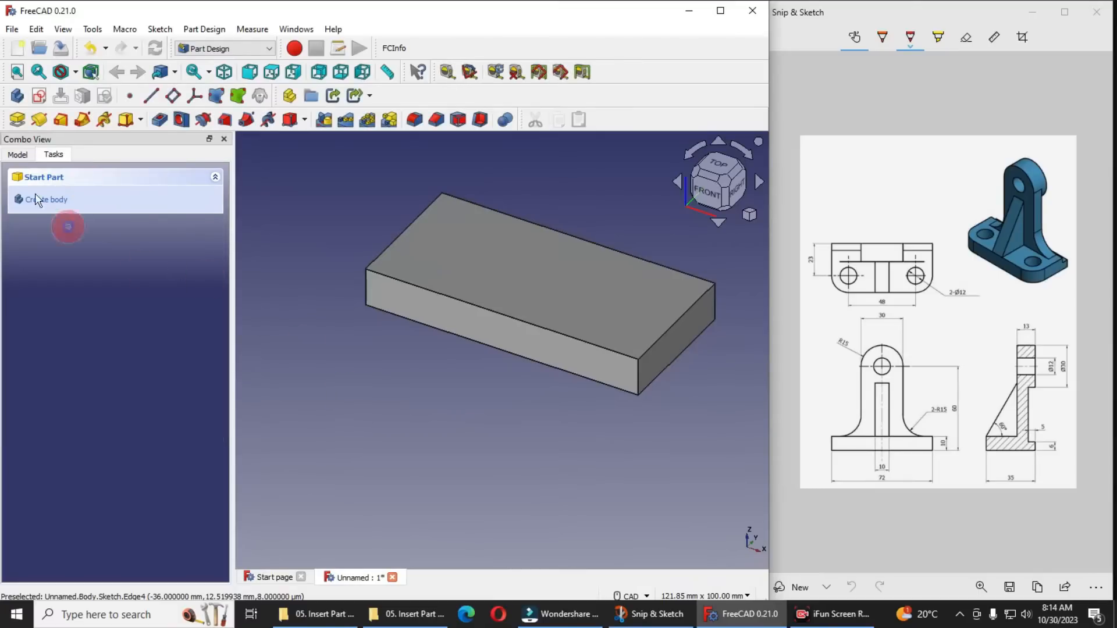
click(17, 154)
scroll(477, 426, down, 1)
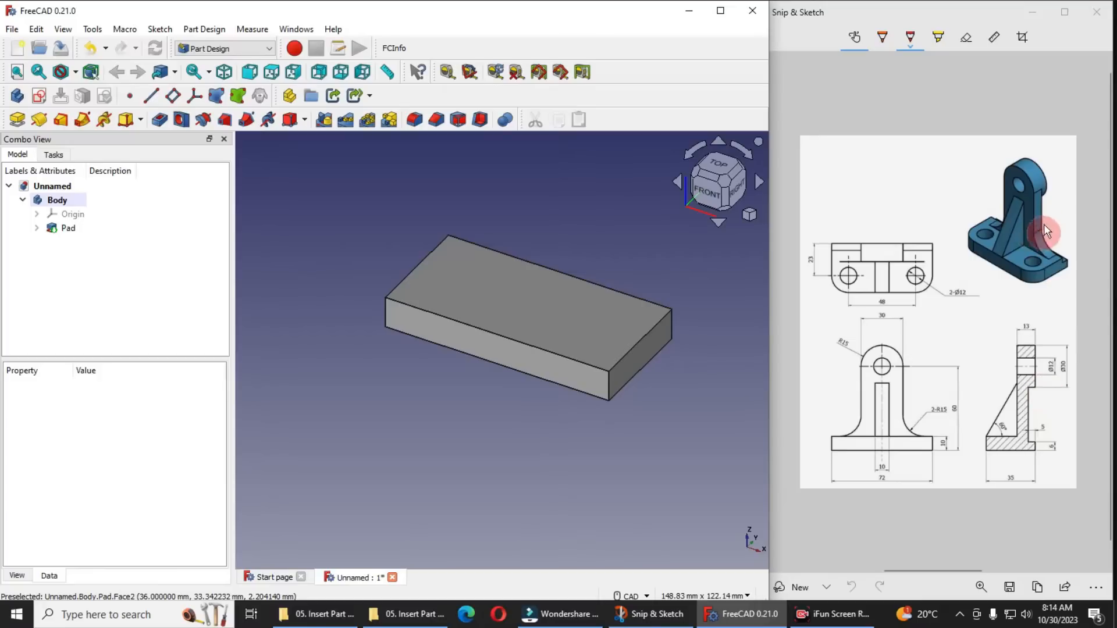
click(644, 356)
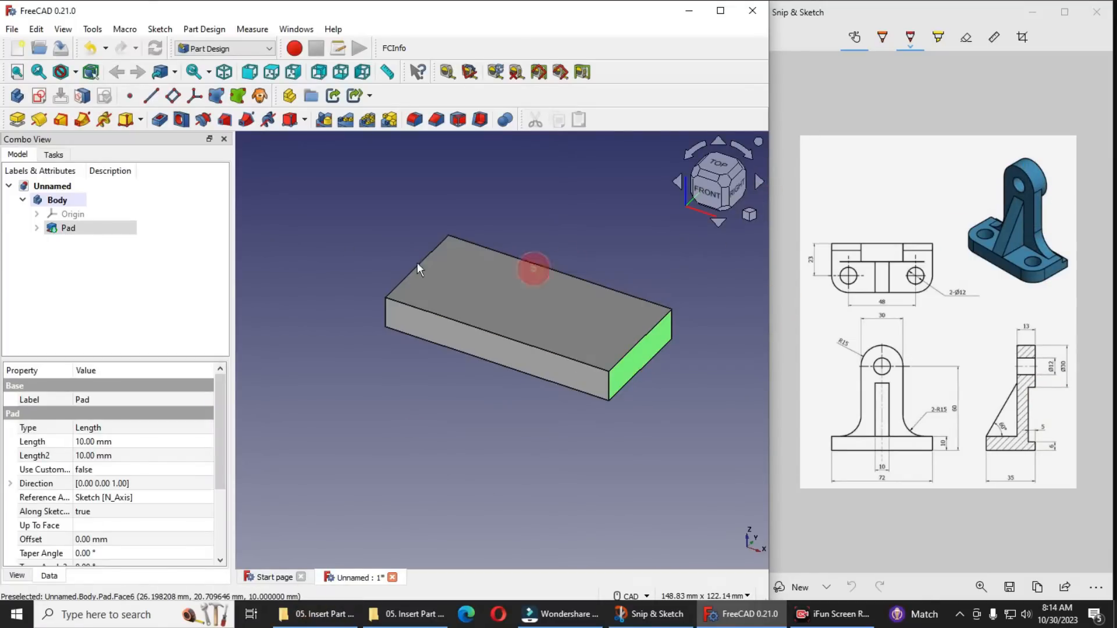
click(737, 190)
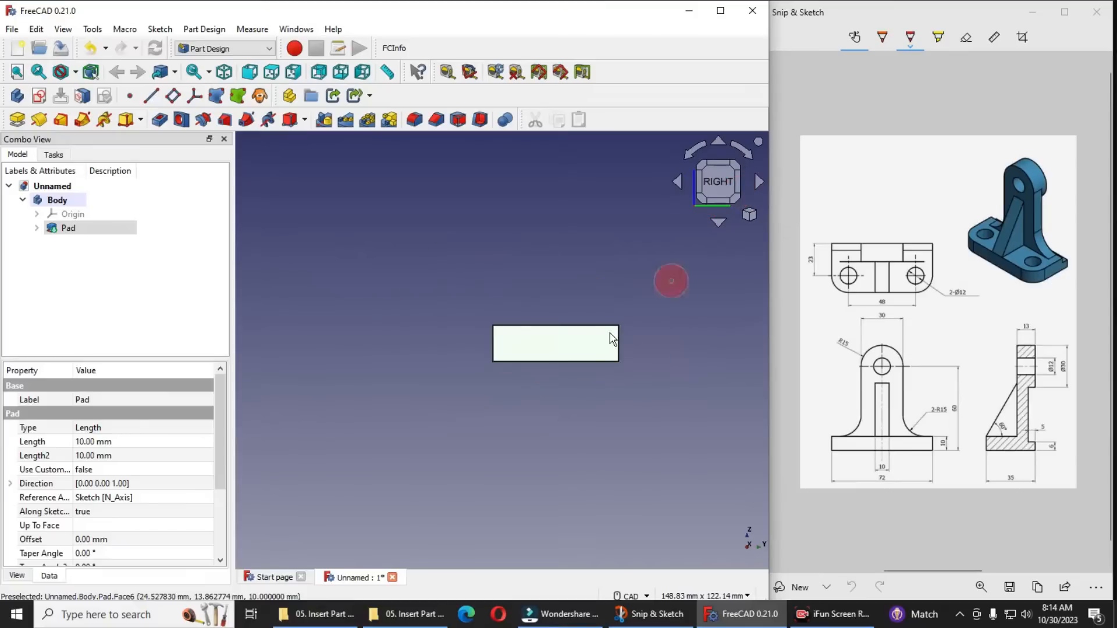
click(540, 341)
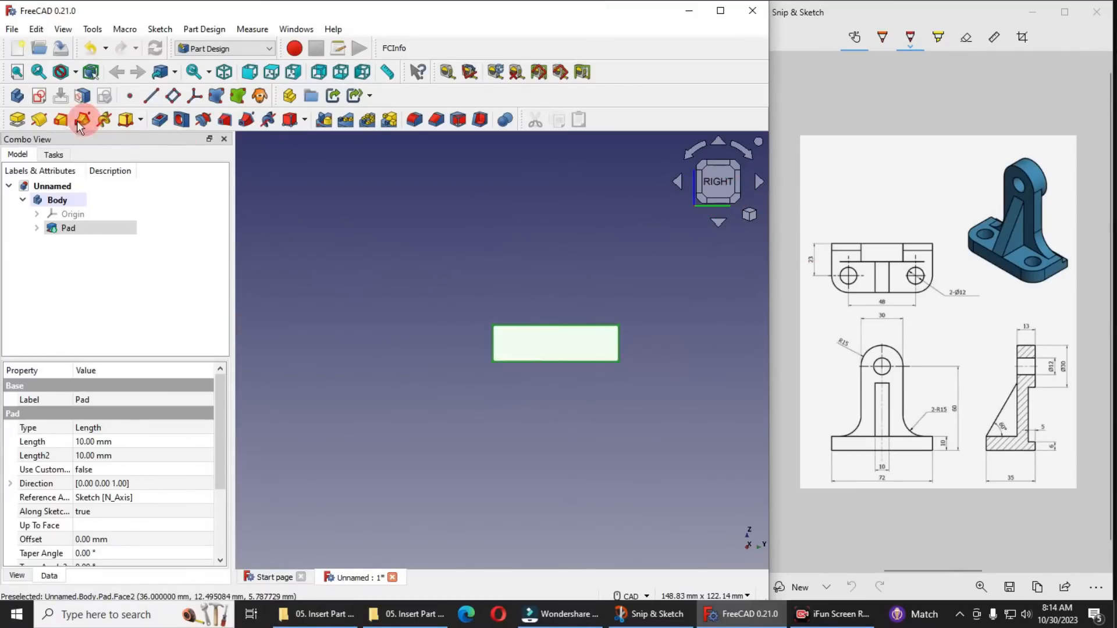
click(41, 96)
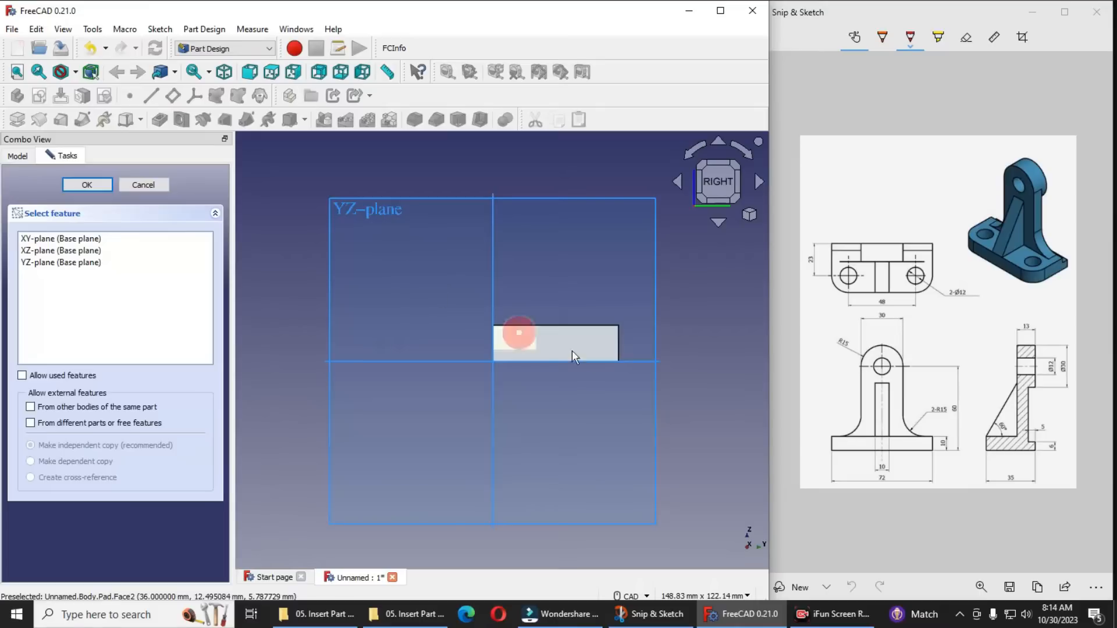
scroll(609, 345, up, 1)
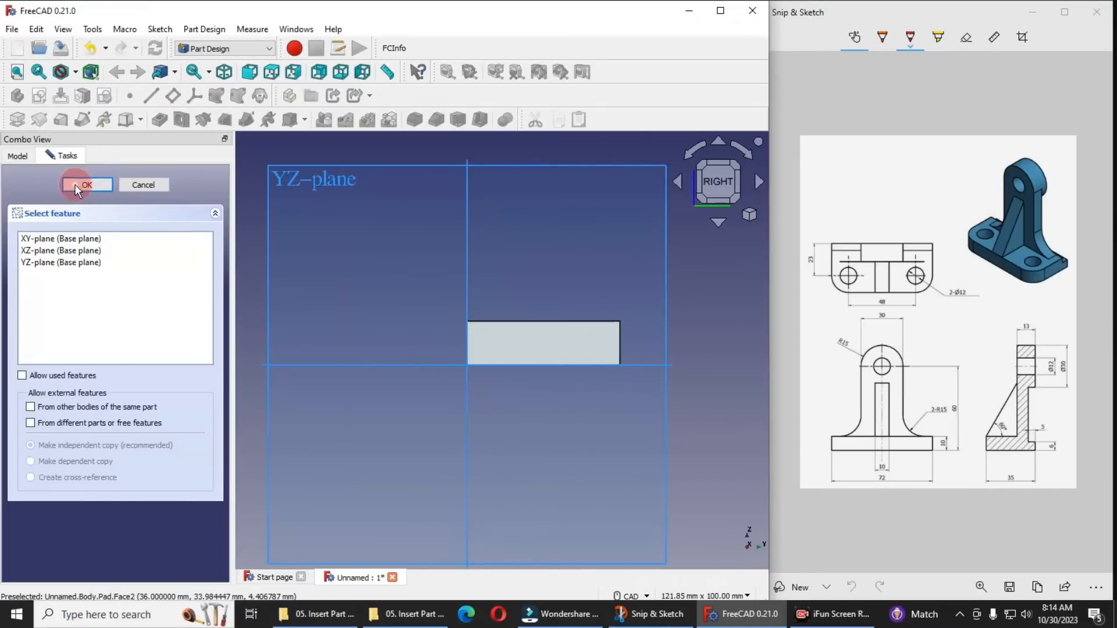
click(749, 215)
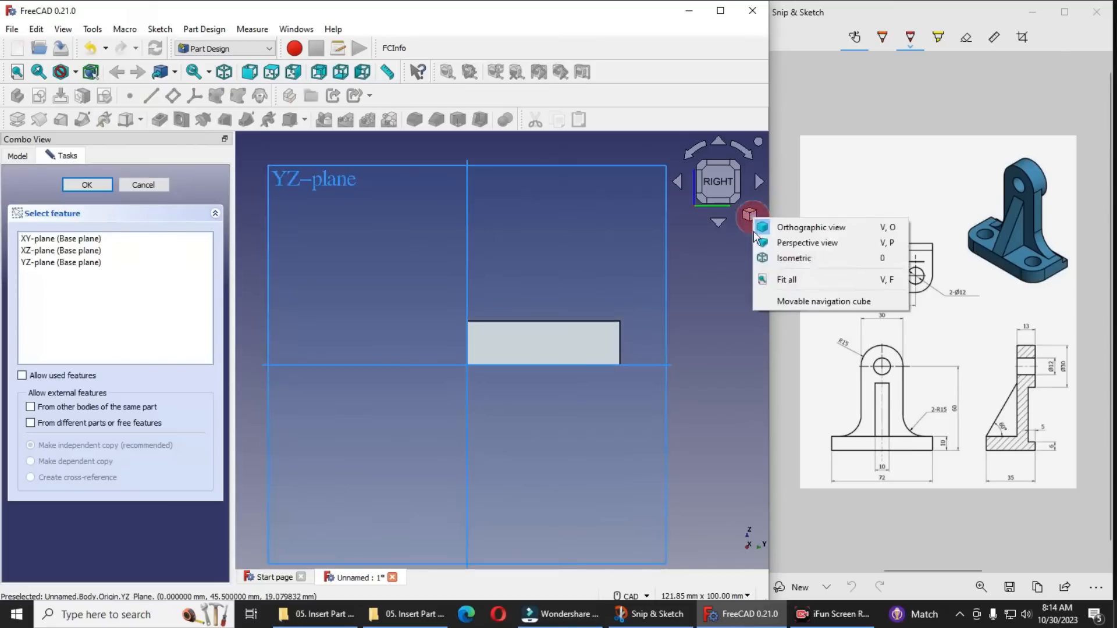
click(776, 257)
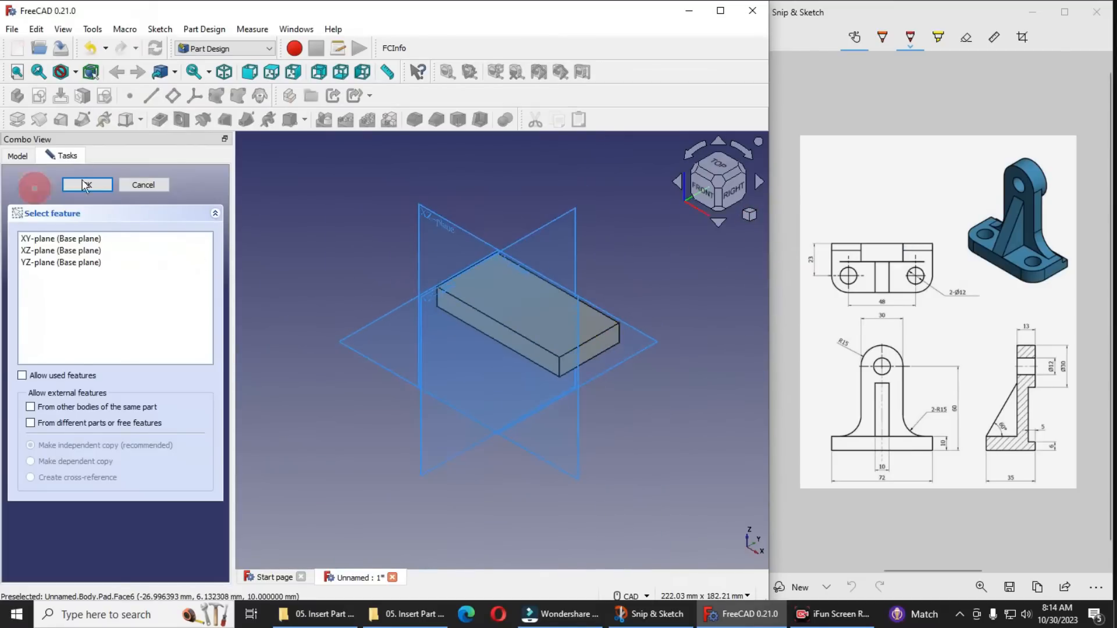
click(143, 185)
Start a sketch on the base's right end face and draw a rectangle from its back edge, extending above its upper edge
click(579, 350)
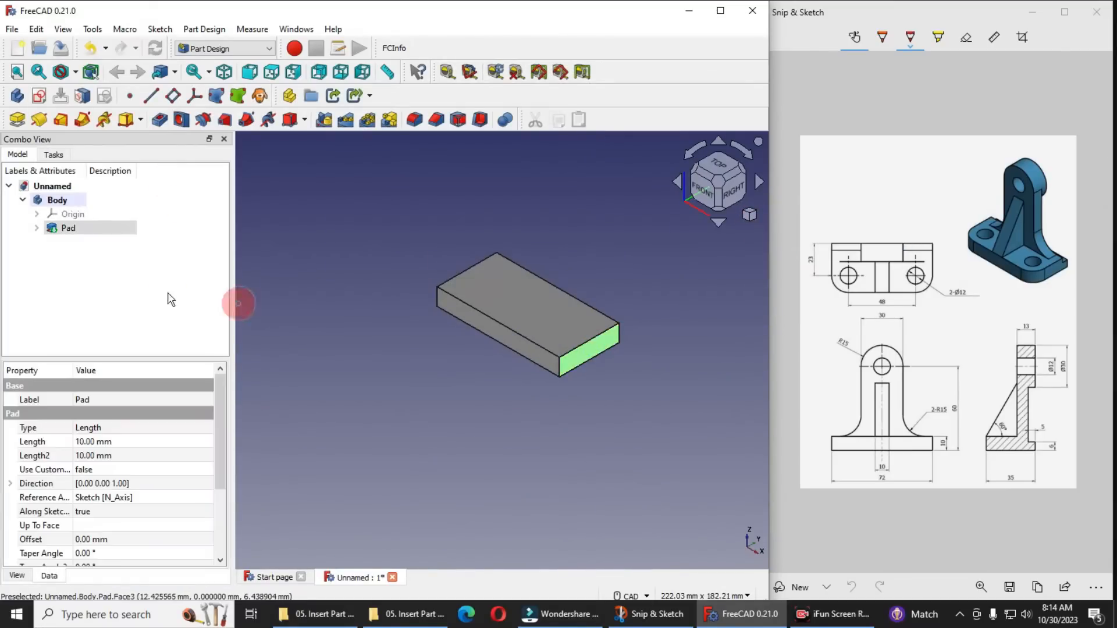
click(40, 97)
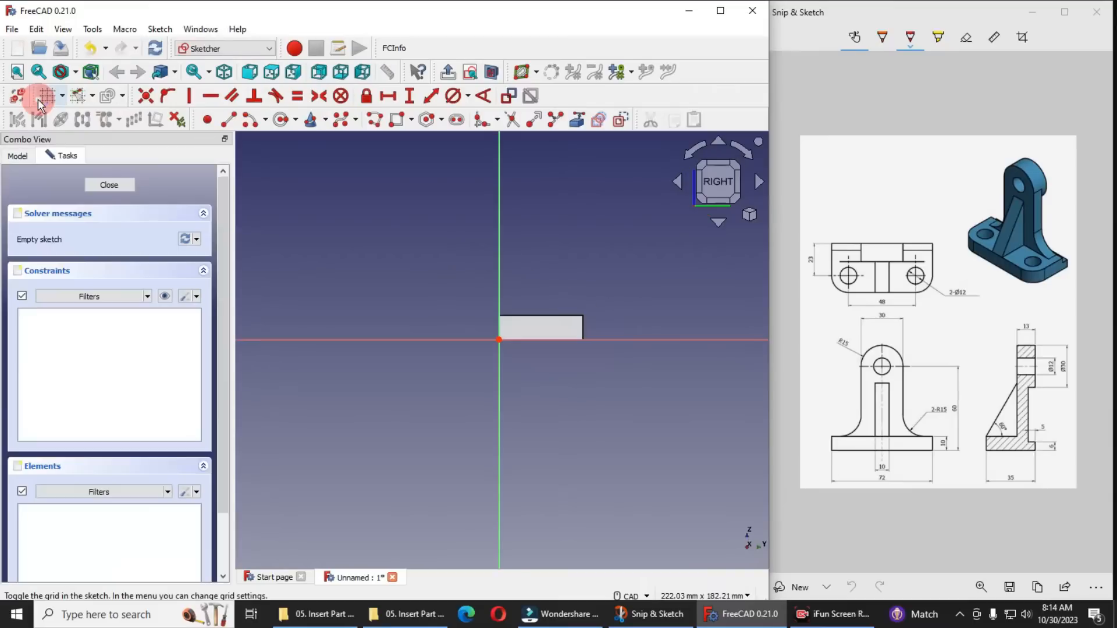
scroll(599, 324, up, 3)
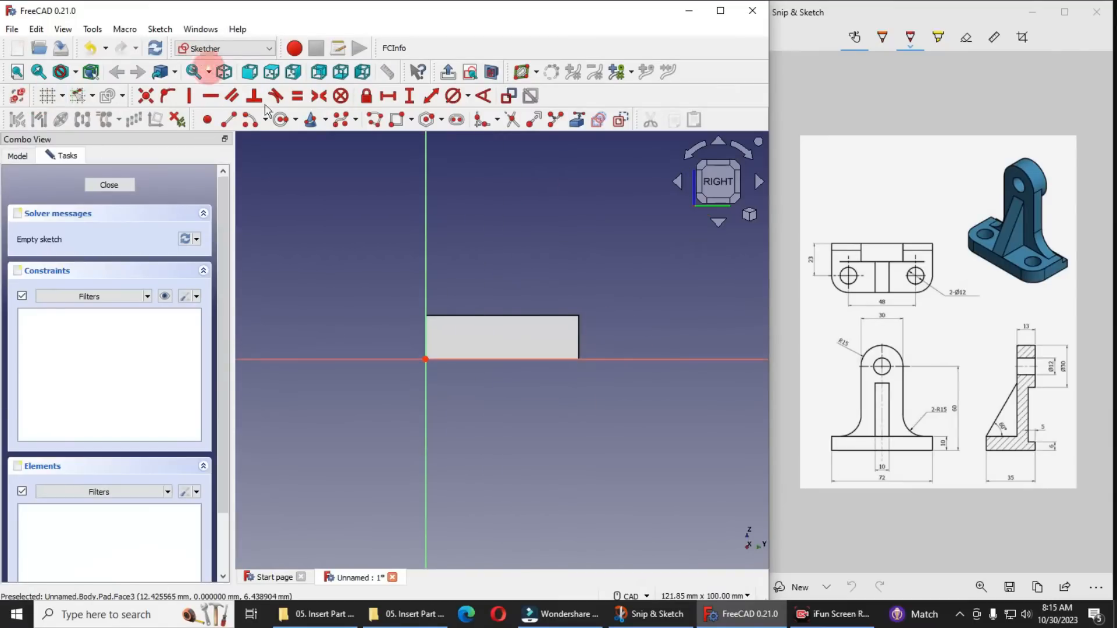
click(395, 120)
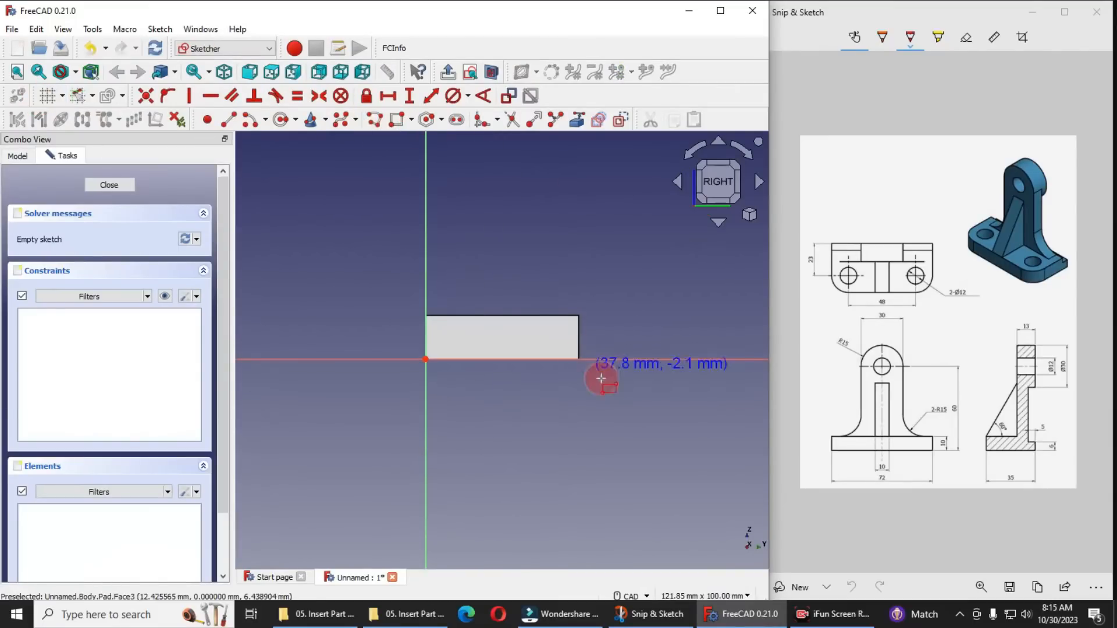
click(579, 341)
click(534, 297)
scroll(570, 352, up, 3)
scroll(570, 352, up, 2)
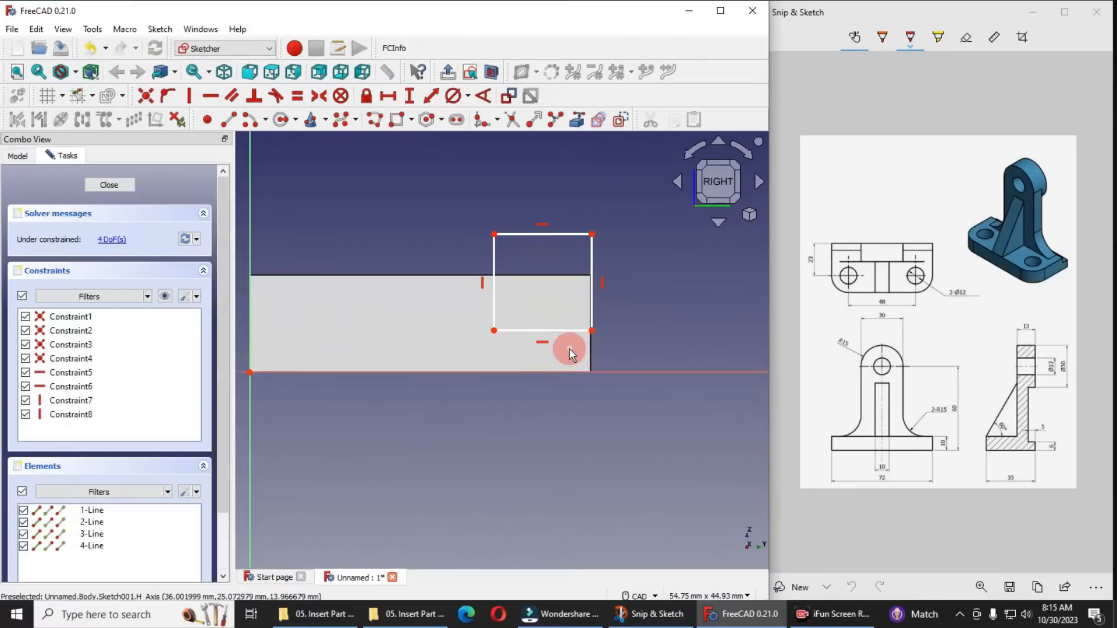
Project the base's right vertical edge into the sketch as external geometry and constrain the rectangle's lower right corner onto it
drag(591, 331, 616, 330)
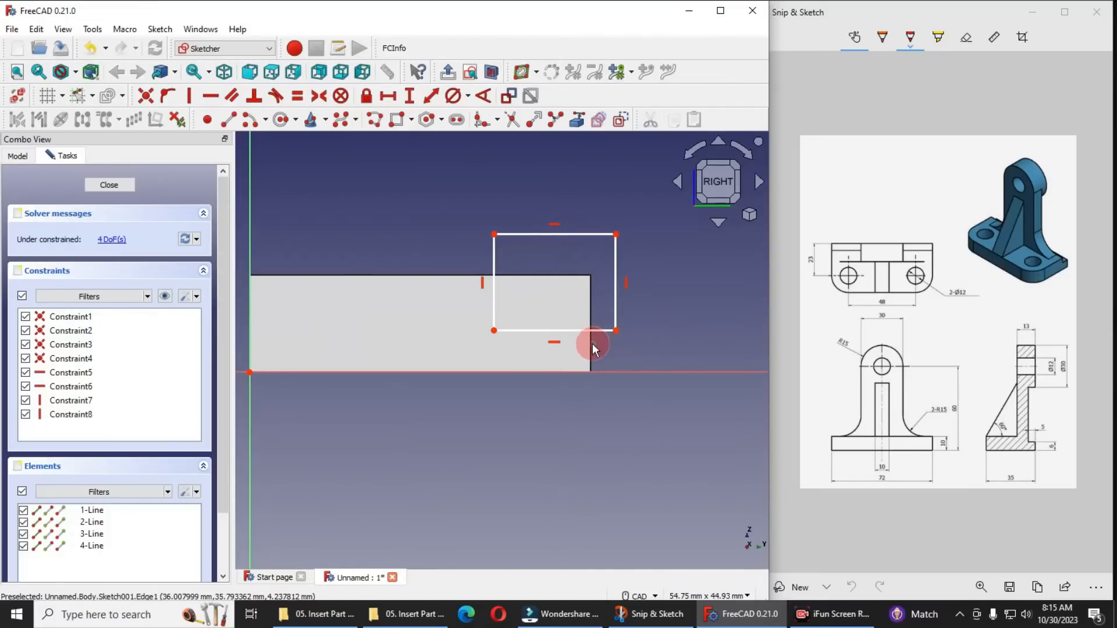
click(576, 120)
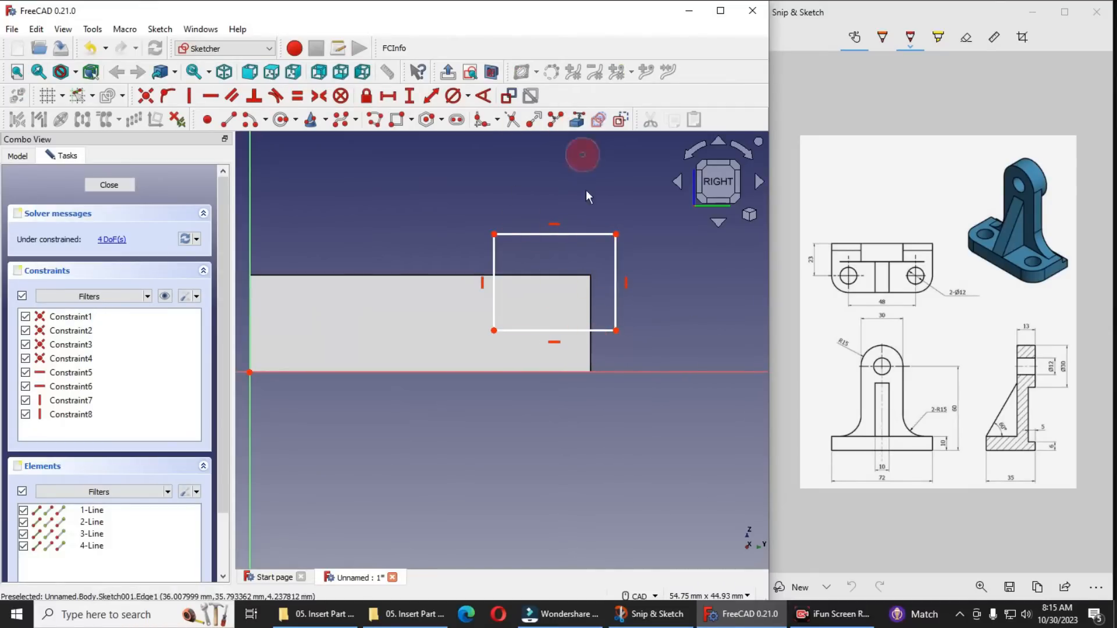
click(592, 356)
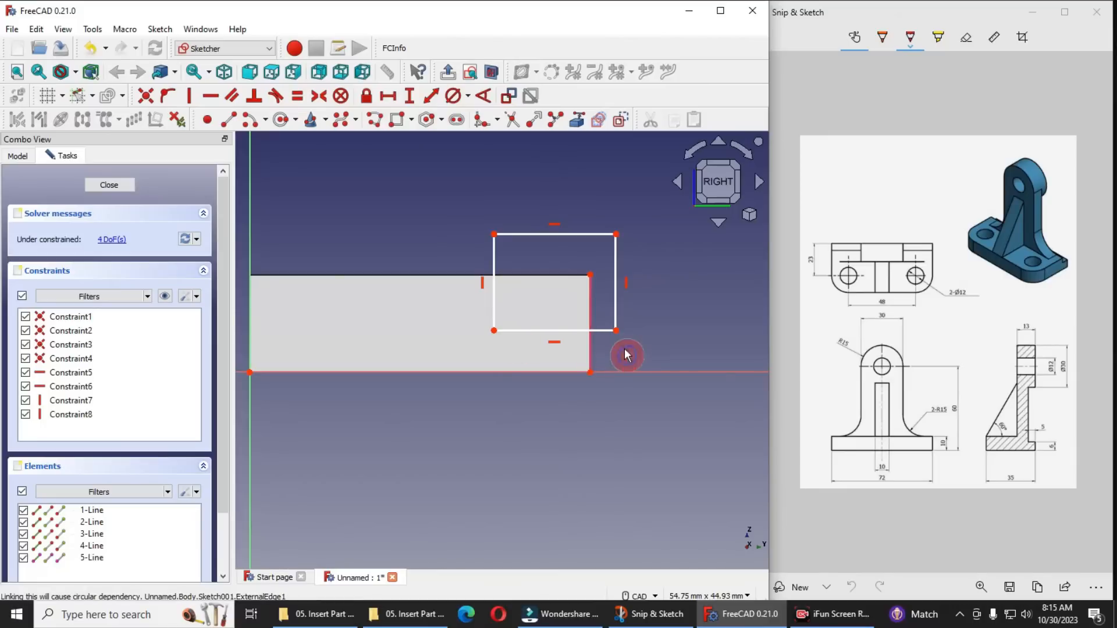
click(615, 330)
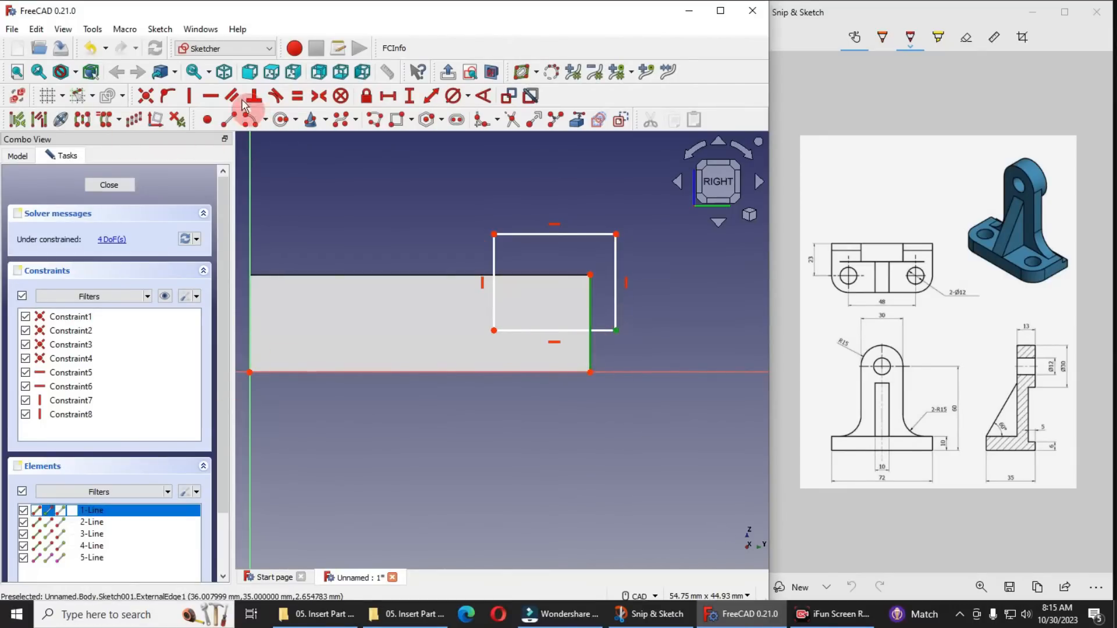
click(167, 95)
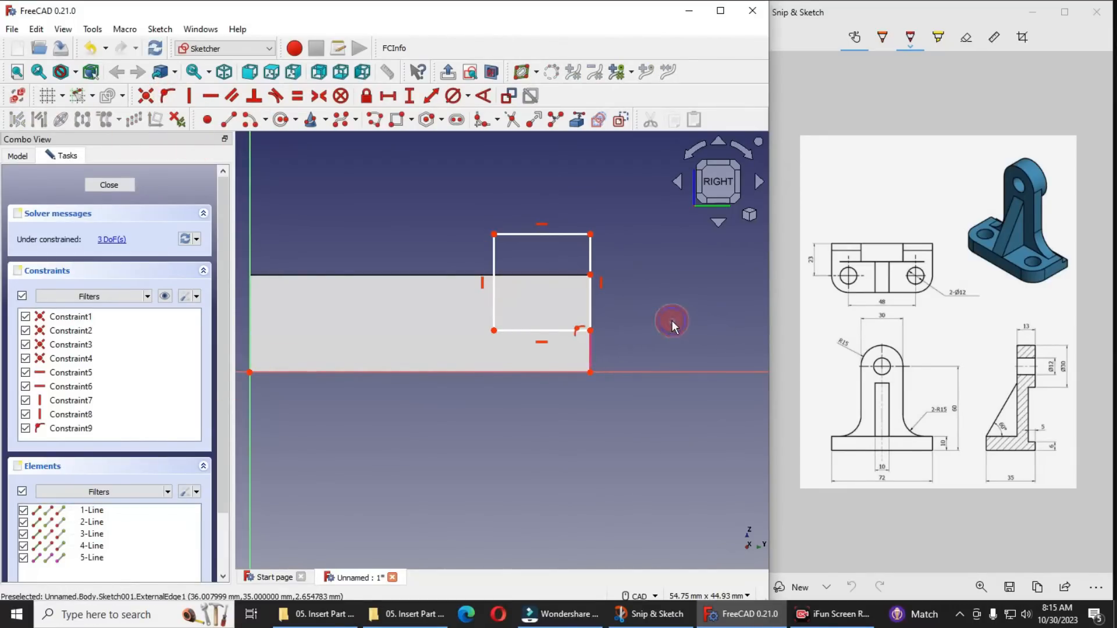
Set the vertical distance from the base's lower right corner to the rectangle's lower right corner to 6 mm, placing the dimension outside
click(1038, 449)
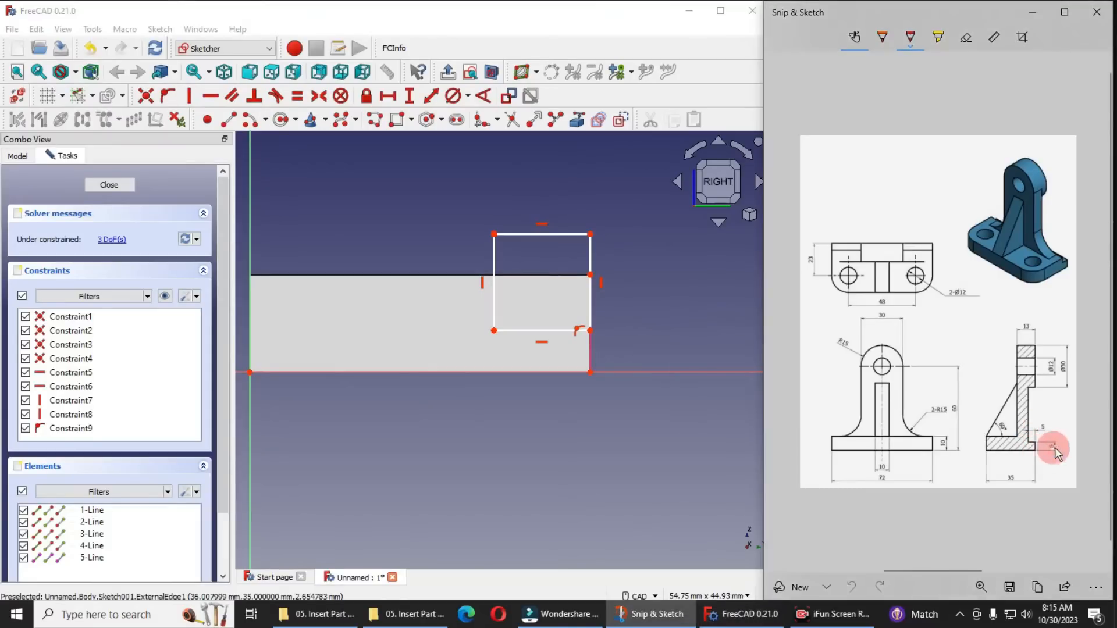
ctrl+scroll(1053, 450, up, 2)
ctrl+scroll(1056, 451, up, 2)
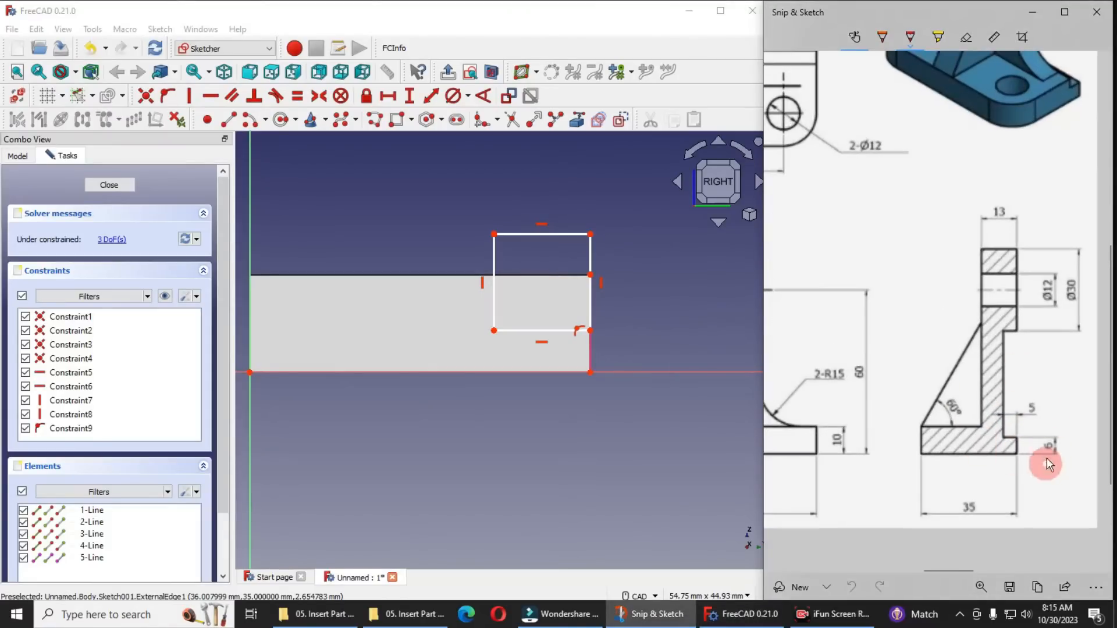
click(591, 373)
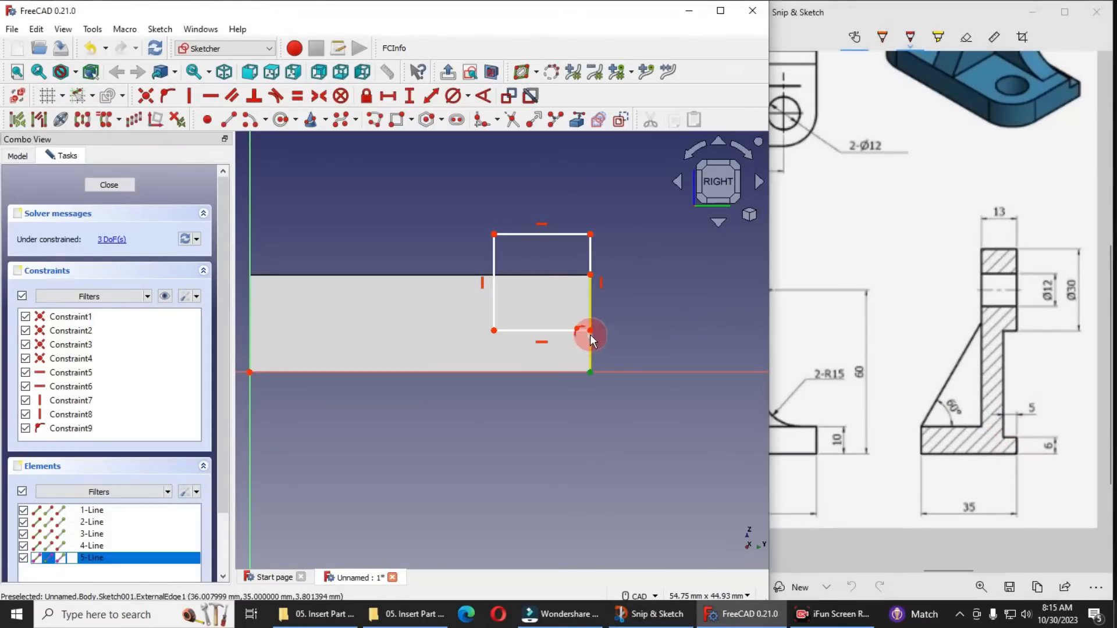
click(589, 330)
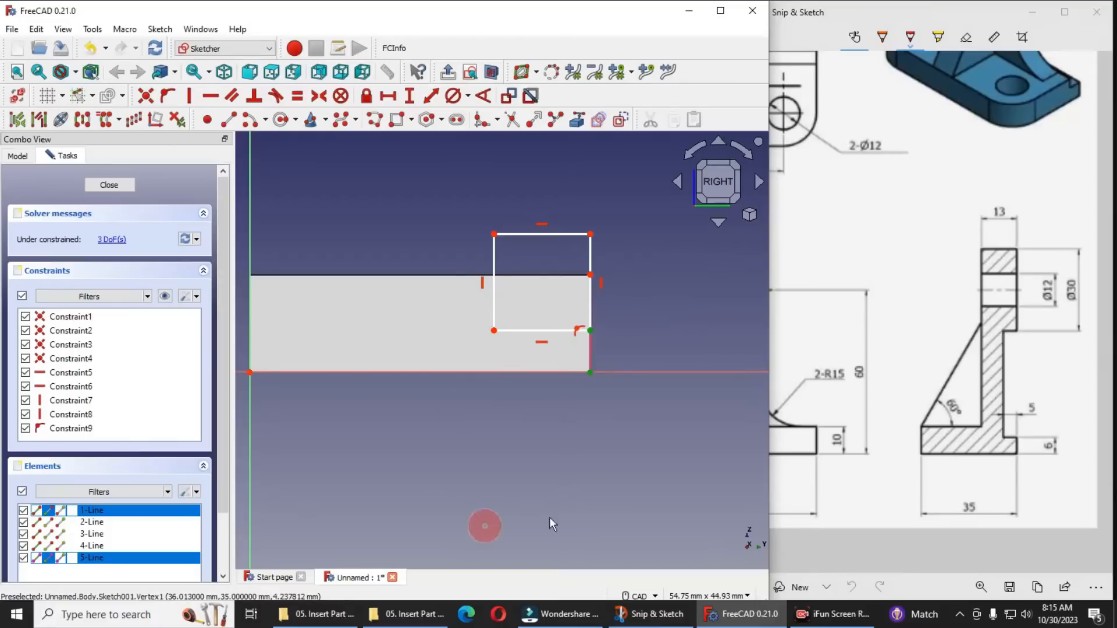
click(409, 95)
text(6)
key(Return)
drag(565, 349, 659, 348)
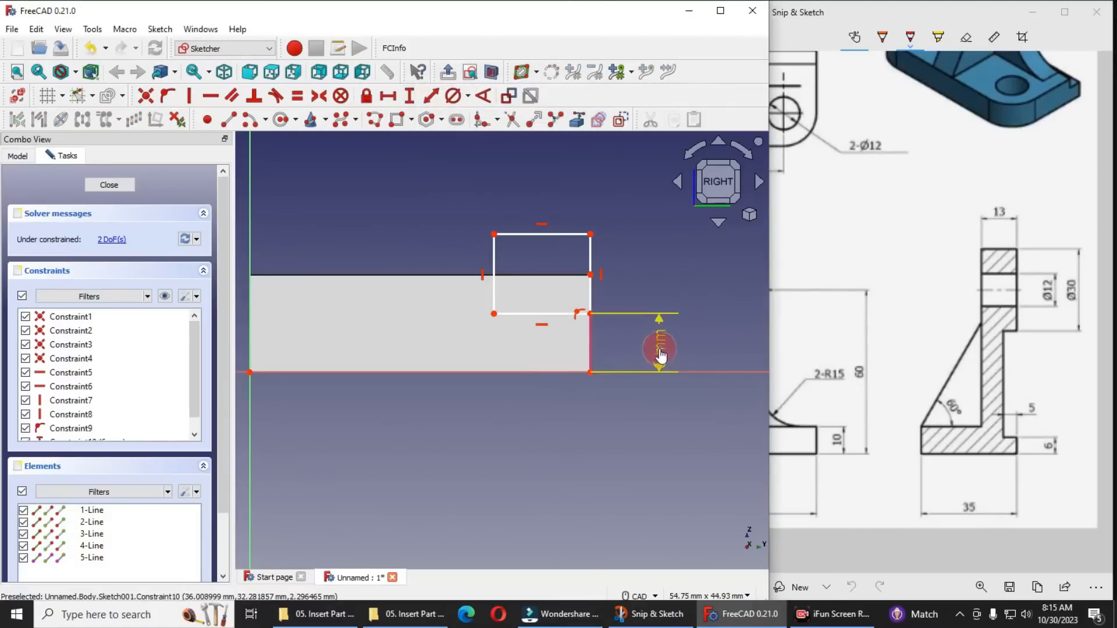
Set the rectangle's upper edge to a horizontal length of 5 mm and pull that edge slightly lower
click(556, 234)
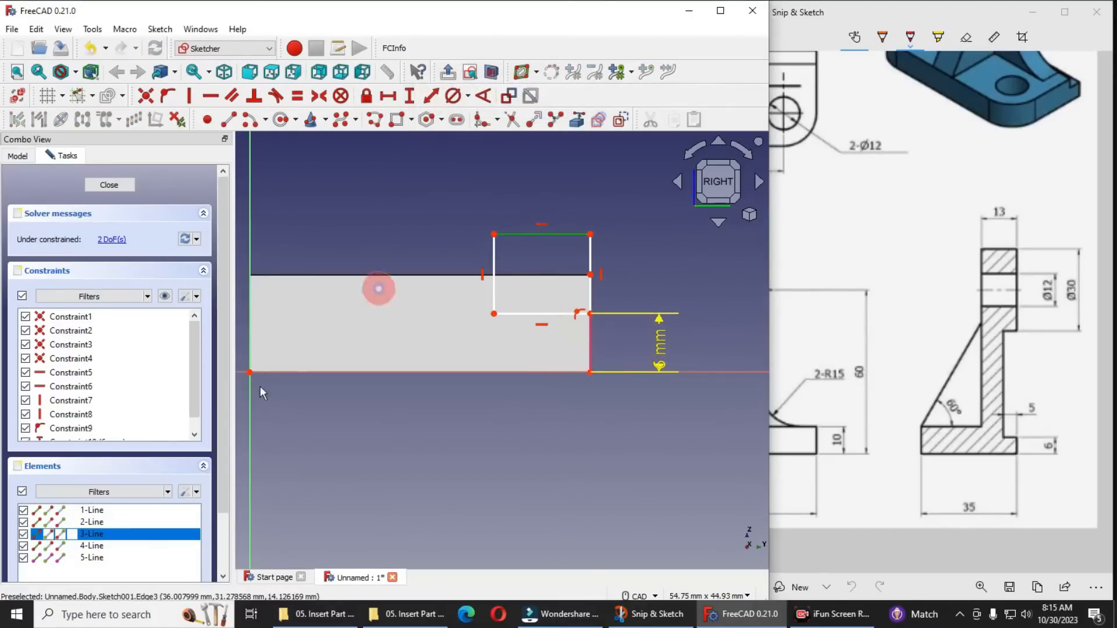
click(388, 99)
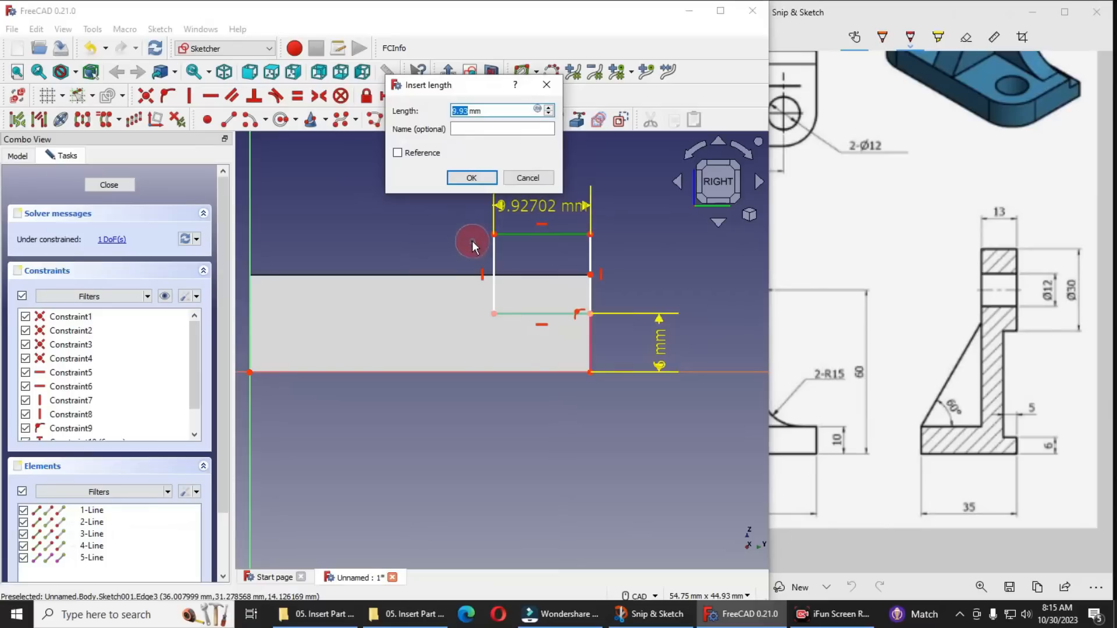
key(Return)
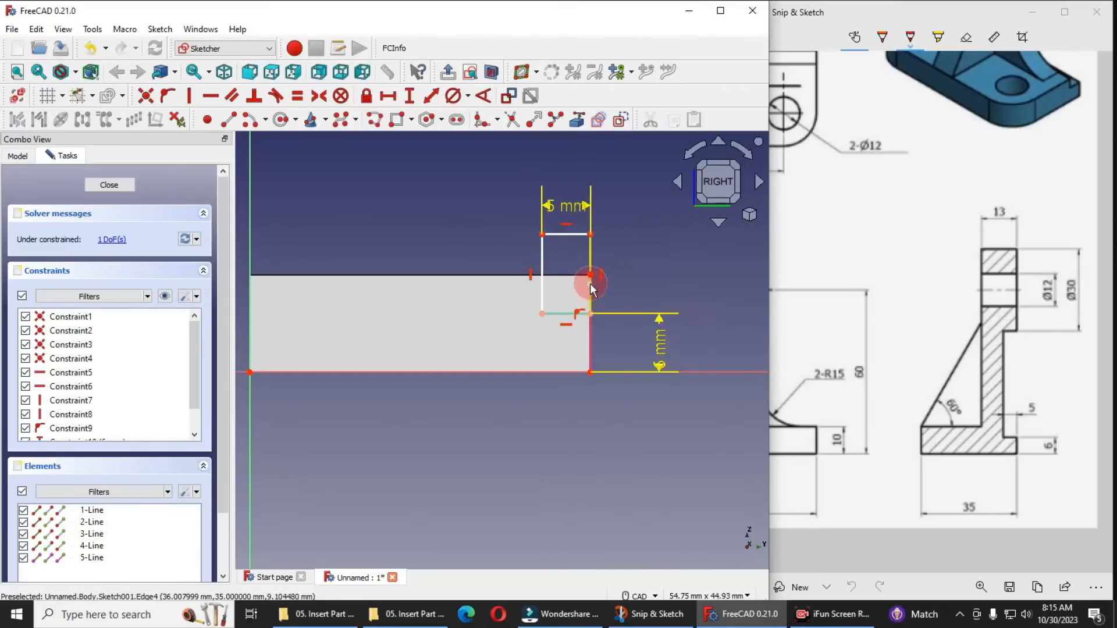
drag(544, 288, 479, 289)
drag(567, 235, 564, 256)
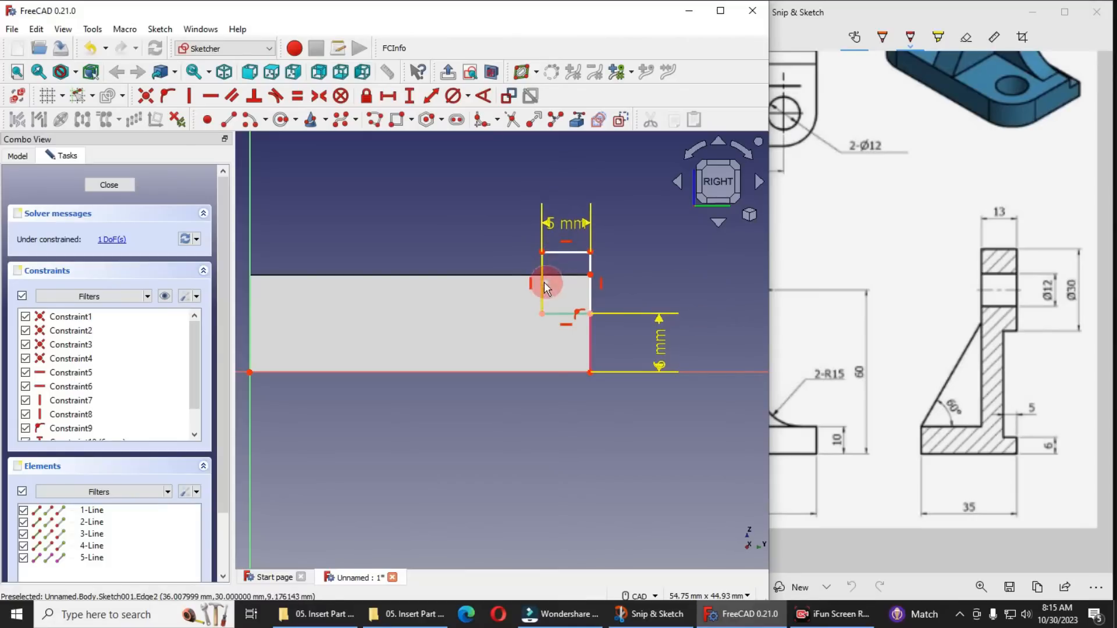
Set the rectangle's right side to a vertical length of 10 mm and close the sketch
click(591, 294)
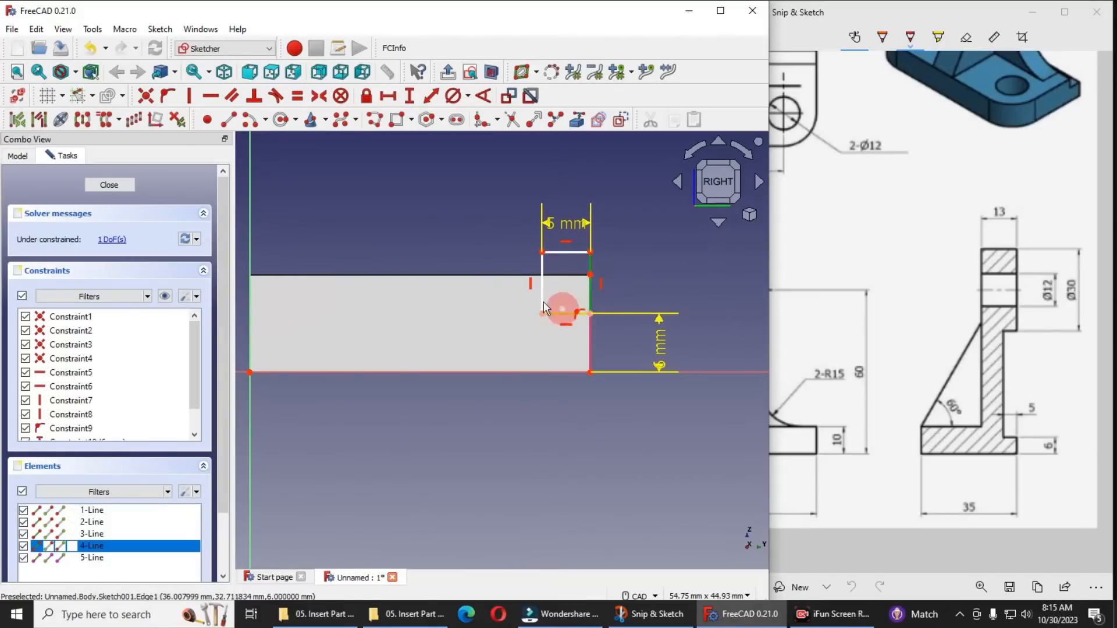
click(409, 96)
text(10)
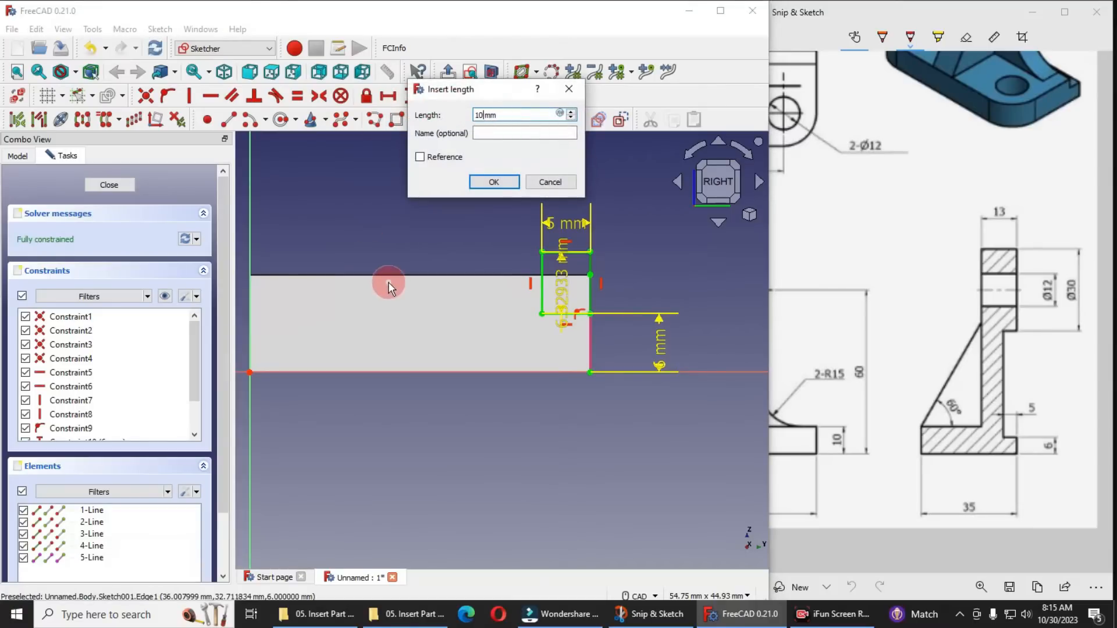
text(0)
key(Return)
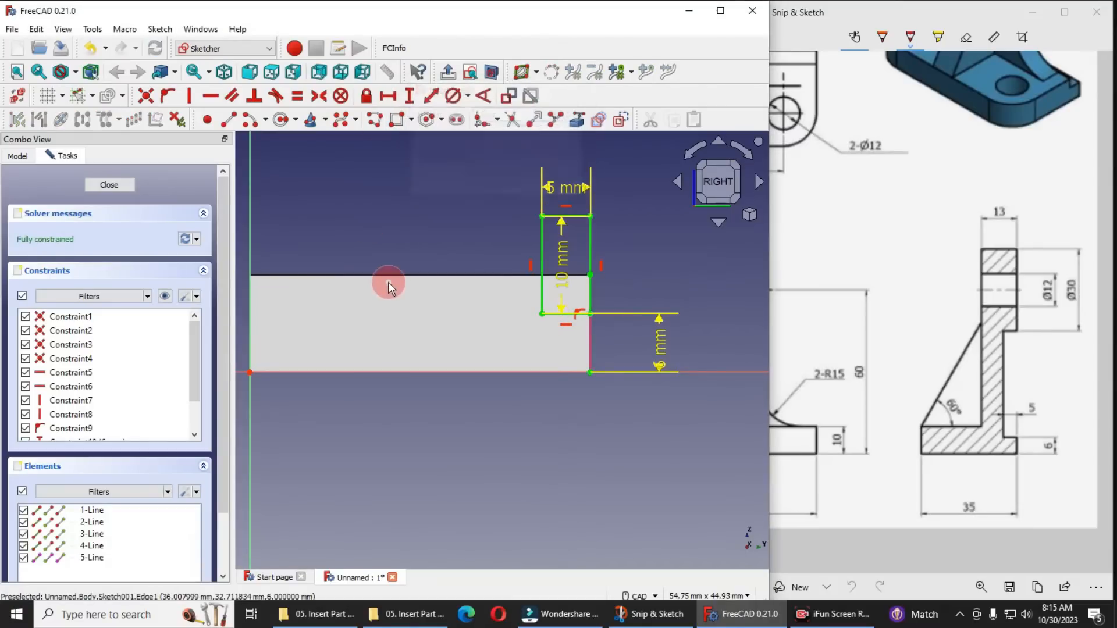
click(127, 188)
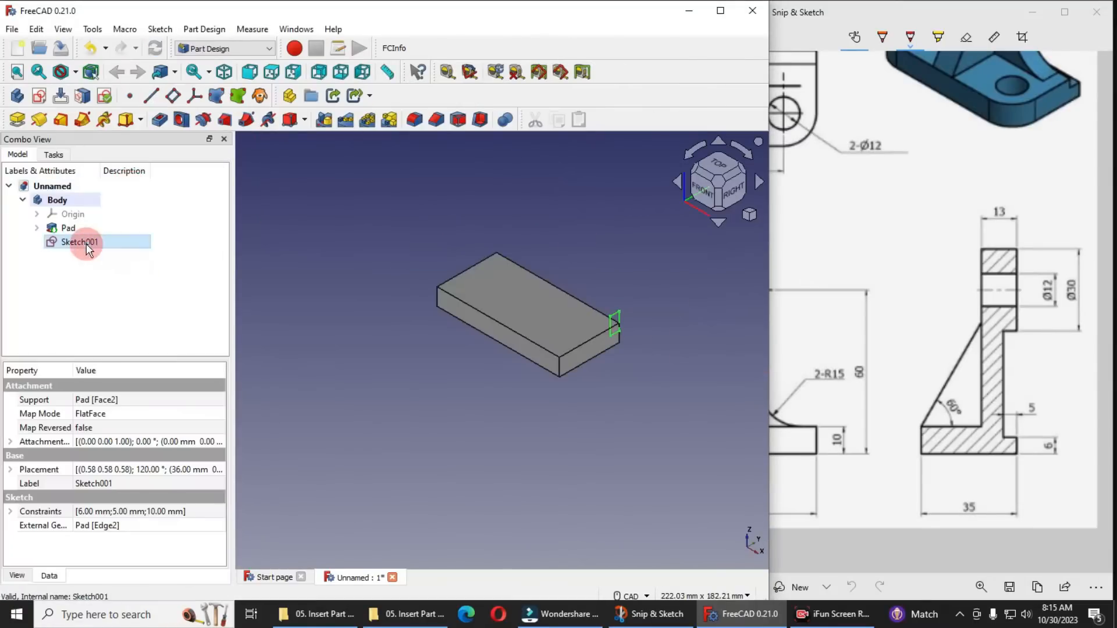
Reopen the step-cut sketch, move its 10 mm and 5 mm dimensions clear of the rectangle, and close it again
double_click(86, 243)
scroll(640, 314, up, 6)
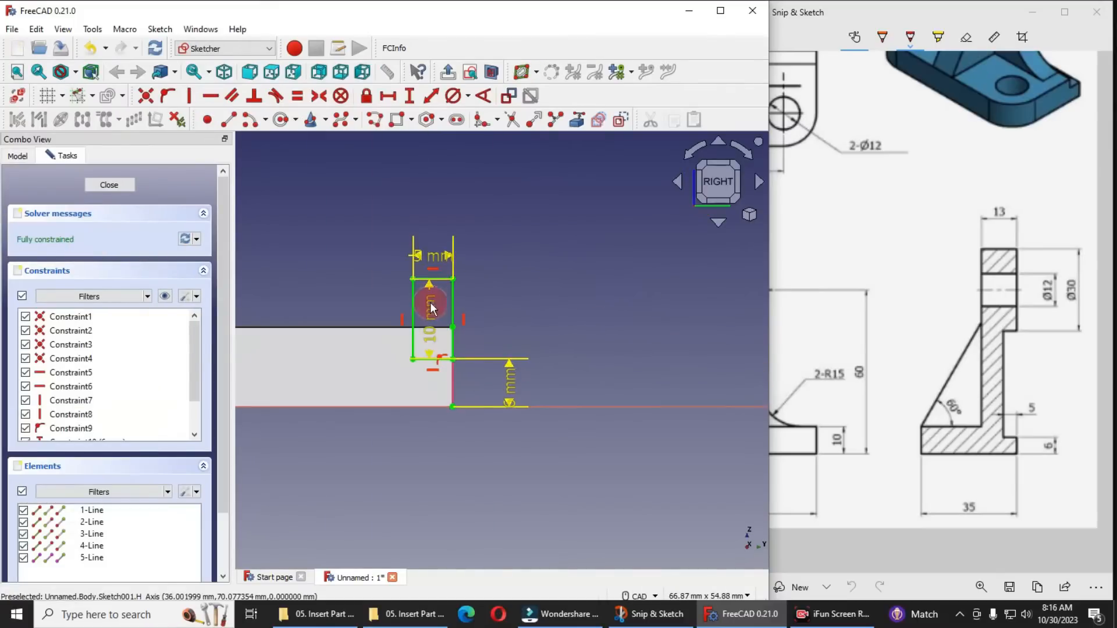
drag(506, 306, 549, 239)
drag(426, 253, 330, 243)
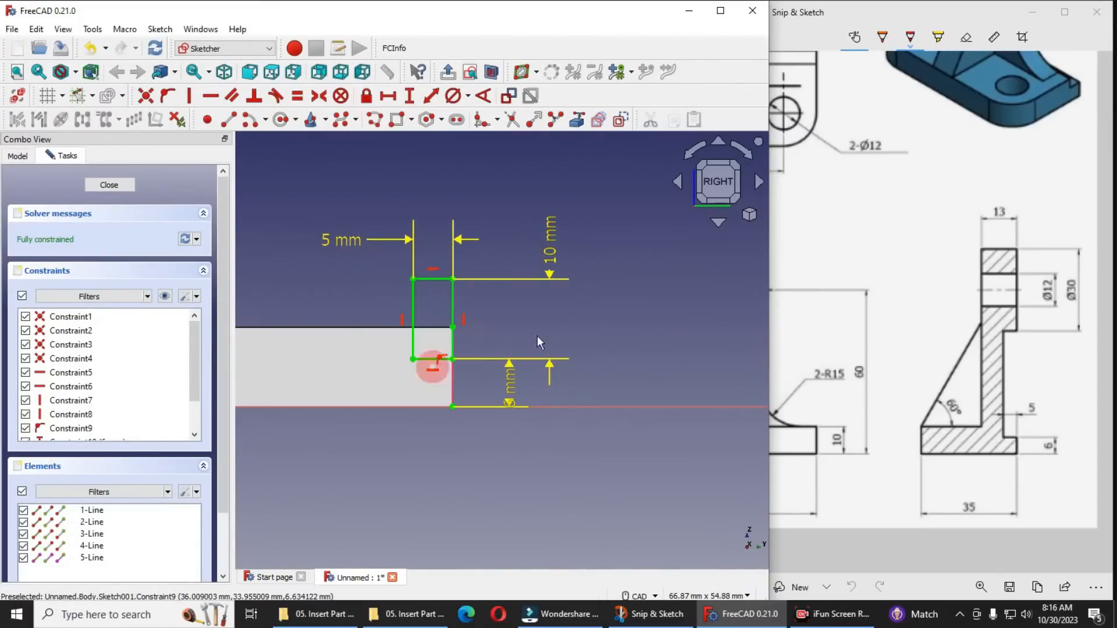
click(110, 185)
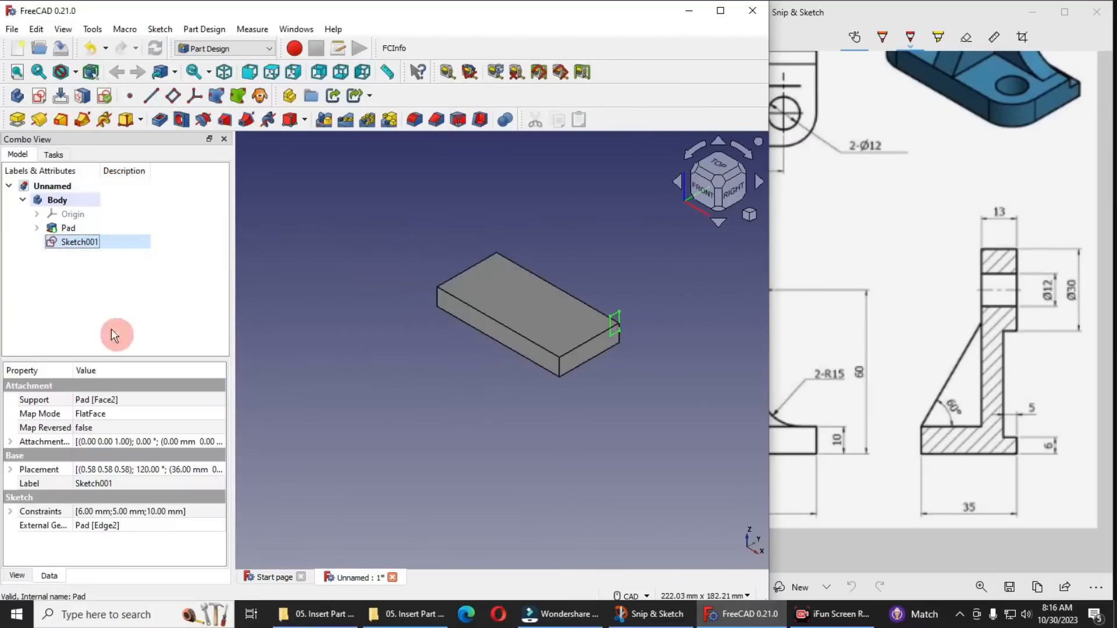
Cut the rectangle sketch as a pocket through all along the base's full length
click(156, 127)
click(156, 236)
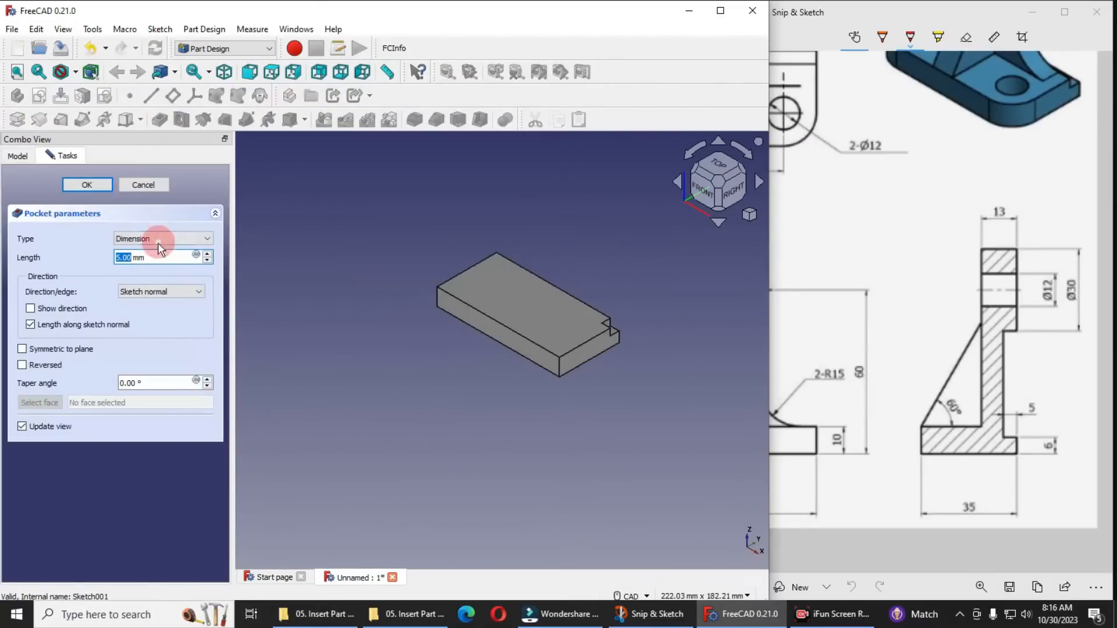
click(154, 258)
click(92, 187)
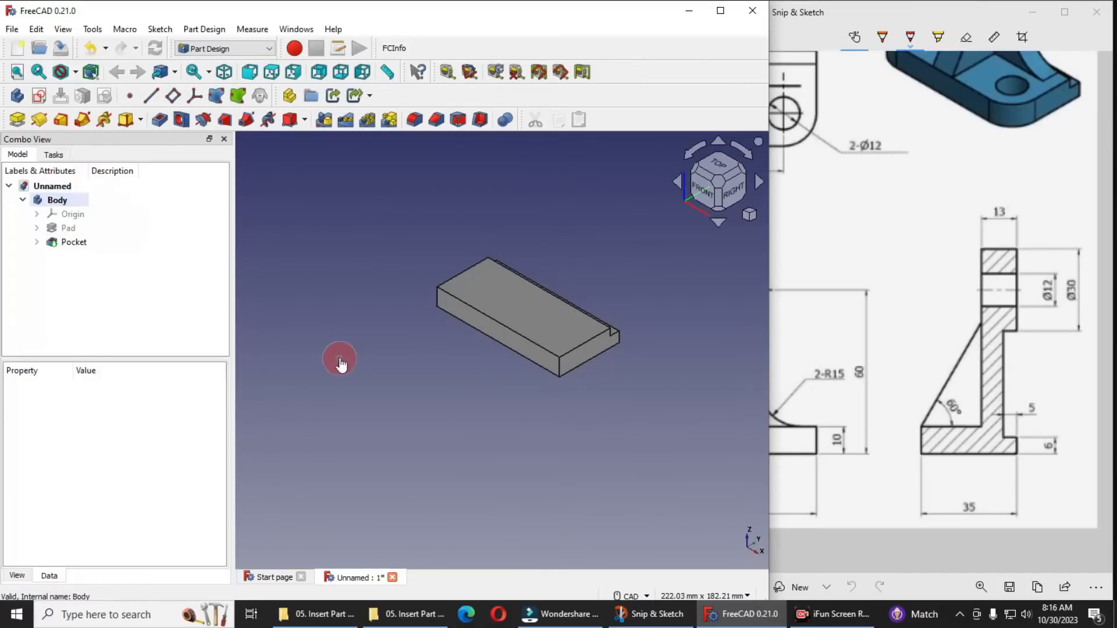
Switch to the reference drawing in Snip & Sketch and examine all the bracket's views
click(933, 347)
ctrl+scroll(932, 348, down, 3)
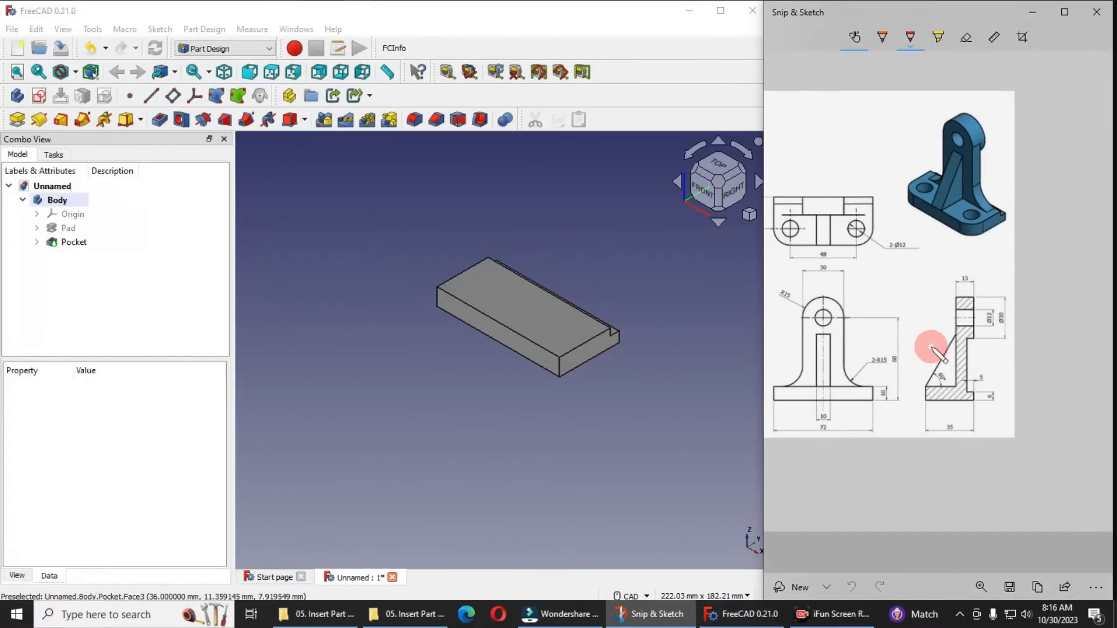
mouse_move(871, 335)
mouse_down()
mouse_move(903, 336)
mouse_move(875, 347)
mouse_up()
click(966, 36)
click(1065, 586)
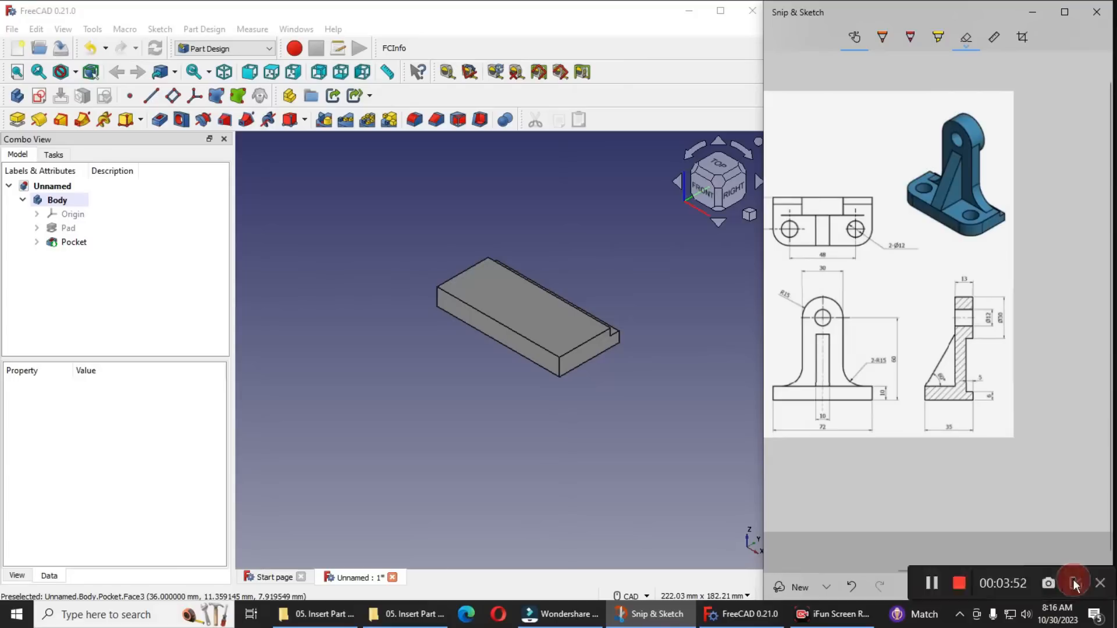
mouse_move(940, 570)
mouse_down()
mouse_move(917, 571)
mouse_move(930, 567)
mouse_up()
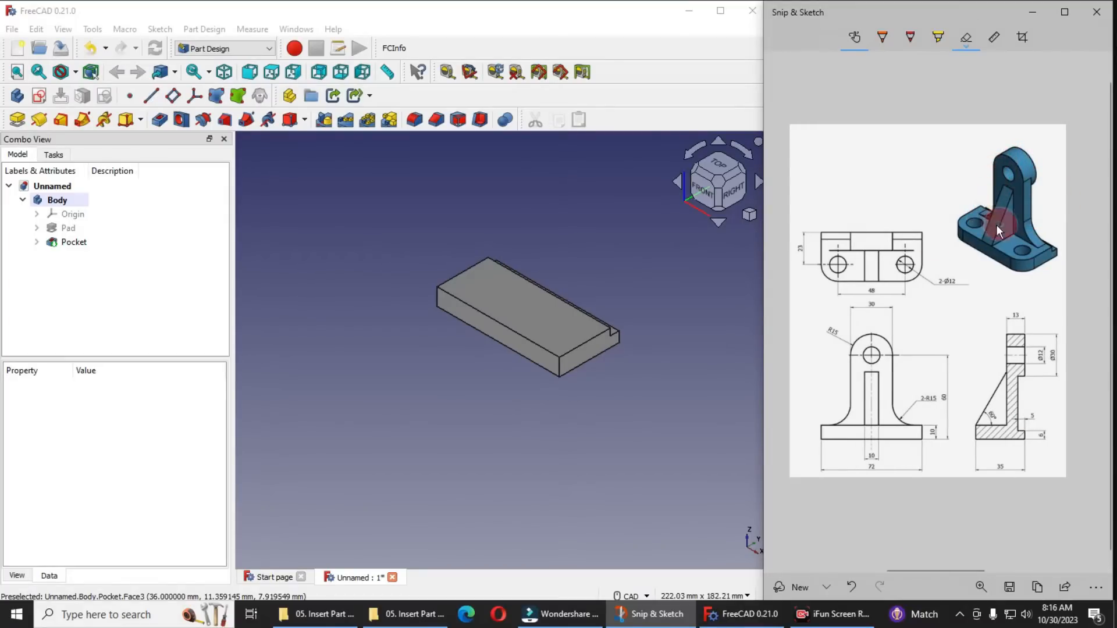
Start a sketch in FreeCAD on the step cut's vertical rear-facing wall and set the view squarely to the rear
middle_drag(613, 299, 449, 287)
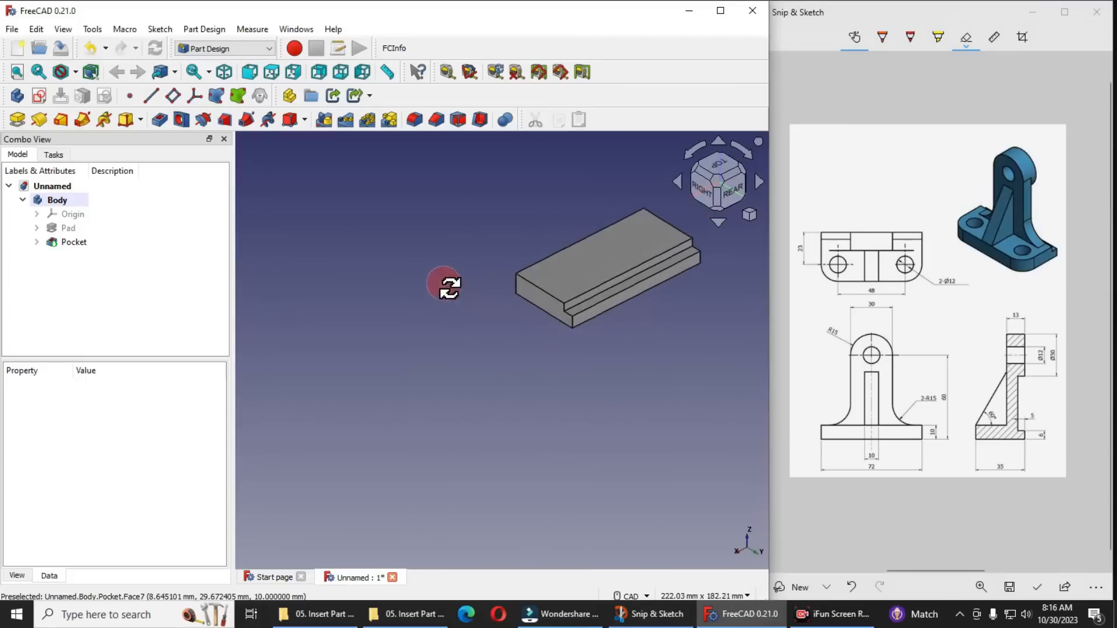
click(622, 284)
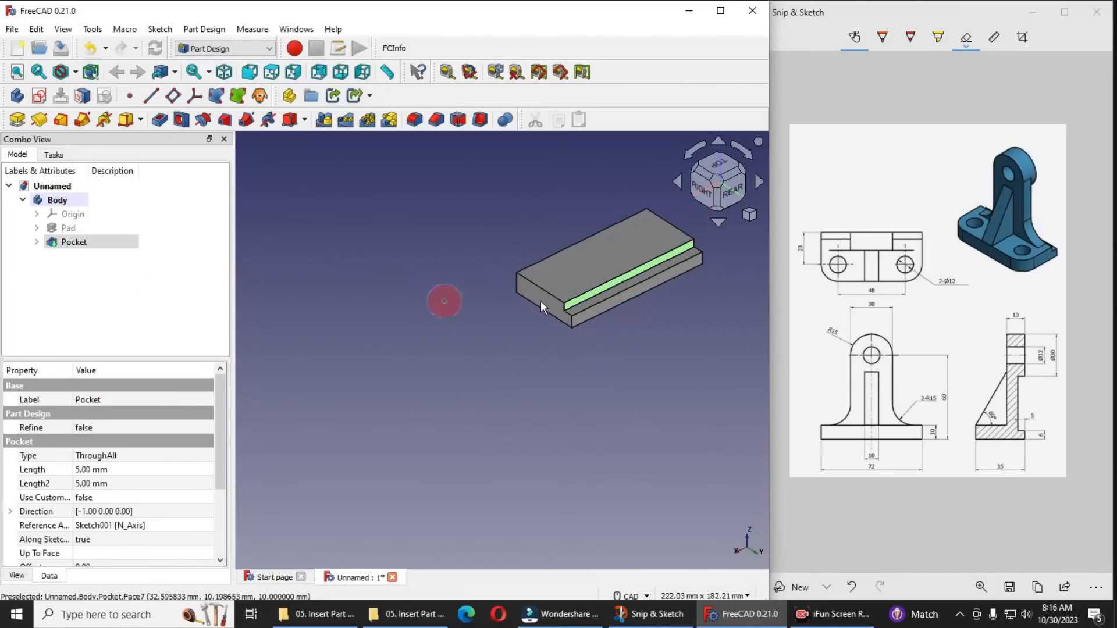
click(40, 97)
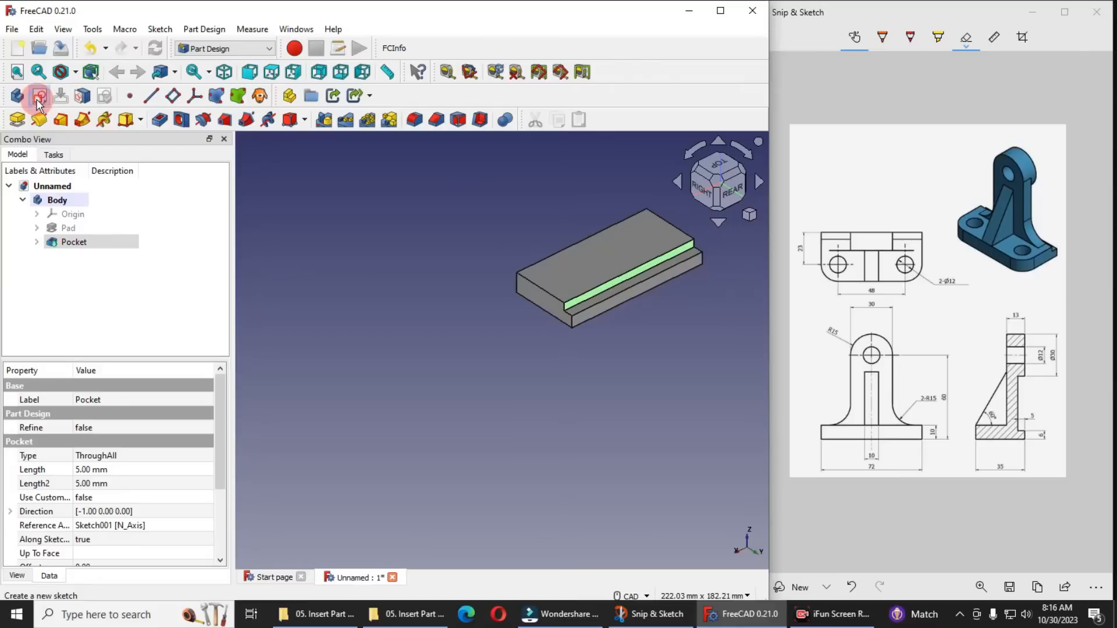
click(722, 220)
click(750, 216)
click(792, 253)
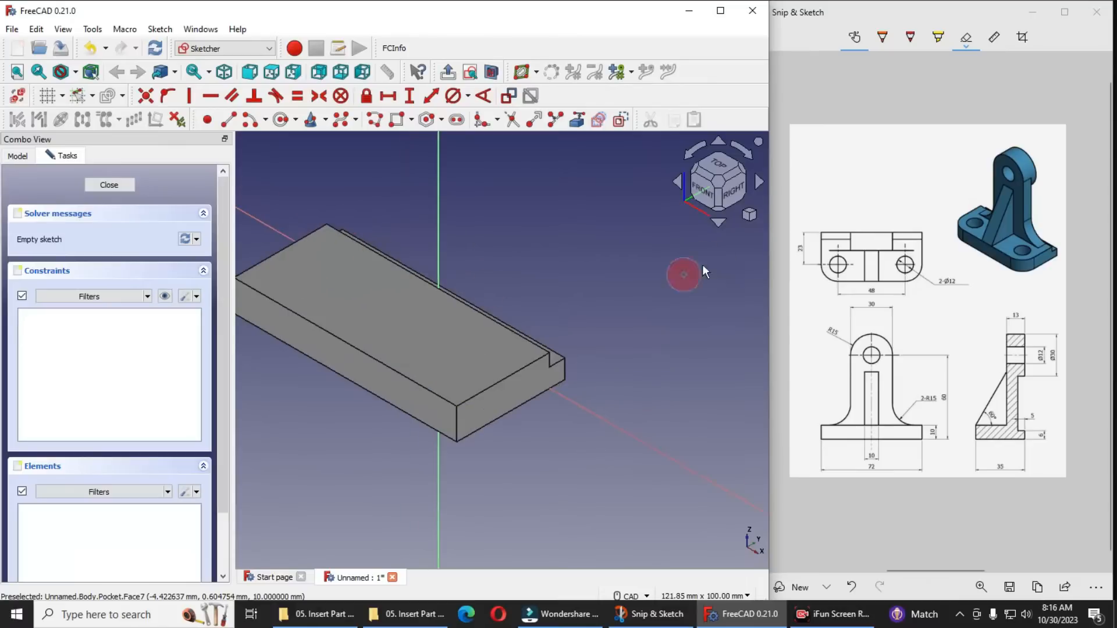
click(739, 194)
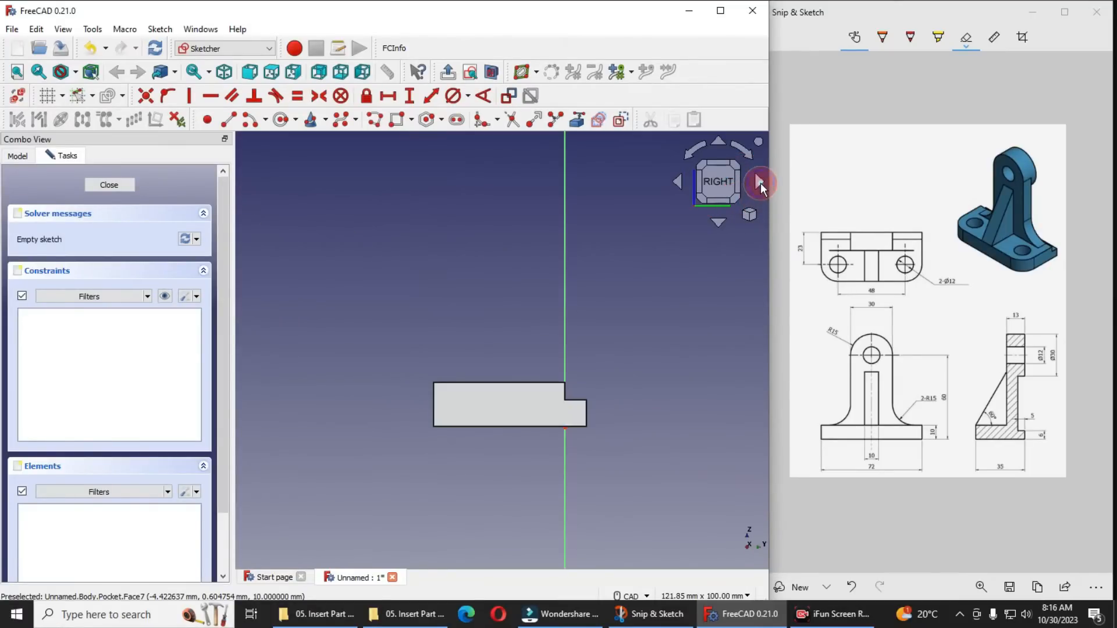
click(760, 182)
click(759, 182)
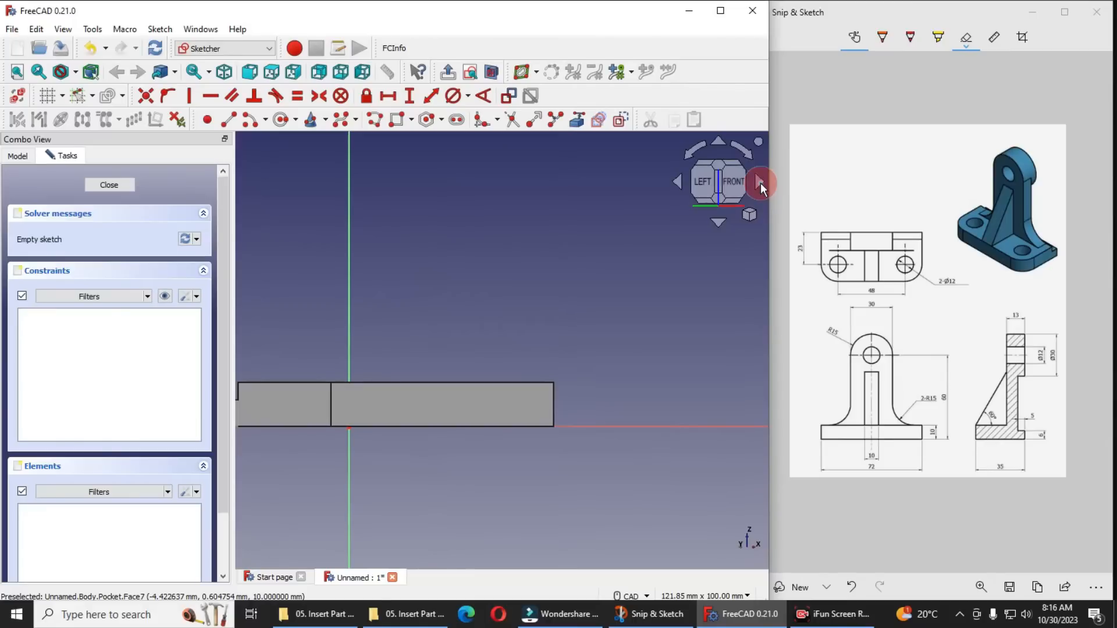
click(760, 183)
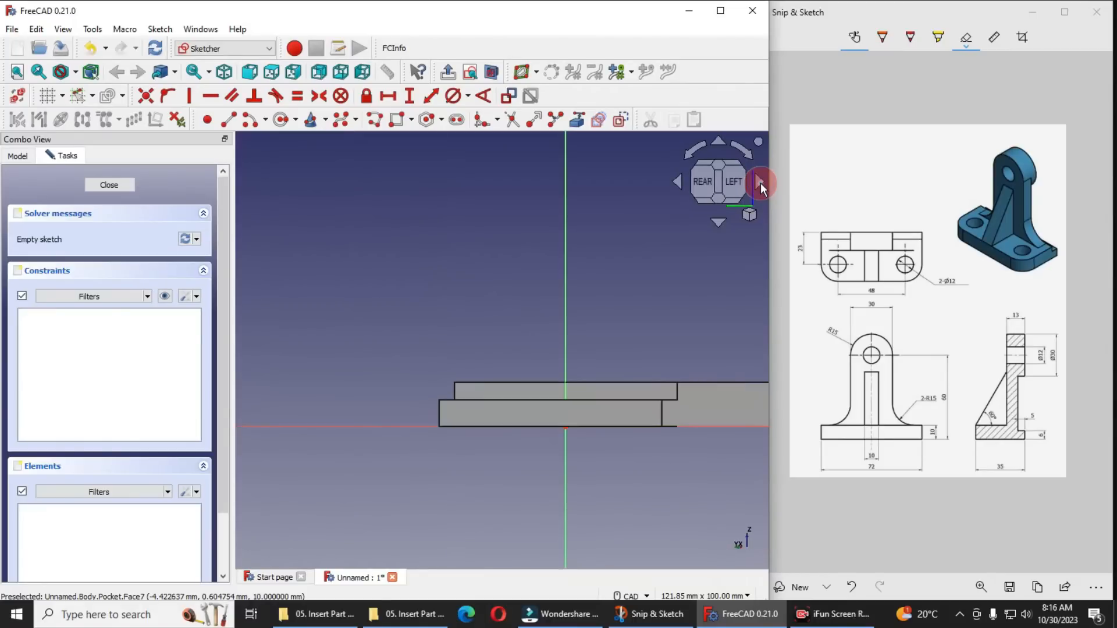
middle_drag(673, 280, 752, 354)
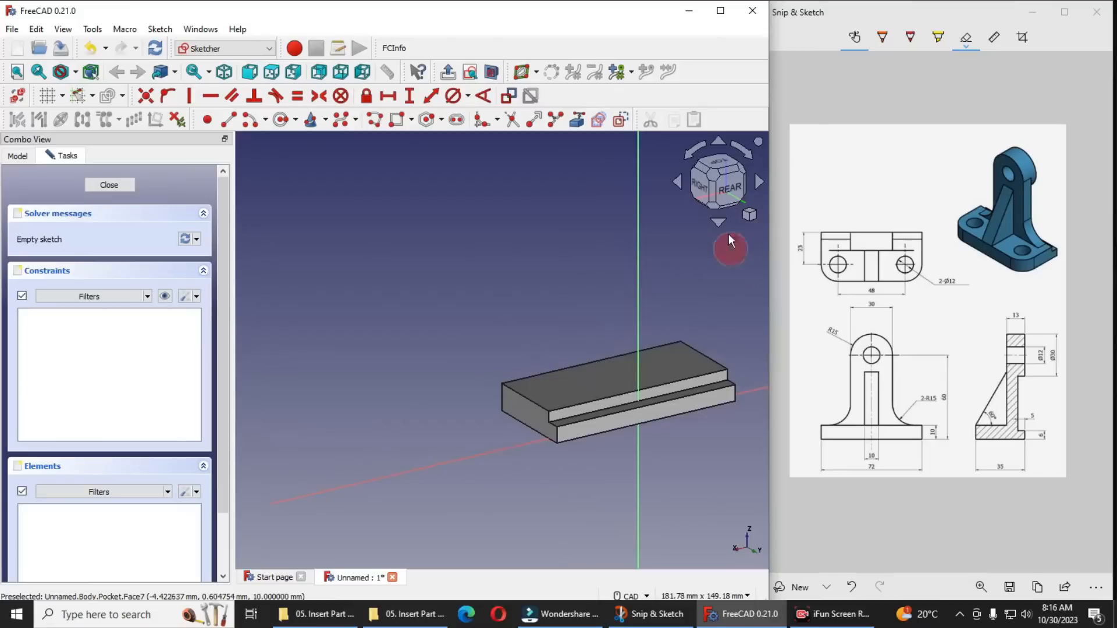
click(731, 191)
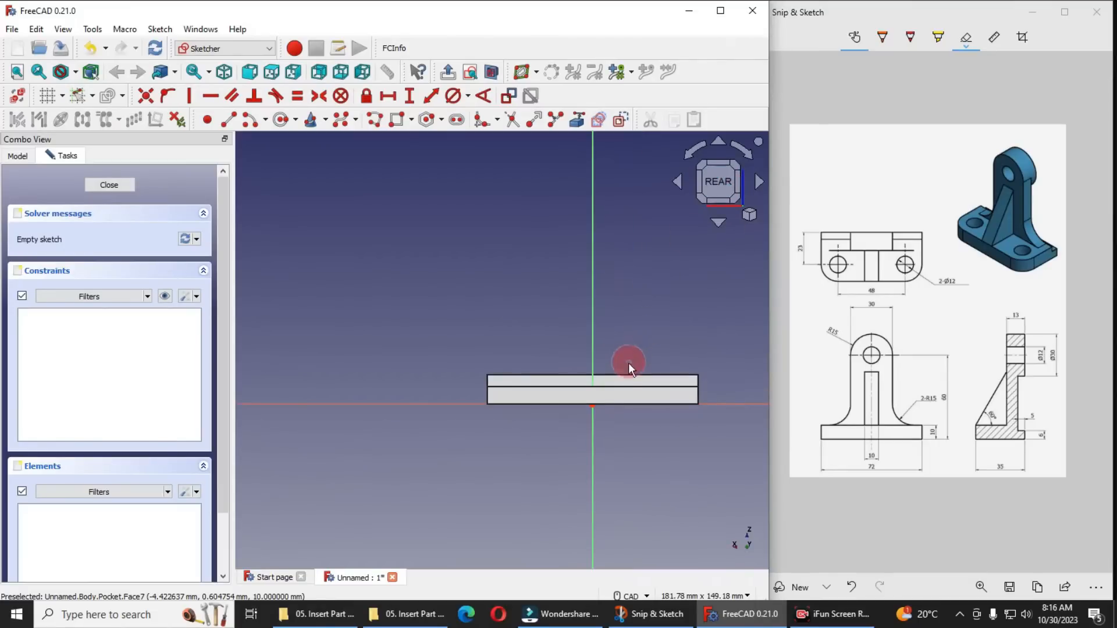
Project the base's top edge into the sketch as external geometry
scroll(621, 372, up, 1)
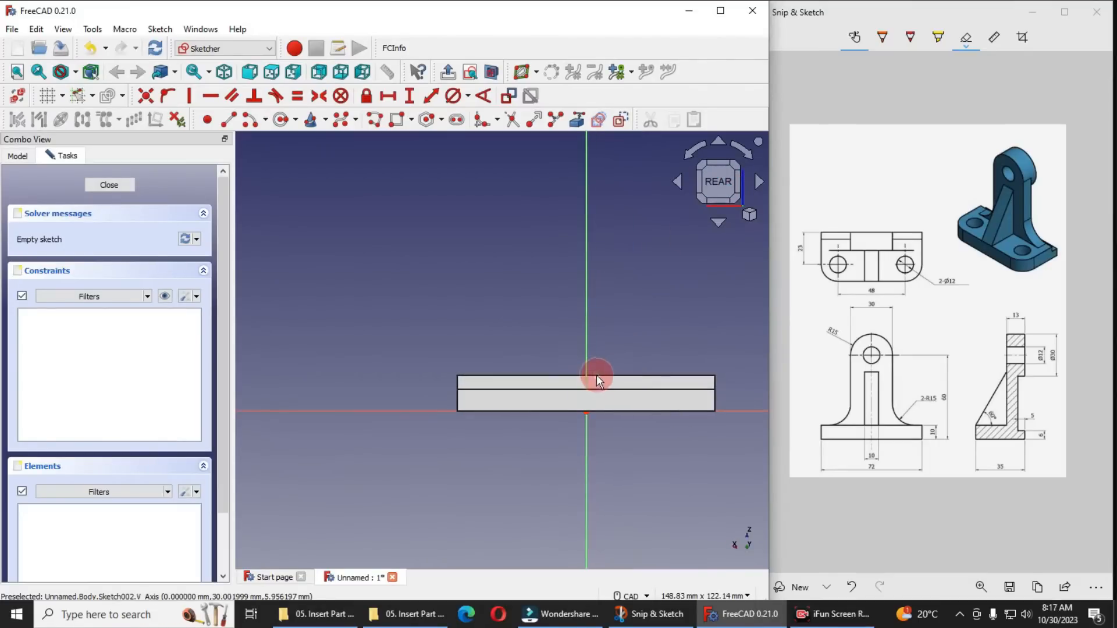
click(578, 120)
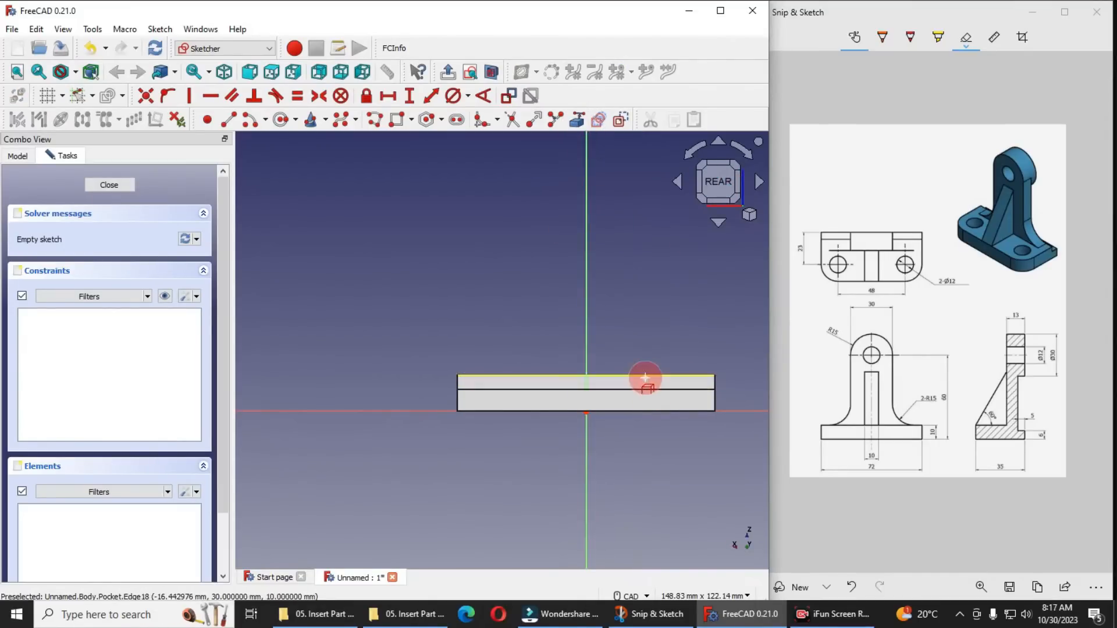
click(646, 381)
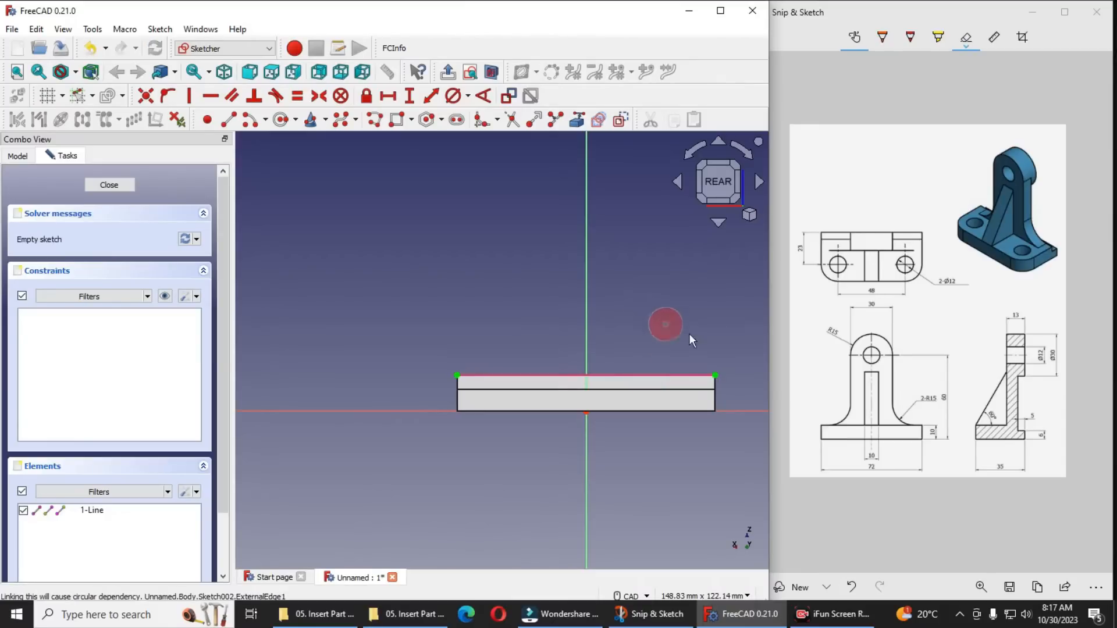
Sketch a circle of about 14.7 mm radius above the base, centred on the vertical axis
click(281, 120)
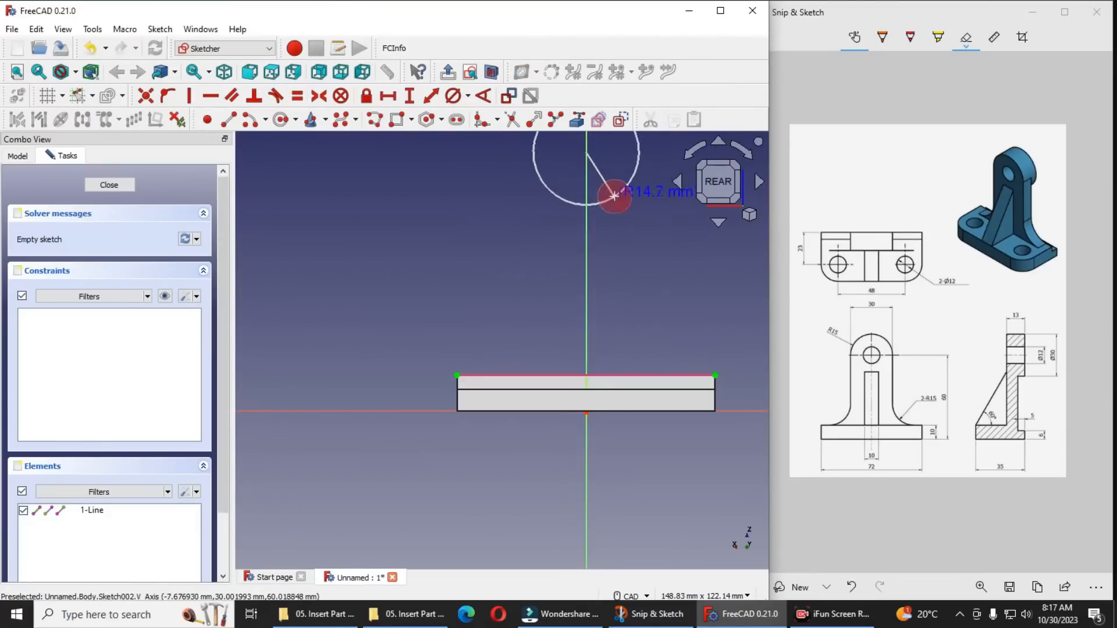
click(611, 197)
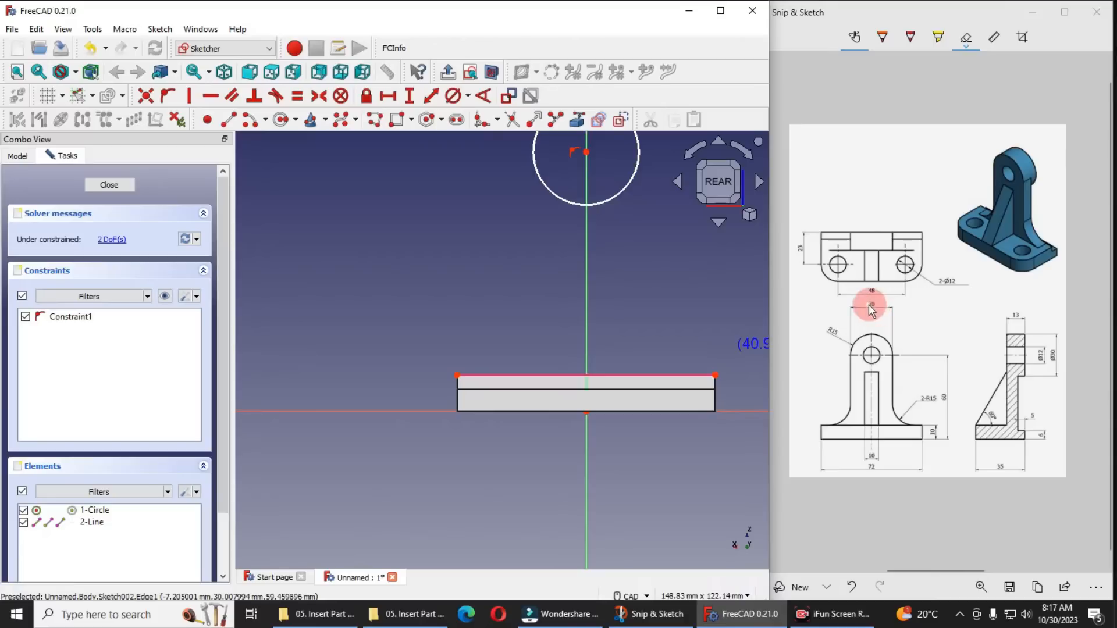
scroll(615, 342, down, 2)
scroll(613, 194, up, 3)
right_click(458, 218)
Constrain the circle's diameter to 30 mm and move the dimension text clear of the circle
click(521, 198)
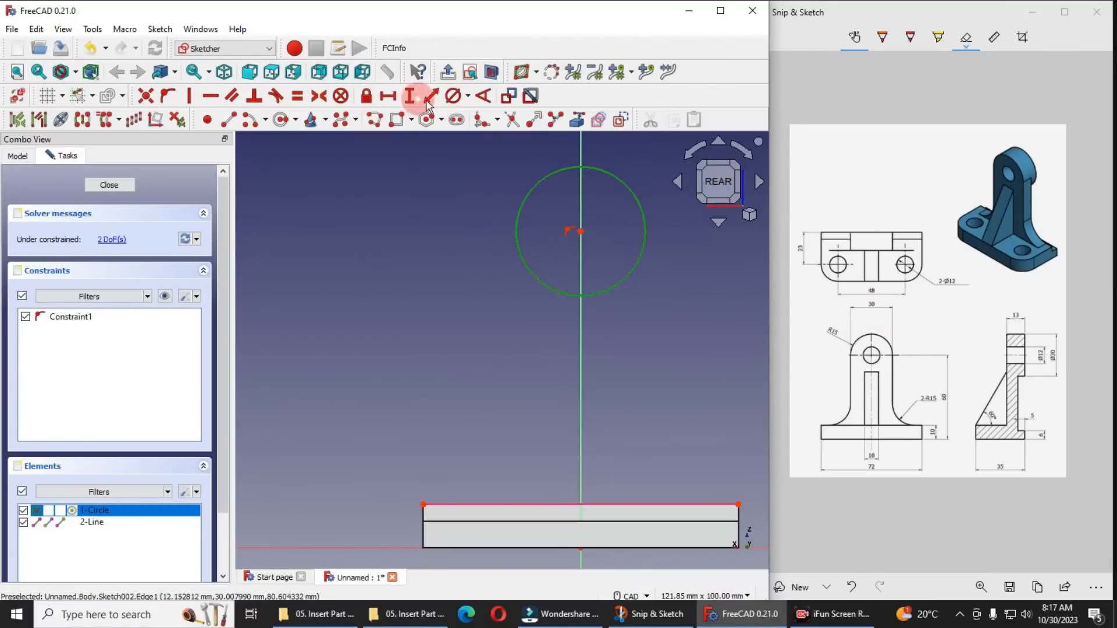
click(468, 96)
click(498, 127)
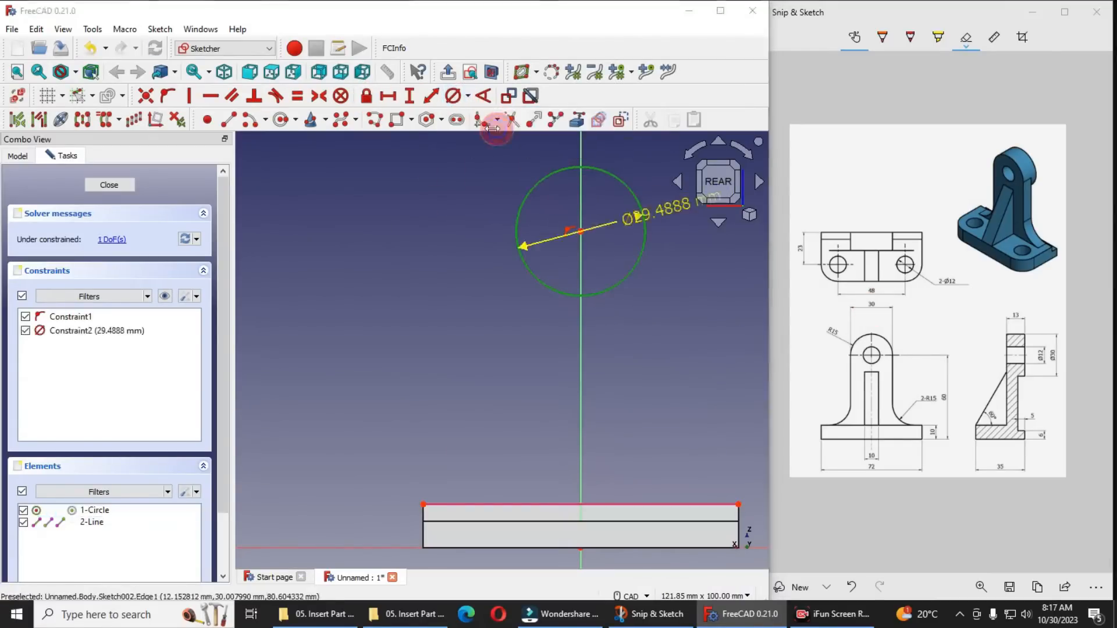
text(30)
key(Return)
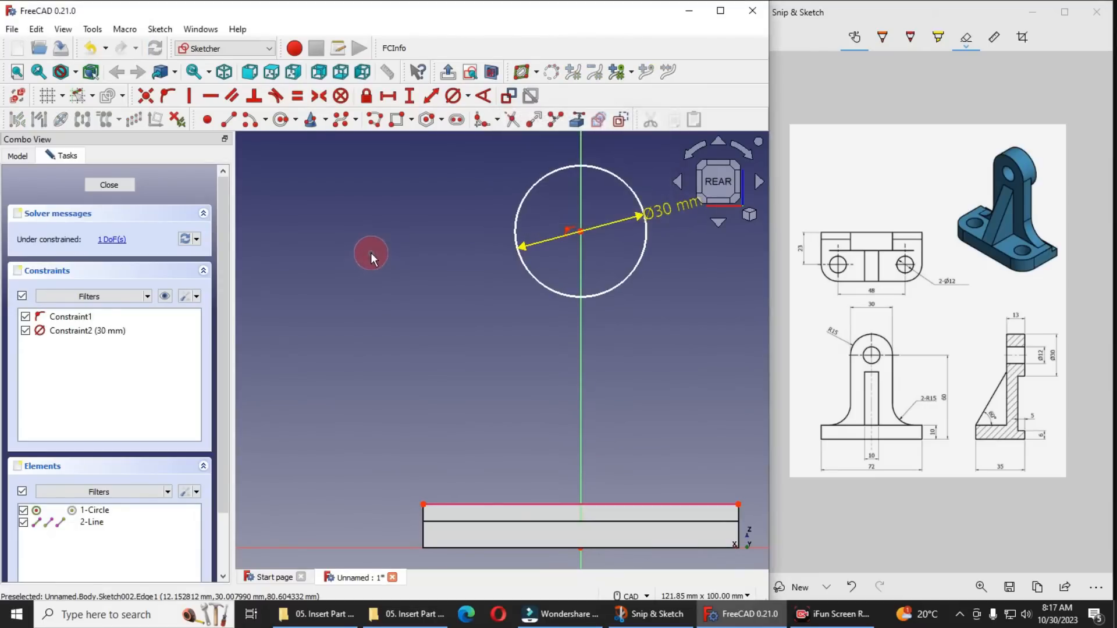
scroll(526, 354, down, 3)
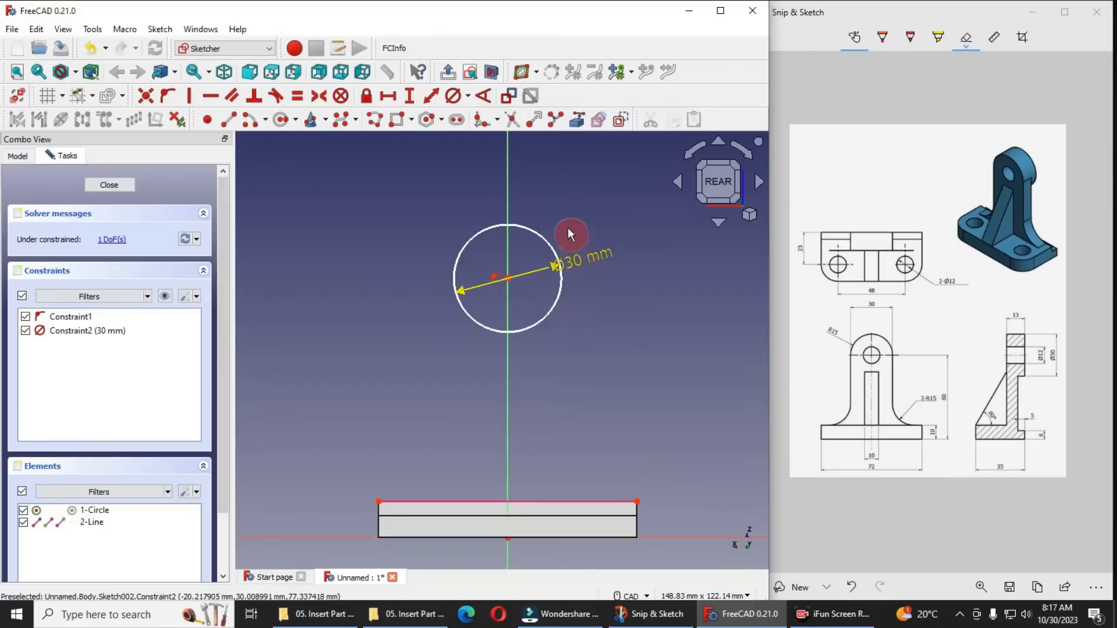
drag(577, 265, 594, 217)
scroll(512, 343, down, 1)
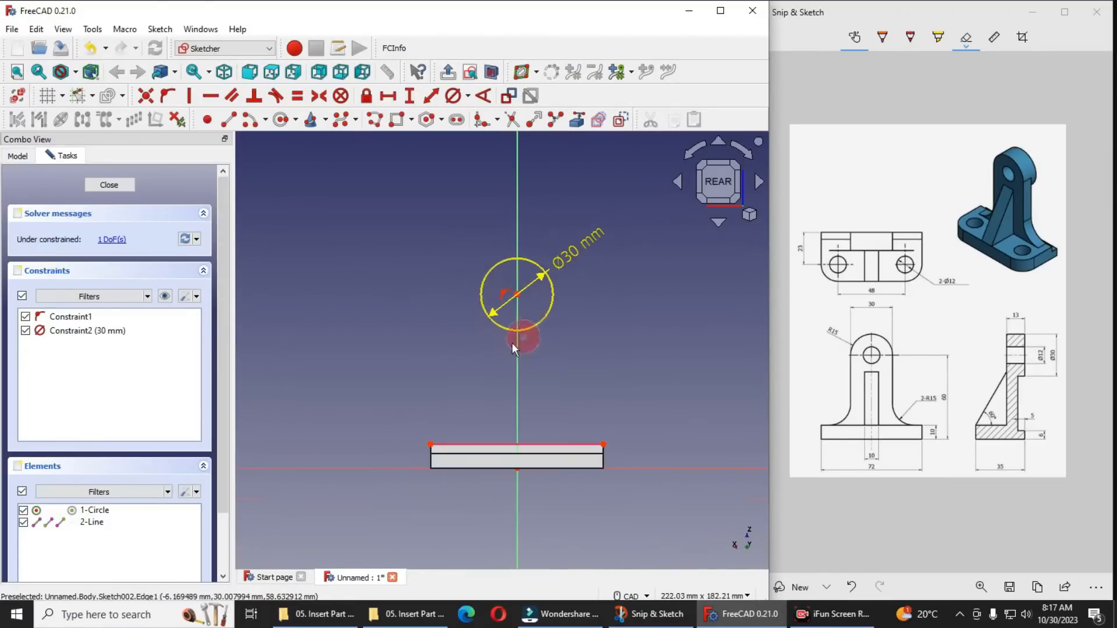
Draw two vertical lines, one on each side of the circle and ending above the base, the right one about 58 mm long
scroll(490, 351, up, 1)
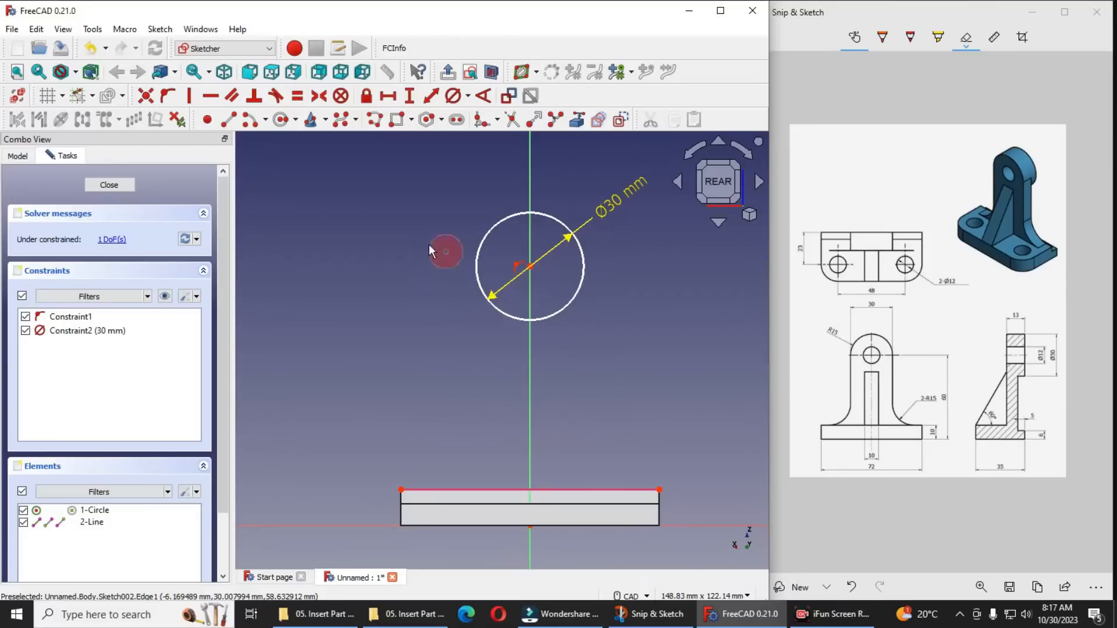
click(228, 119)
click(455, 211)
click(455, 432)
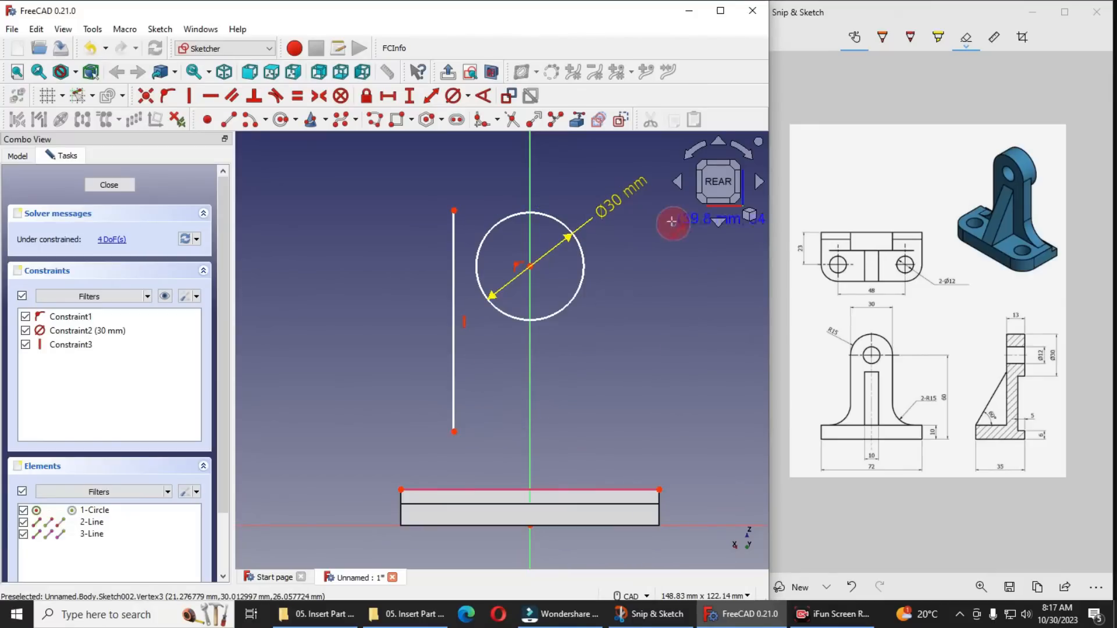
click(632, 224)
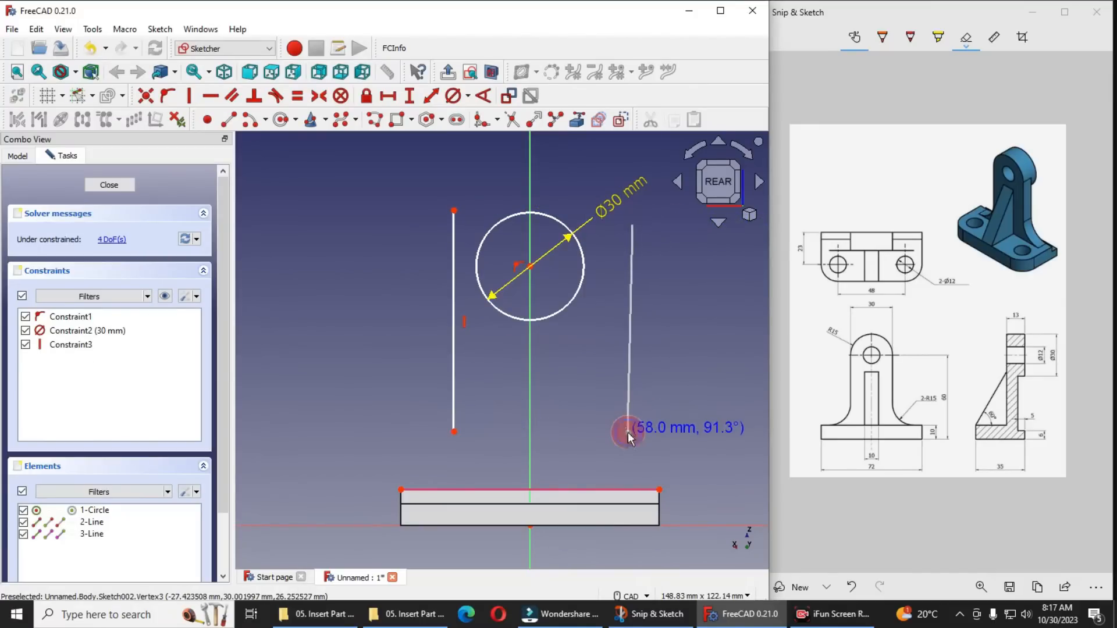
click(629, 433)
Make the right and left vertical lines tangent to the 30 mm circle
click(630, 302)
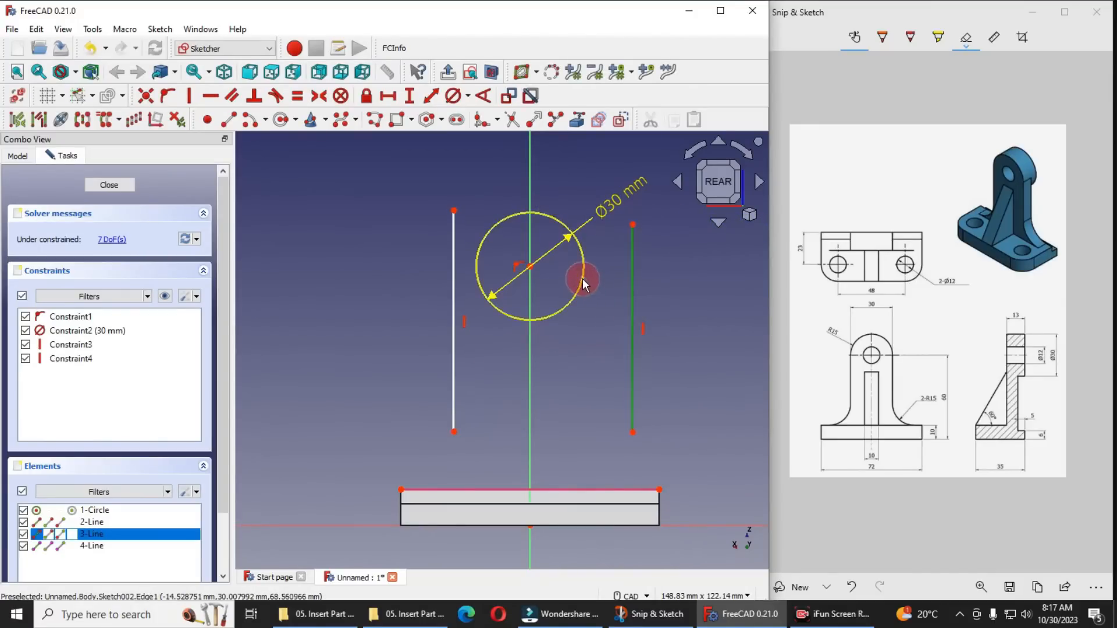
click(584, 284)
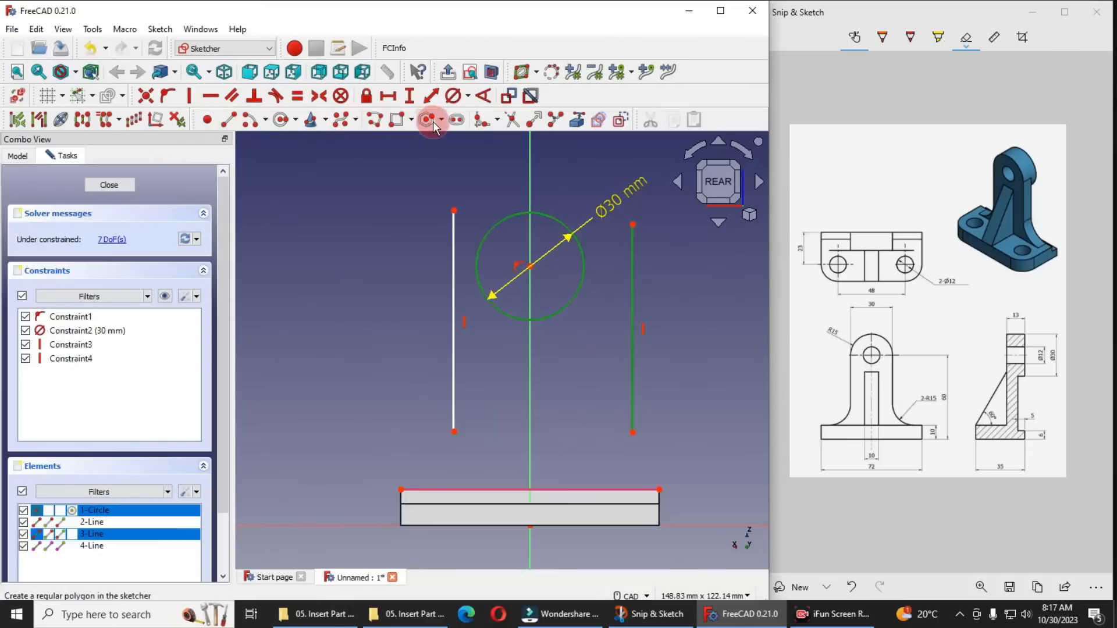
click(276, 95)
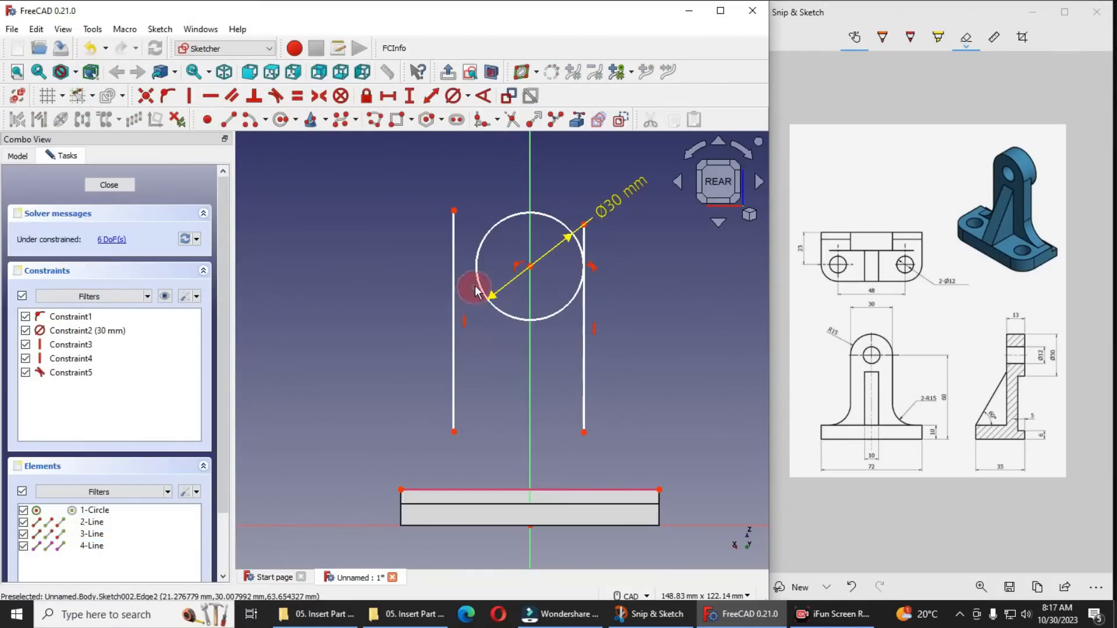
click(476, 291)
click(454, 285)
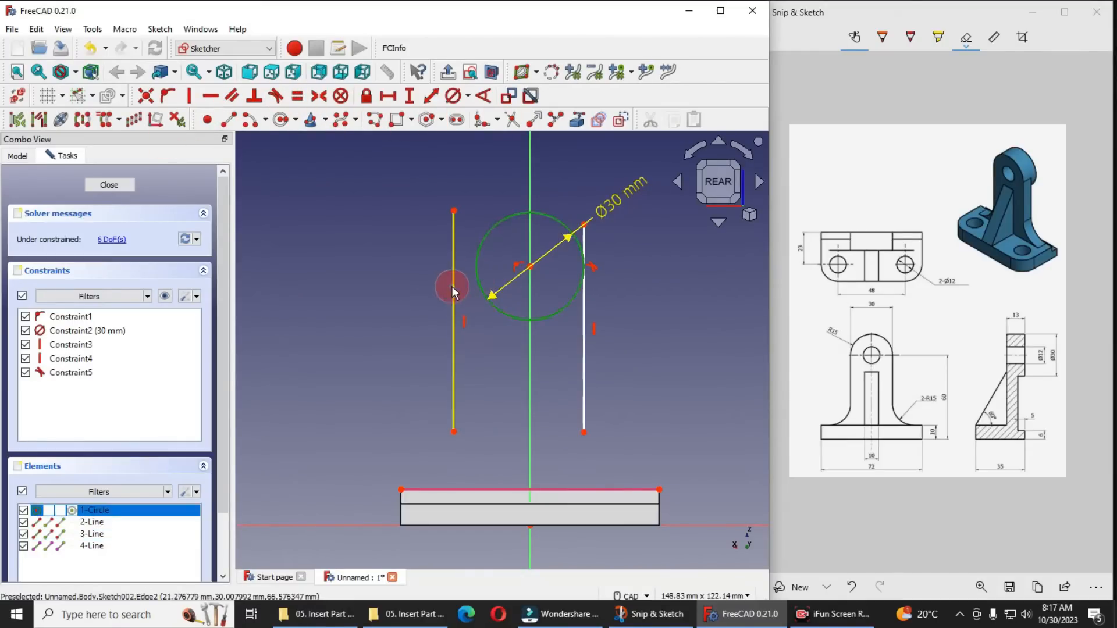
click(276, 95)
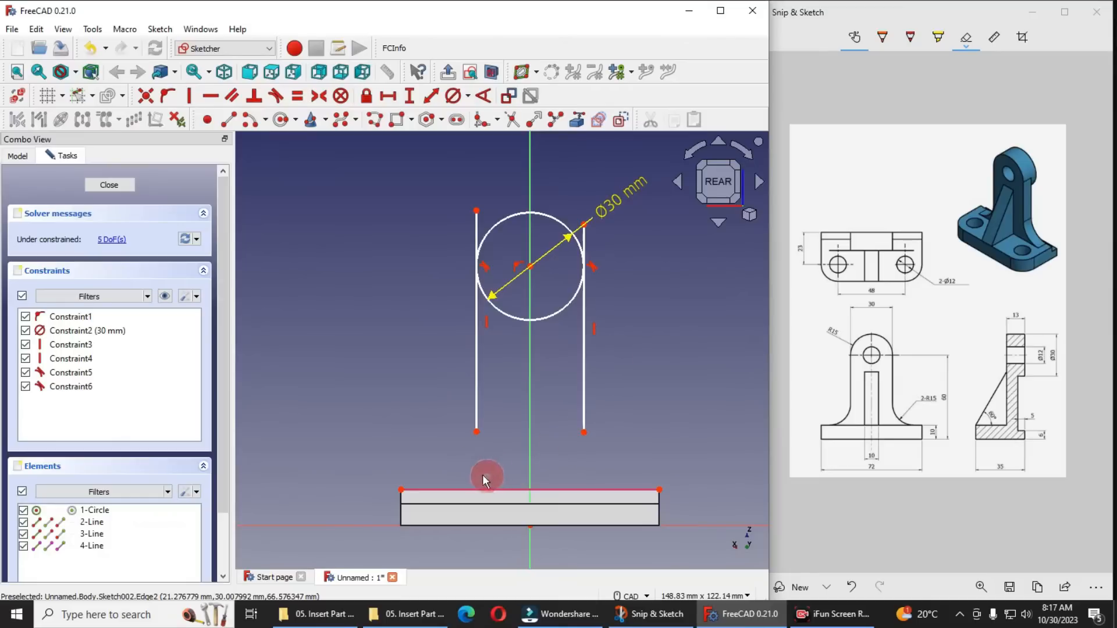
Draw concave three-point arcs from both vertical lines' lower ends to the base's top edge, and join the arcs' lower ends with a line
click(263, 121)
click(291, 156)
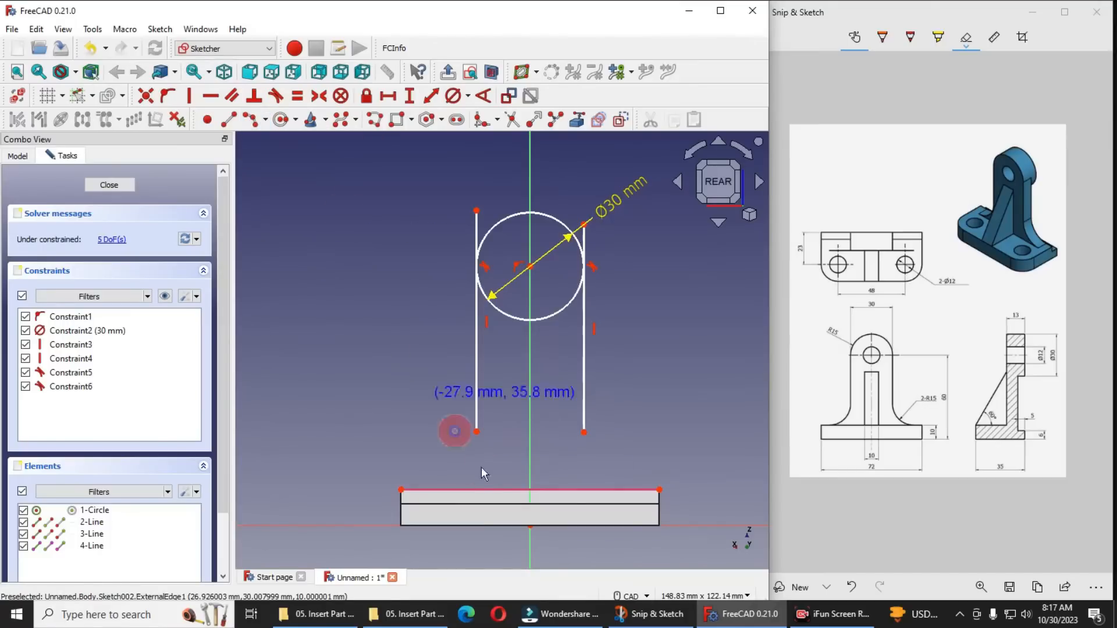
click(477, 431)
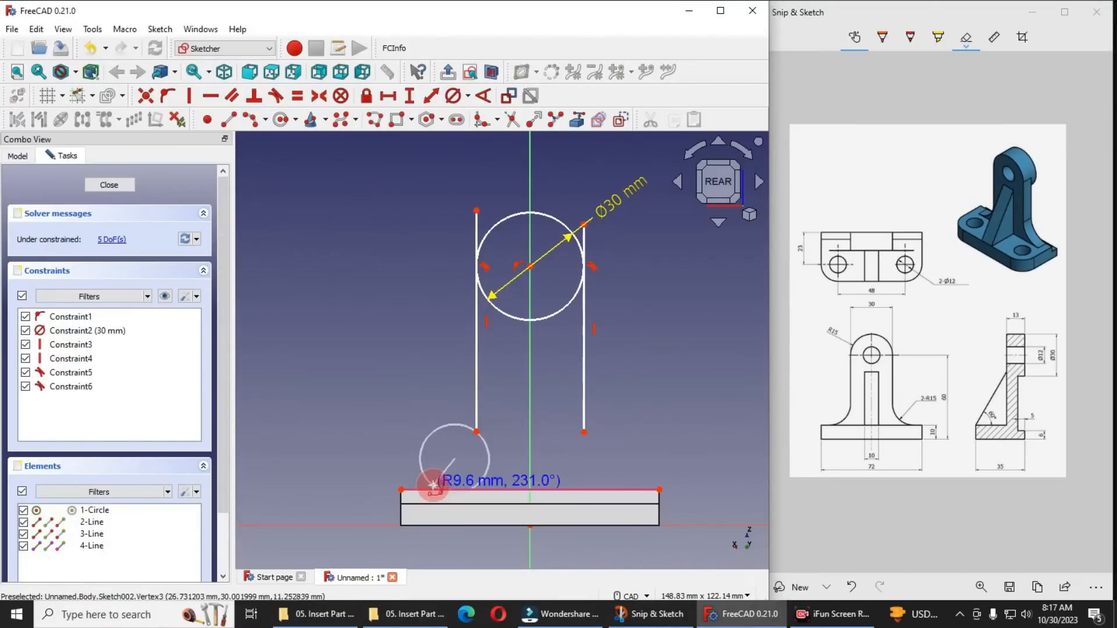
click(430, 489)
click(464, 460)
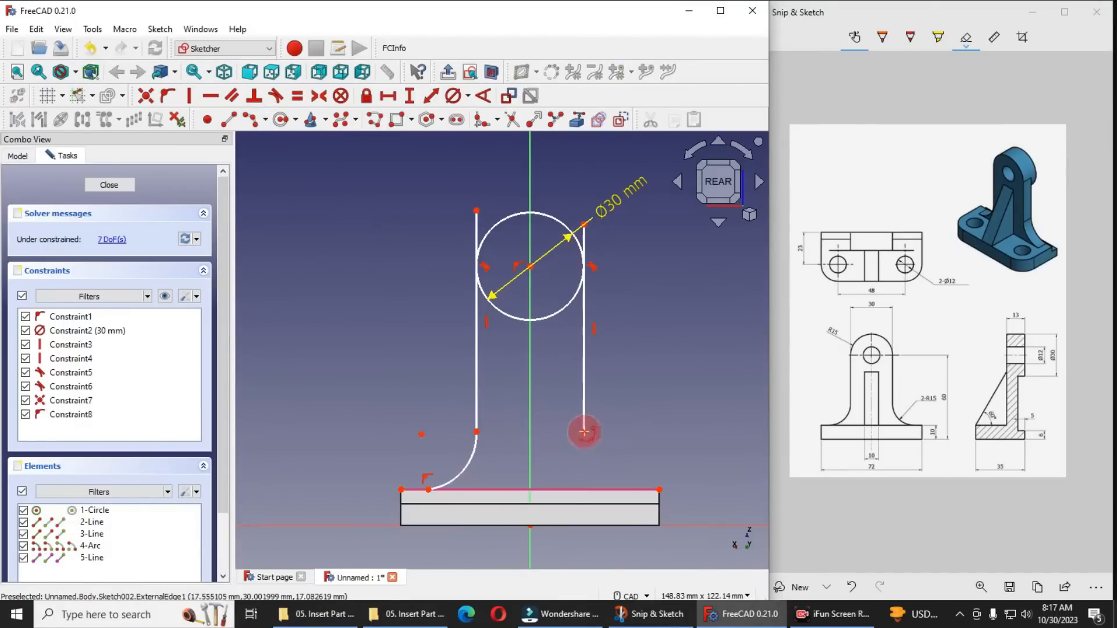
click(584, 431)
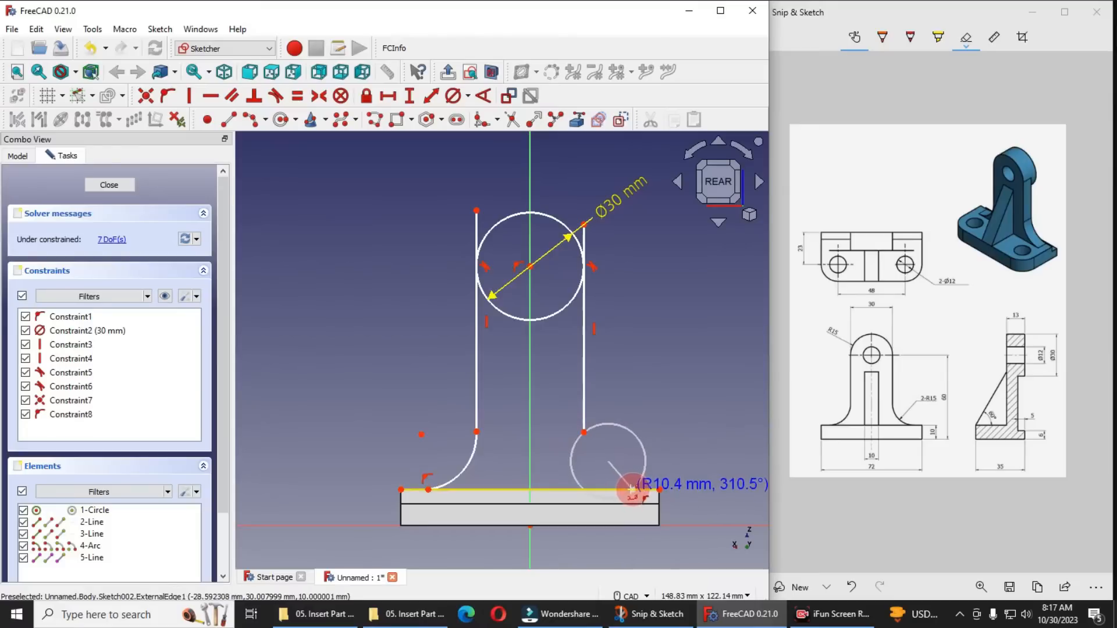
click(633, 489)
click(593, 456)
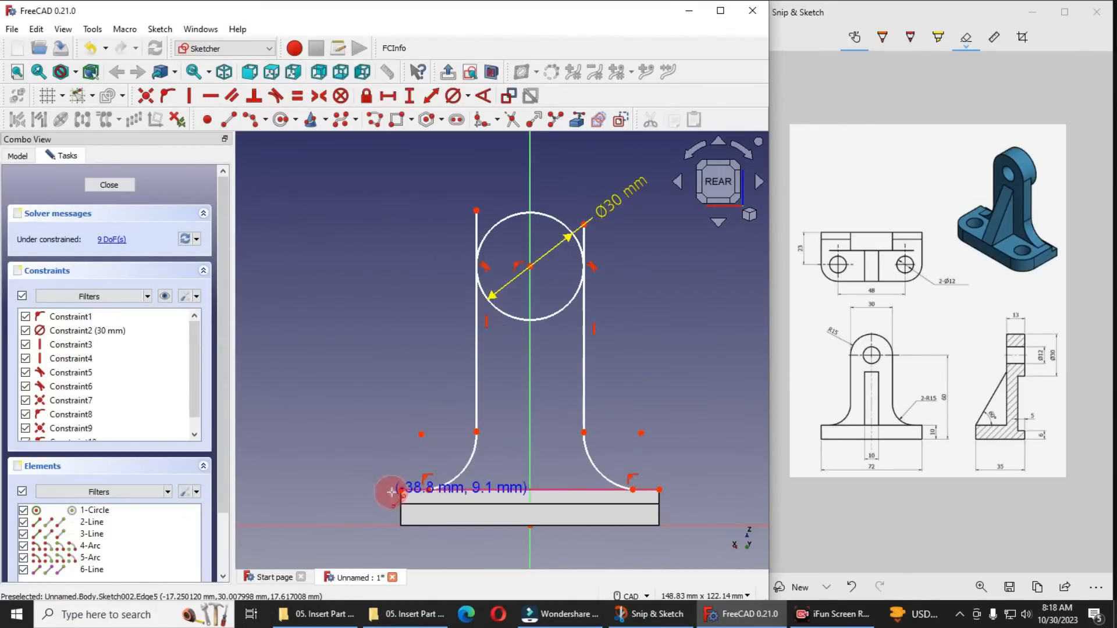
click(428, 490)
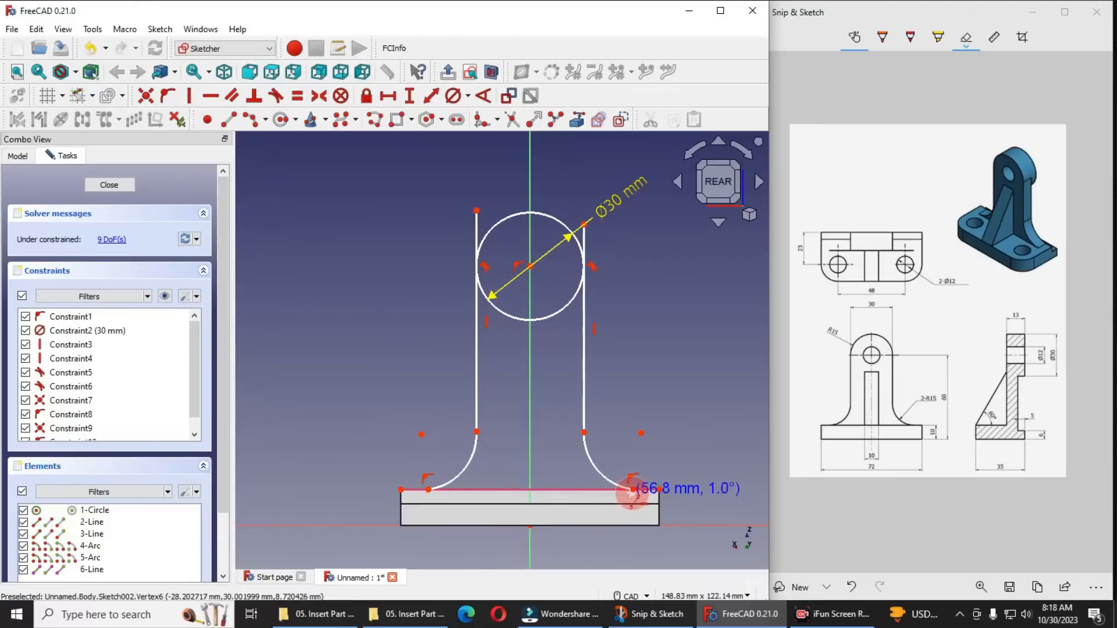
click(632, 490)
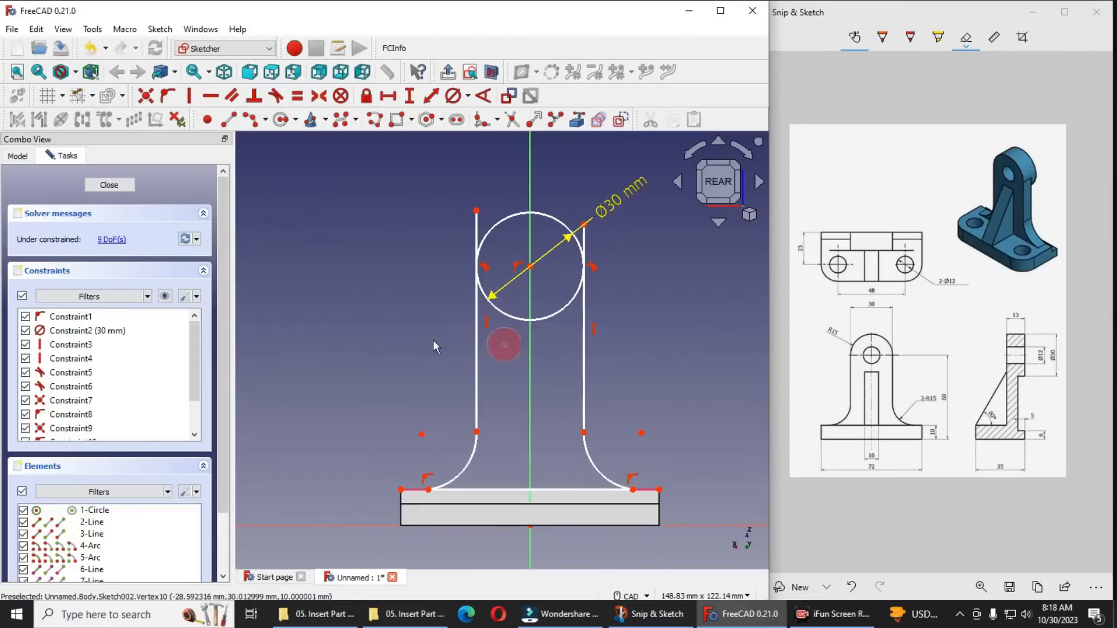
Trim the vertical lines above their tangent points and remove the circle's lower half, leaving a rounded top
click(511, 120)
click(478, 224)
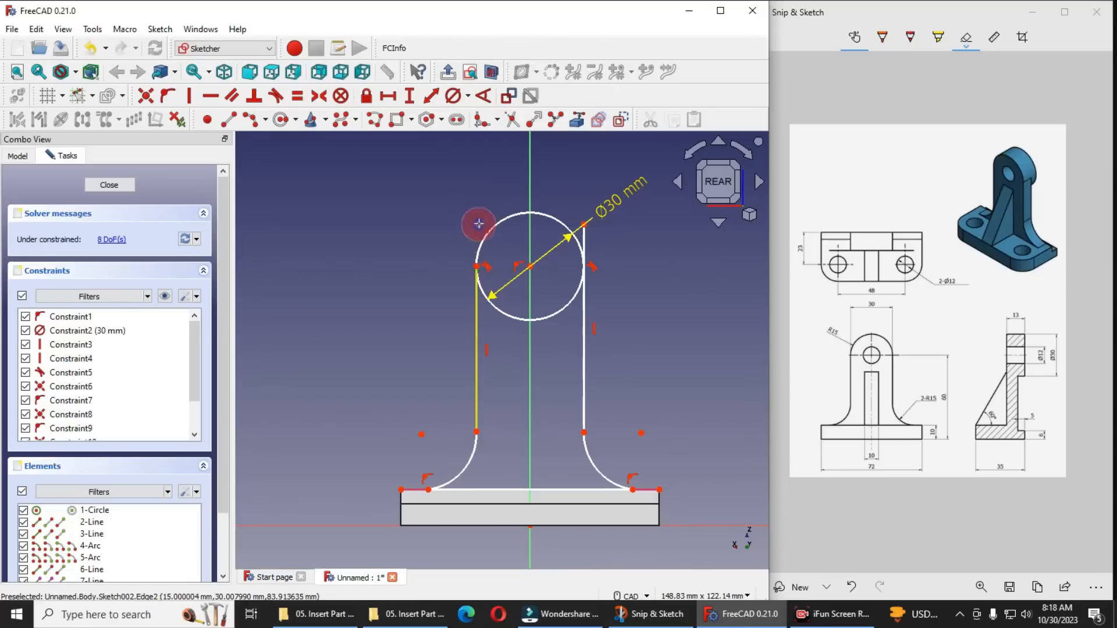
click(584, 238)
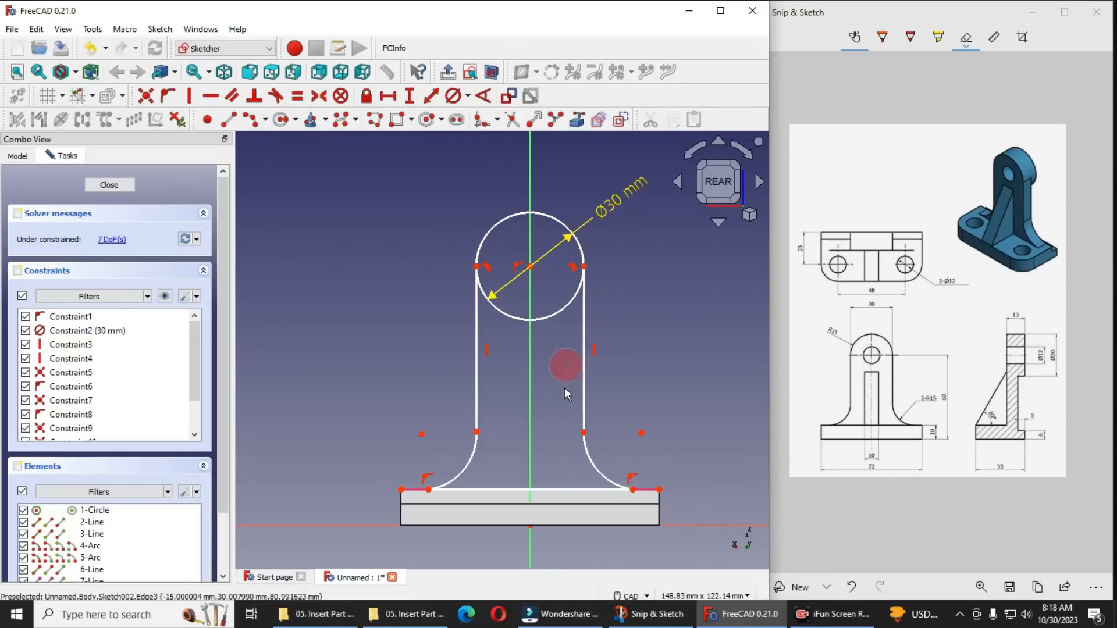
right_click(555, 317)
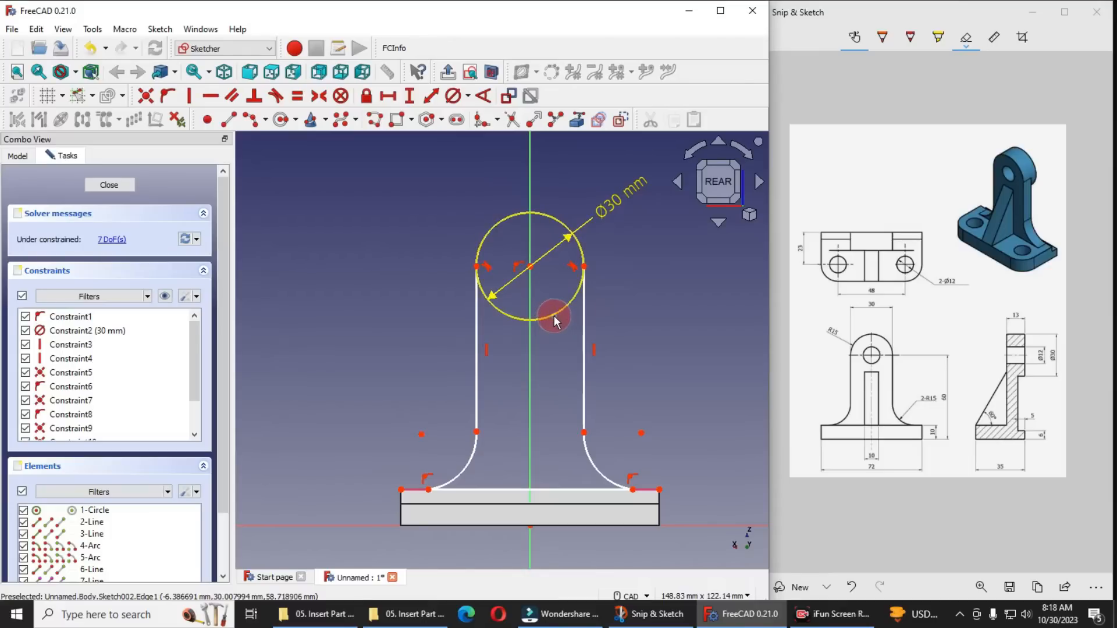
click(552, 318)
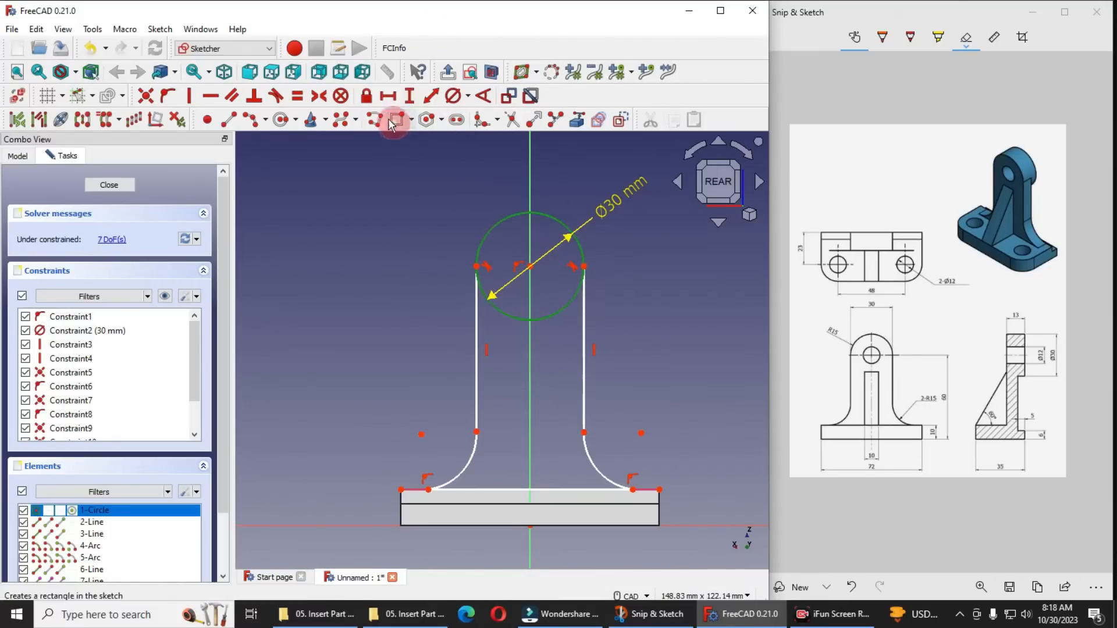
click(512, 119)
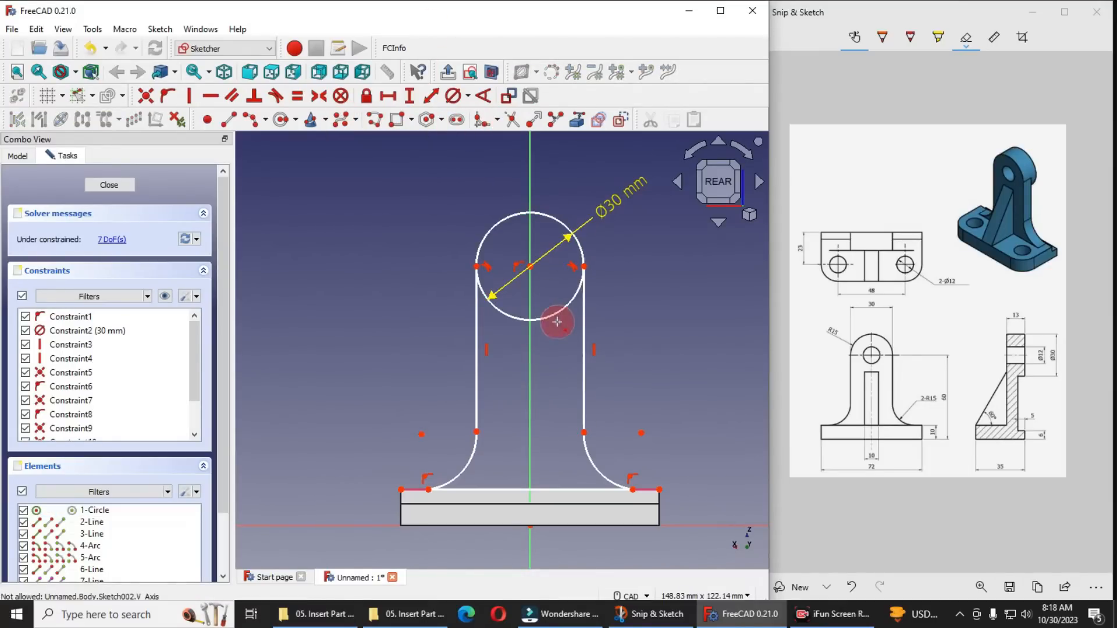
click(552, 312)
Make both concave foot arcs tangent to the vertical lines they meet, first on the right side and again on the left
scroll(495, 299, down, 2)
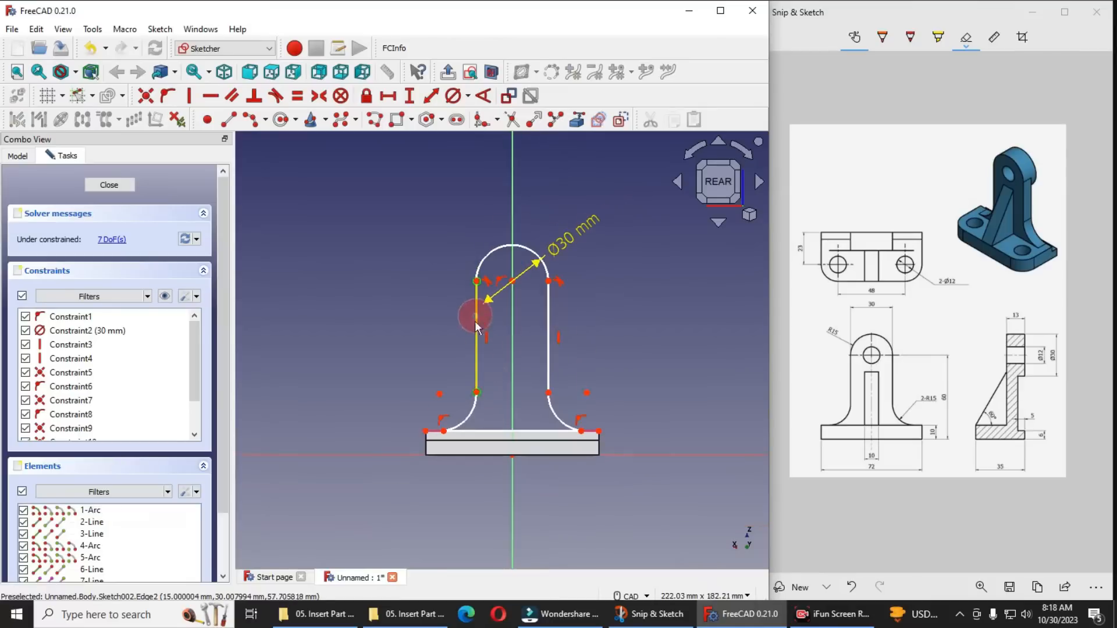
scroll(613, 428, up, 2)
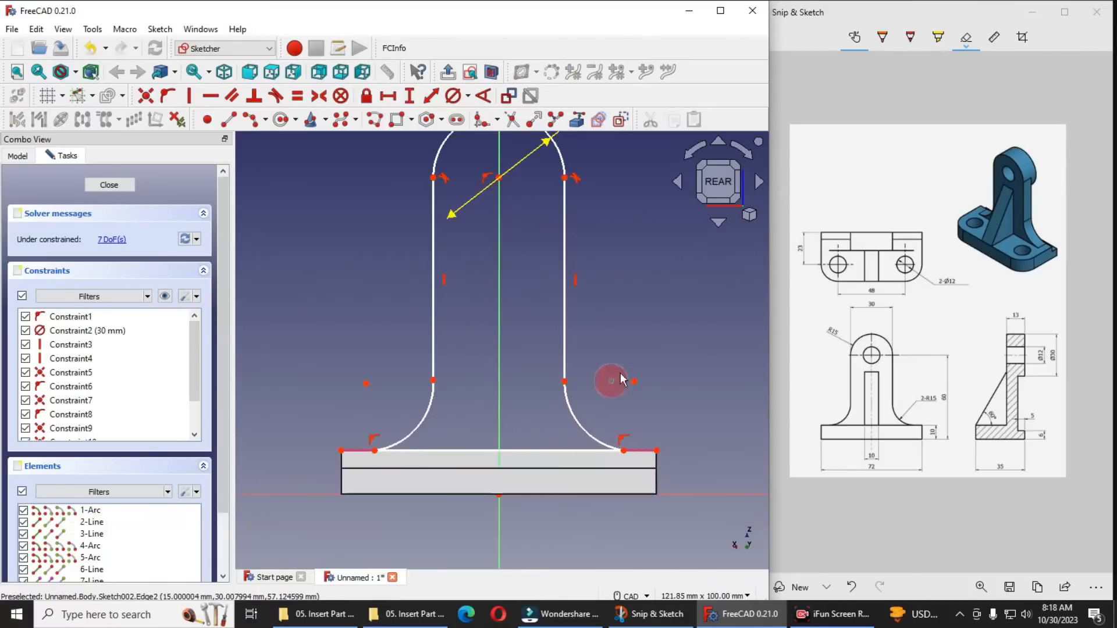
click(568, 397)
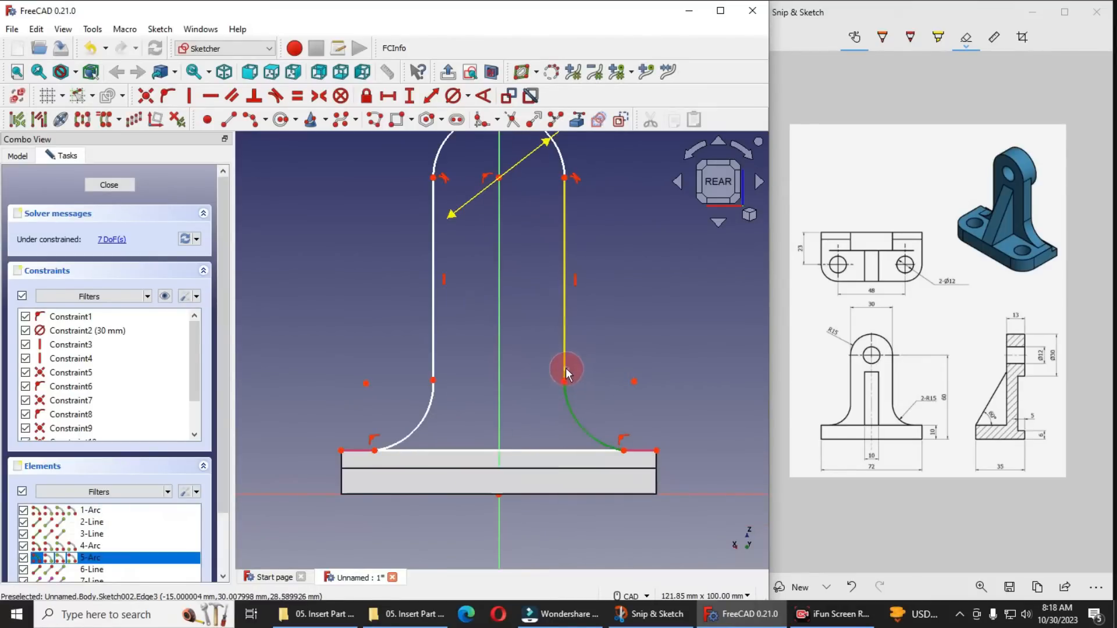
click(565, 369)
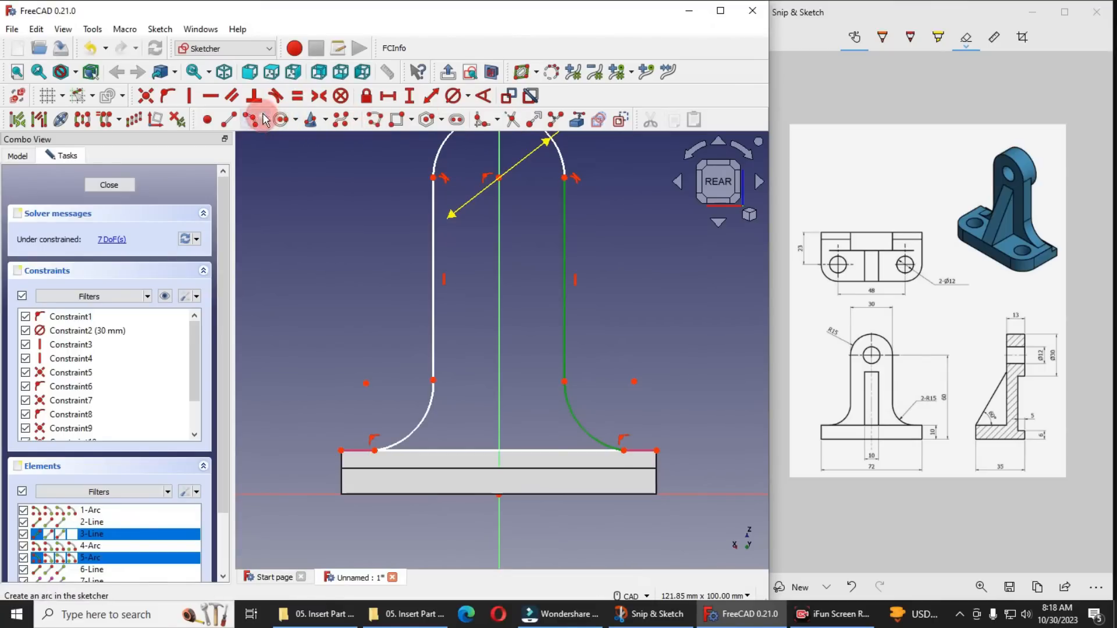
click(281, 95)
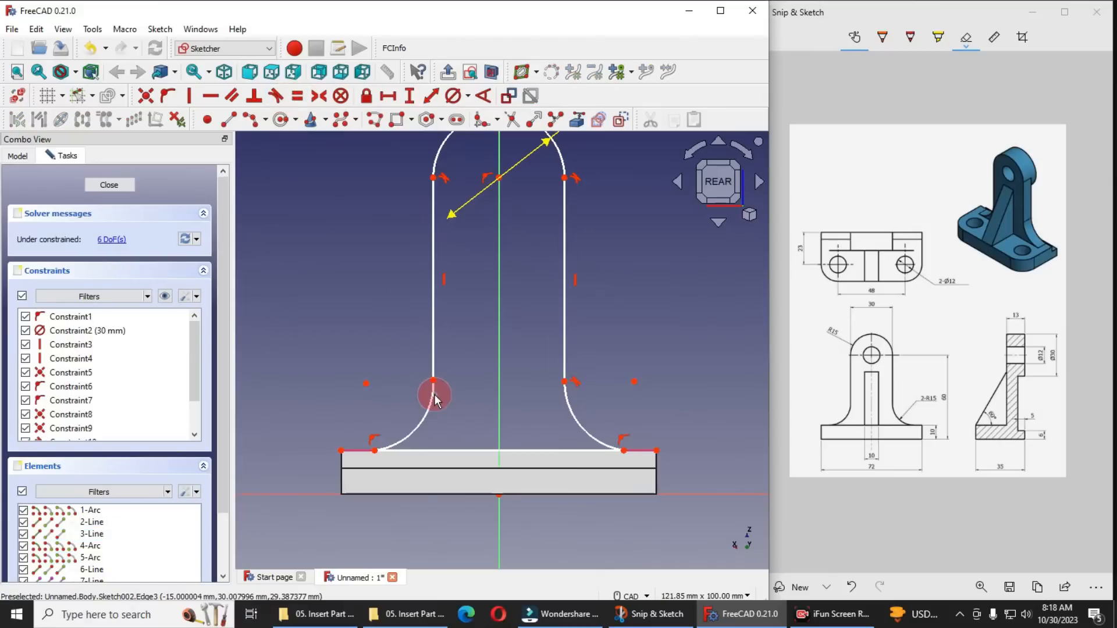
click(433, 397)
click(431, 347)
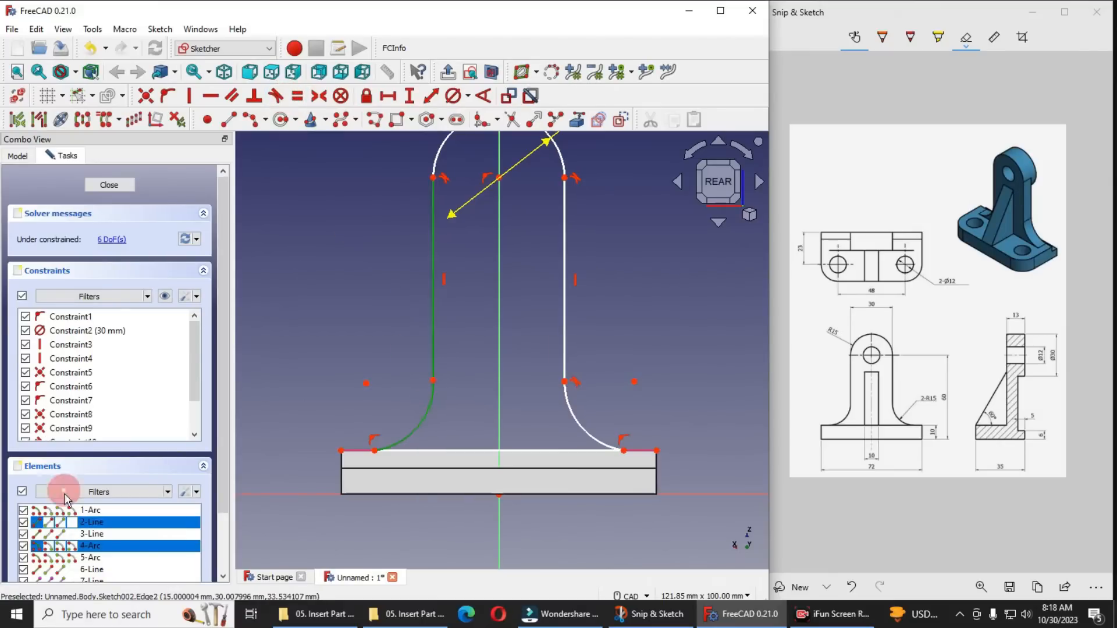
click(276, 97)
scroll(441, 383, down, 2)
scroll(453, 228, up, 2)
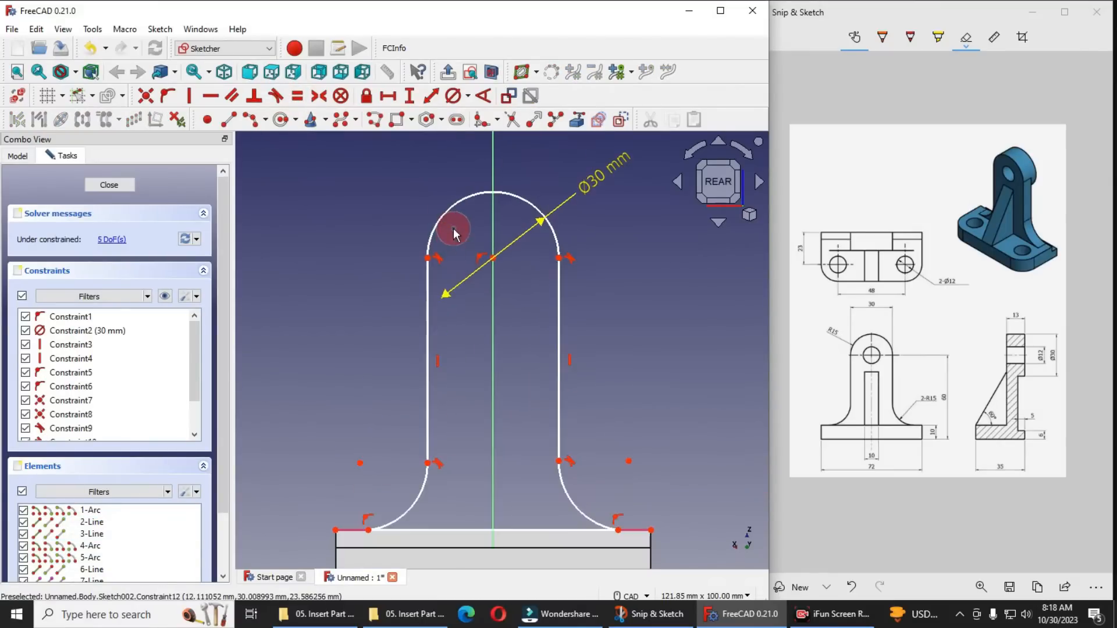
Constrain the left foot arc's radius to 15 mm
scroll(501, 423, down, 2)
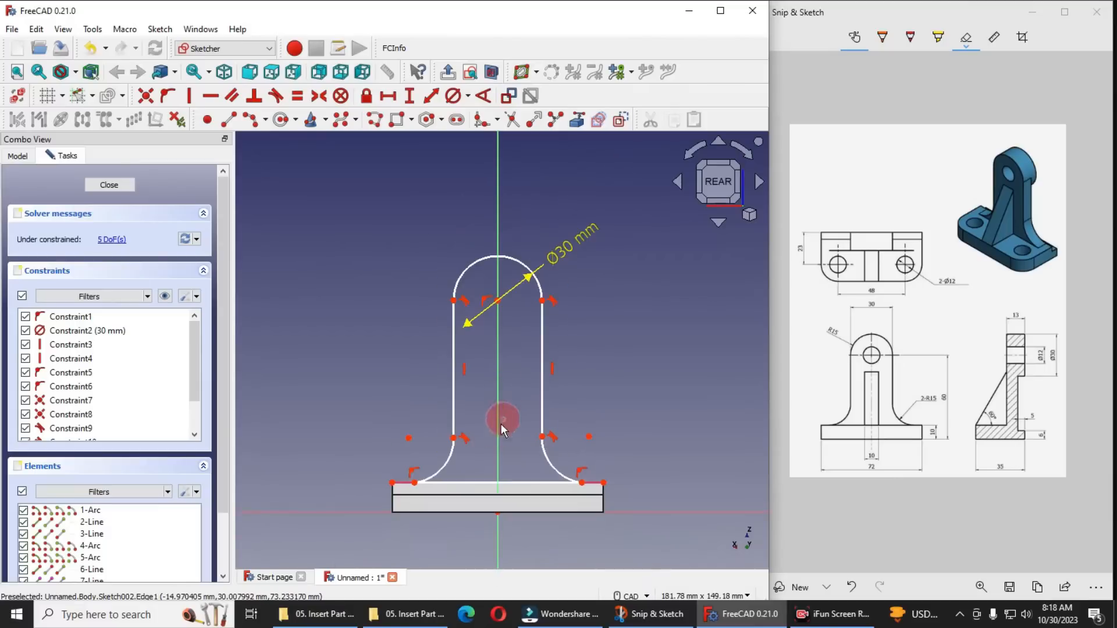
scroll(483, 425, up, 1)
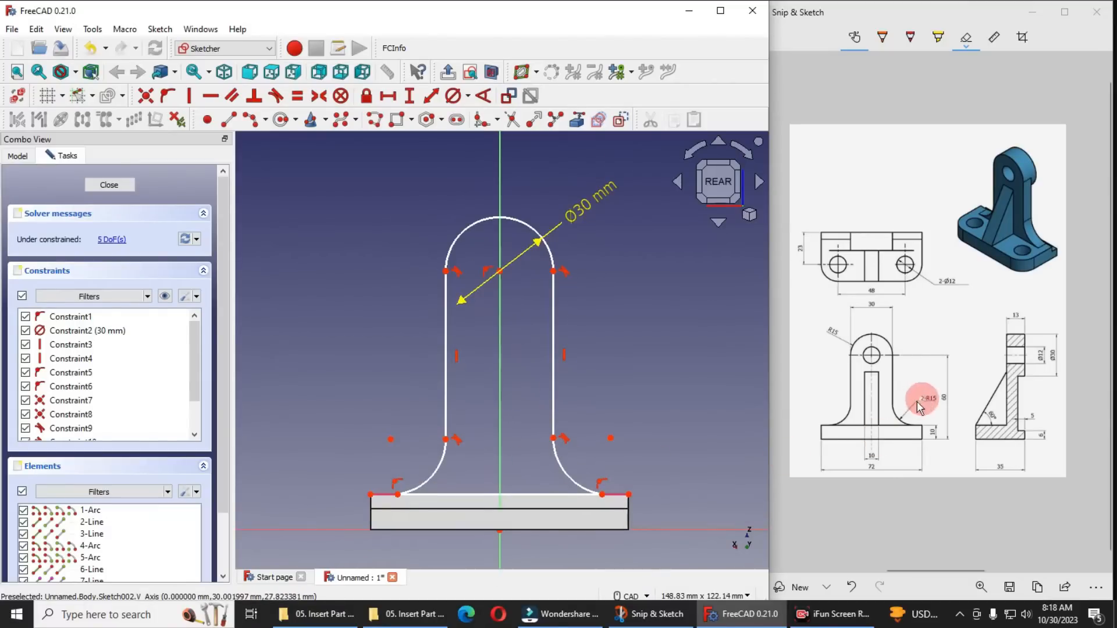
click(435, 472)
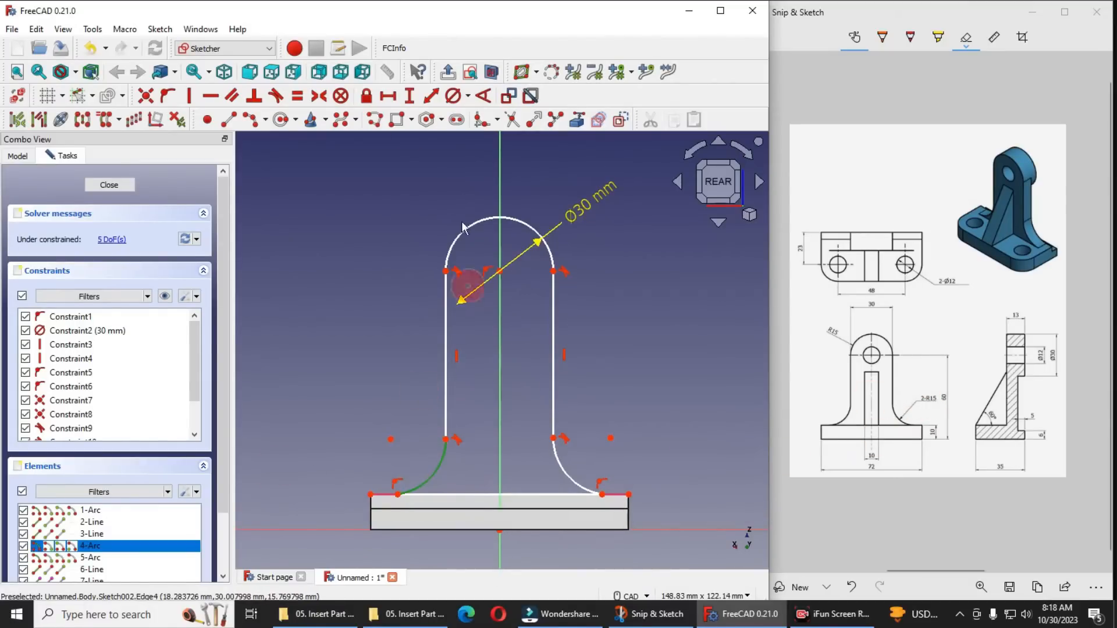
click(468, 96)
click(492, 116)
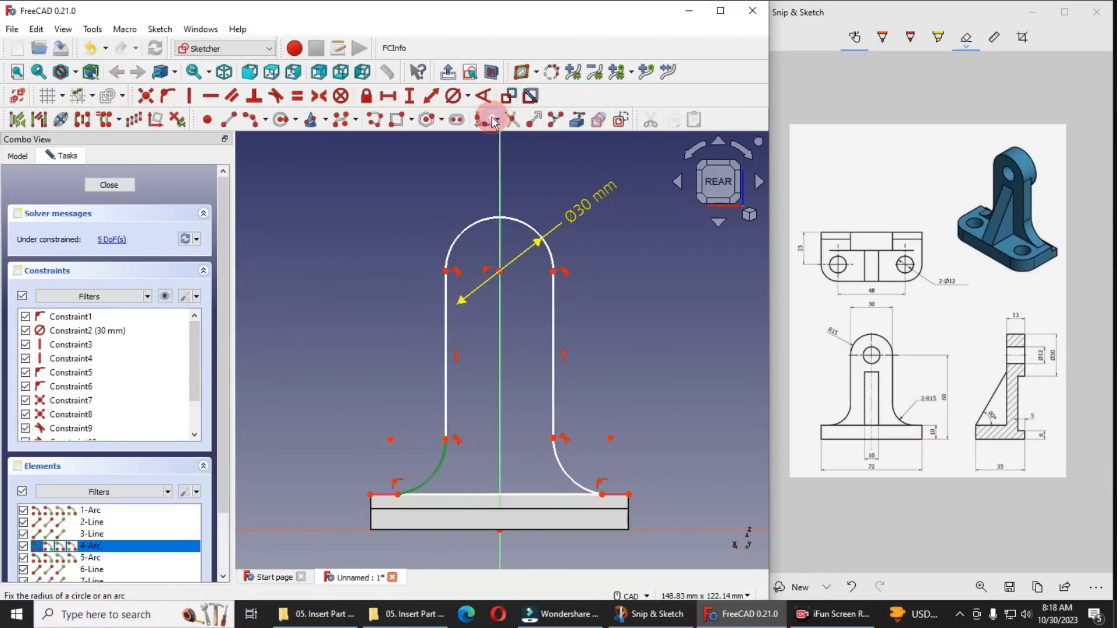
text(15)
key(Return)
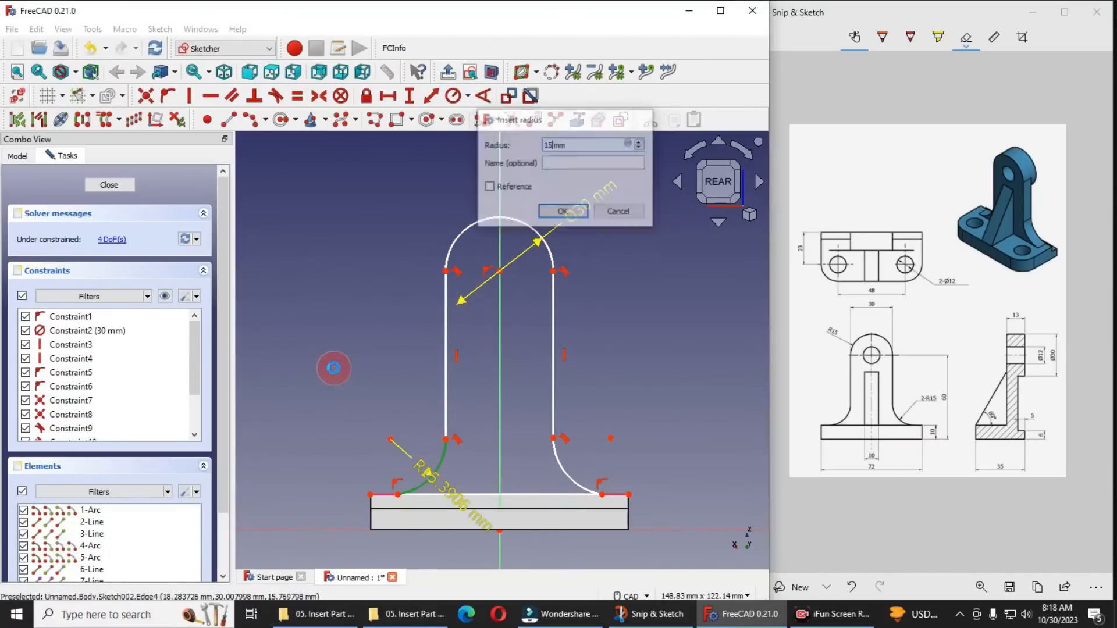
Make the left and right foot arcs equal in radius
scroll(493, 476, up, 3)
click(407, 442)
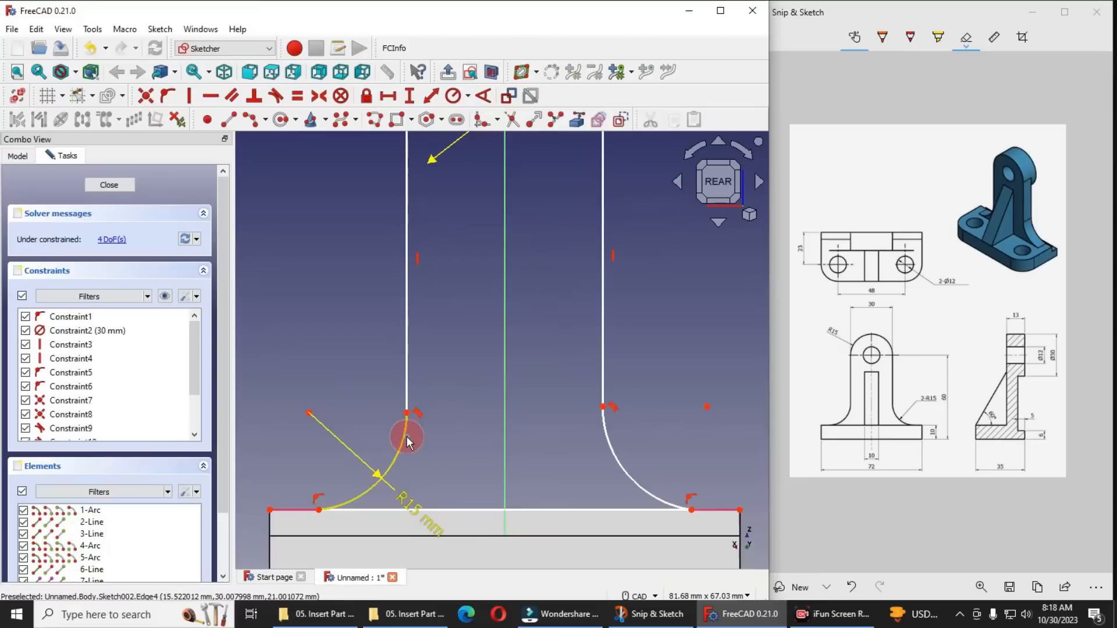
click(607, 442)
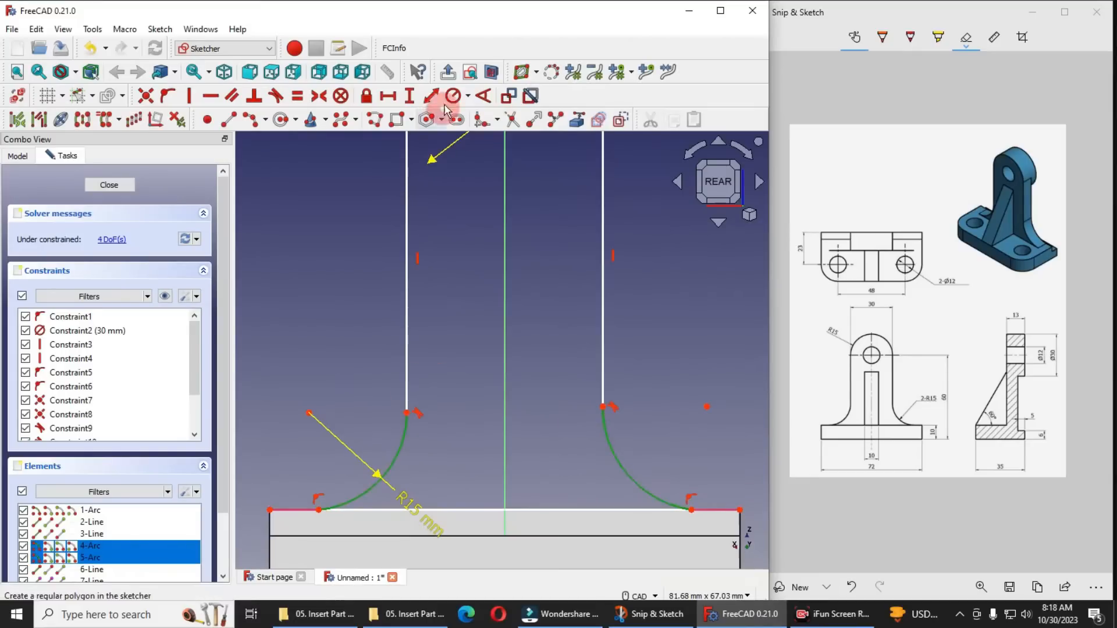
click(297, 96)
scroll(517, 403, down, 4)
scroll(510, 256, up, 2)
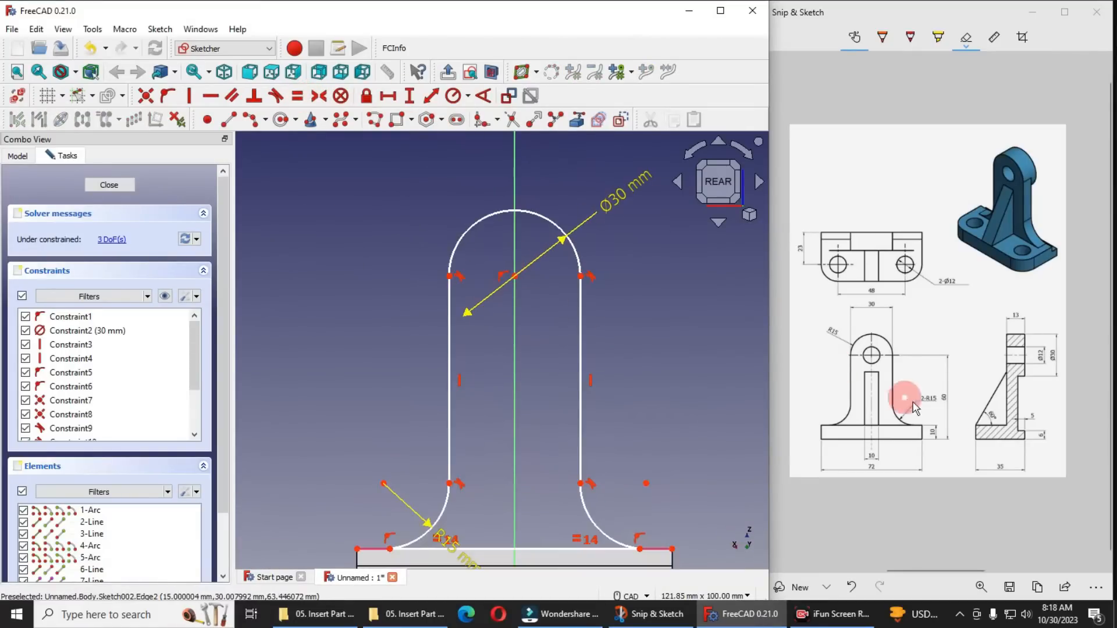
Set the vertical distance from the origin to the top arc's center to 60 mm and place the dimension left of the profile
click(961, 414)
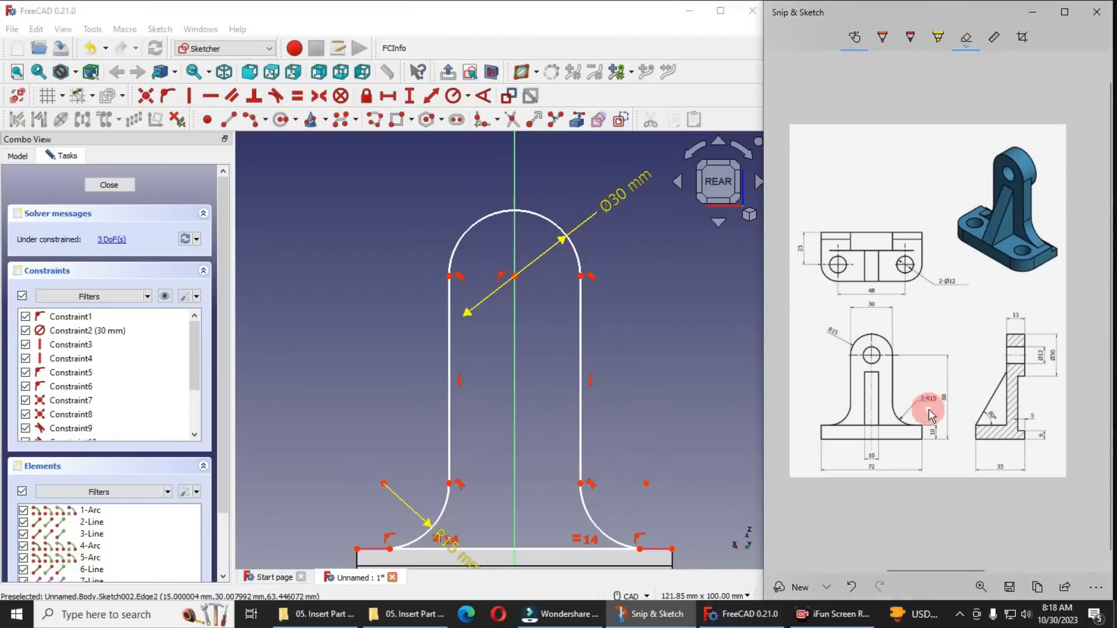
scroll(543, 425, down, 2)
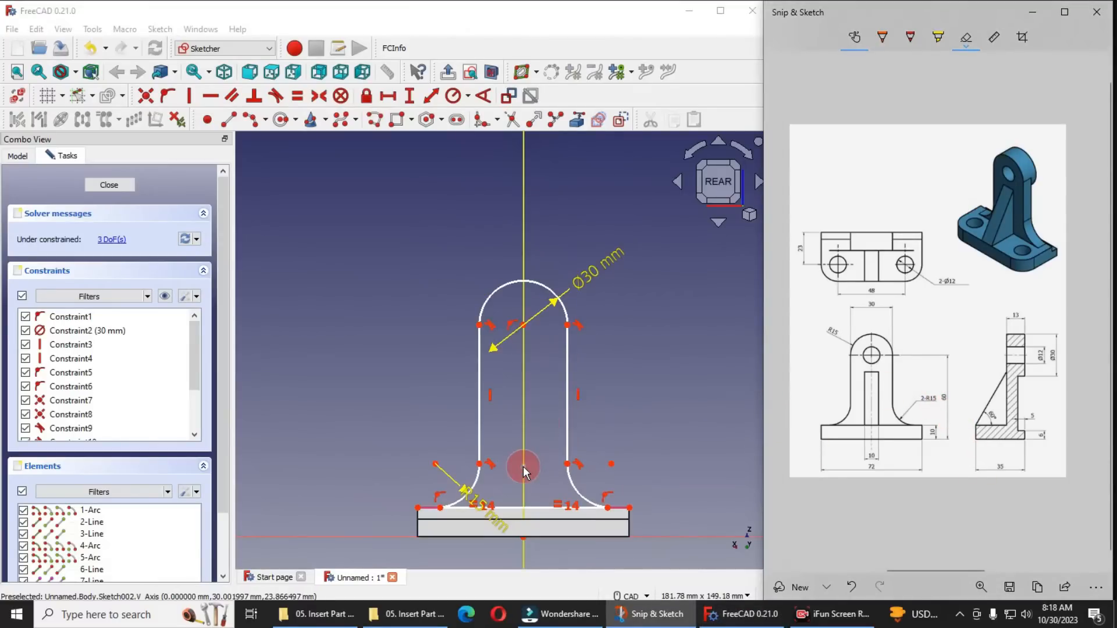
click(526, 539)
click(523, 325)
click(410, 95)
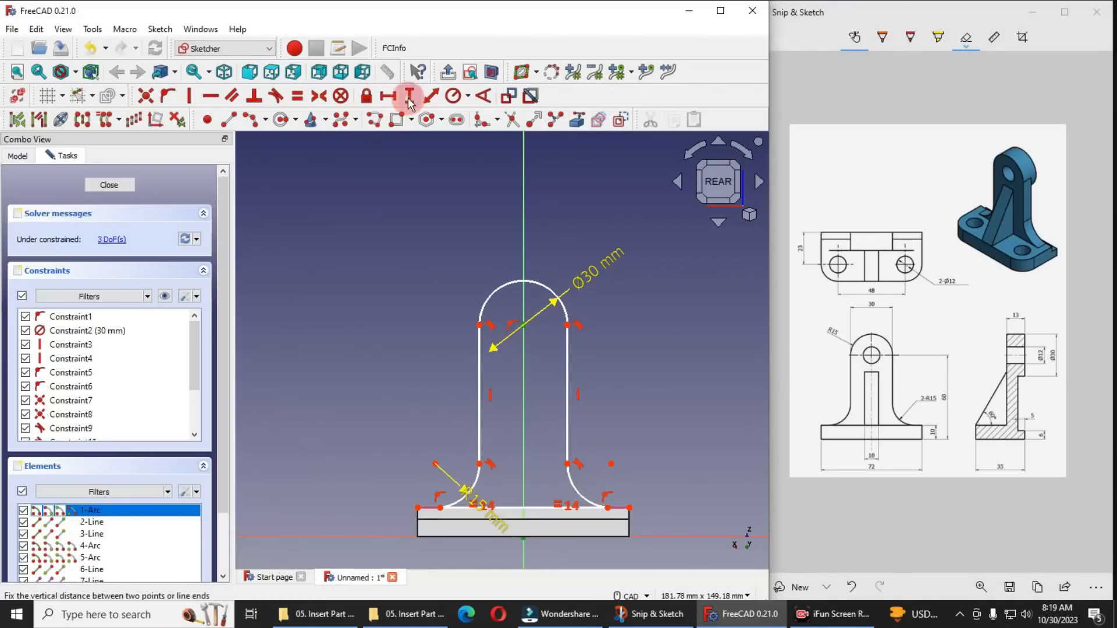
text(6)
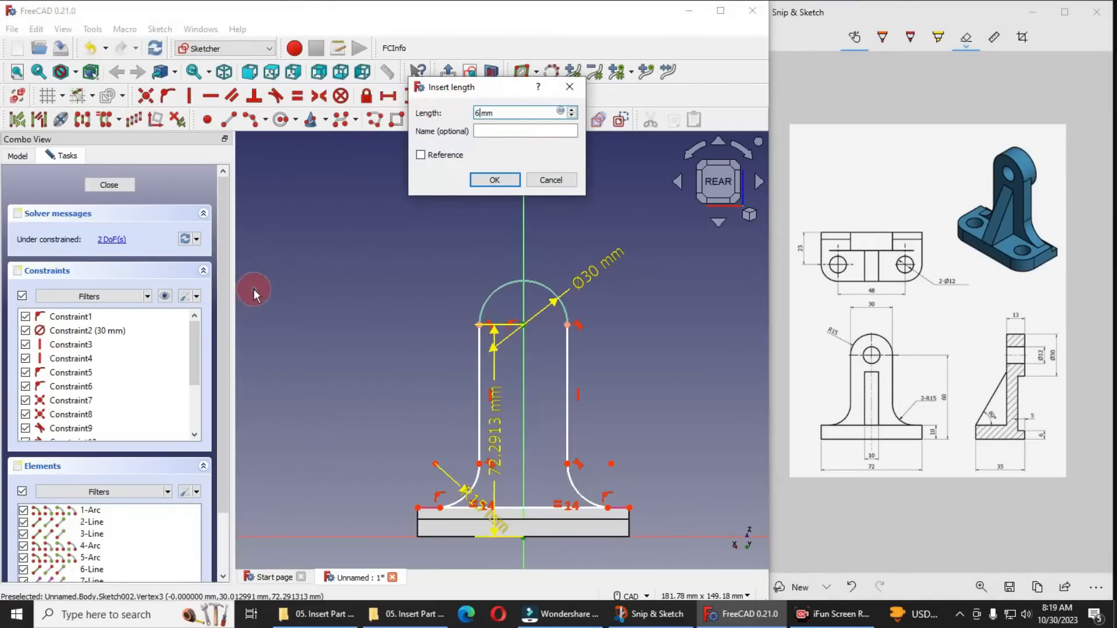
text(0)
key(Return)
scroll(513, 410, up, 1)
drag(487, 458, 345, 465)
scroll(519, 459, up, 1)
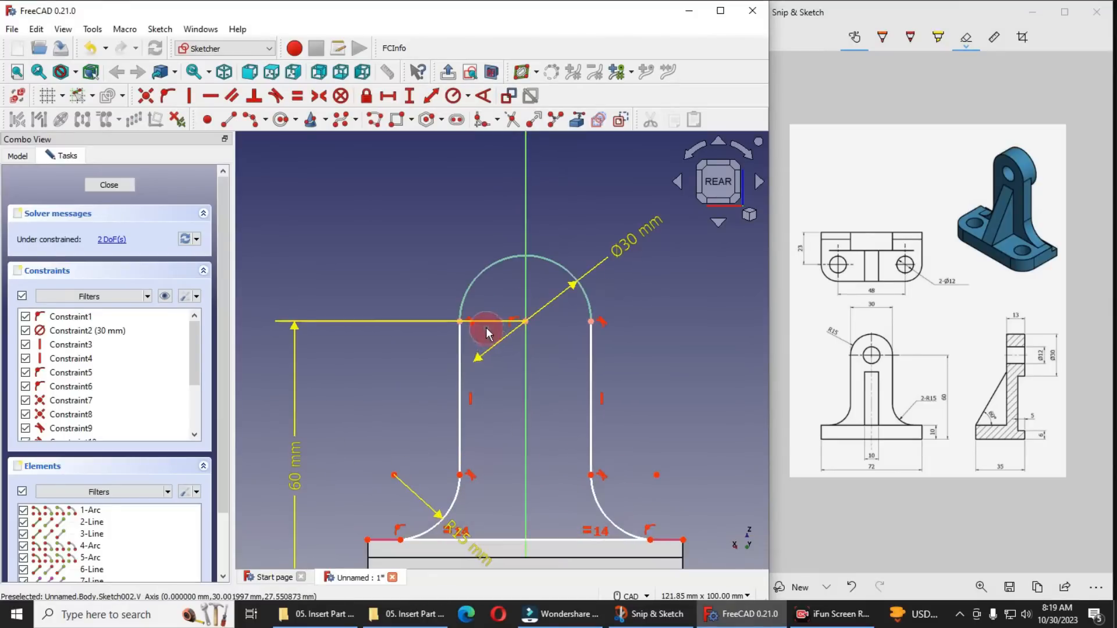
Test the profile's remaining freedom by shifting the vertical lines' tangent points and the foot arcs' lower ends
scroll(486, 328, down, 1)
scroll(511, 417, up, 1)
mouse_move(454, 454)
mouse_down()
mouse_move(454, 375)
mouse_move(402, 378)
mouse_up()
scroll(560, 384, down, 1)
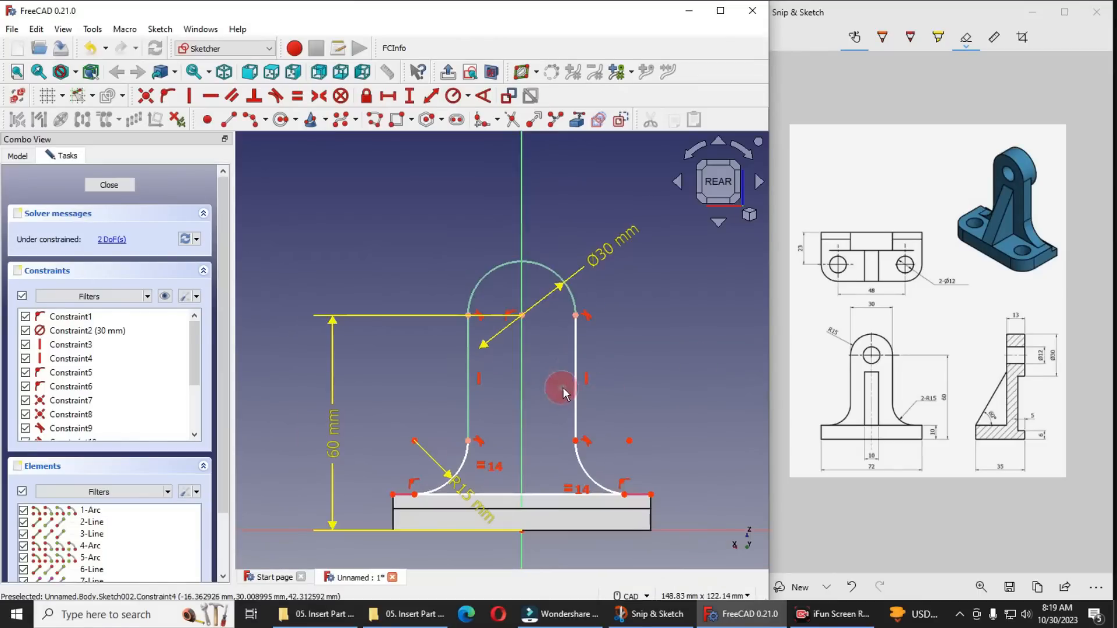
drag(573, 317, 575, 359)
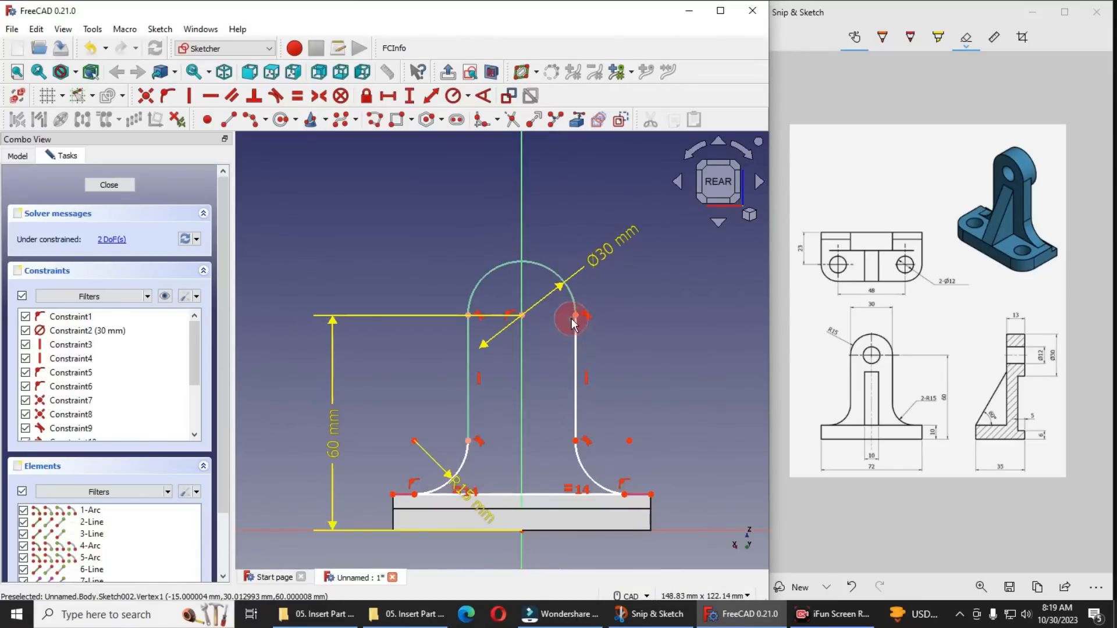
drag(575, 317, 574, 361)
mouse_move(576, 441)
mouse_down()
mouse_move(586, 466)
mouse_move(559, 451)
mouse_move(669, 449)
mouse_up()
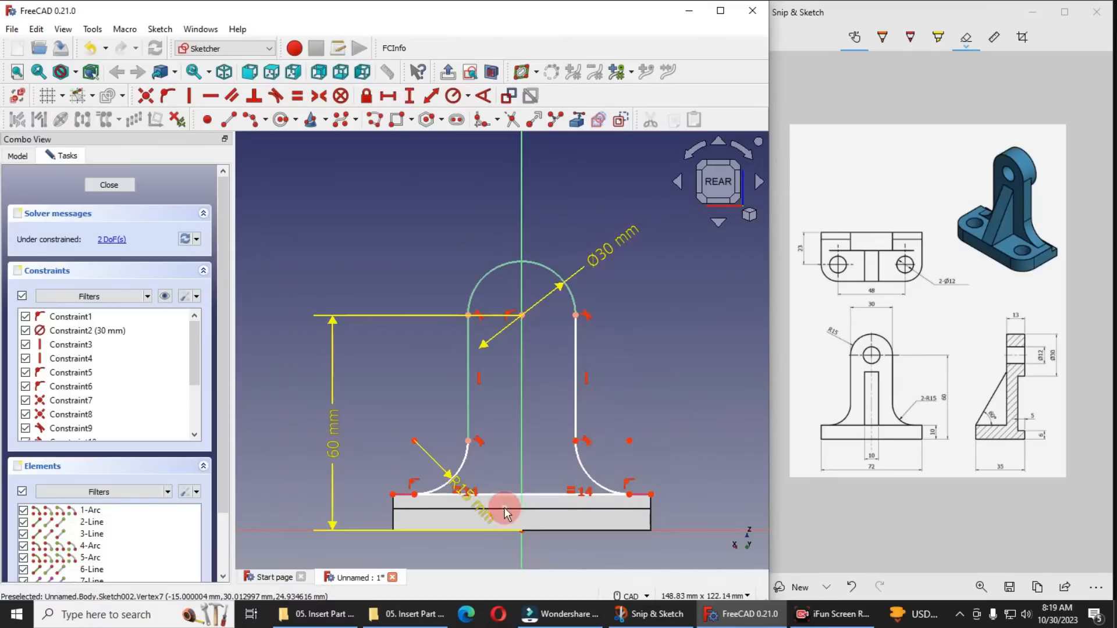
scroll(500, 507, up, 3)
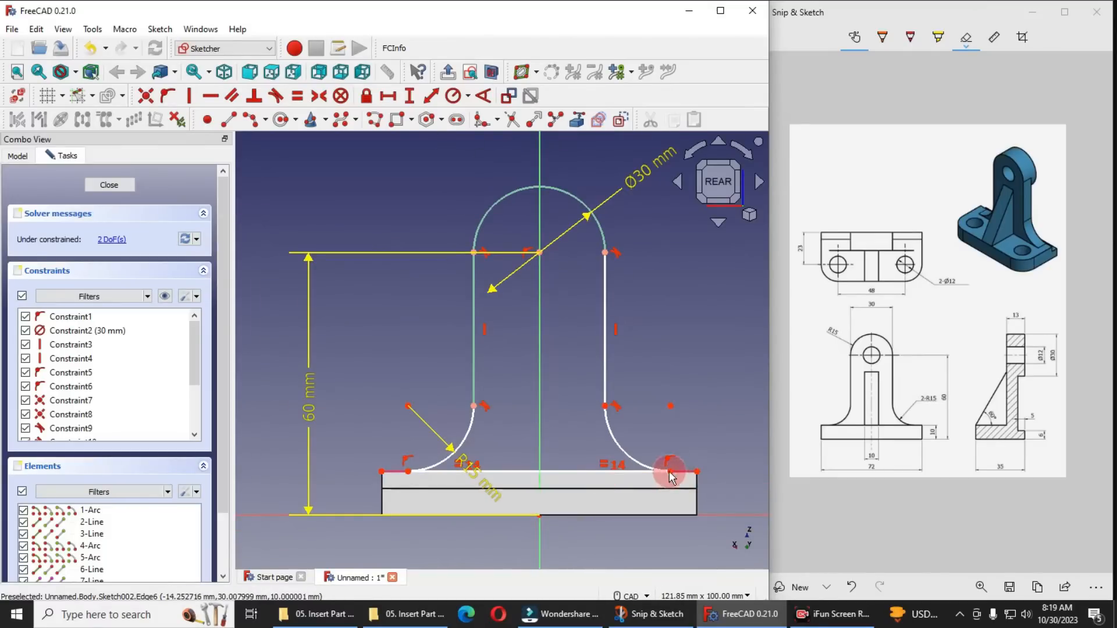
mouse_move(409, 473)
mouse_down()
mouse_move(469, 471)
mouse_move(415, 464)
mouse_up()
mouse_move(667, 472)
mouse_down()
mouse_move(630, 471)
mouse_move(651, 470)
mouse_up()
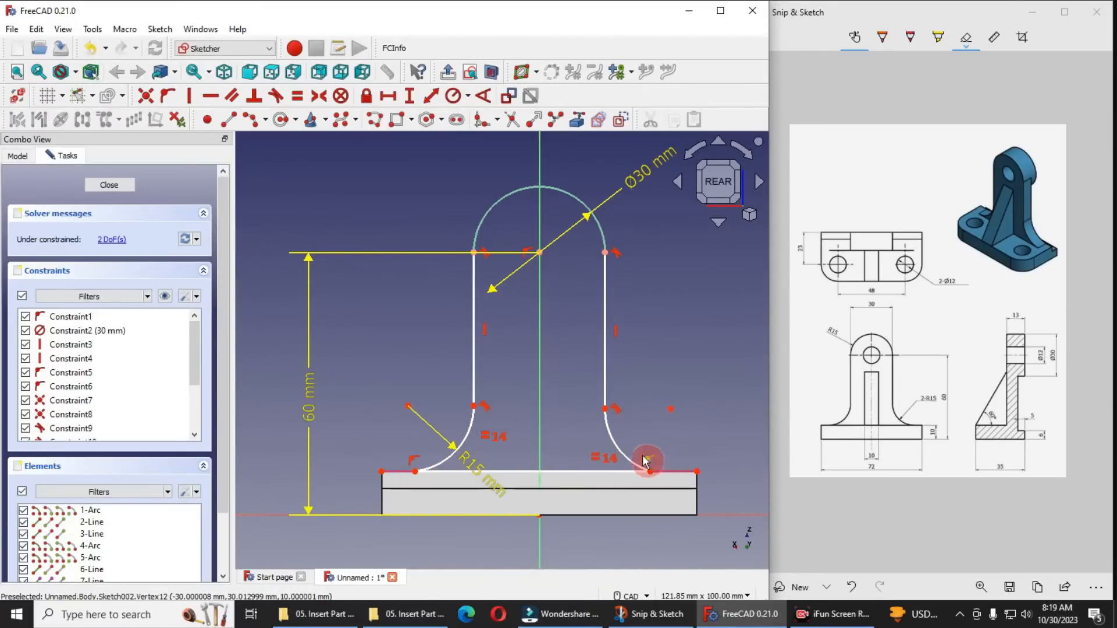
mouse_move(485, 405)
mouse_down()
mouse_move(471, 389)
mouse_move(456, 428)
mouse_move(462, 378)
mouse_move(488, 388)
mouse_up()
mouse_move(654, 472)
mouse_down()
mouse_move(666, 476)
mouse_move(643, 471)
mouse_up()
scroll(625, 341, down, 3)
scroll(620, 346, up, 2)
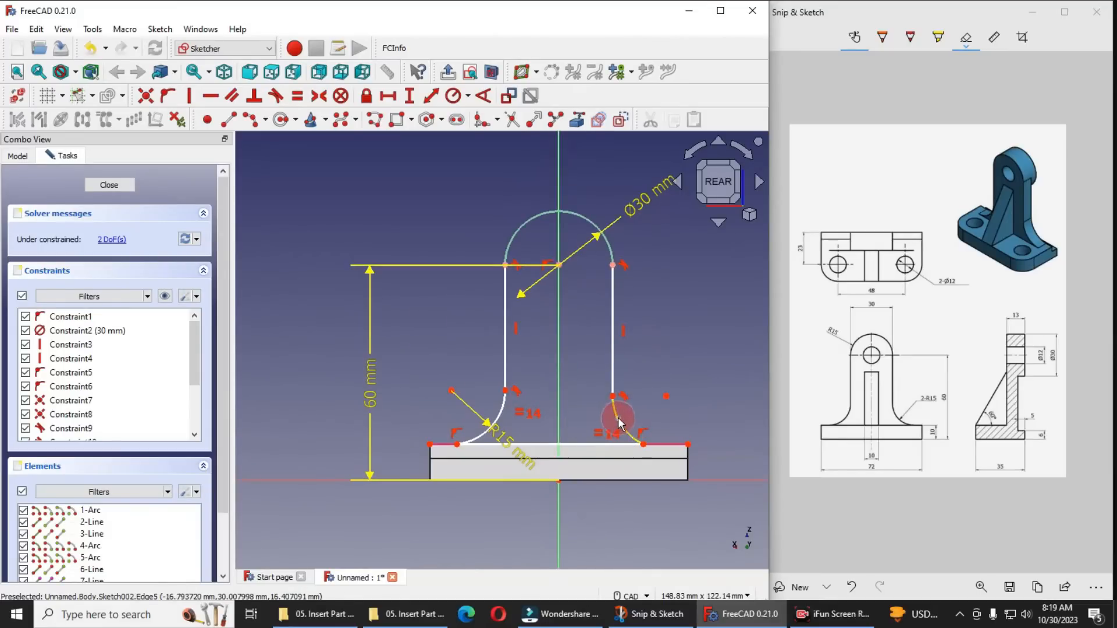
scroll(616, 418, up, 2)
mouse_move(610, 393)
mouse_down()
mouse_move(606, 351)
mouse_move(599, 389)
mouse_move(629, 393)
mouse_move(612, 383)
mouse_up()
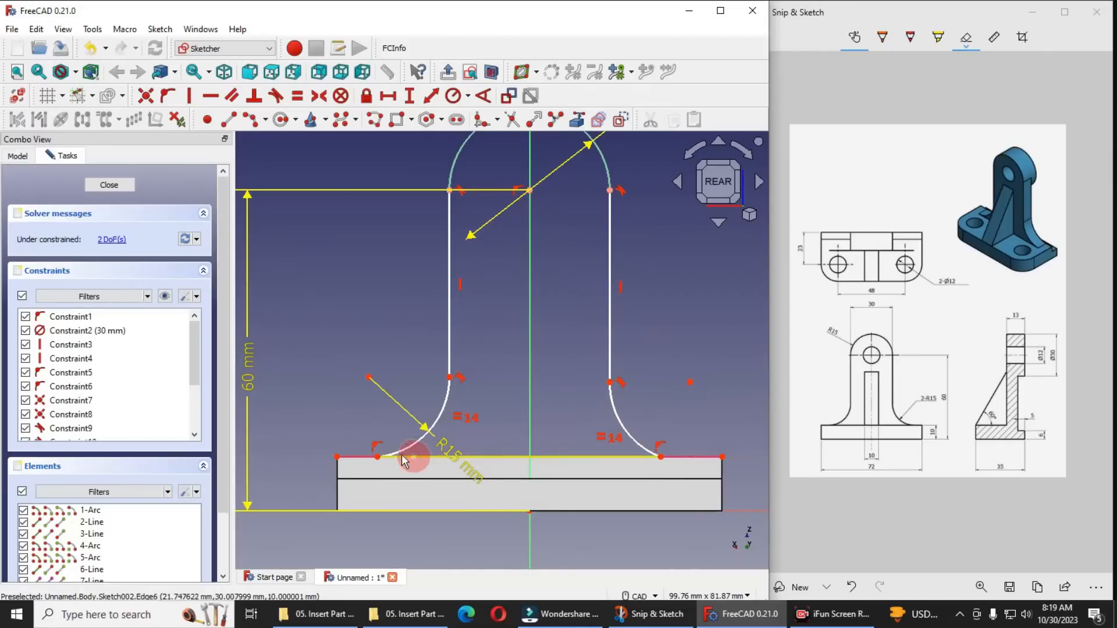
Make the lower ends of the two foot arcs symmetric about the sketch's vertical axis
click(318, 96)
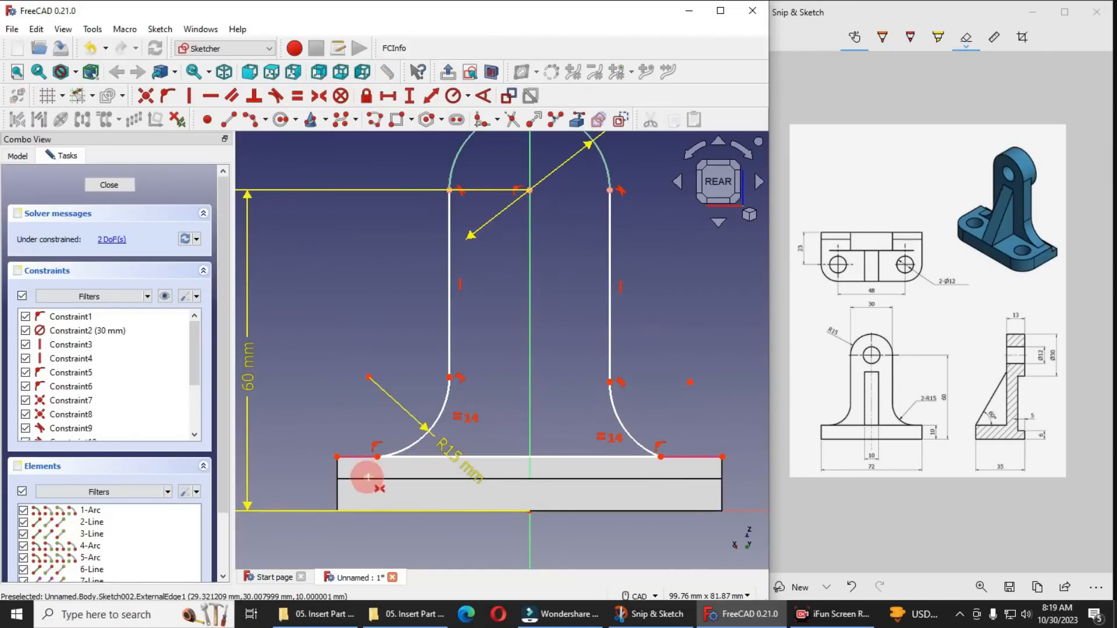
click(378, 457)
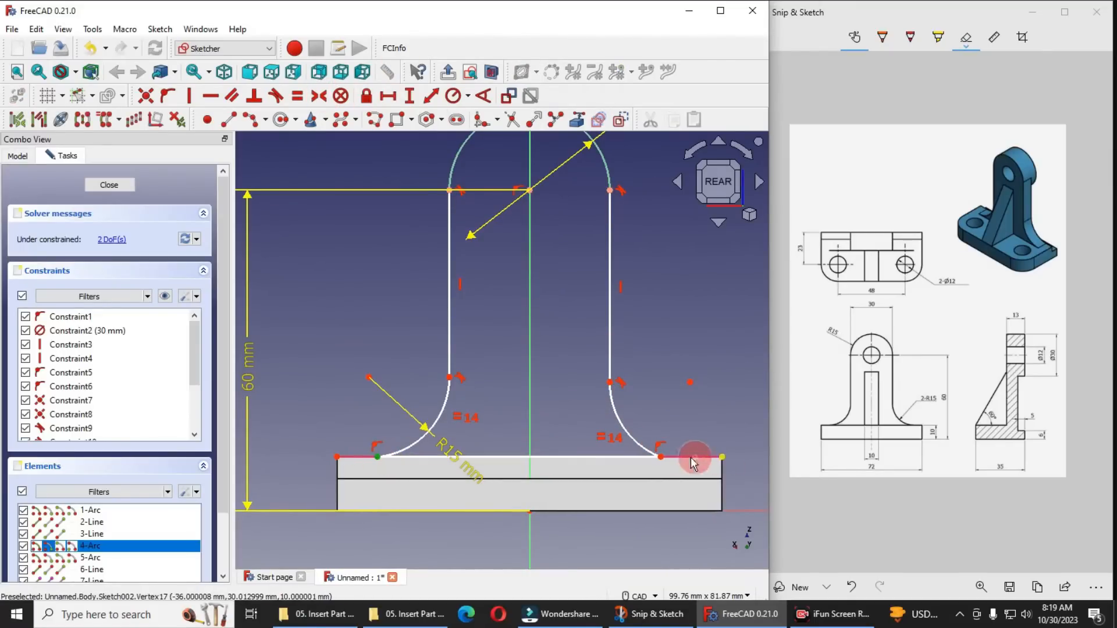
click(661, 457)
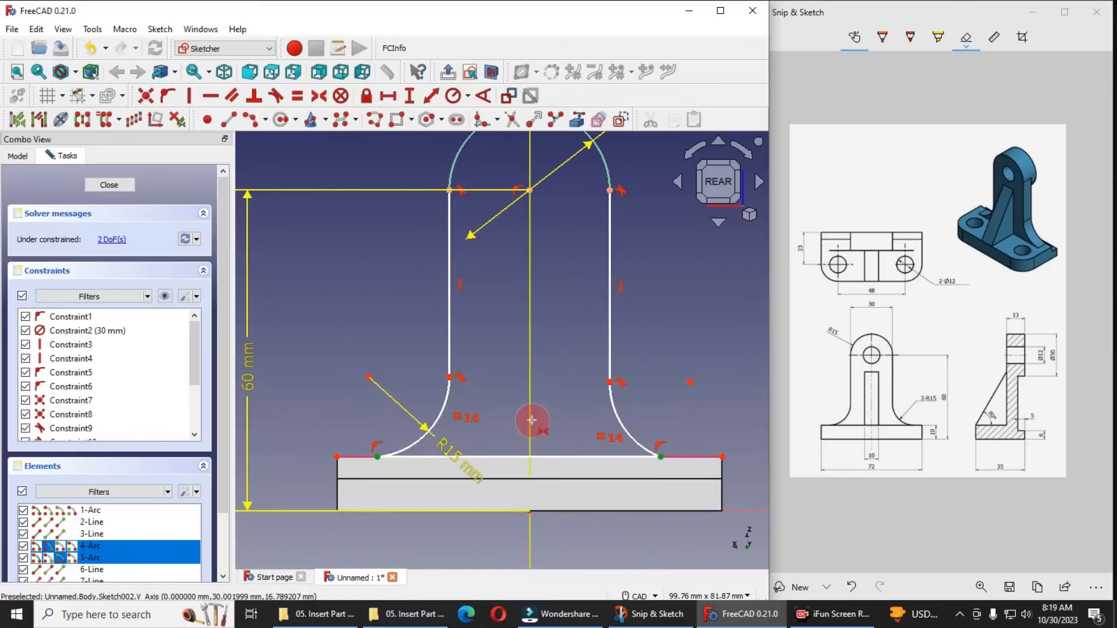
click(531, 420)
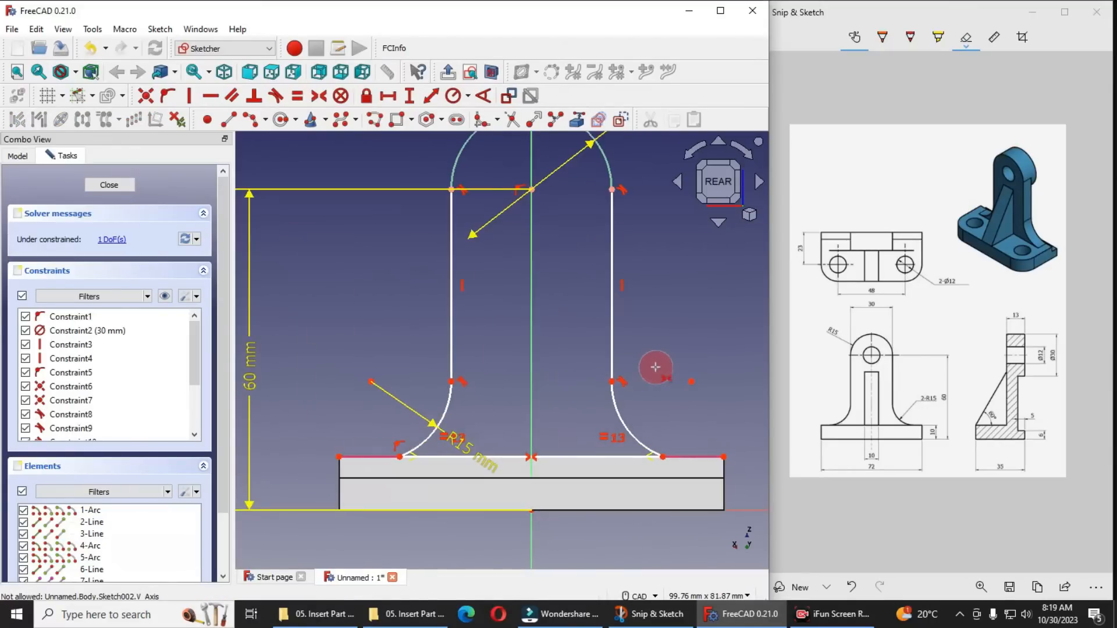
scroll(531, 369, down, 2)
scroll(543, 217, up, 1)
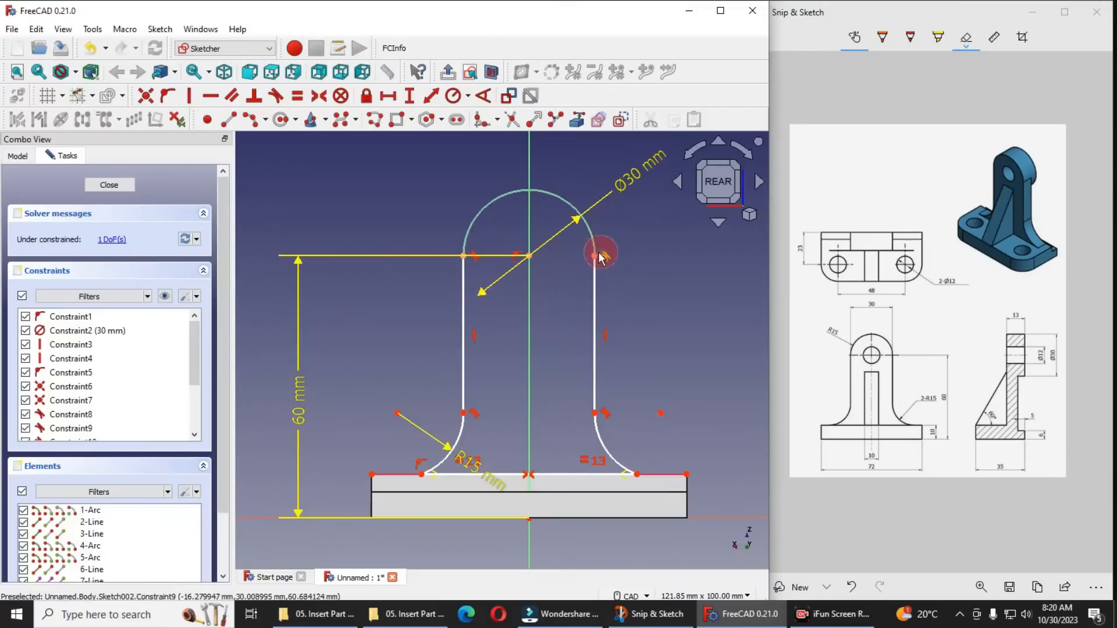
Check how the symmetric profile still moves by shifting the vertical lines' end points and the left foot arc's lower end
drag(595, 257, 591, 323)
mouse_move(597, 422)
mouse_down()
mouse_move(593, 385)
mouse_move(591, 413)
mouse_up()
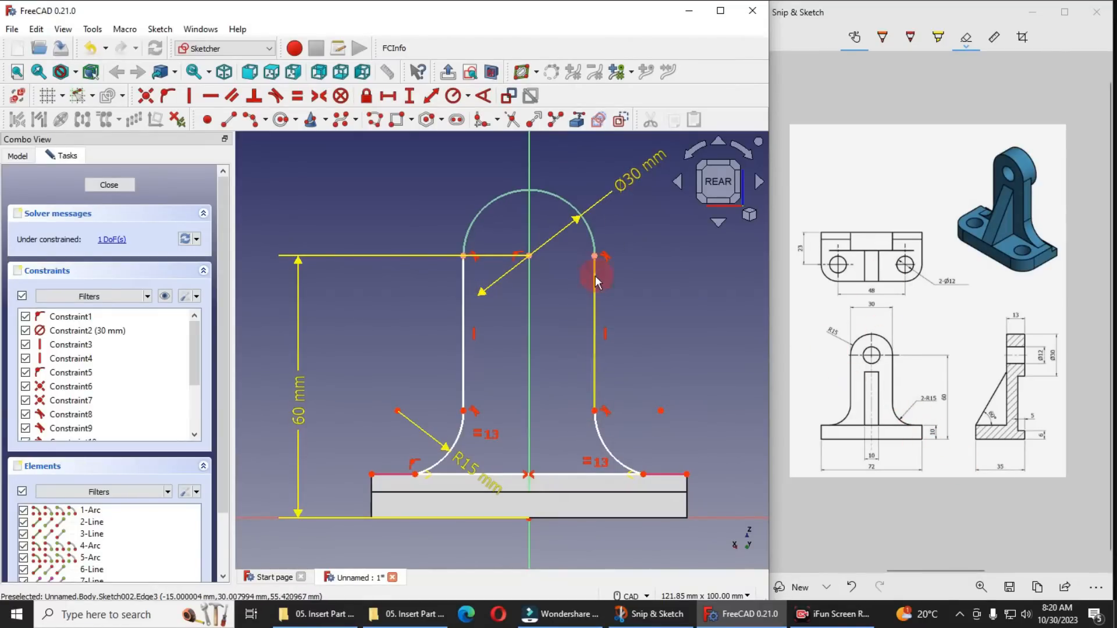
mouse_move(463, 410)
mouse_down()
mouse_move(461, 370)
mouse_move(465, 406)
mouse_up()
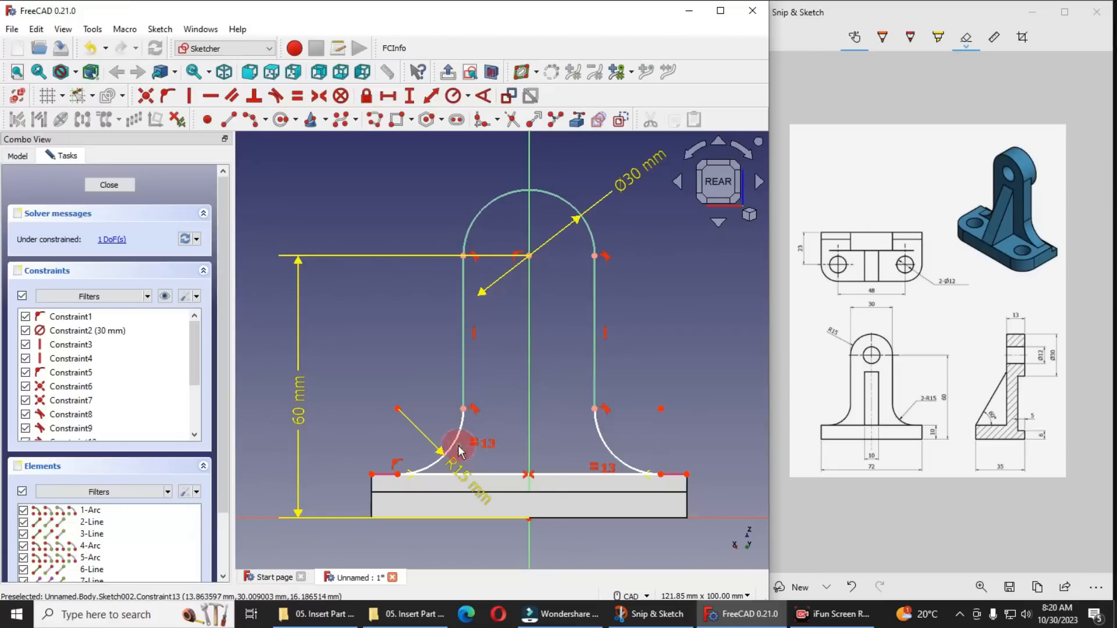
mouse_move(398, 474)
mouse_down()
mouse_move(436, 474)
mouse_move(405, 464)
mouse_move(441, 475)
mouse_move(415, 468)
mouse_up()
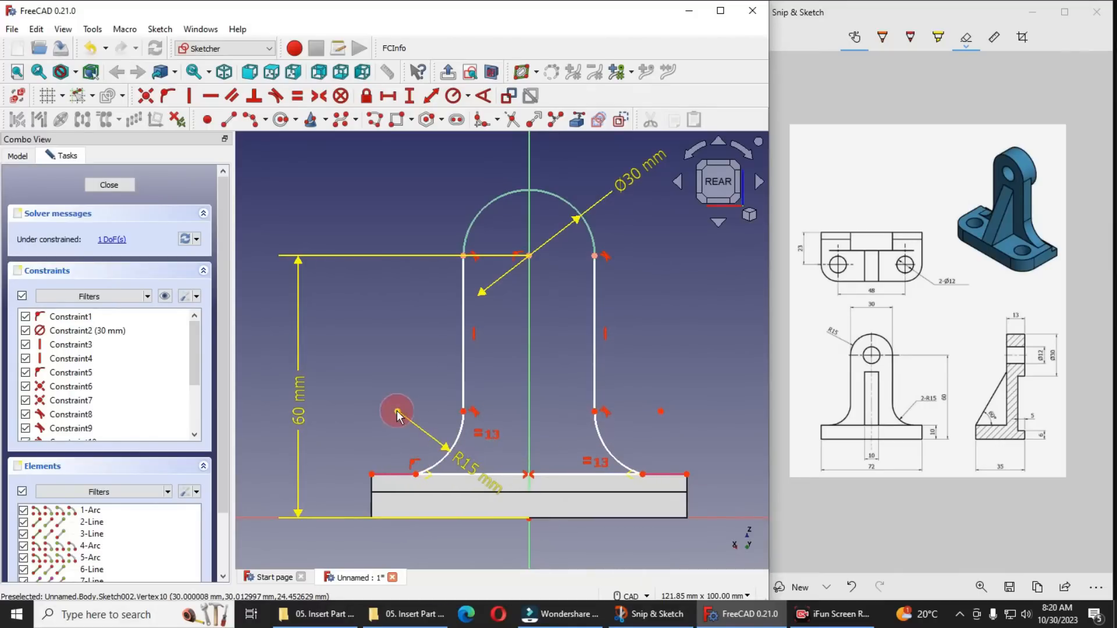
Try to constrain the horizontal distance between the lower ends of the two vertical lines to 30 mm
click(416, 475)
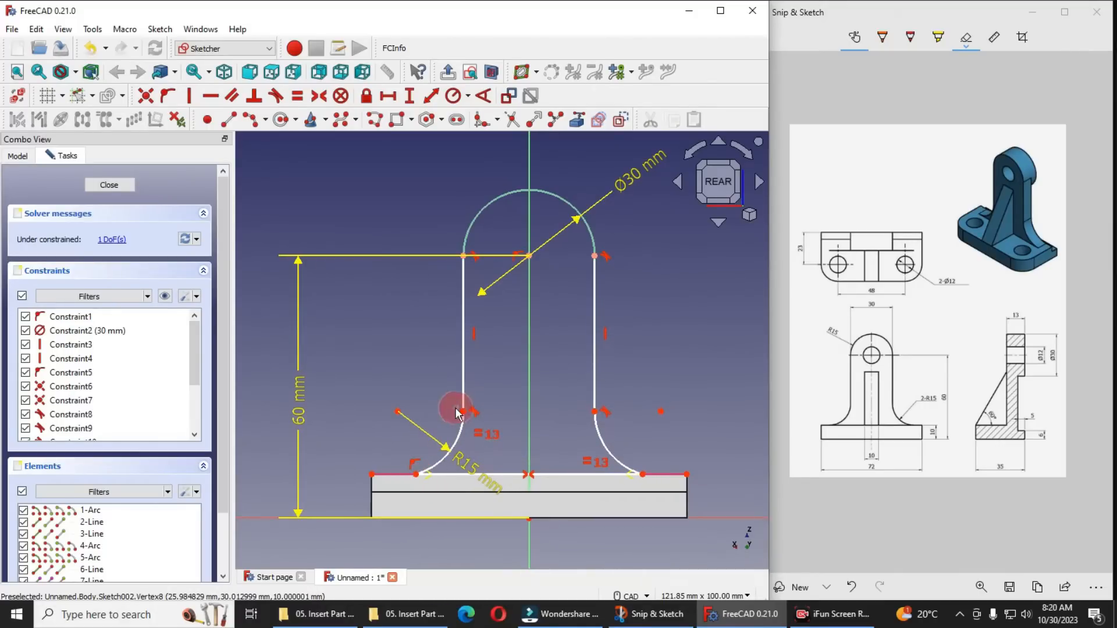
click(463, 412)
click(595, 412)
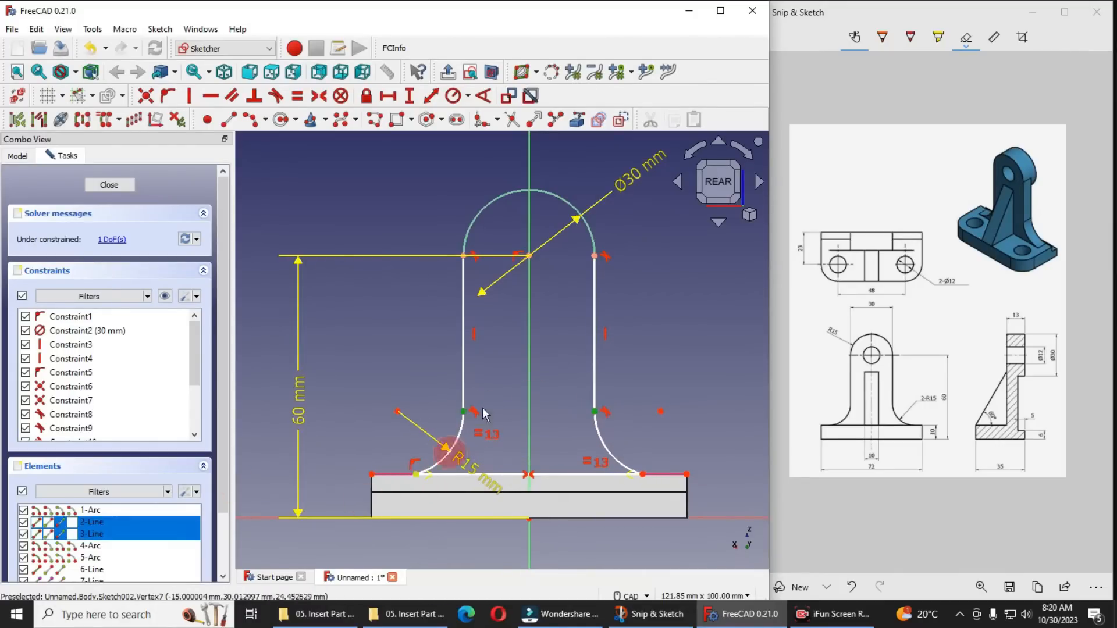
click(387, 96)
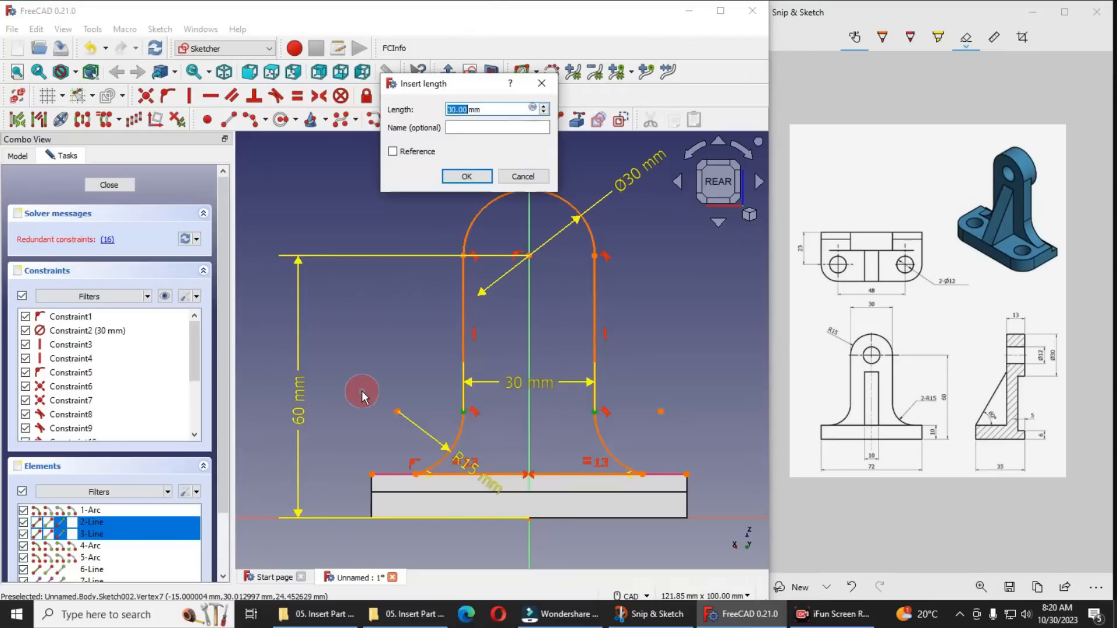
click(472, 176)
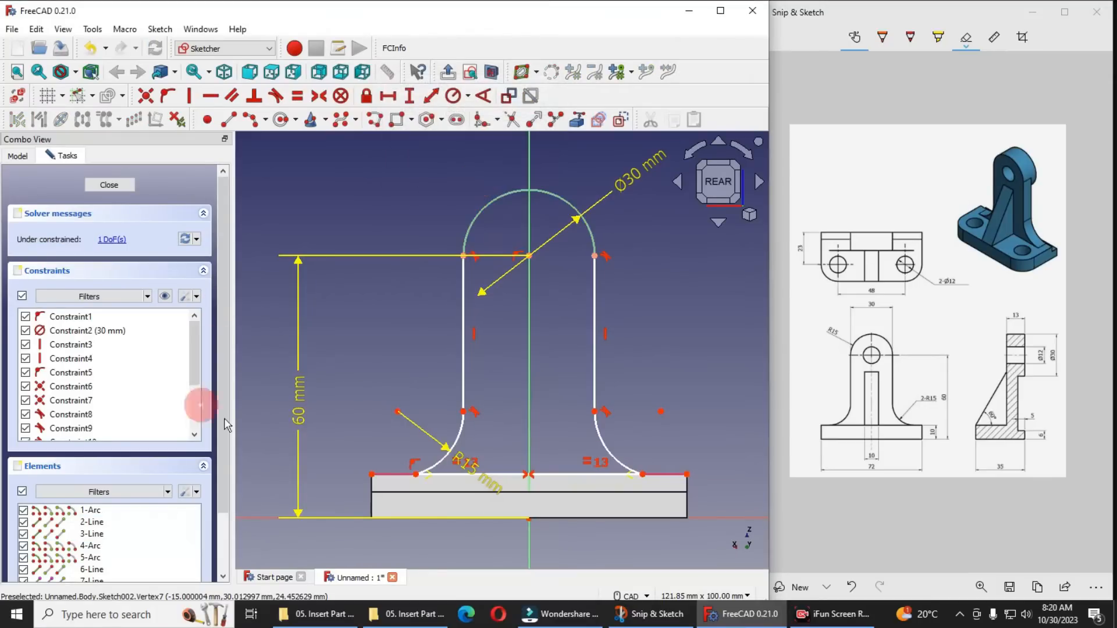
Delete the two foot arcs from the upright plate profile
click(111, 239)
scroll(112, 369, down, 3)
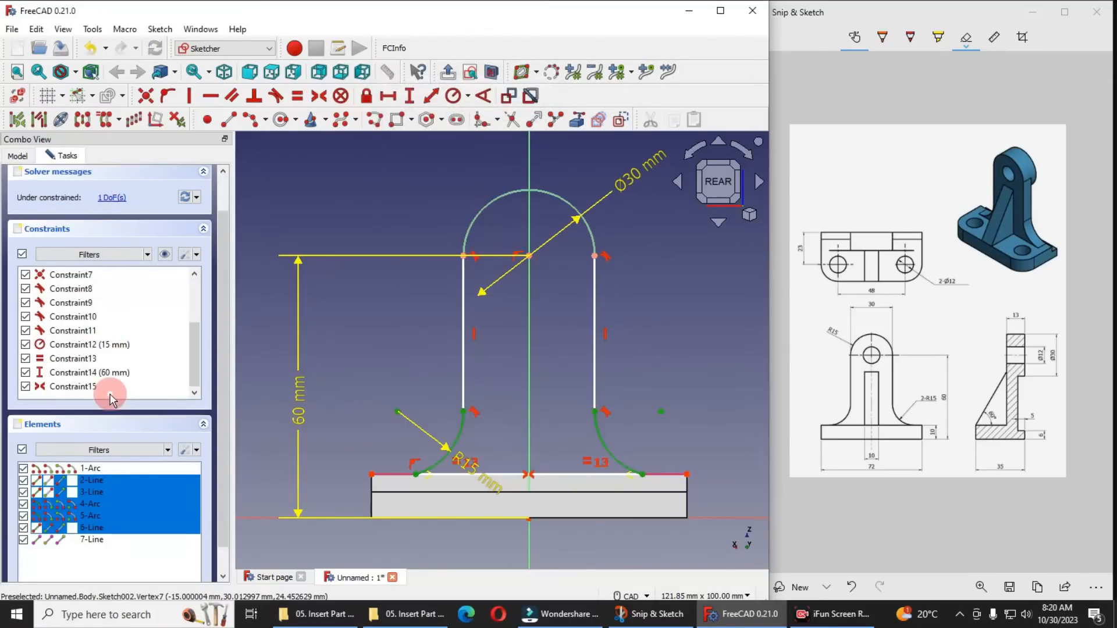
right_click(102, 486)
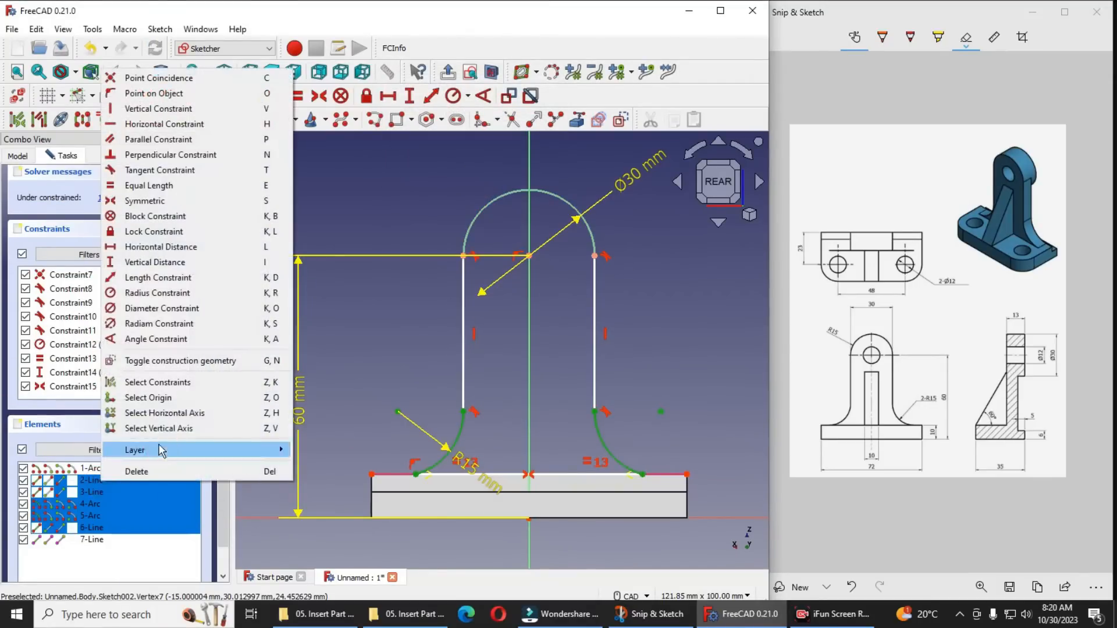
click(135, 469)
scroll(555, 439, up, 2)
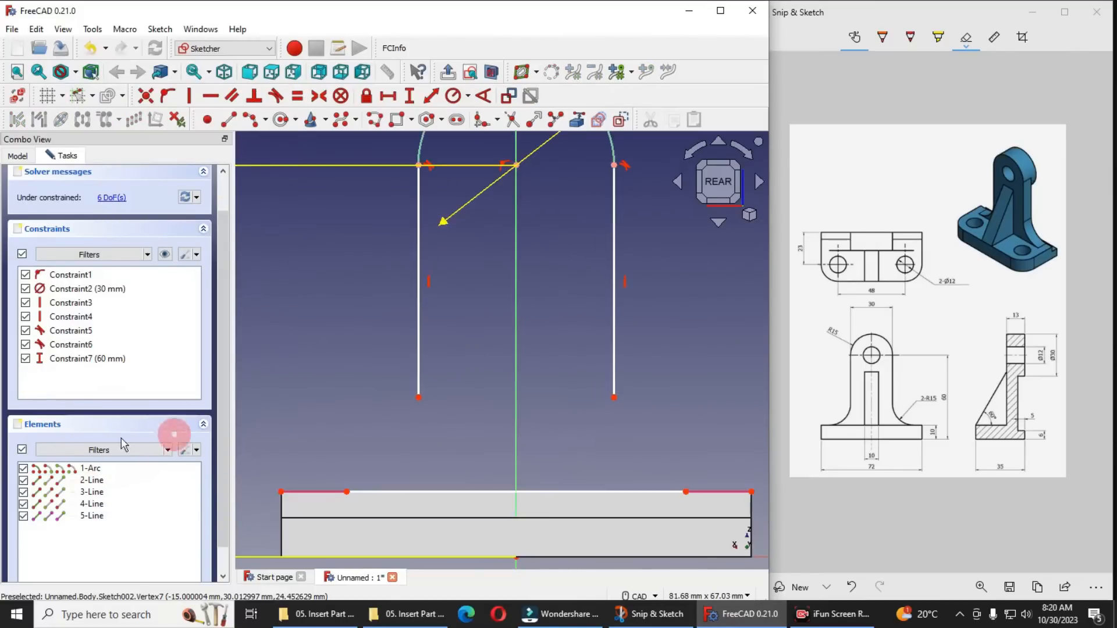
Draw two foot arcs of about 14 mm radius joining the bottom line's ends to the vertical lines' lower ends
click(250, 119)
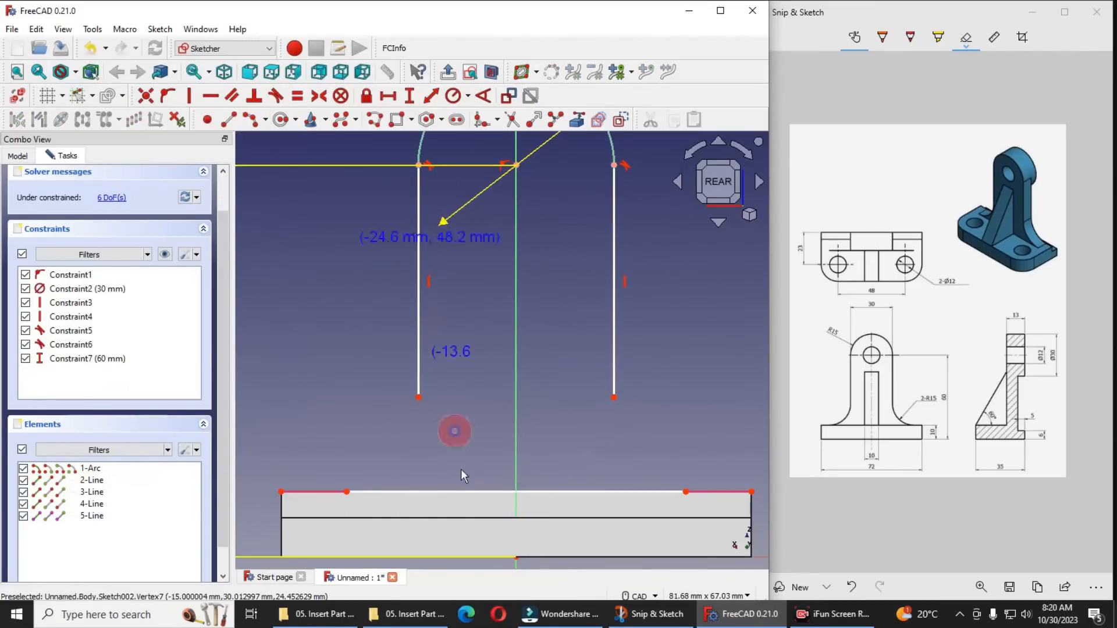
click(347, 491)
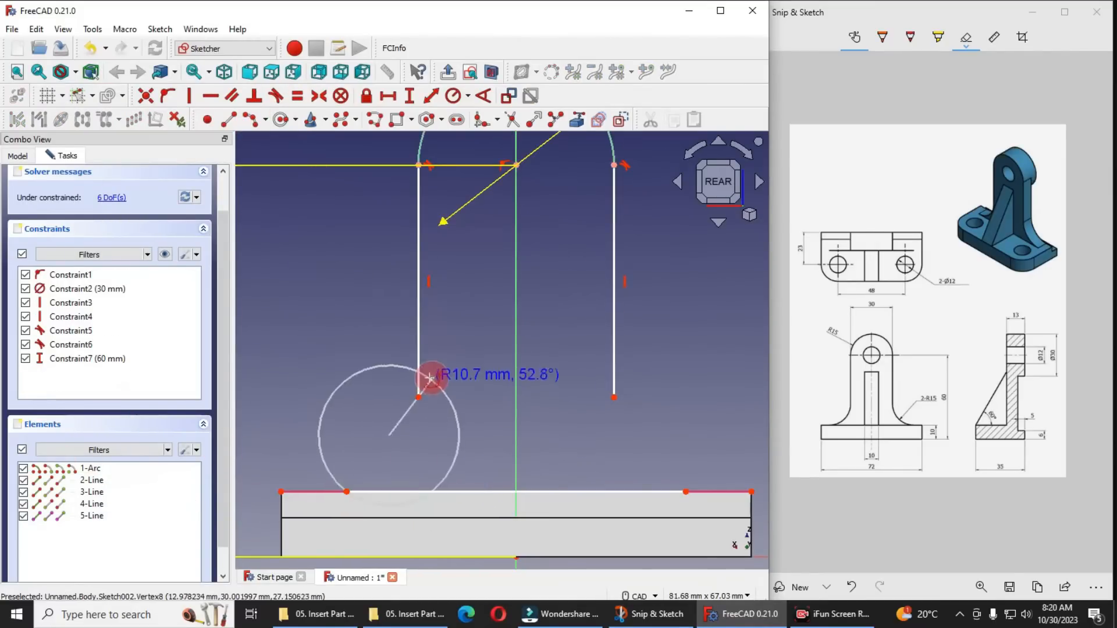
click(418, 398)
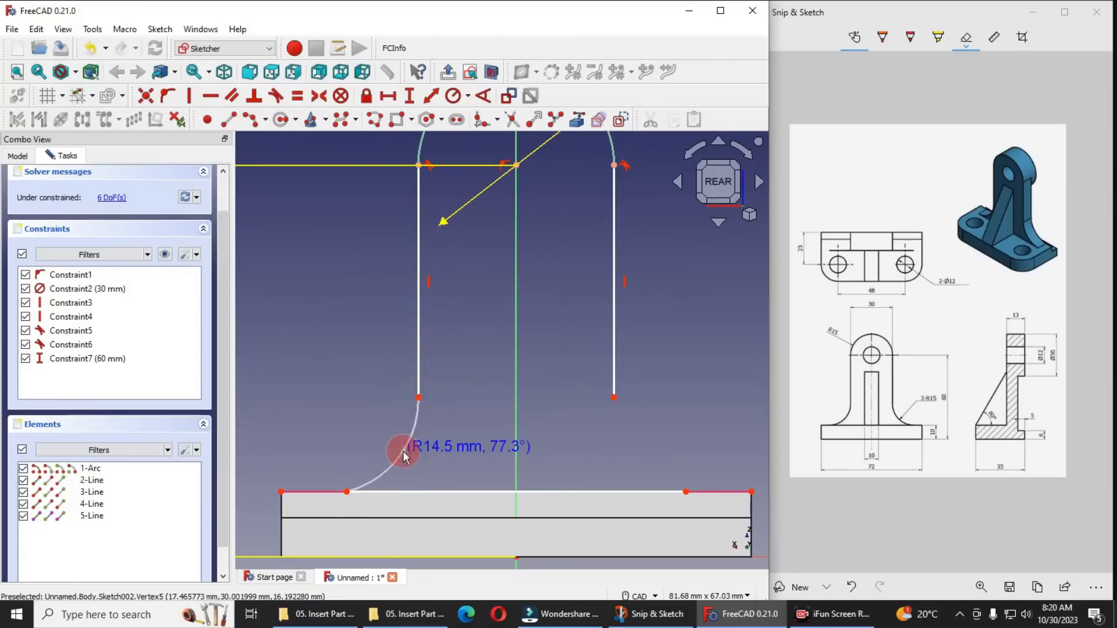
click(403, 457)
click(613, 397)
click(686, 492)
click(610, 437)
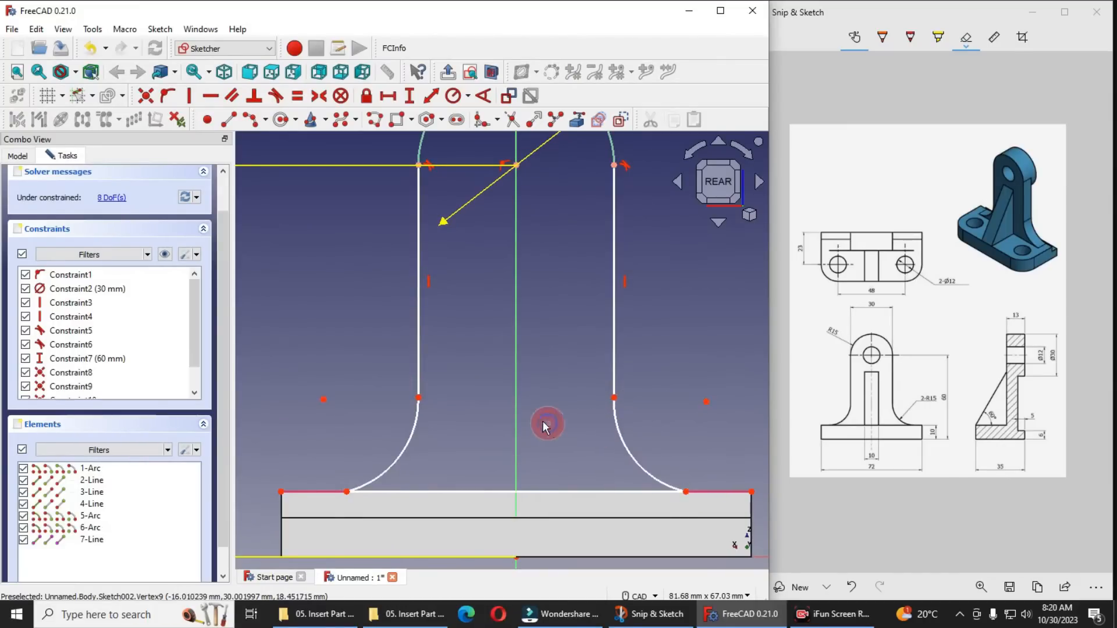
Make each foot arc tangent to the vertical line above it
click(407, 430)
click(419, 375)
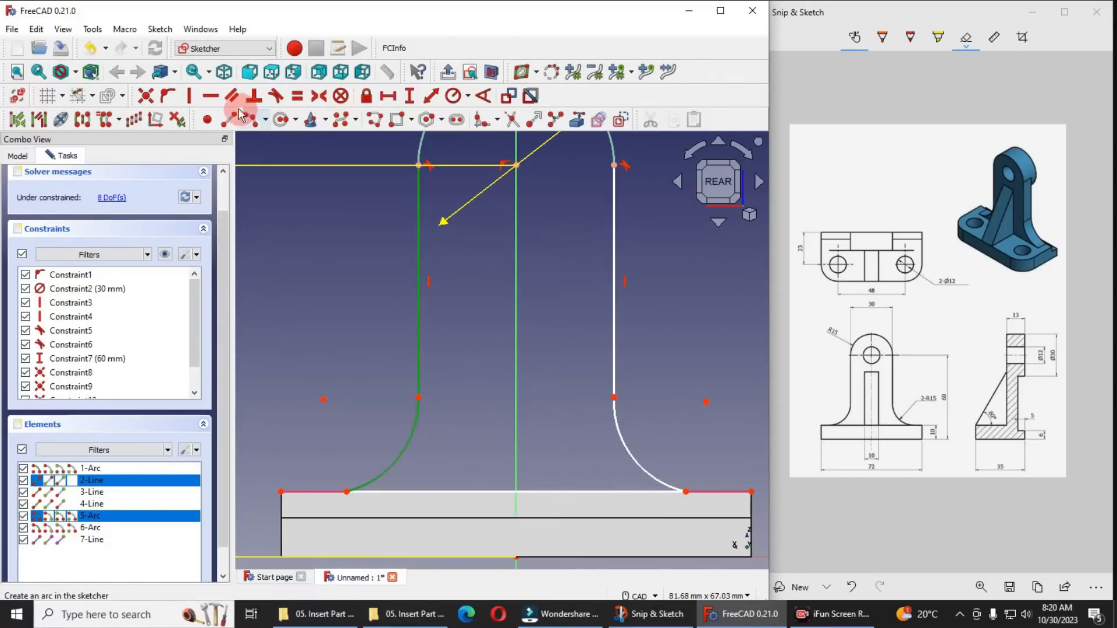
click(275, 96)
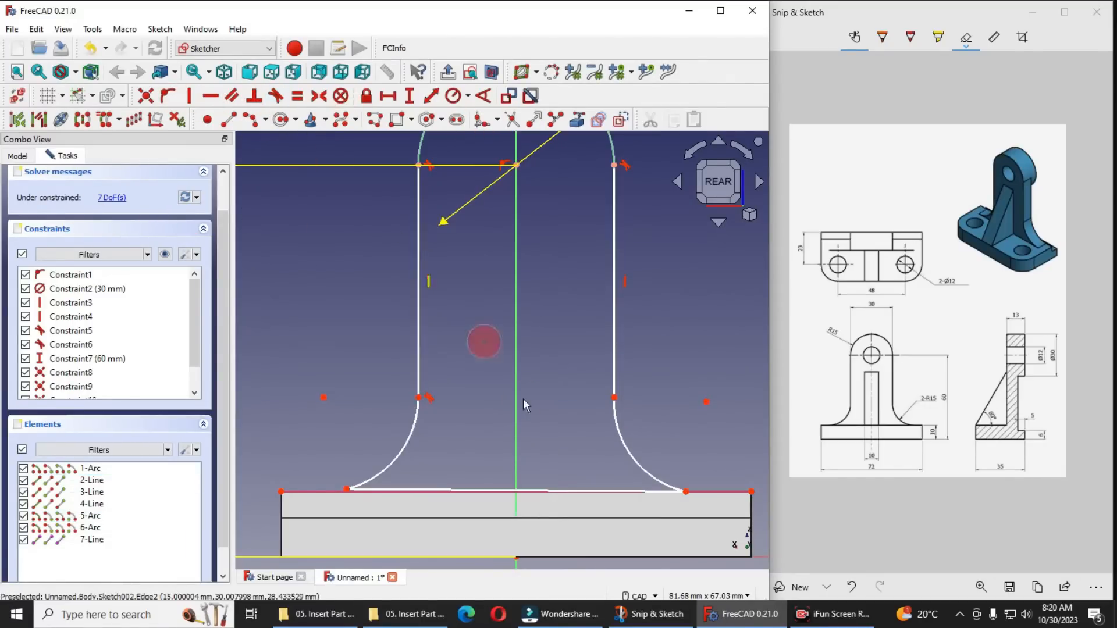
click(619, 431)
click(614, 379)
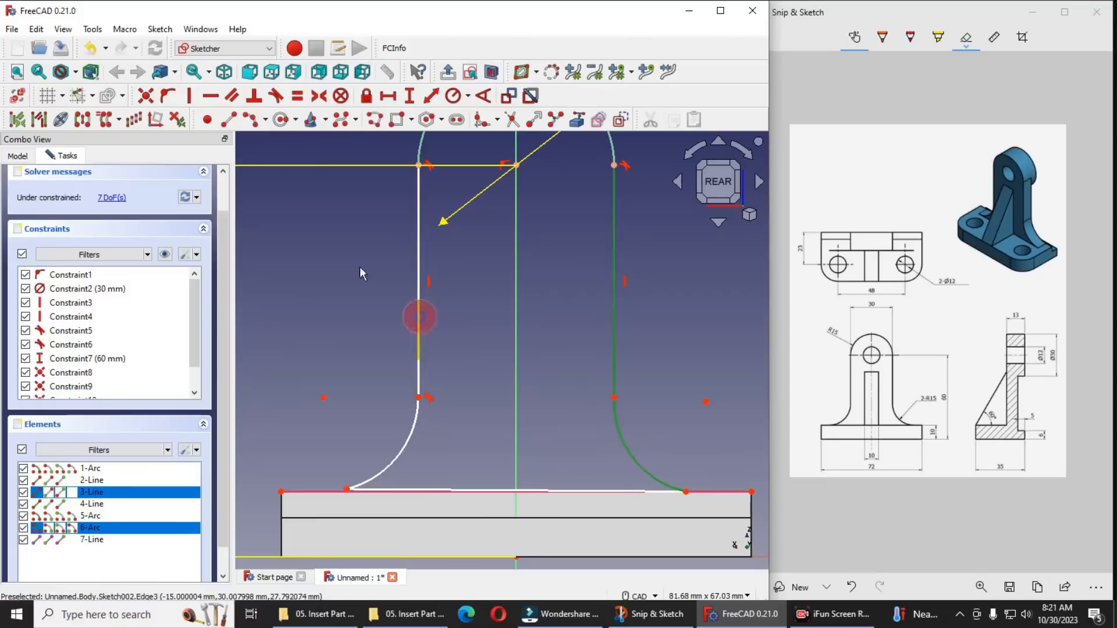
click(277, 97)
Make the profile's bottom line horizontal and constrain its left end onto the base's projected top edge
click(535, 488)
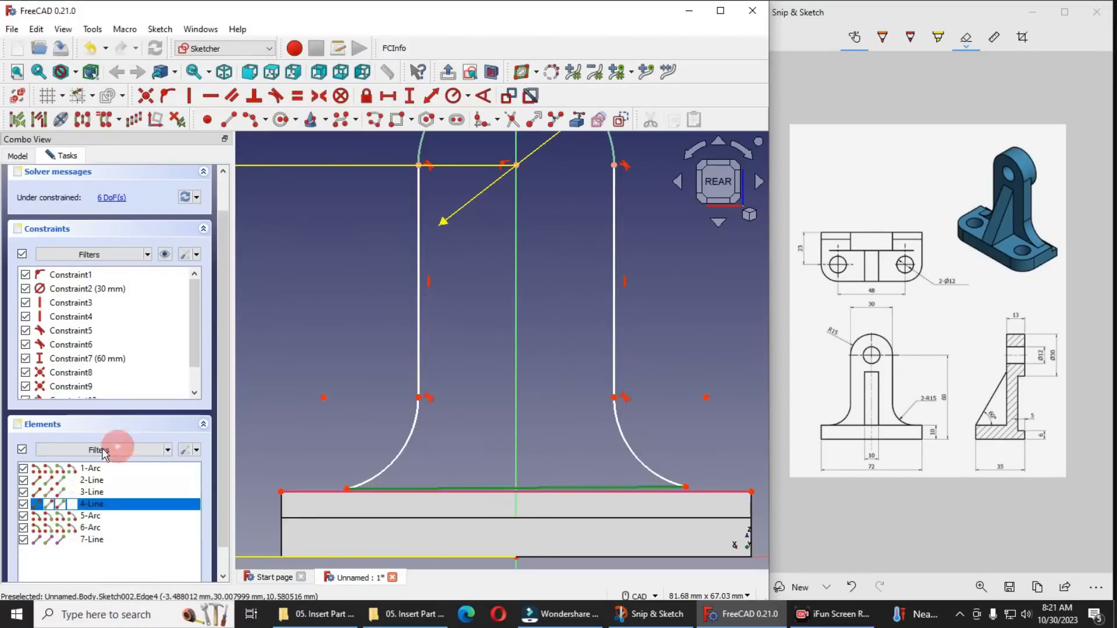
click(211, 96)
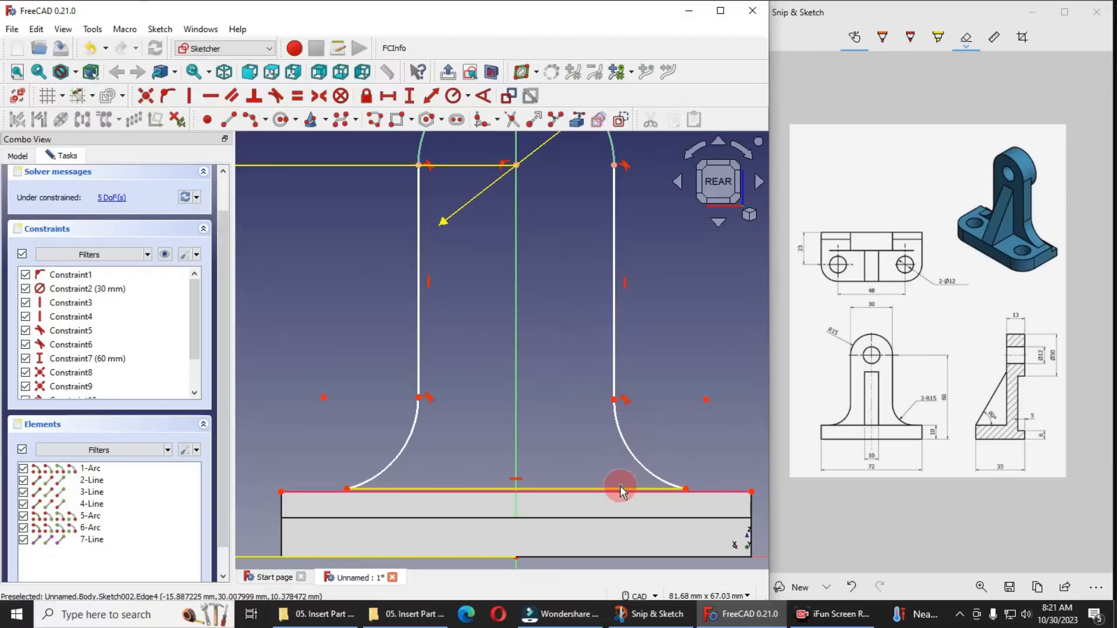
scroll(342, 488, up, 3)
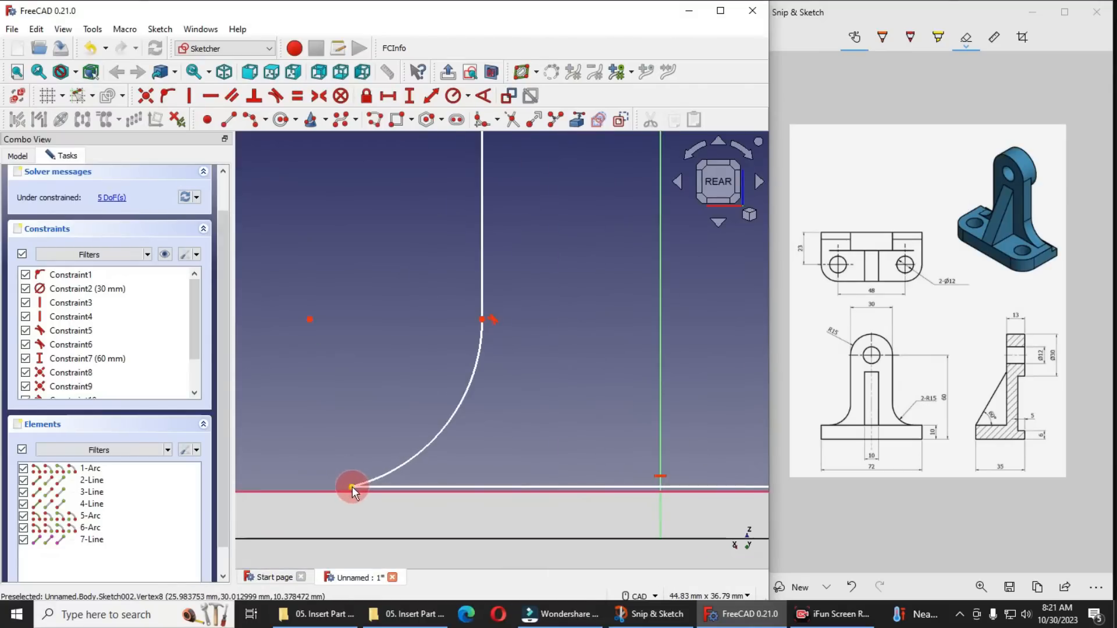
click(352, 486)
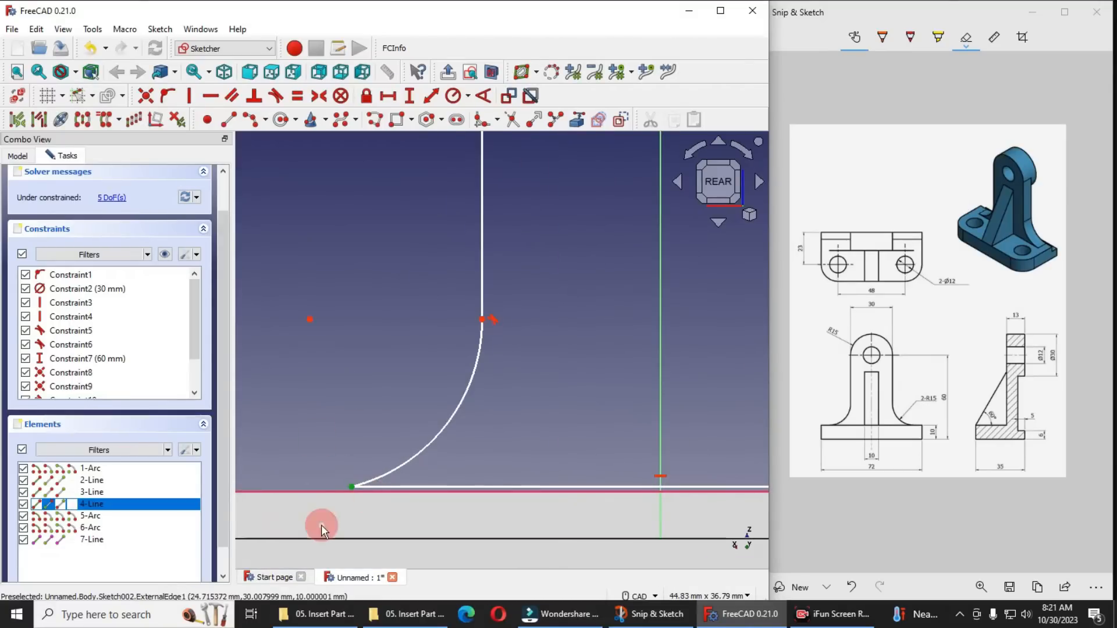
click(335, 492)
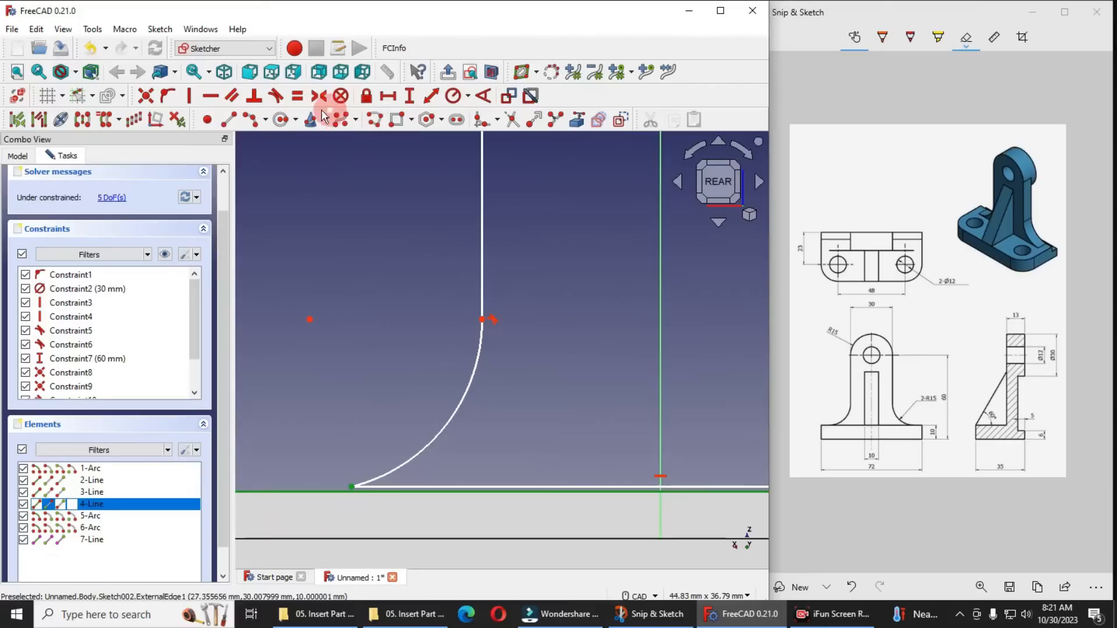
click(167, 95)
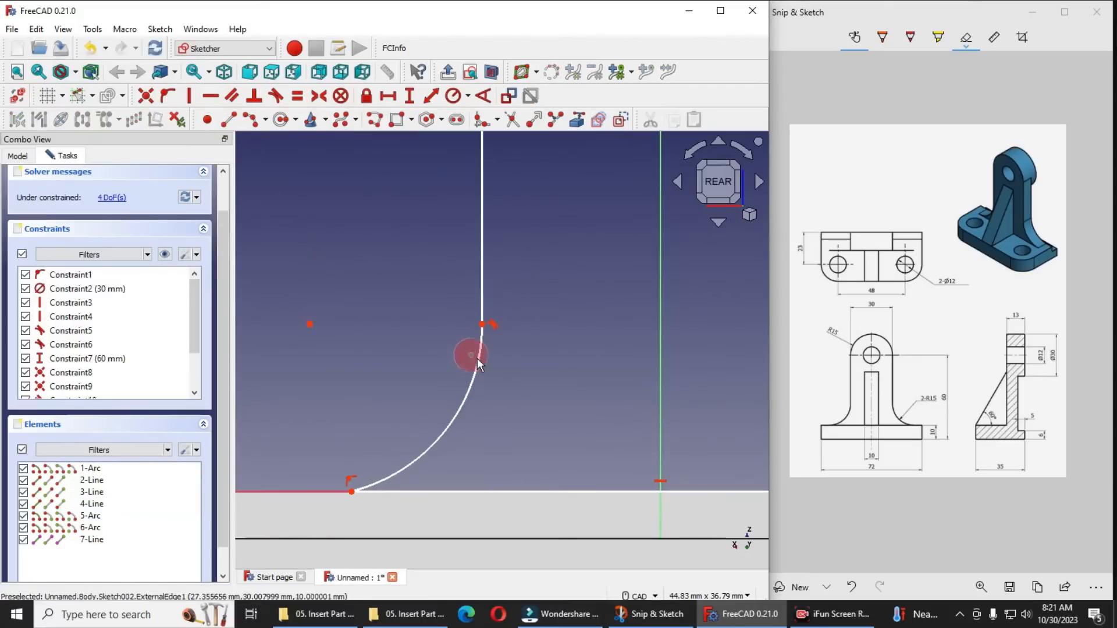
Set the left foot arc's radius to 15 mm with a radius constraint
scroll(477, 361, down, 4)
scroll(508, 388, up, 2)
scroll(387, 423, down, 3)
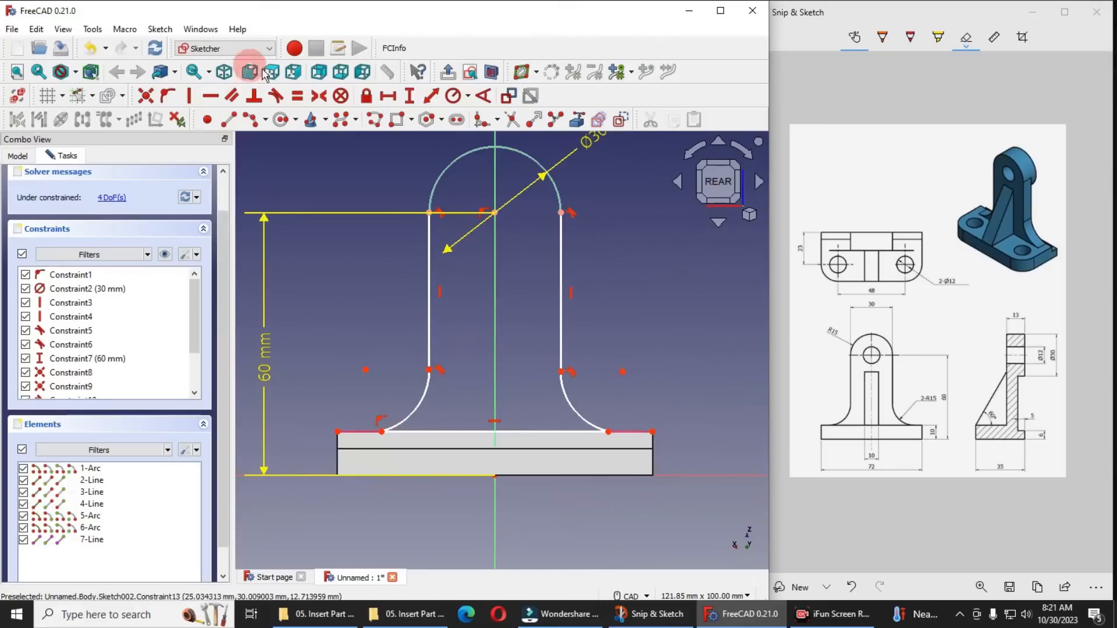
click(420, 403)
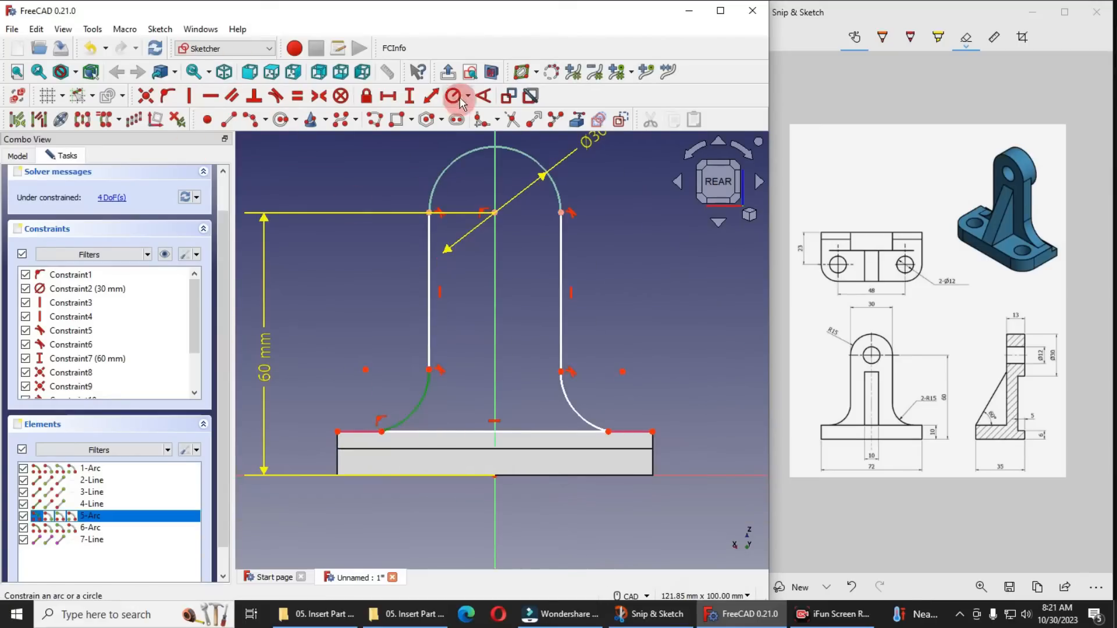
click(468, 98)
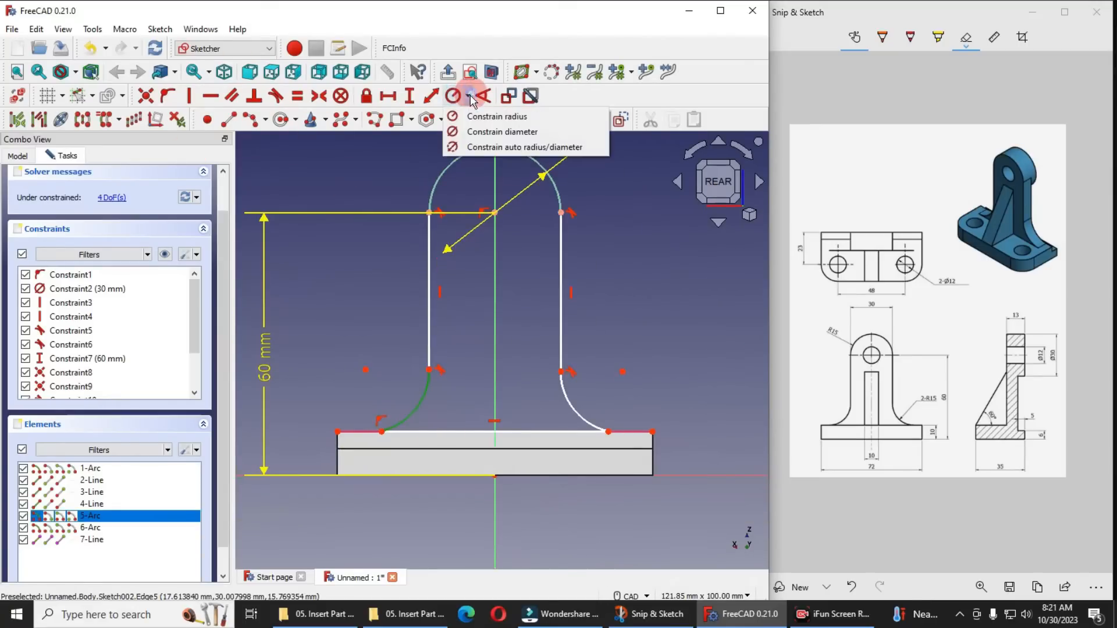
click(498, 117)
text(15)
key(Return)
Constrain the right foot arc's radius to 15 mm as well
click(576, 406)
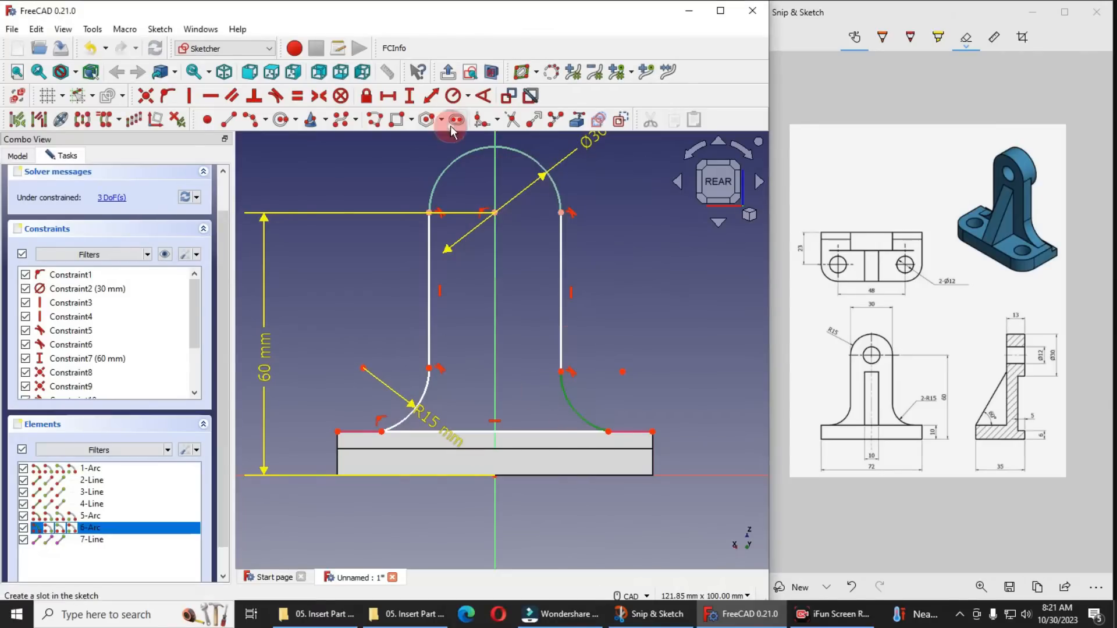
click(468, 97)
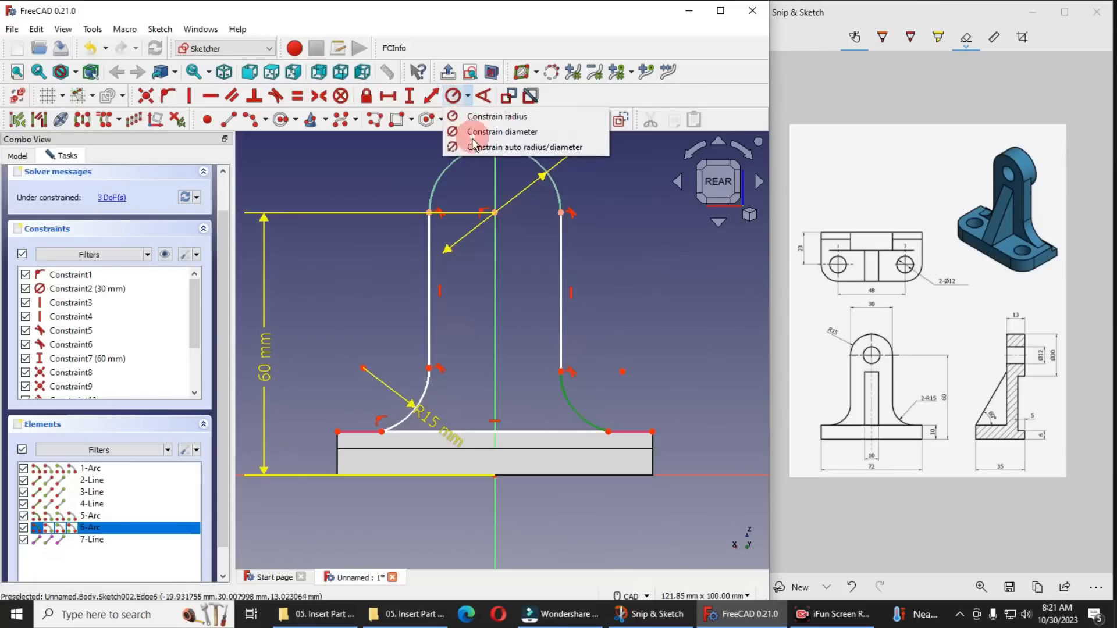
click(485, 119)
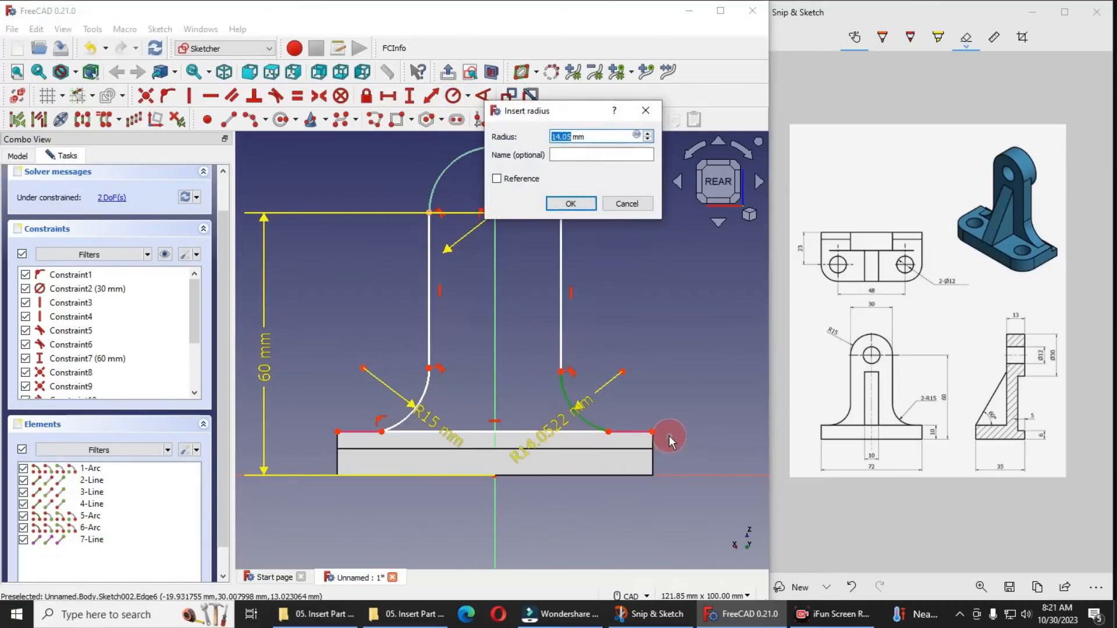
text(15)
key(Return)
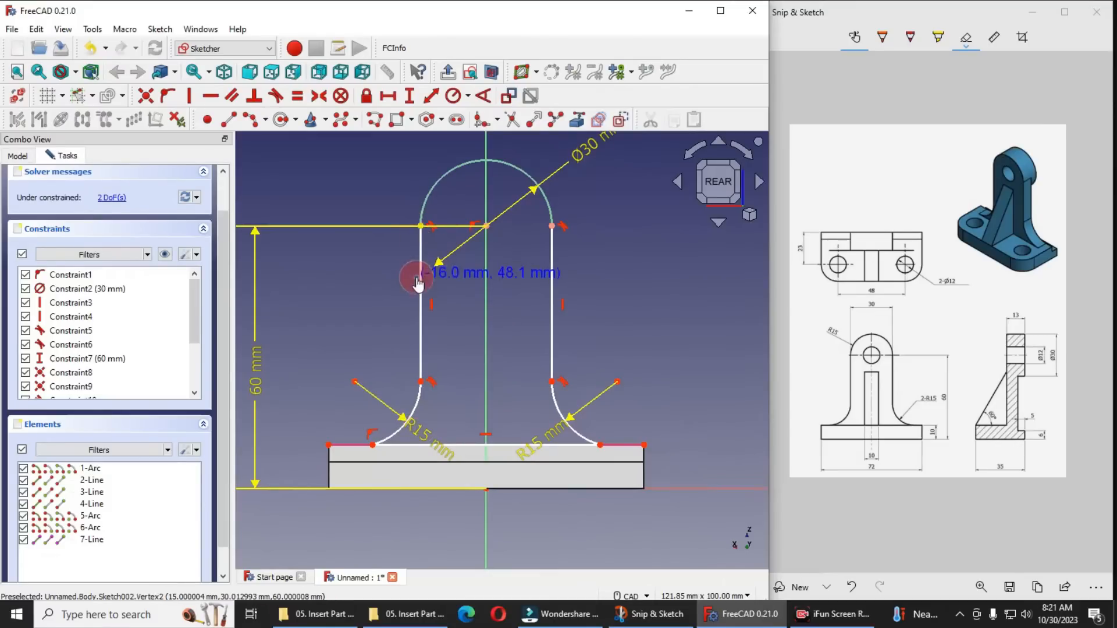
Move the 60 mm height dimension to the right of the profile and shift the left vertical line's lower end slightly down
drag(260, 369, 780, 369)
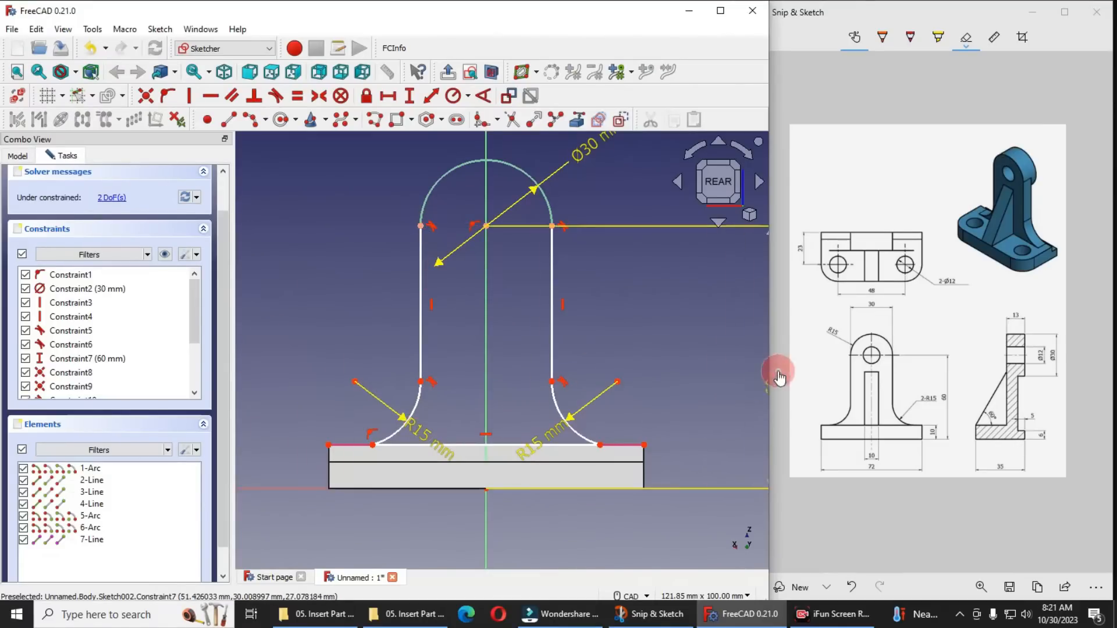
scroll(437, 220, up, 2)
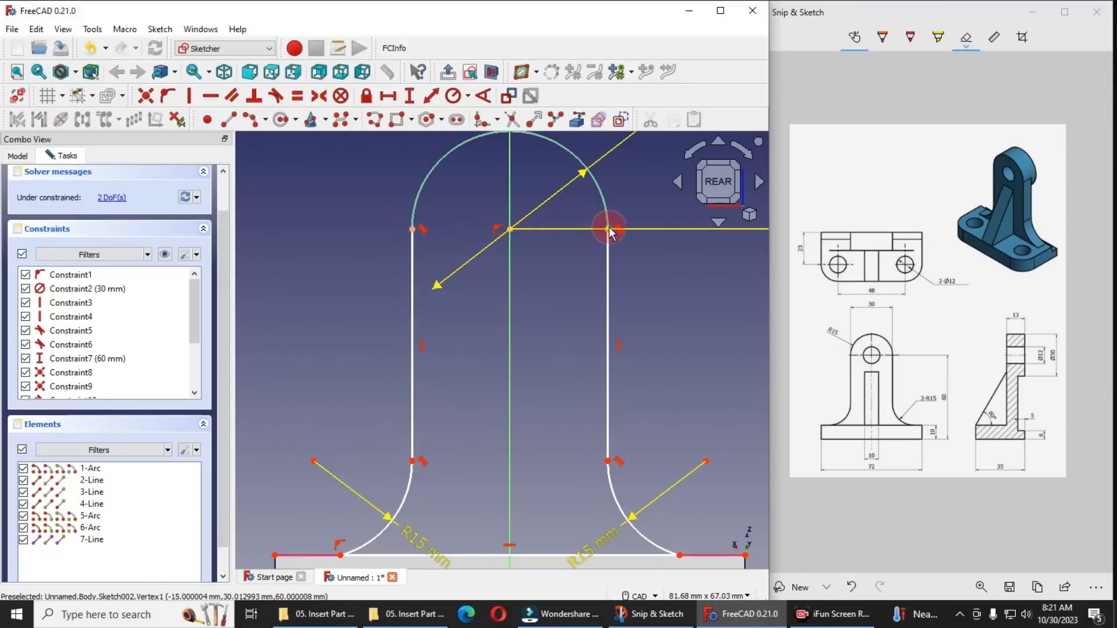
drag(412, 464, 412, 469)
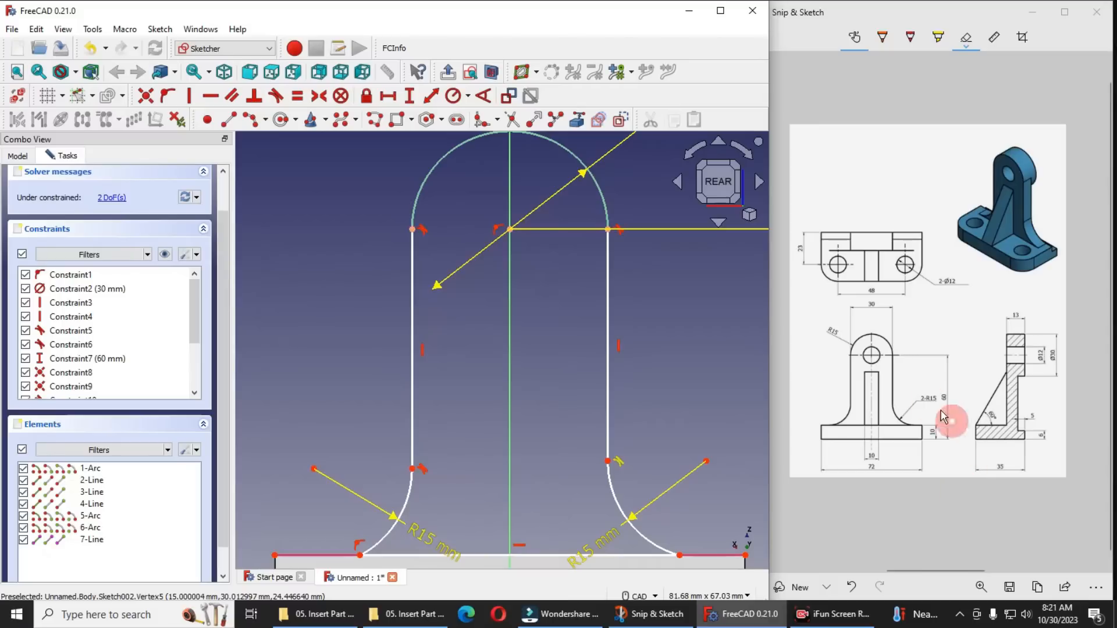
scroll(418, 417, down, 3)
scroll(393, 457, up, 2)
scroll(526, 430, down, 3)
scroll(519, 493, up, 3)
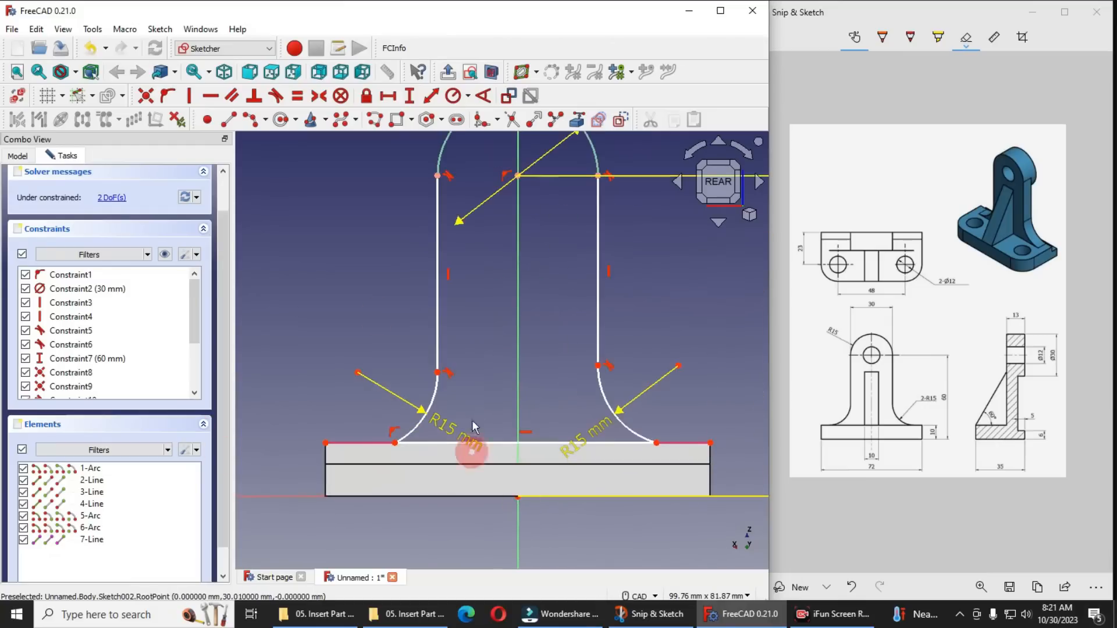
Make the two ends of the profile's bottom line symmetric about the sketch's vertical axis
click(319, 96)
click(395, 444)
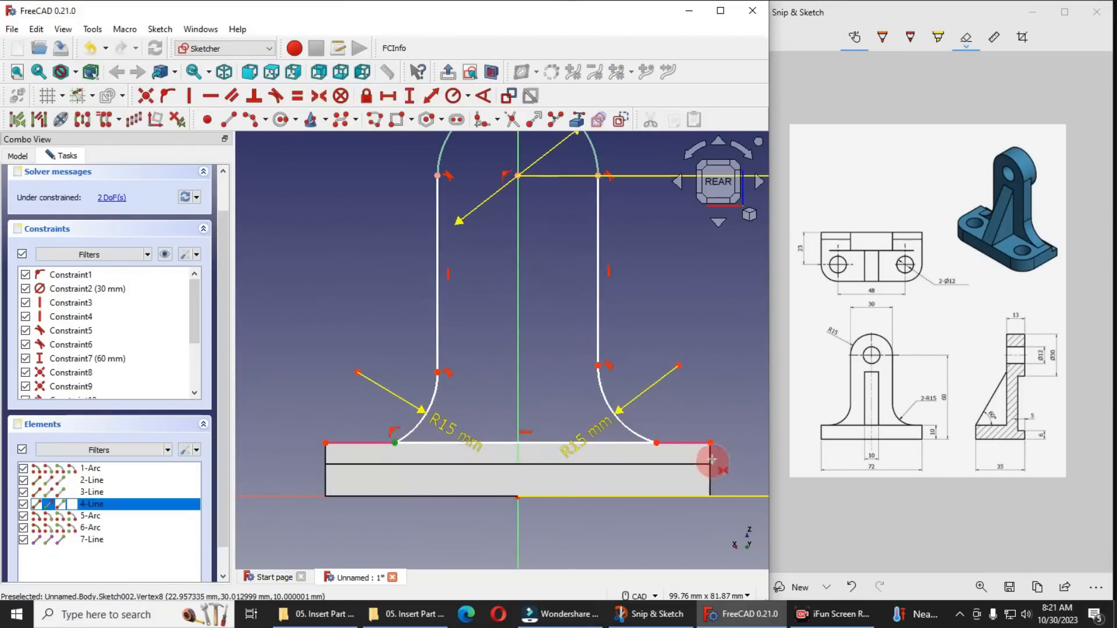
click(657, 444)
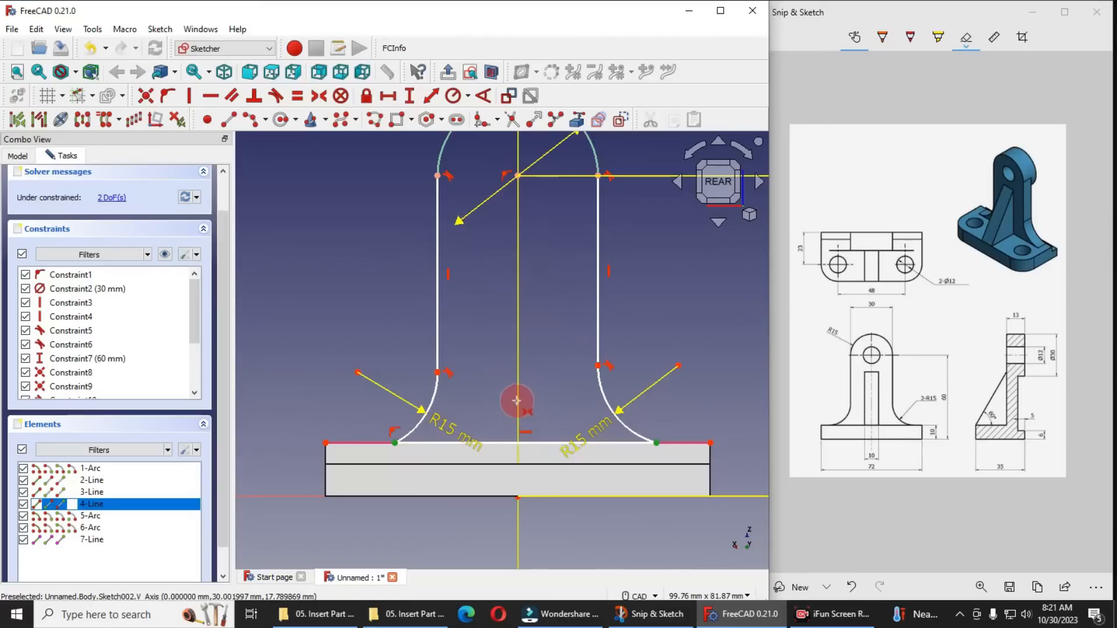
click(516, 401)
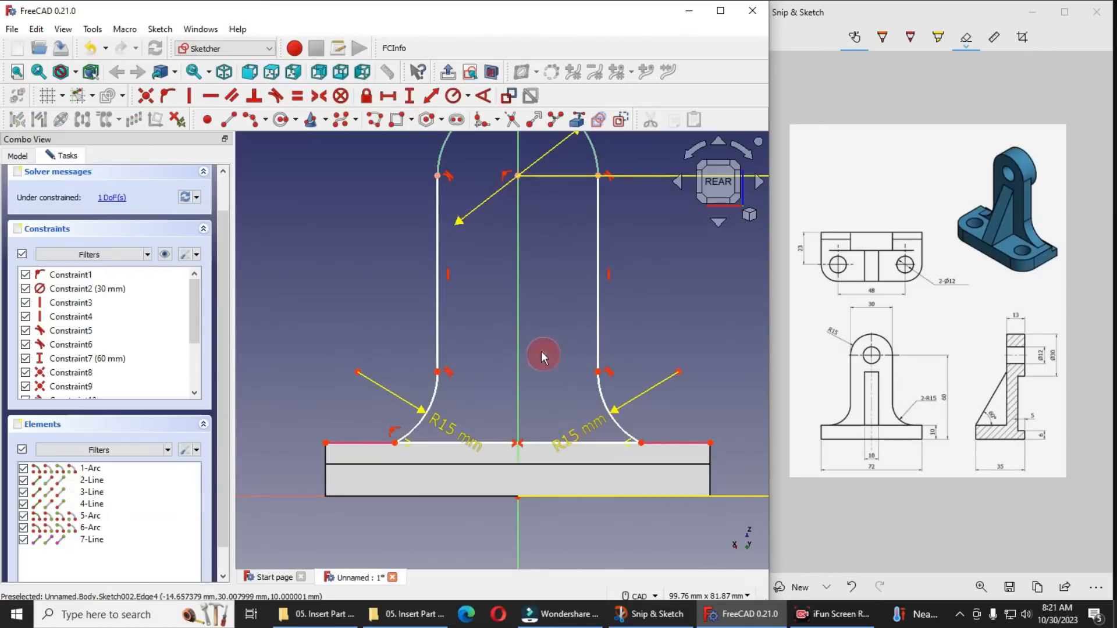
Constrain the horizontal length of the profile's bottom line to 50 mm
click(589, 446)
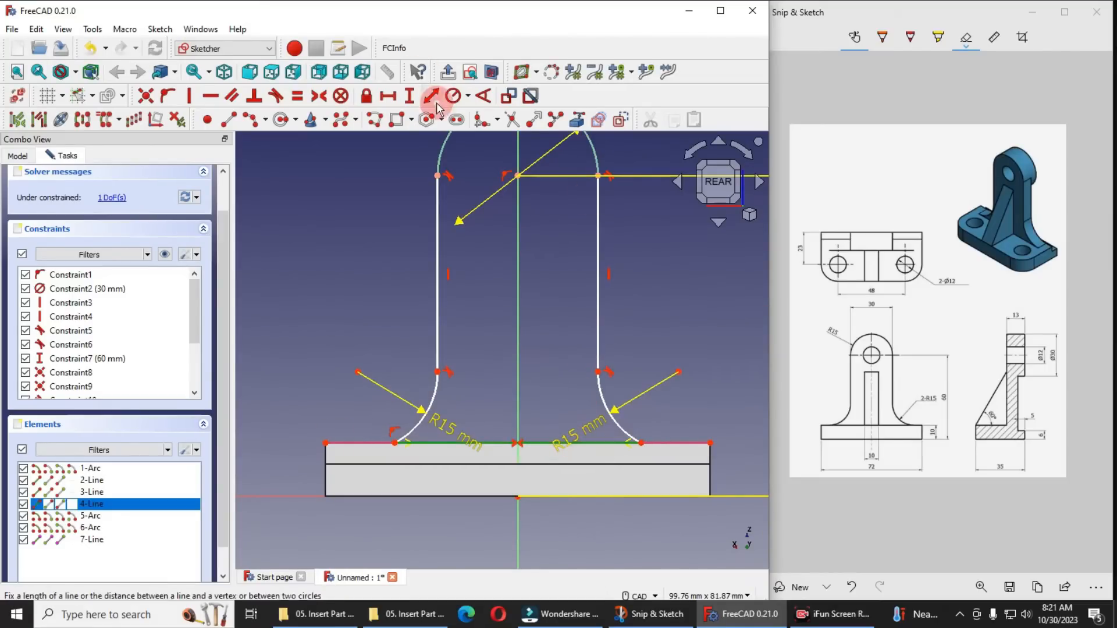
click(388, 95)
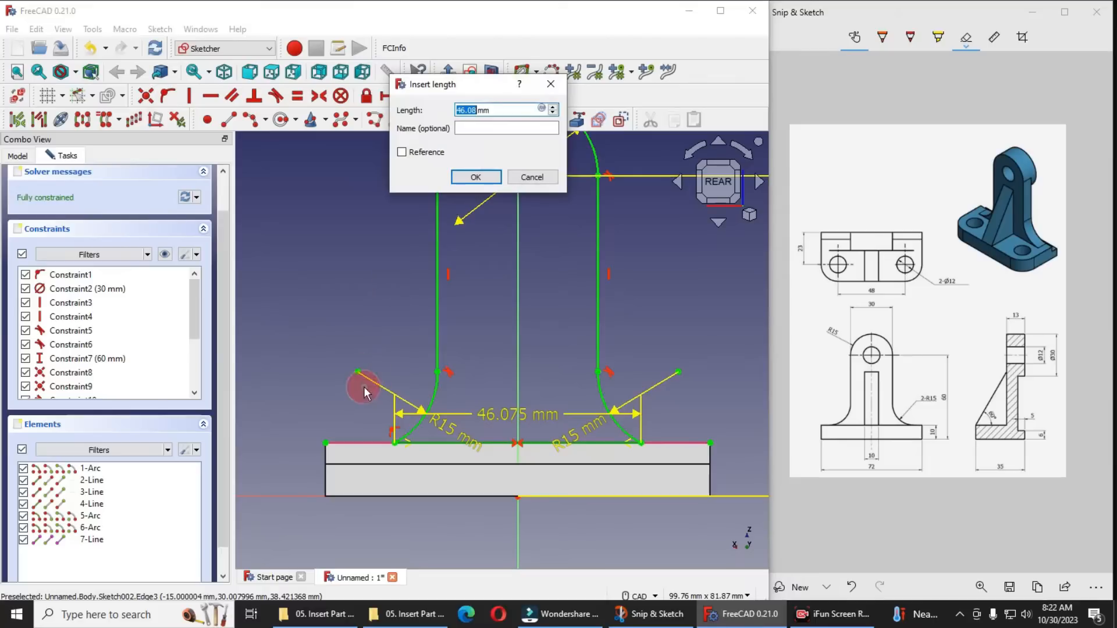
text(50)
key(Return)
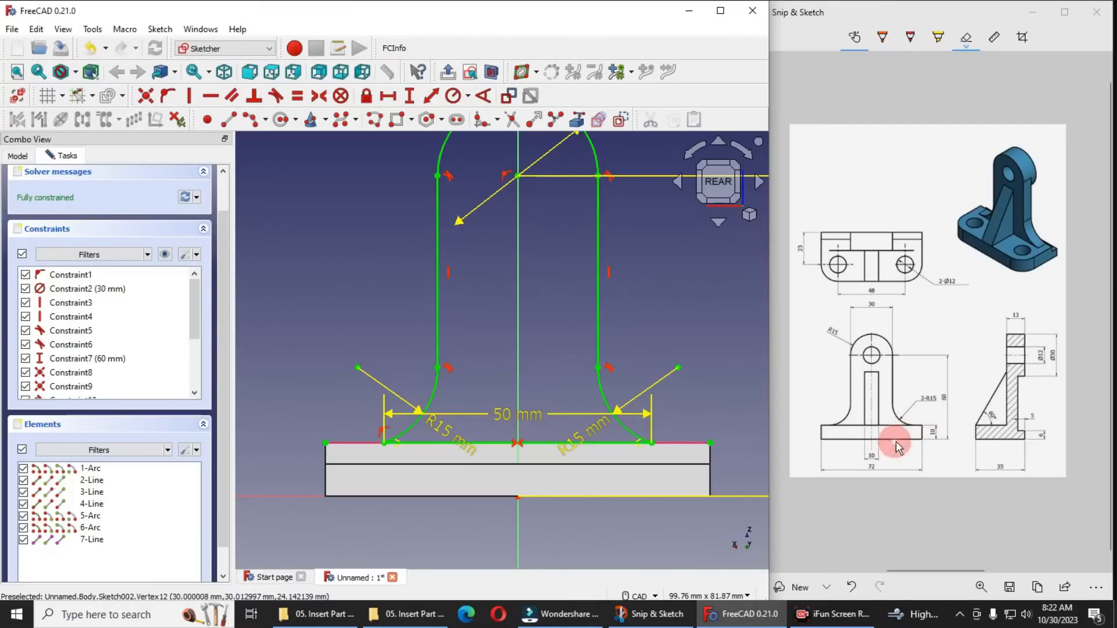
Set the bottom line's length to 60 mm, place its dimension below the base and finish the sketch
double_click(505, 419)
text(6mm)
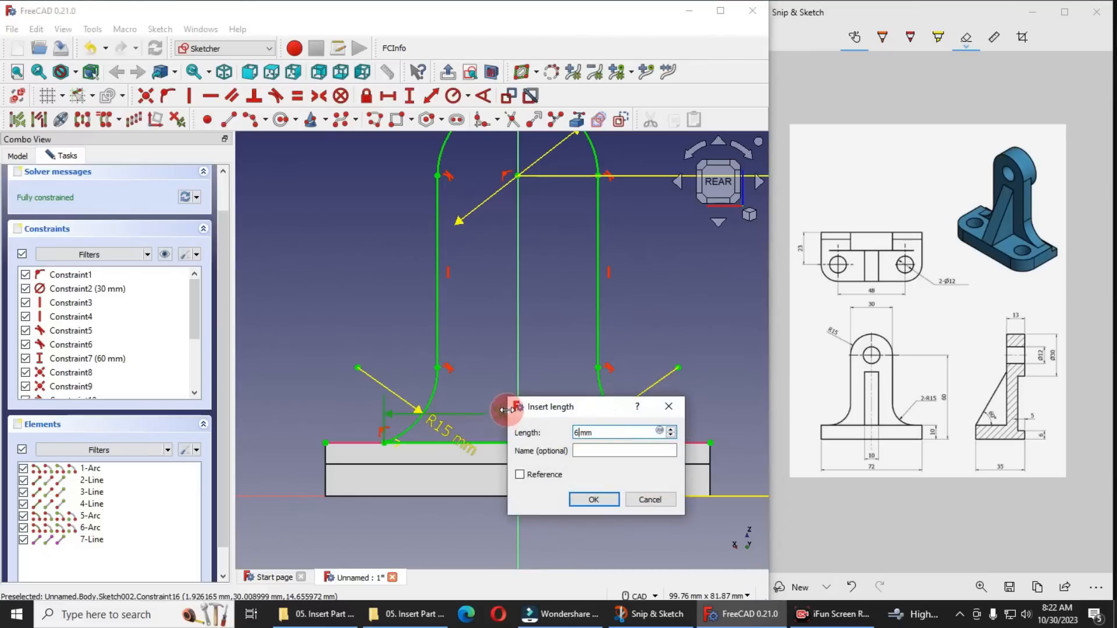
text(0)
key(Return)
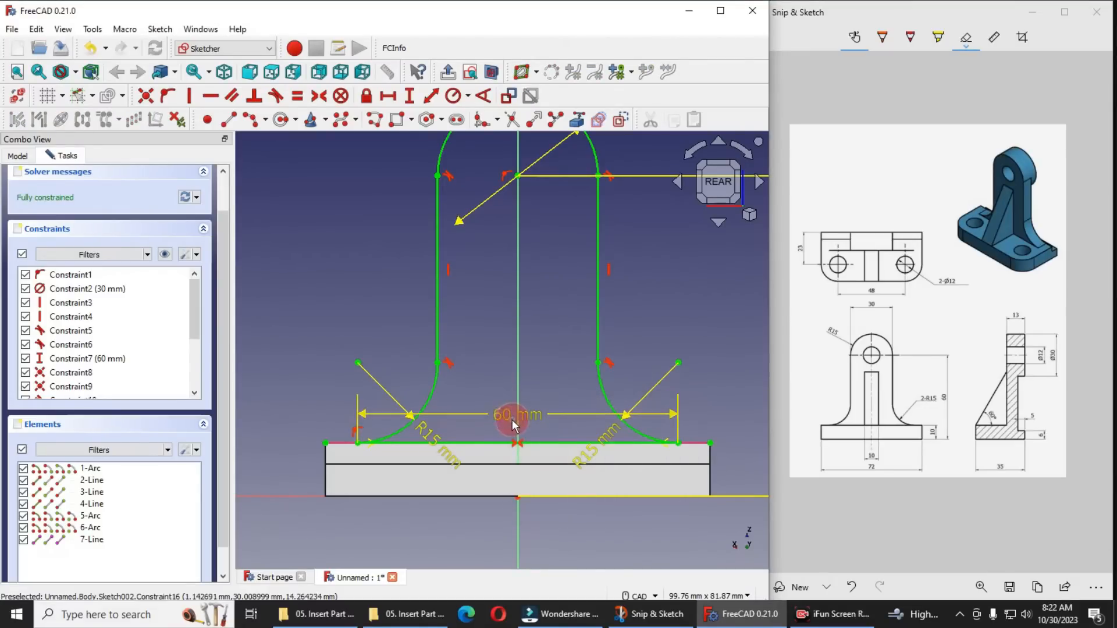
scroll(486, 400, down, 3)
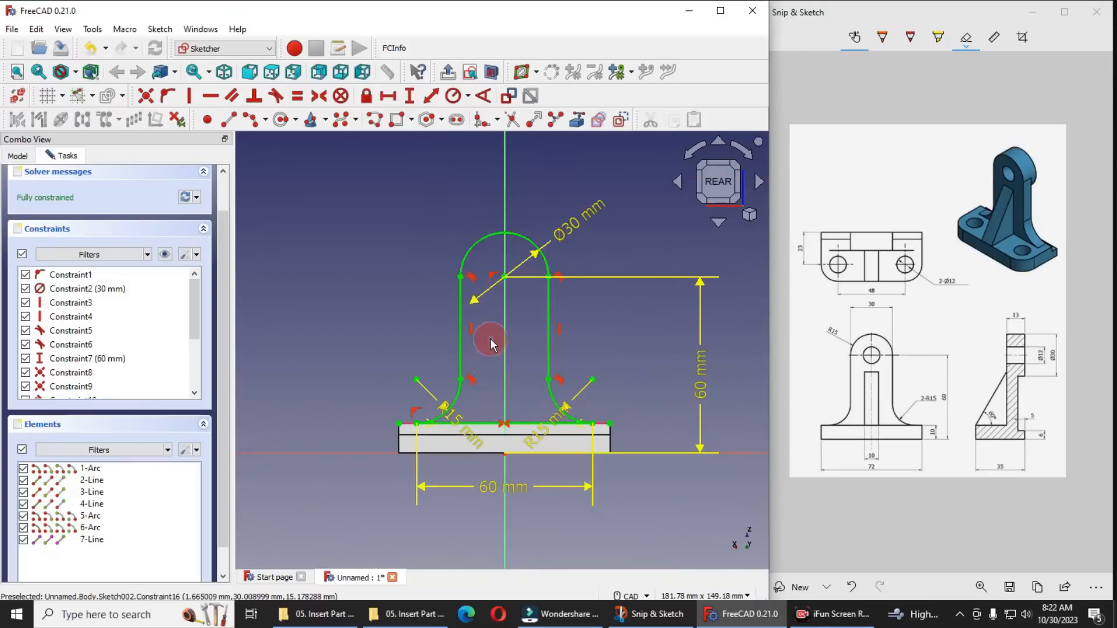
scroll(490, 344, up, 1)
scroll(122, 262, up, 1)
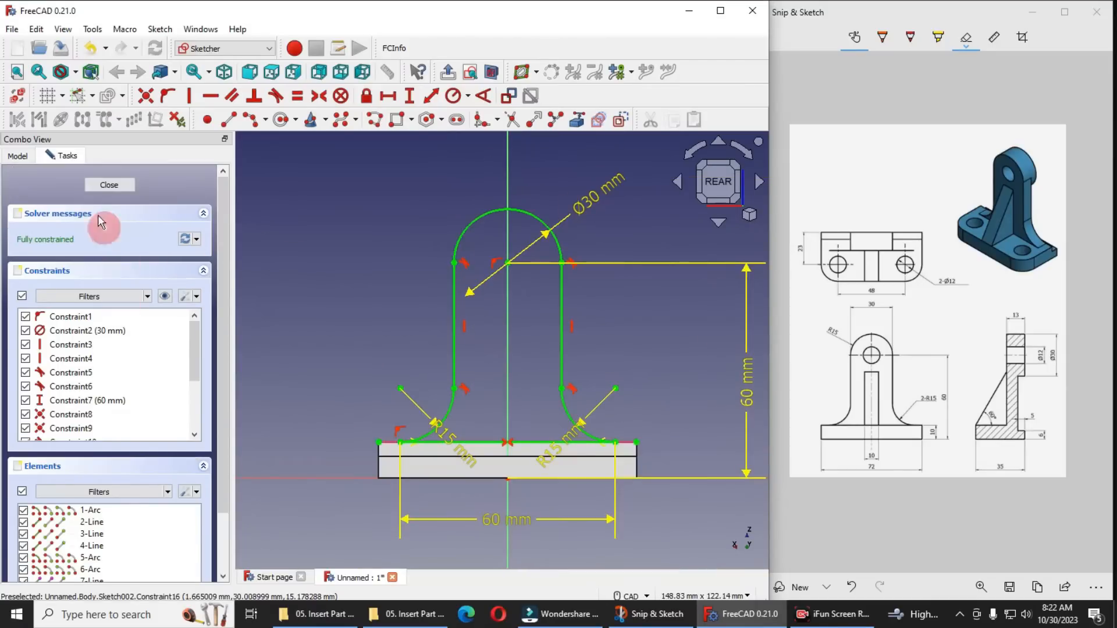
click(109, 185)
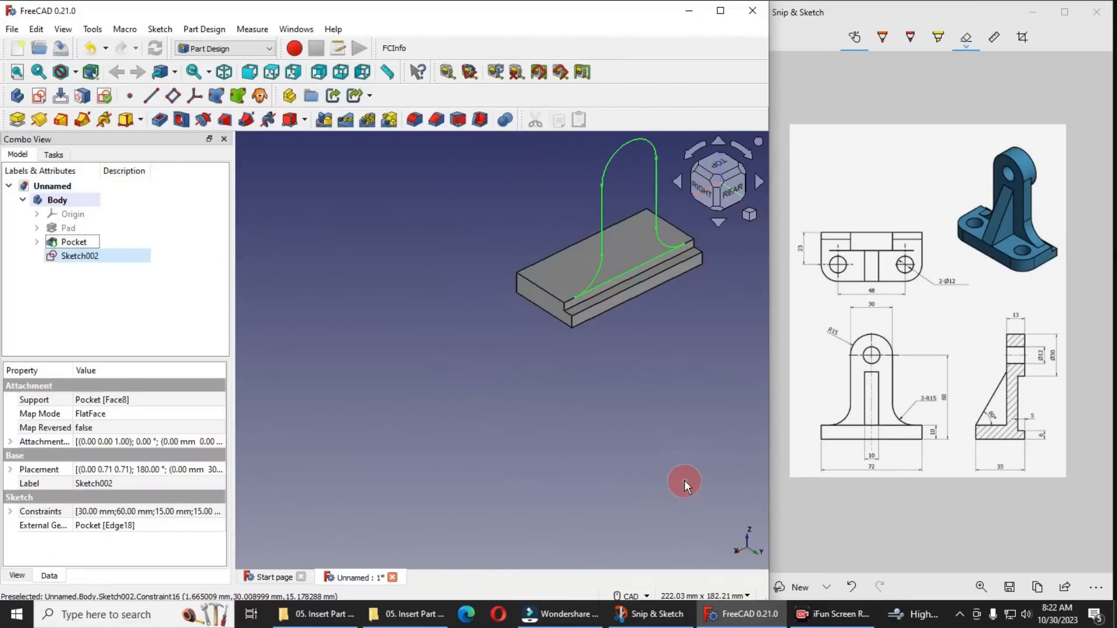
Pad the upright plate sketch 8 mm in the reversed direction, over the base
click(749, 215)
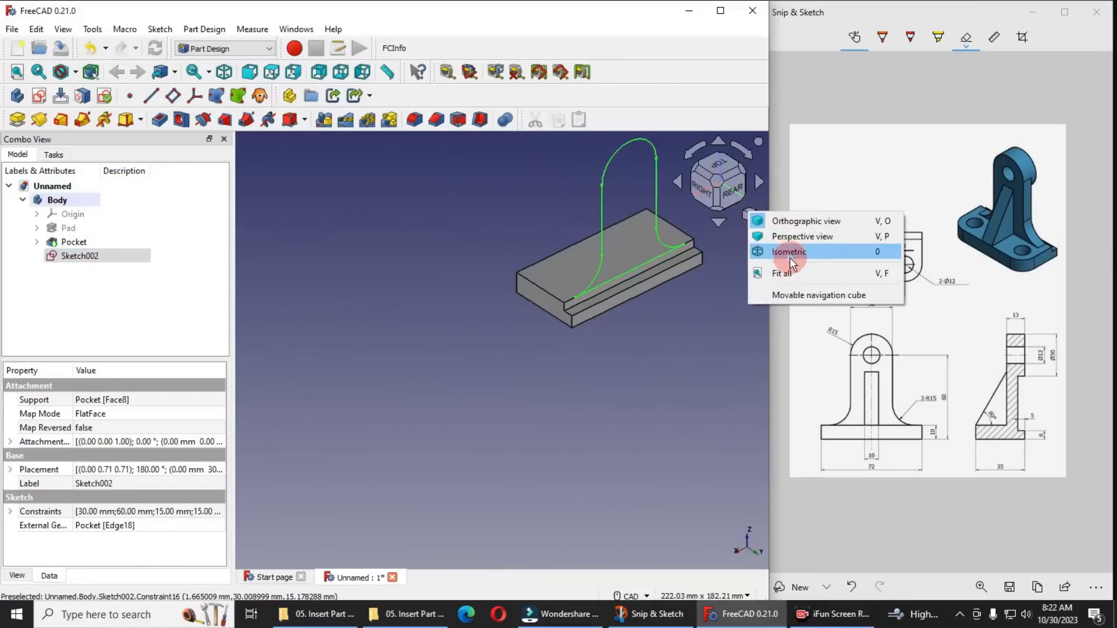
click(789, 252)
scroll(520, 452, down, 1)
scroll(411, 208, up, 2)
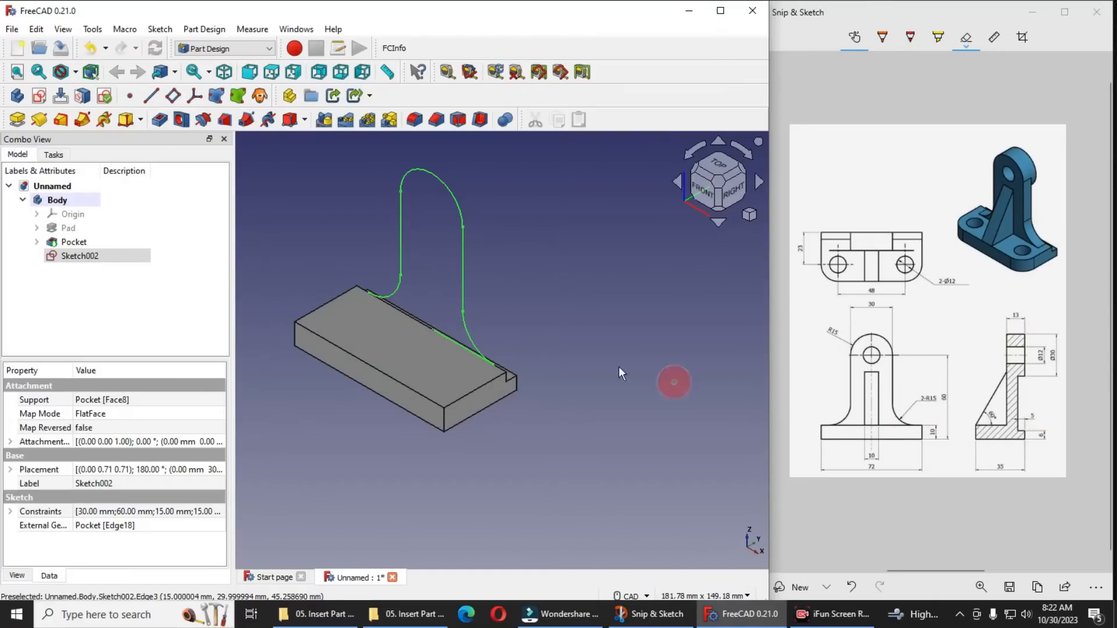
click(16, 119)
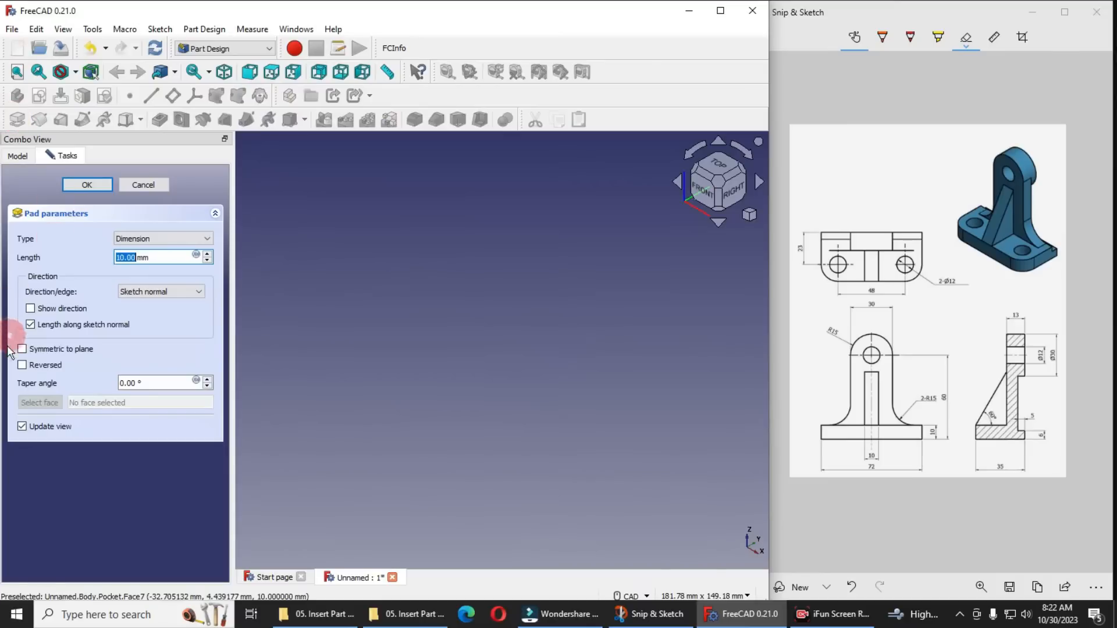
click(22, 366)
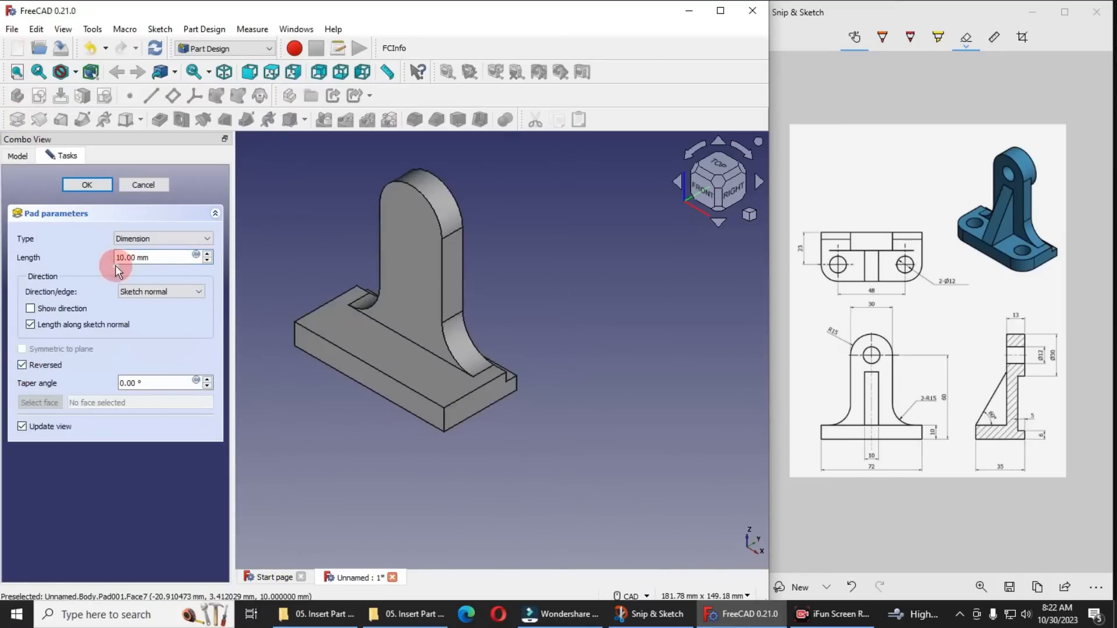
drag(152, 257, 53, 256)
text(8)
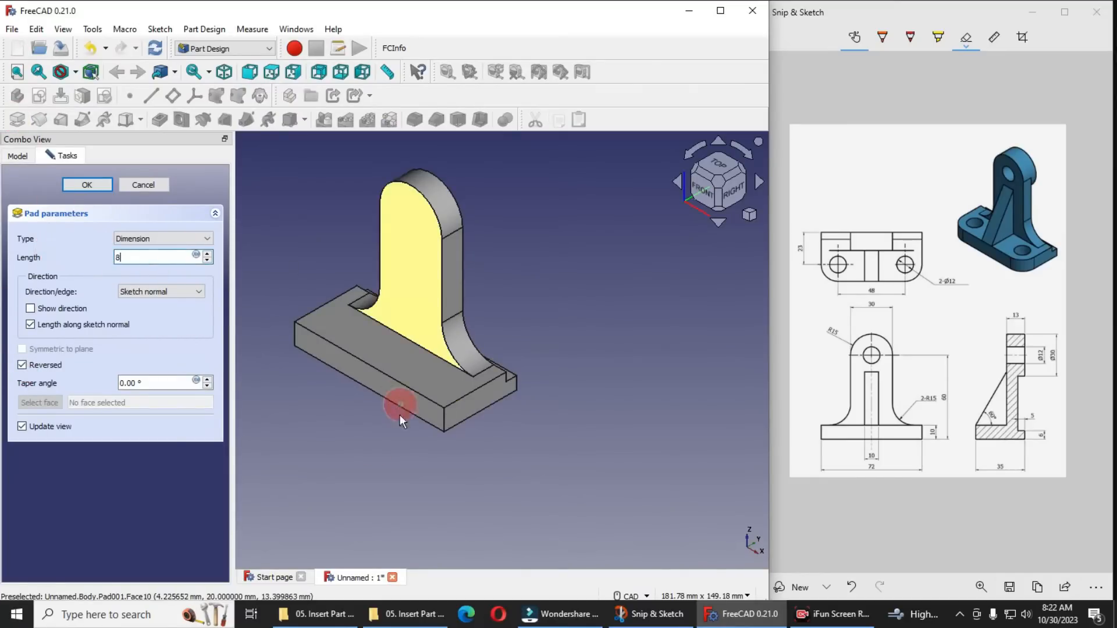
scroll(334, 240, up, 2)
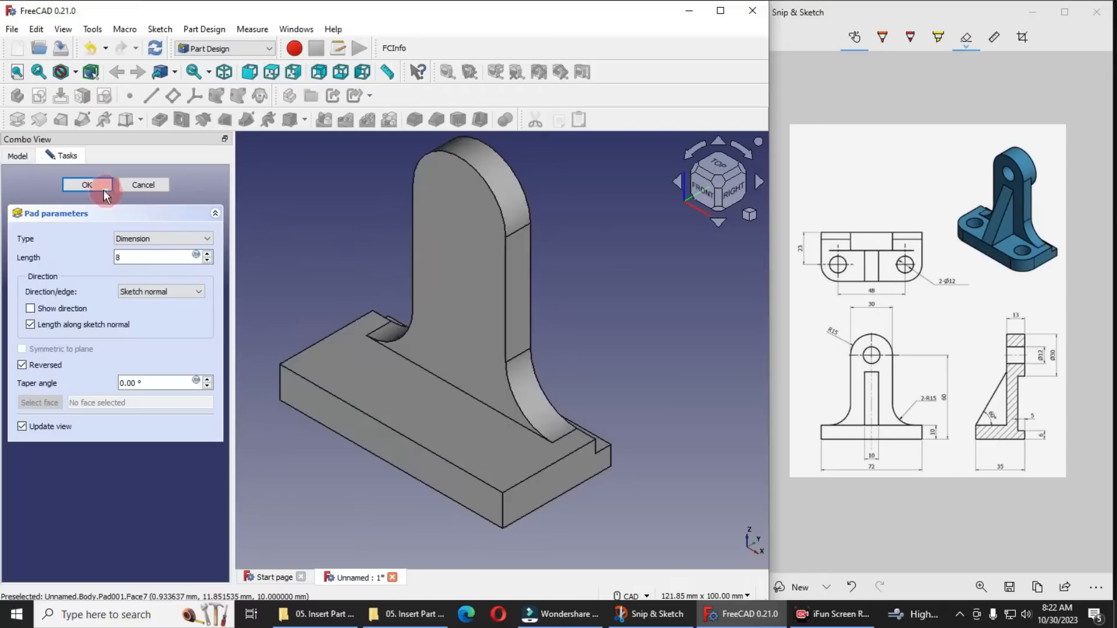
click(88, 185)
Create a new sketch on the rear face of the upright plate
scroll(517, 343, down, 1)
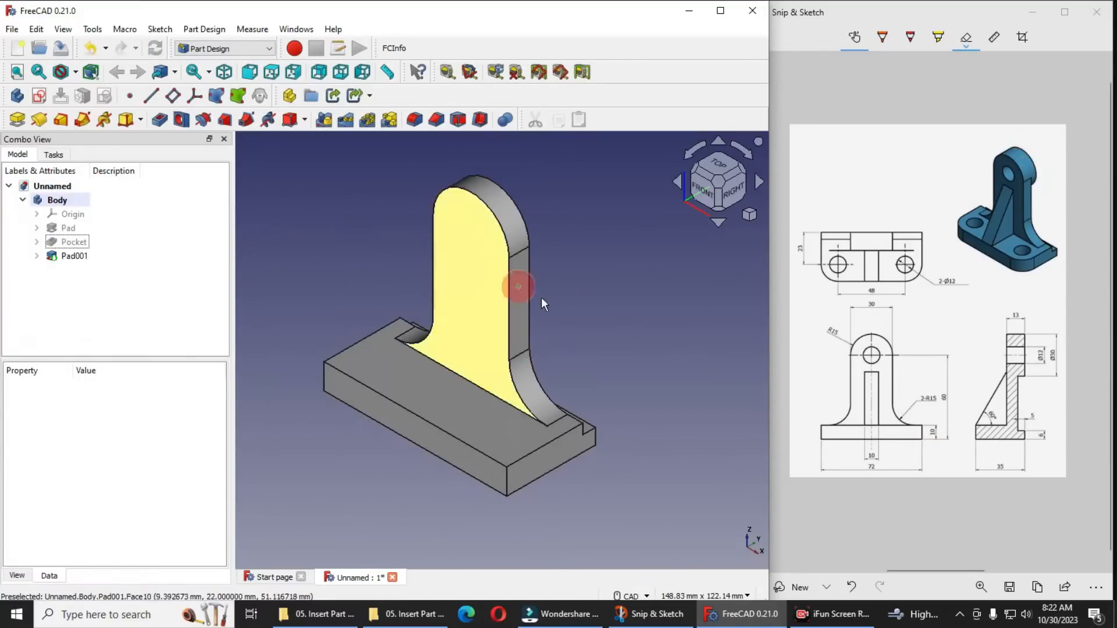
middle_drag(636, 299, 484, 294)
scroll(481, 337, down, 3)
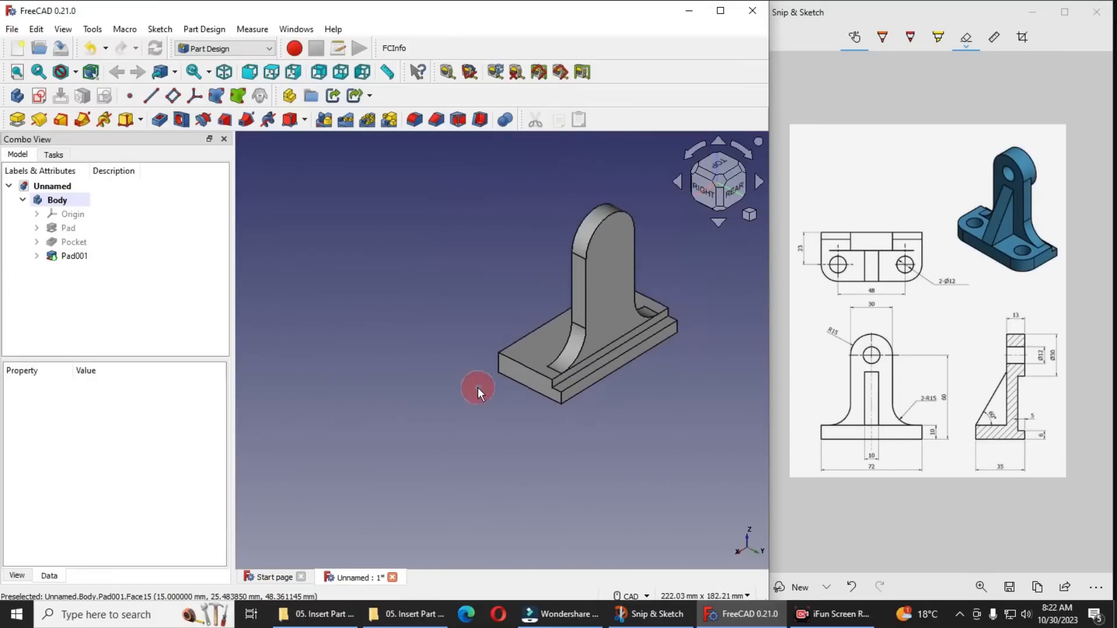
click(624, 245)
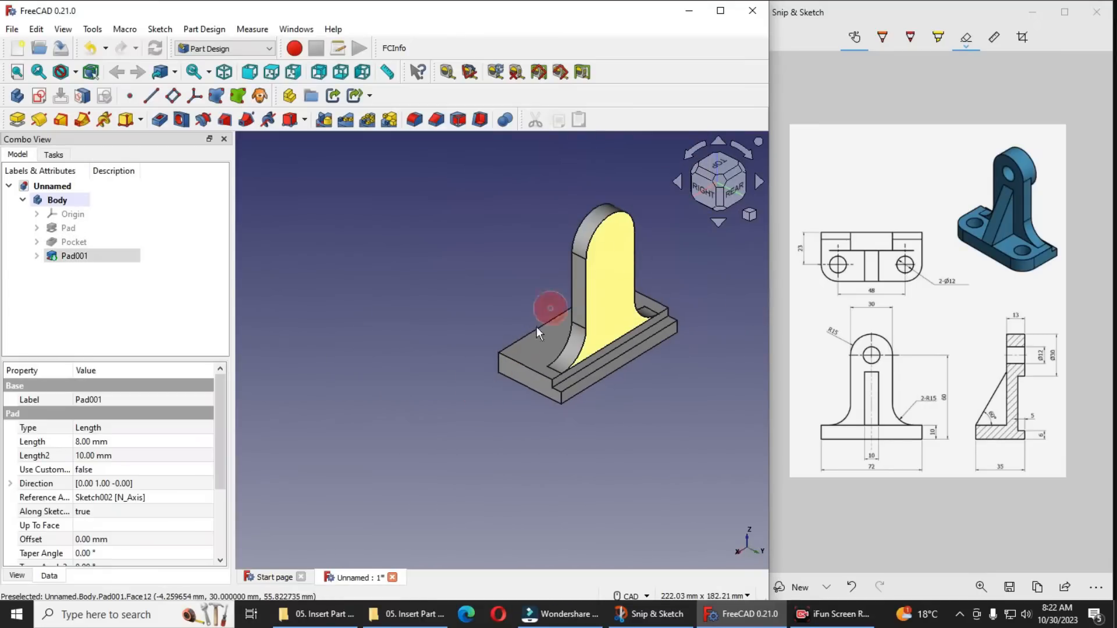
click(39, 96)
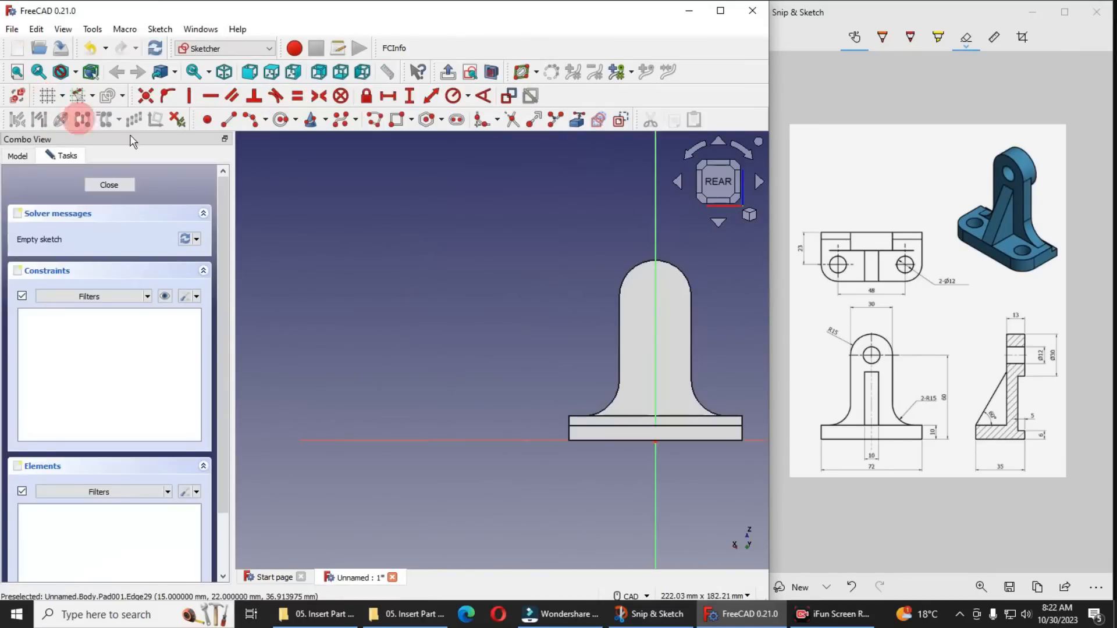
click(749, 216)
click(769, 257)
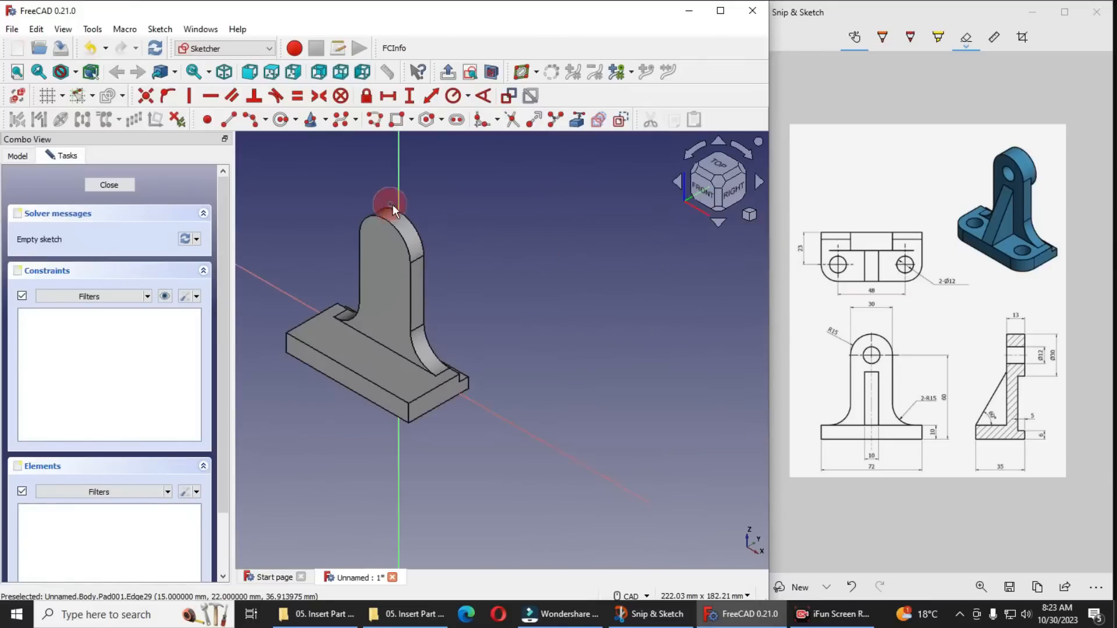
middle_drag(539, 274, 369, 248)
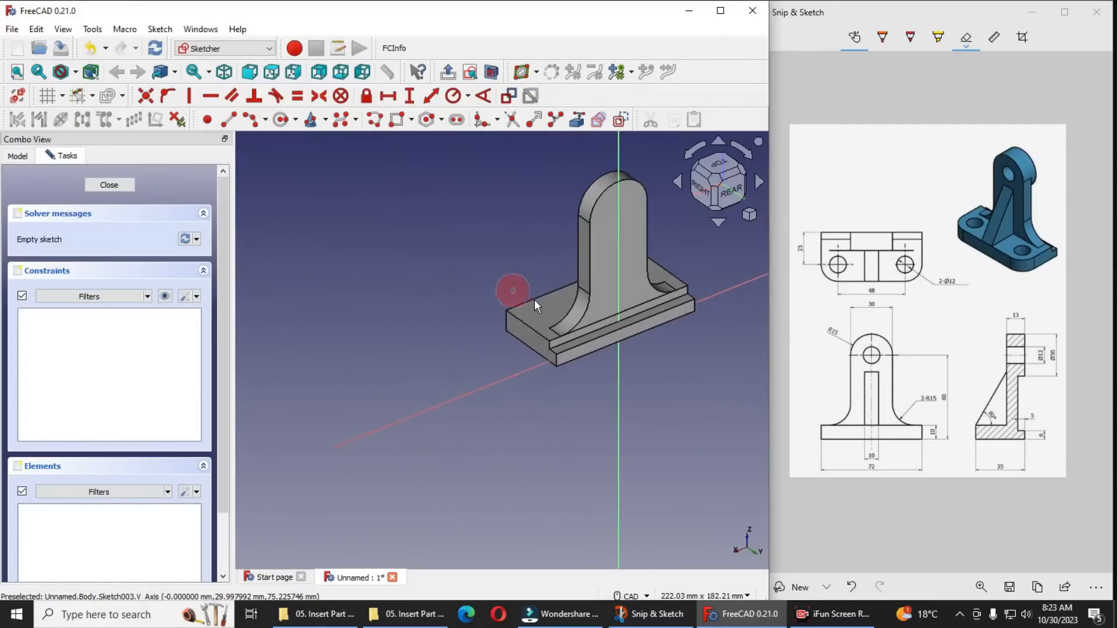
scroll(595, 252, up, 5)
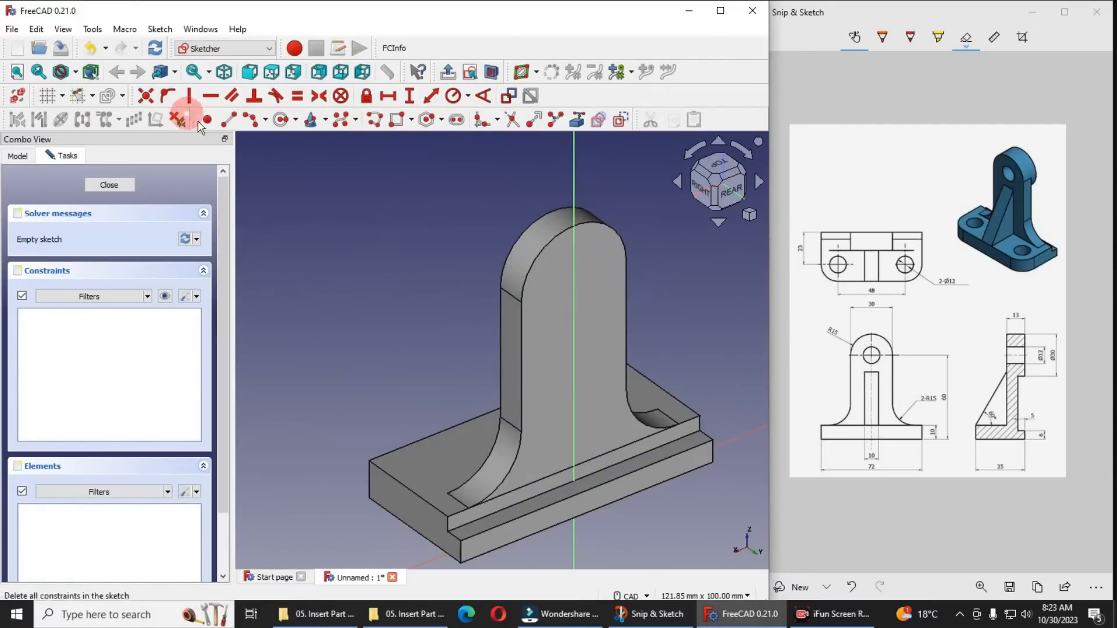
Reference the plate's rounded top edge as external geometry, draw a concentric circle matching its radius and finish the sketch
click(599, 227)
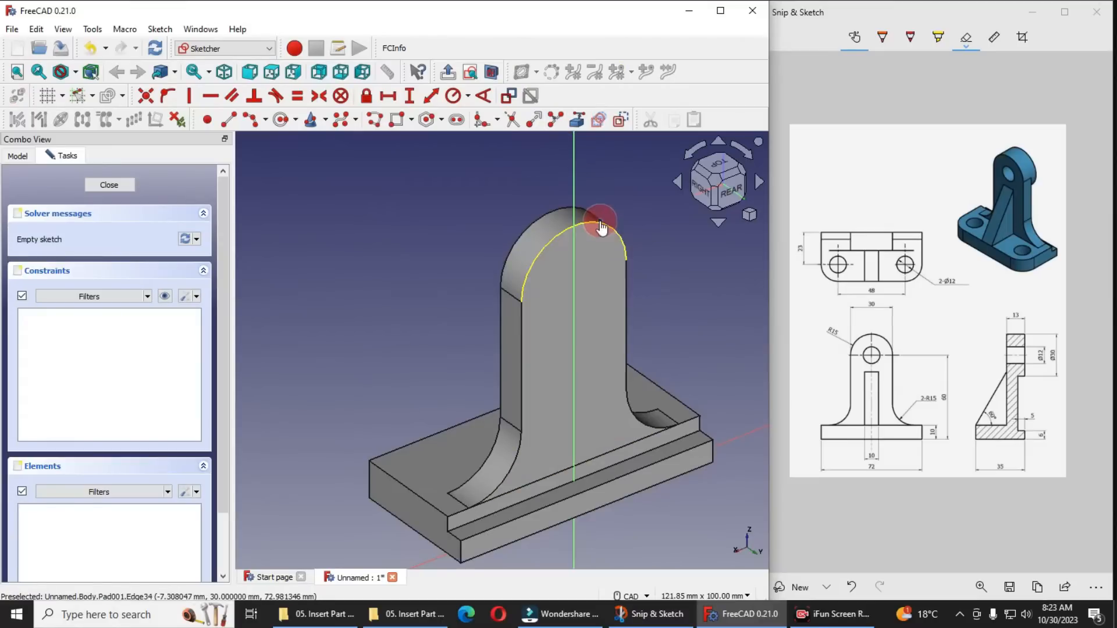
click(281, 119)
click(574, 281)
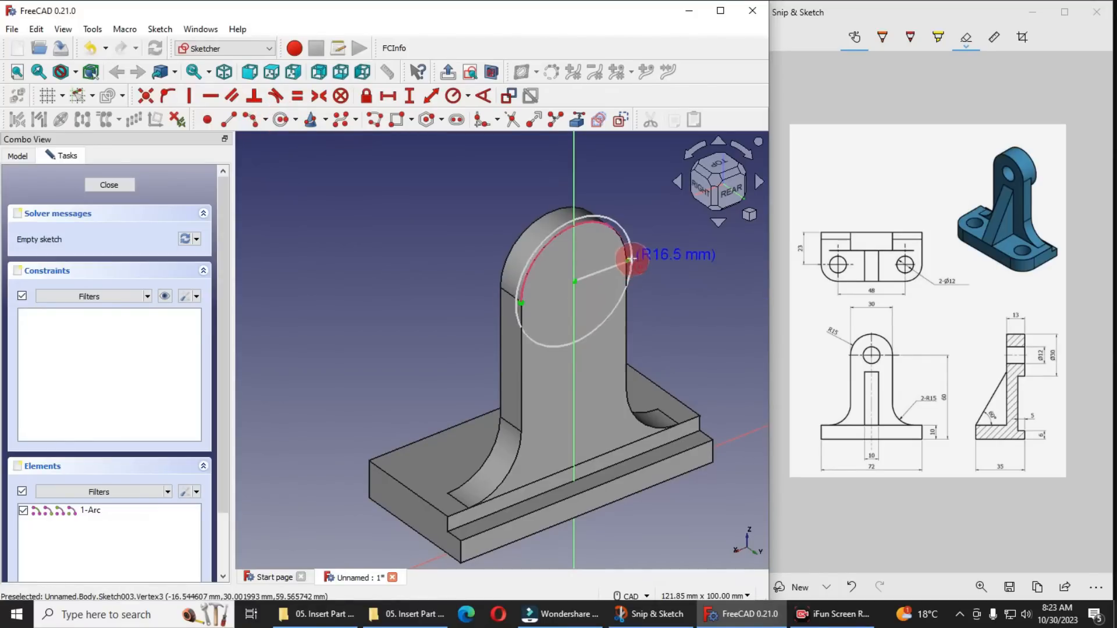
click(628, 260)
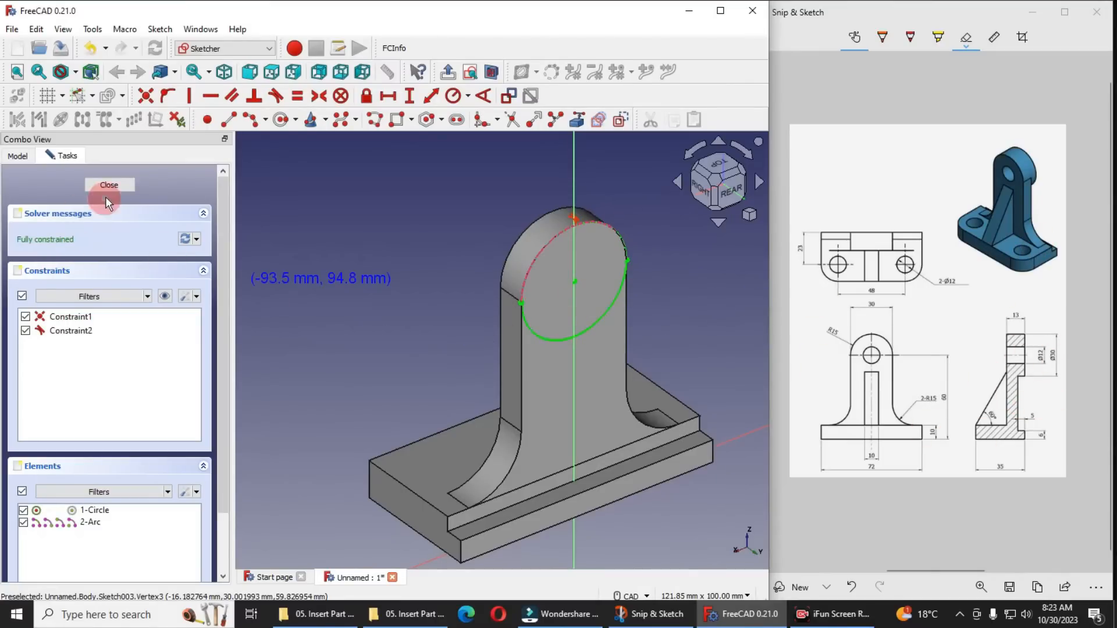
click(107, 186)
Pad the circle sketch 5 mm outward from the plate's rear face
click(74, 270)
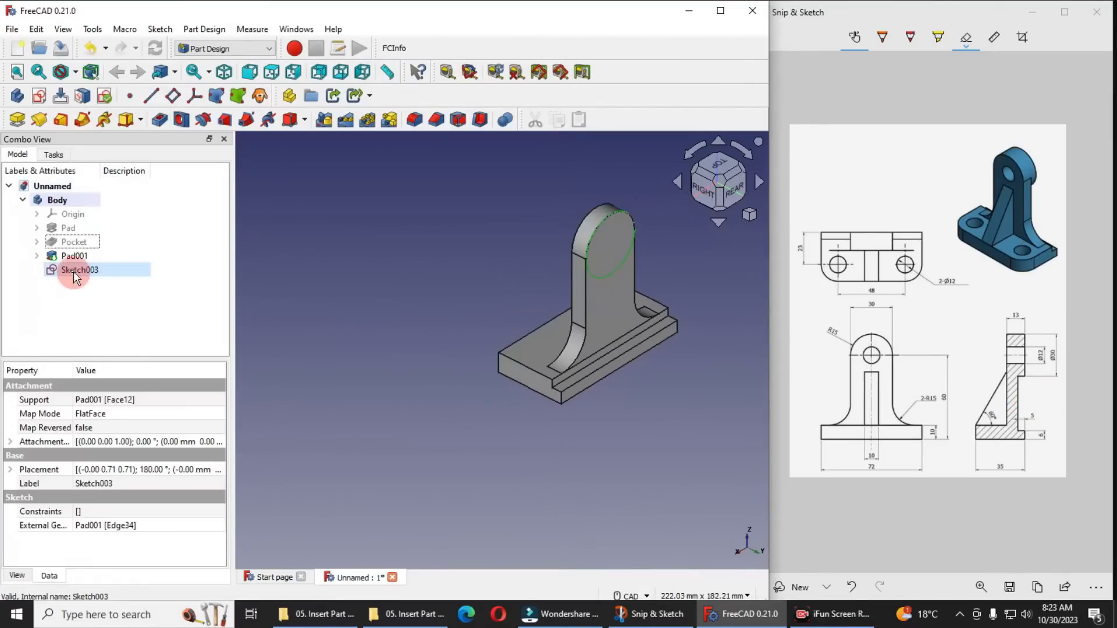
click(18, 122)
text(5)
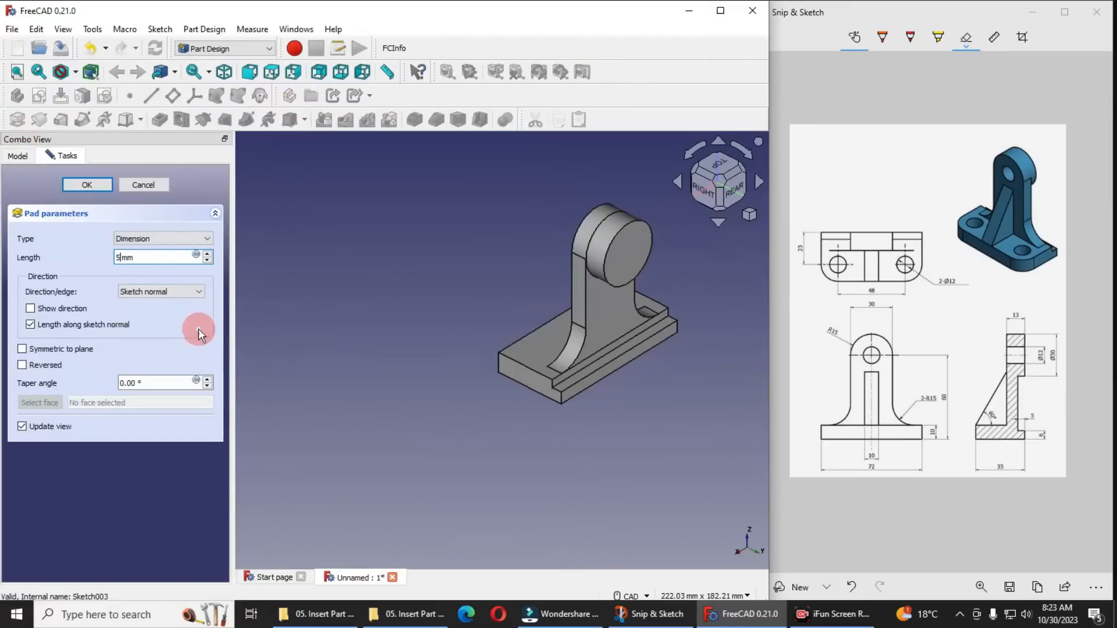
click(88, 185)
Show the body's origin planes and create a new sketch on the YZ plane
click(749, 215)
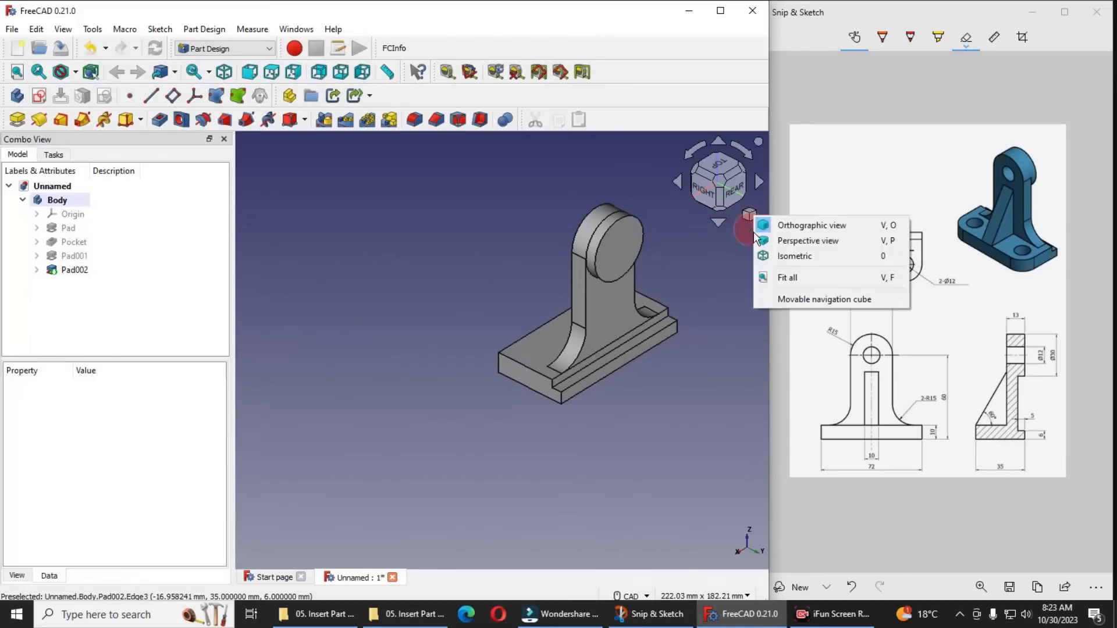
click(780, 254)
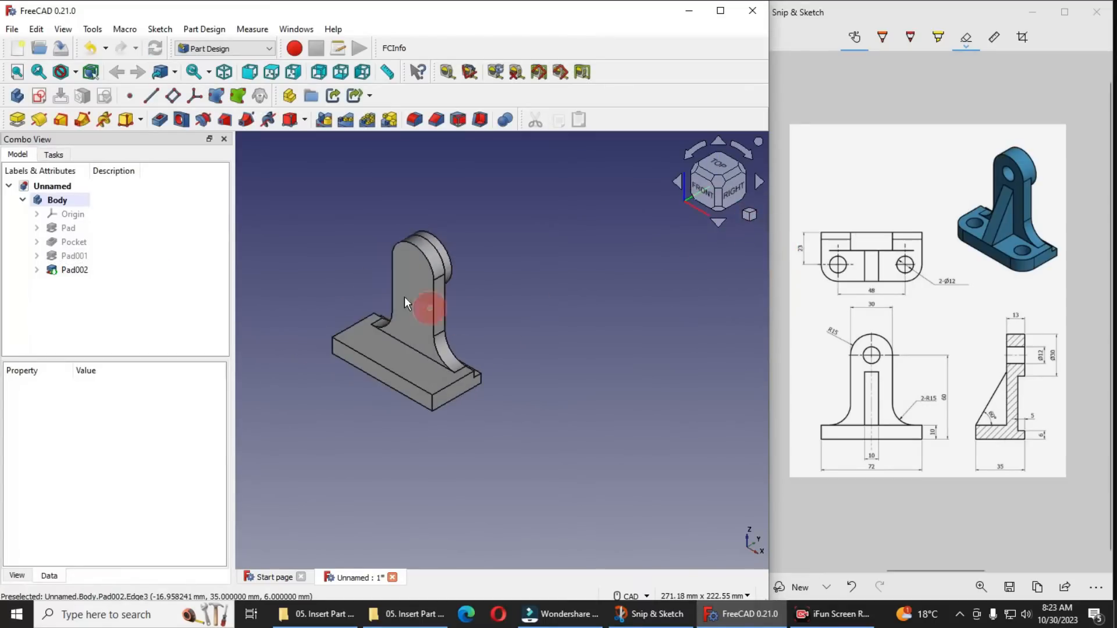
scroll(342, 275, up, 1)
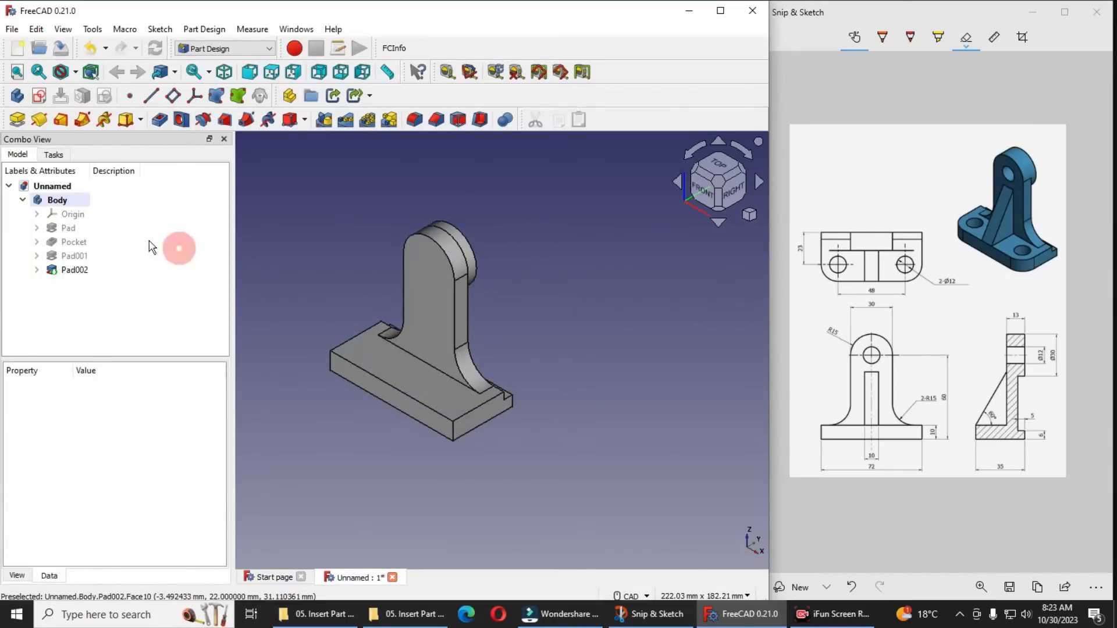
click(70, 215)
key(space)
scroll(571, 343, down, 3)
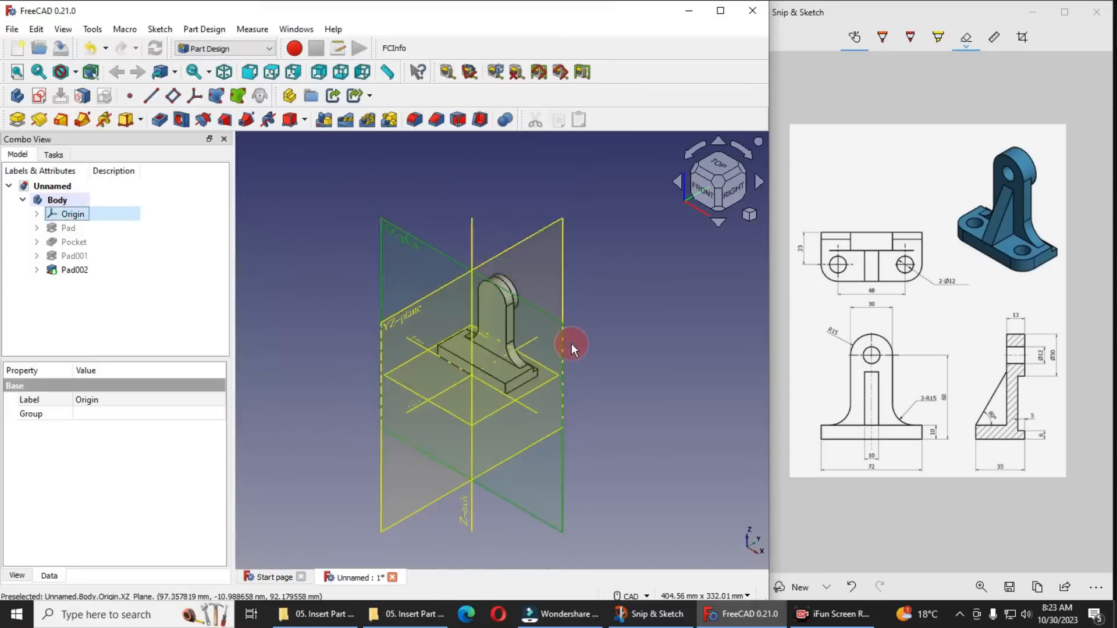
click(663, 383)
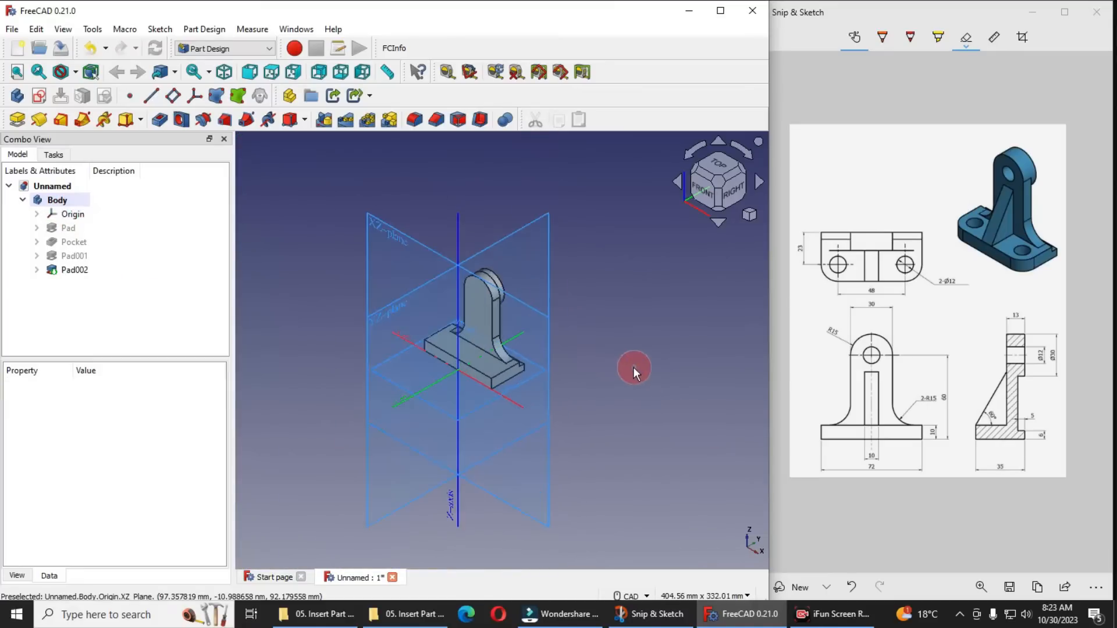
click(495, 245)
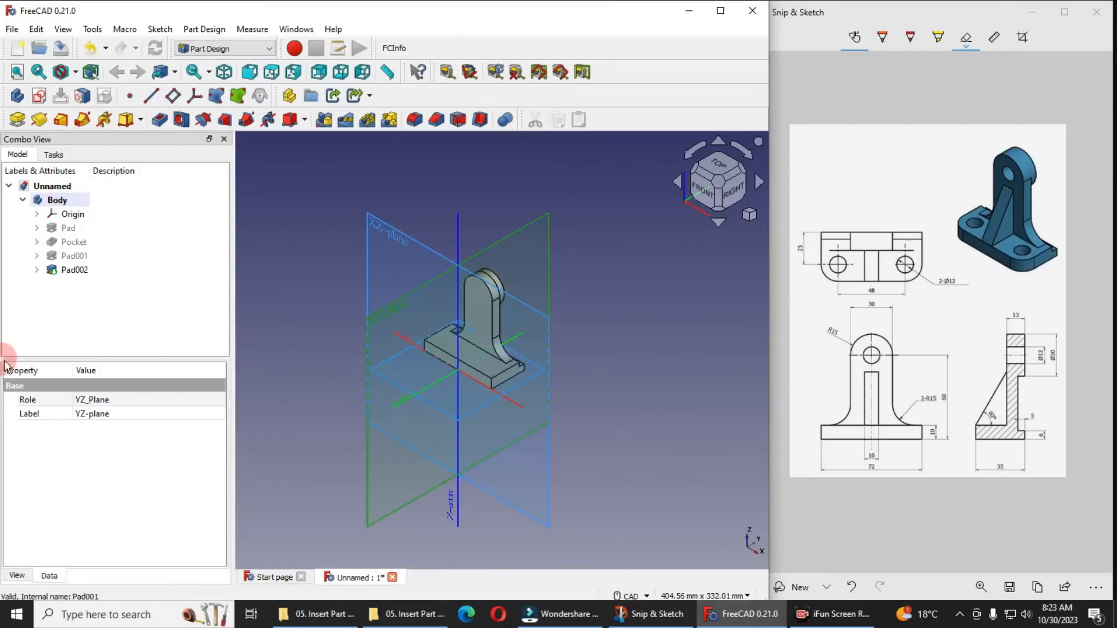
click(41, 96)
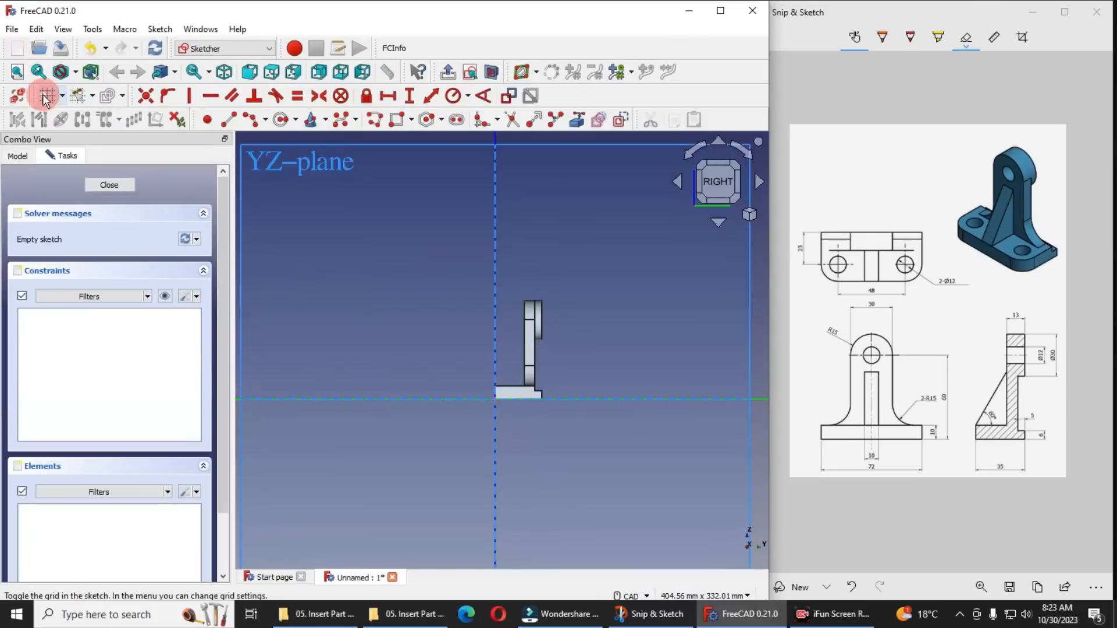
Reference the upright plate's front vertical edge and the base's top edge as external geometry in the sketch
scroll(552, 370, up, 4)
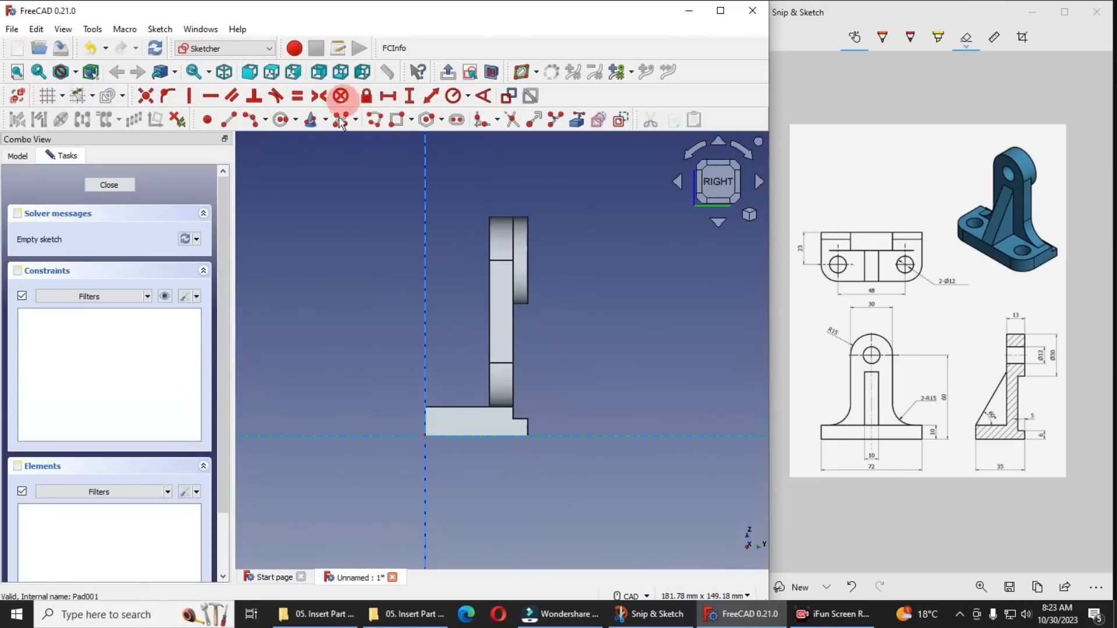
click(577, 119)
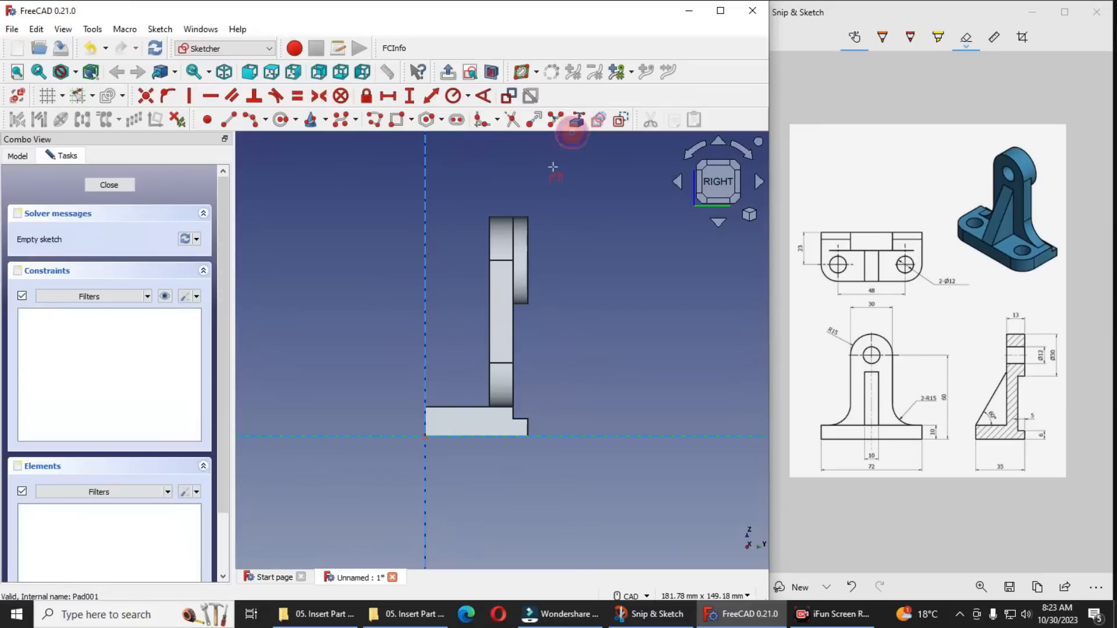
click(488, 311)
click(462, 408)
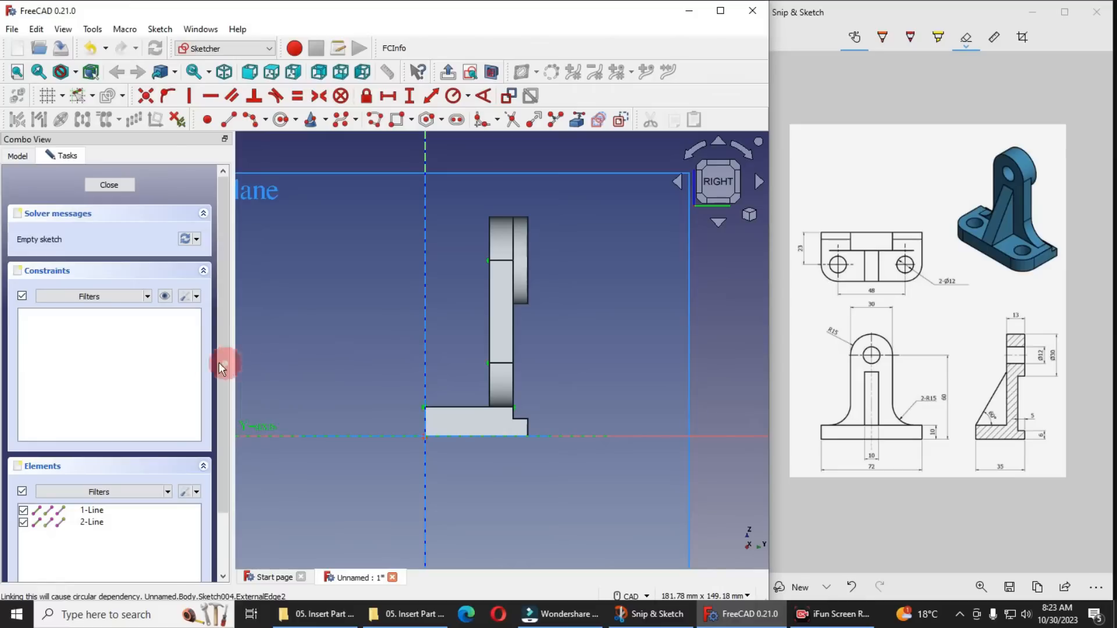
Switch the model's draw style to Wireframe so the sketch geometry can be seen through the body
click(74, 73)
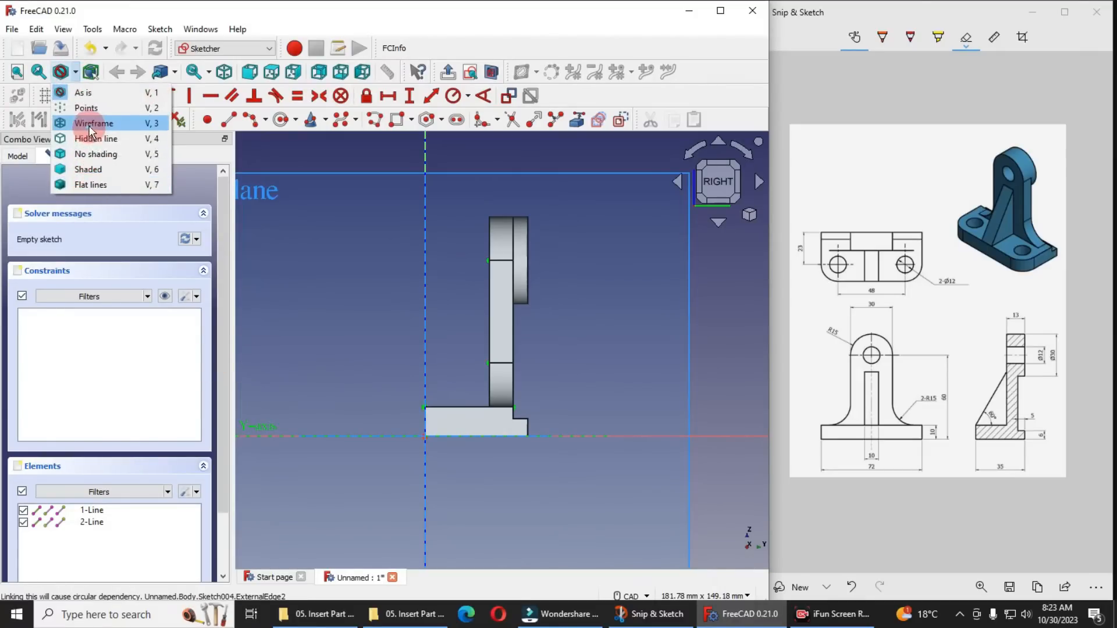
click(88, 143)
scroll(489, 384, up, 2)
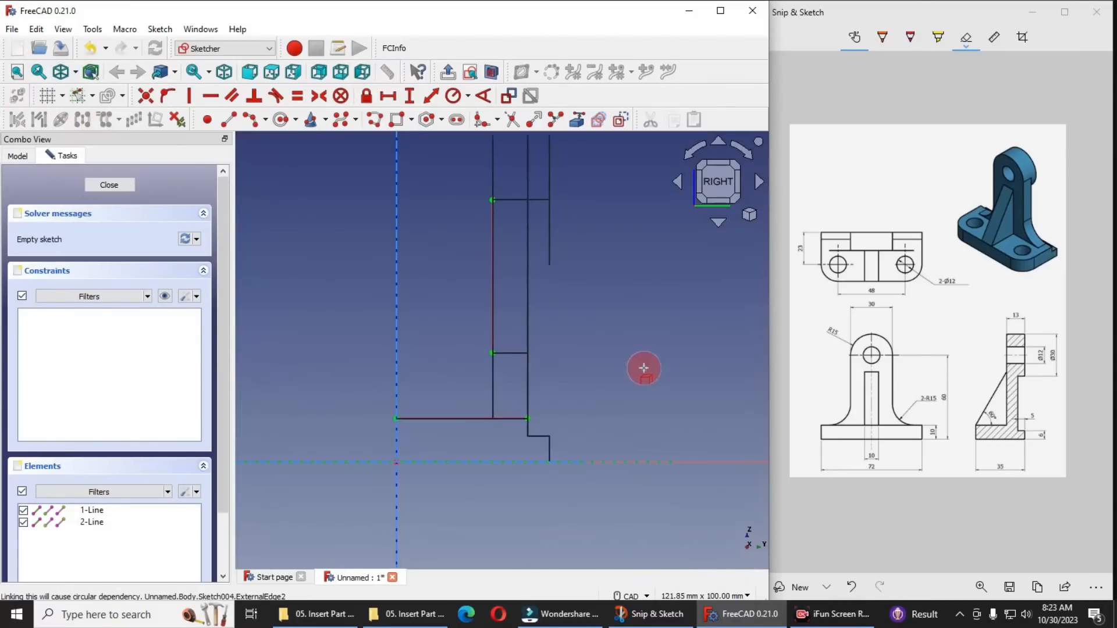
click(809, 614)
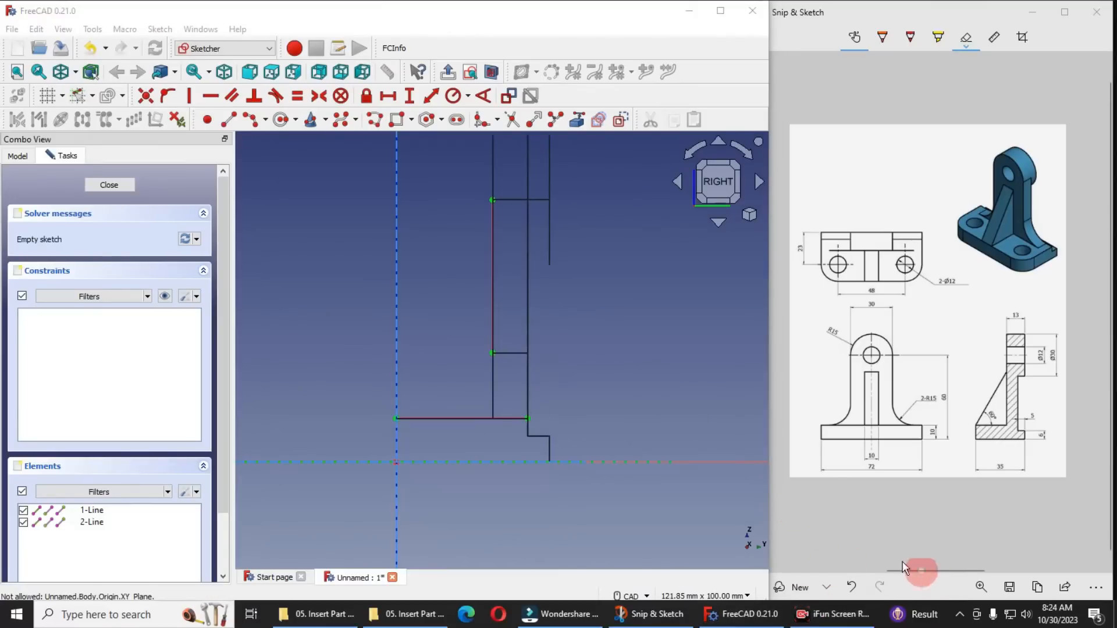
Sketch a triangular rib profile with a vertical side about 40 mm long on the plate's edge, a horizontal base-edge side and a sloped side about 44 mm long
click(226, 123)
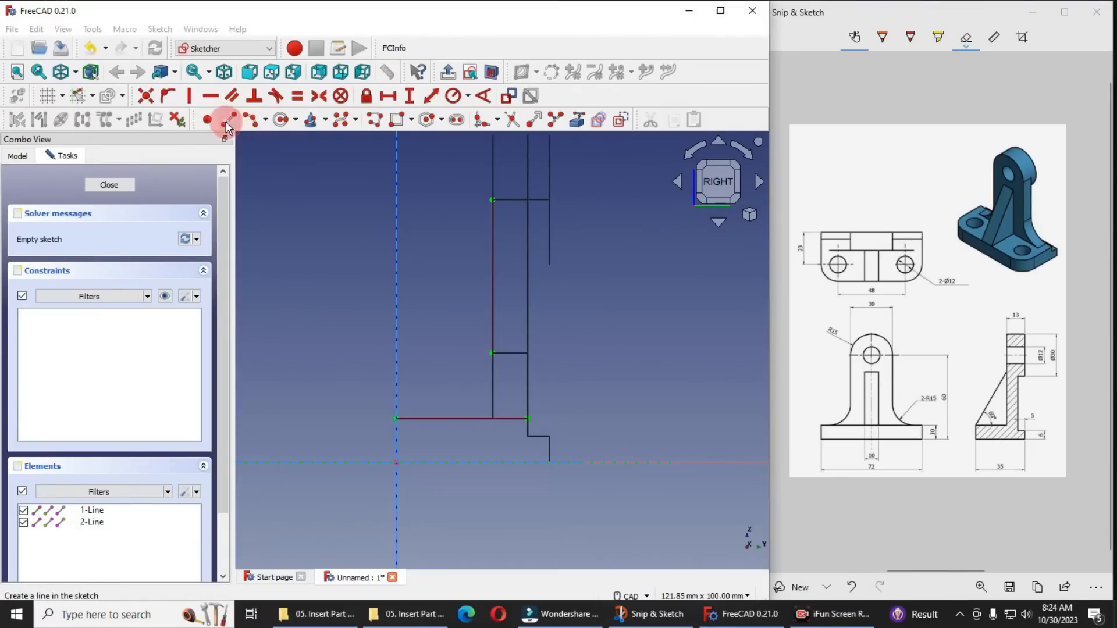
click(489, 242)
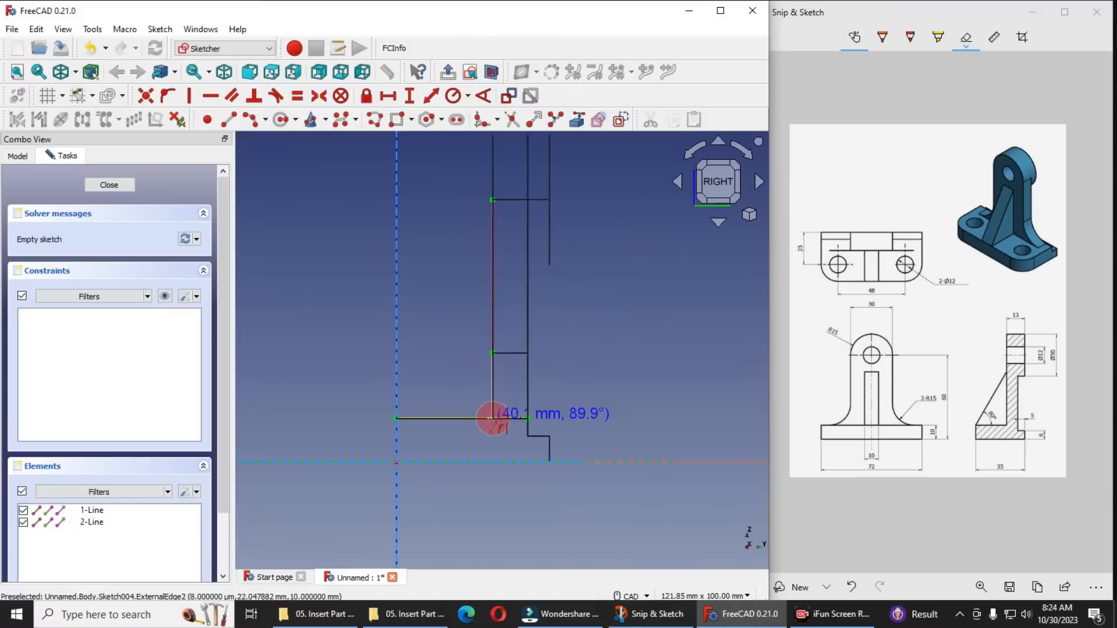
click(492, 417)
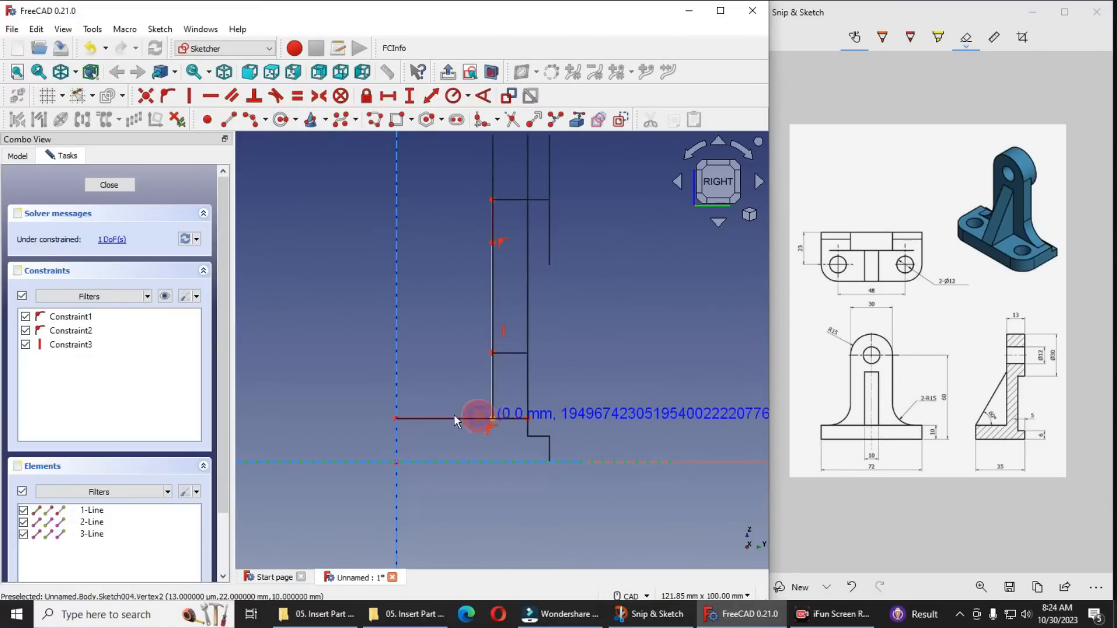
click(415, 417)
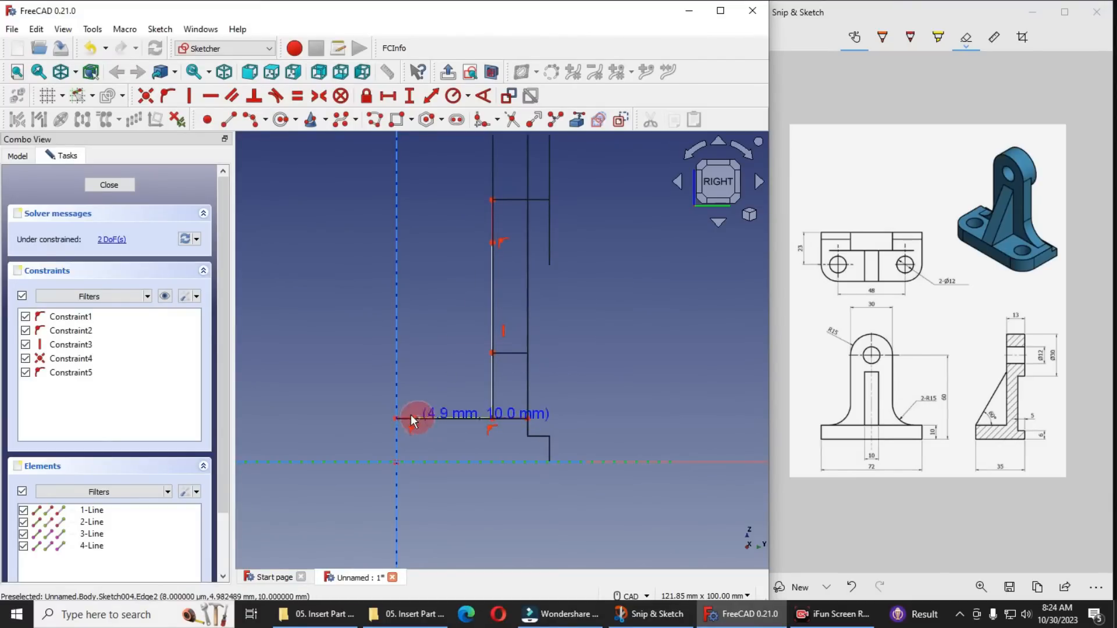
click(491, 241)
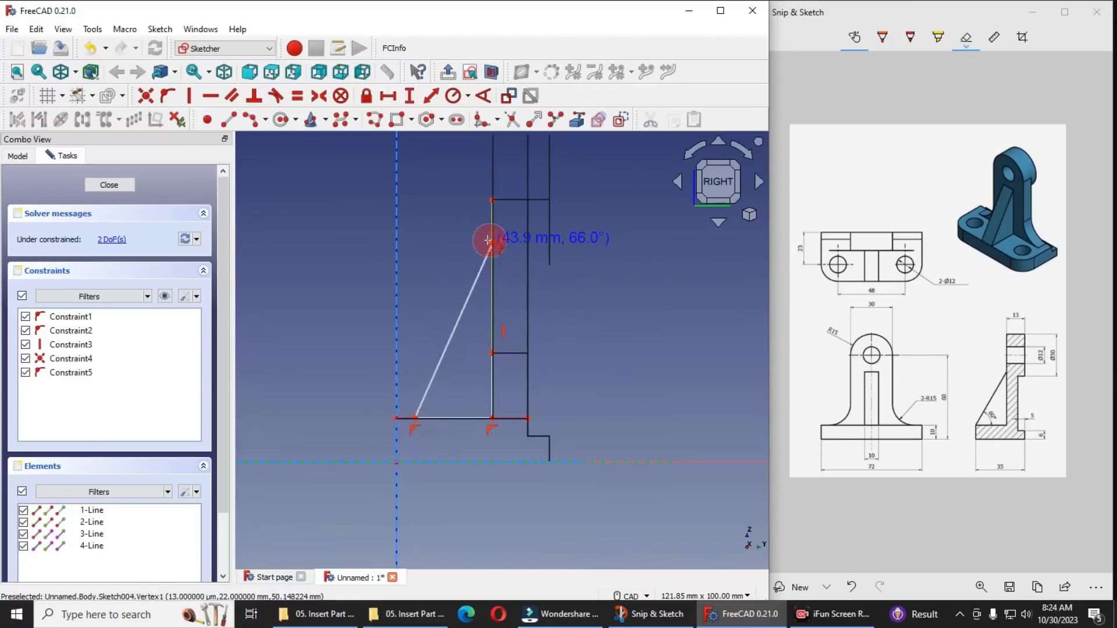
Make the upper endpoints of the triangle's vertical and sloped lines coincident on the plate's front edge
scroll(470, 353, up, 3)
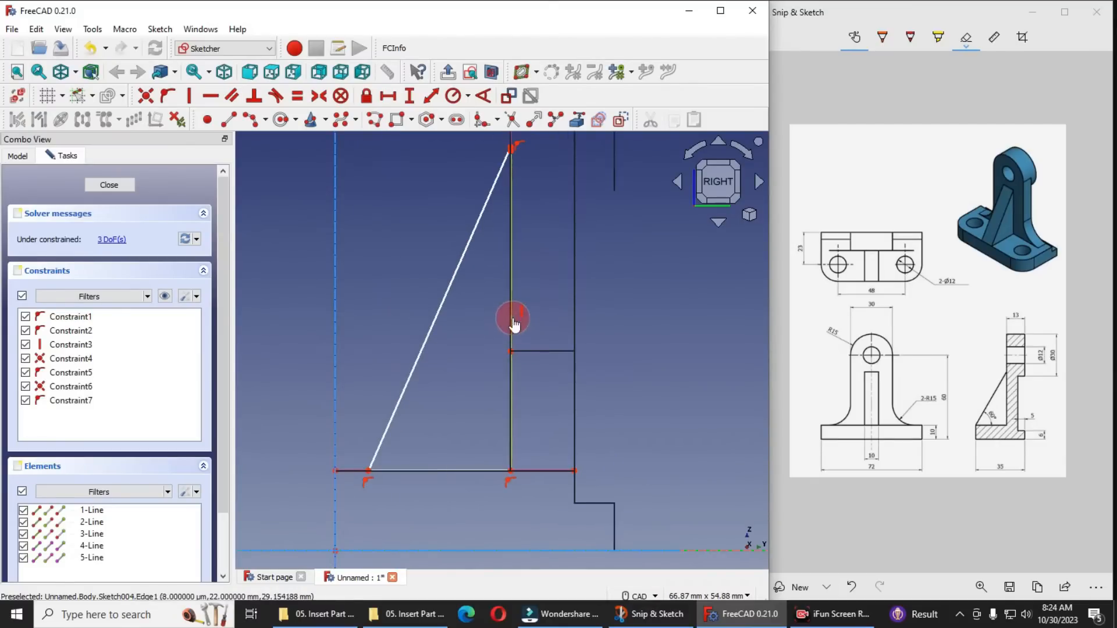
scroll(504, 357, down, 1)
scroll(504, 358, down, 1)
scroll(505, 217, up, 4)
middle_drag(515, 292, 557, 320)
scroll(479, 155, up, 5)
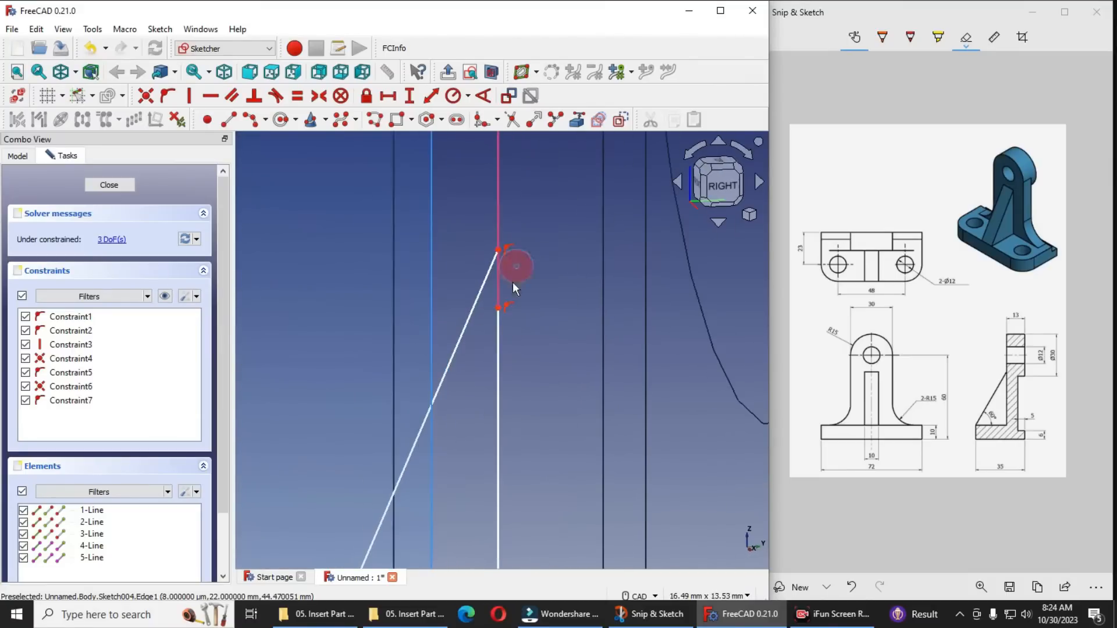
click(498, 309)
click(497, 247)
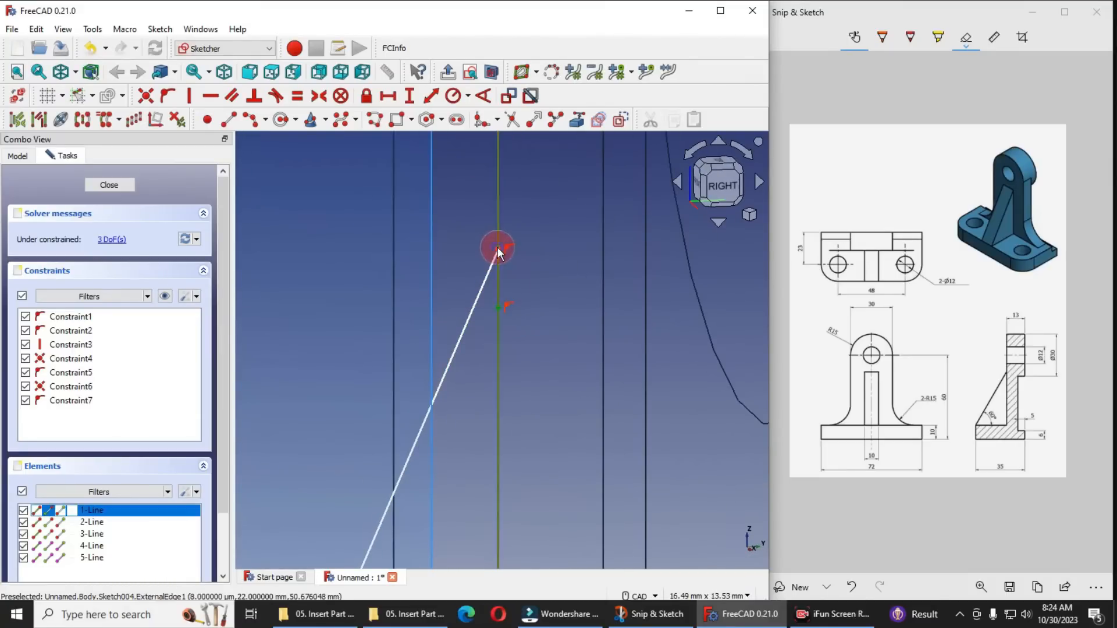
click(499, 309)
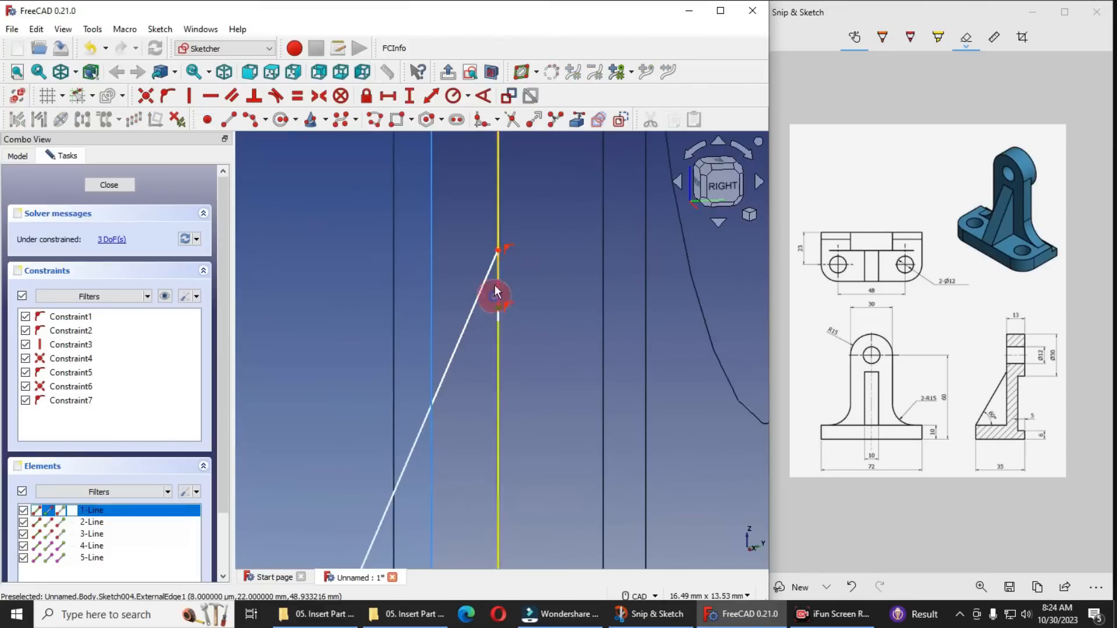
click(499, 250)
click(146, 96)
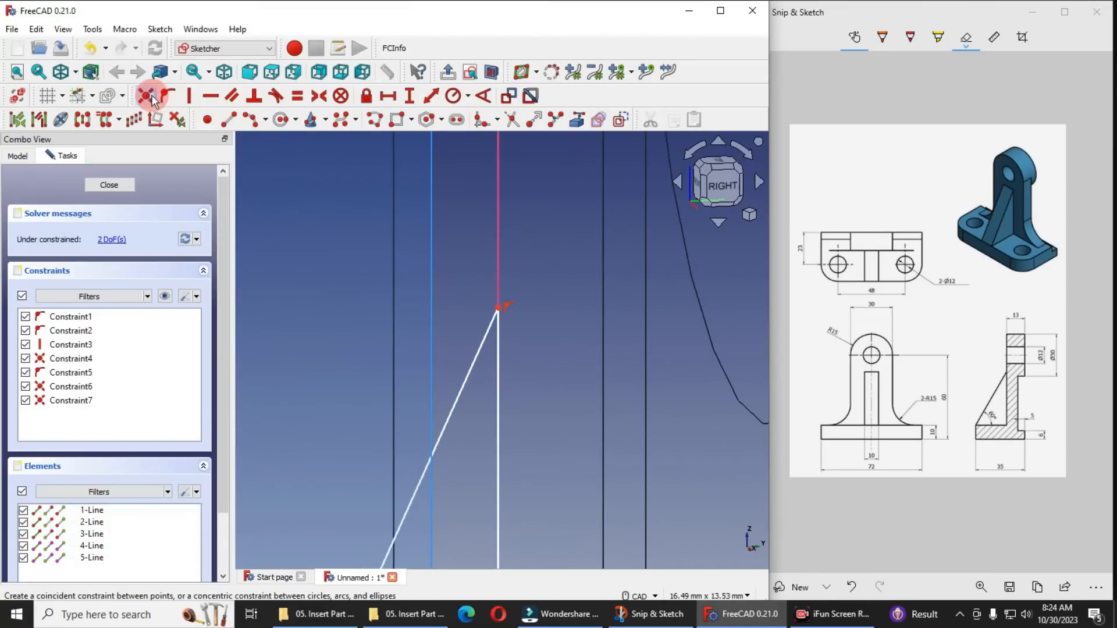
Make the triangle's lower front corner coincident with the front endpoint of the referenced base edge
scroll(492, 266, down, 10)
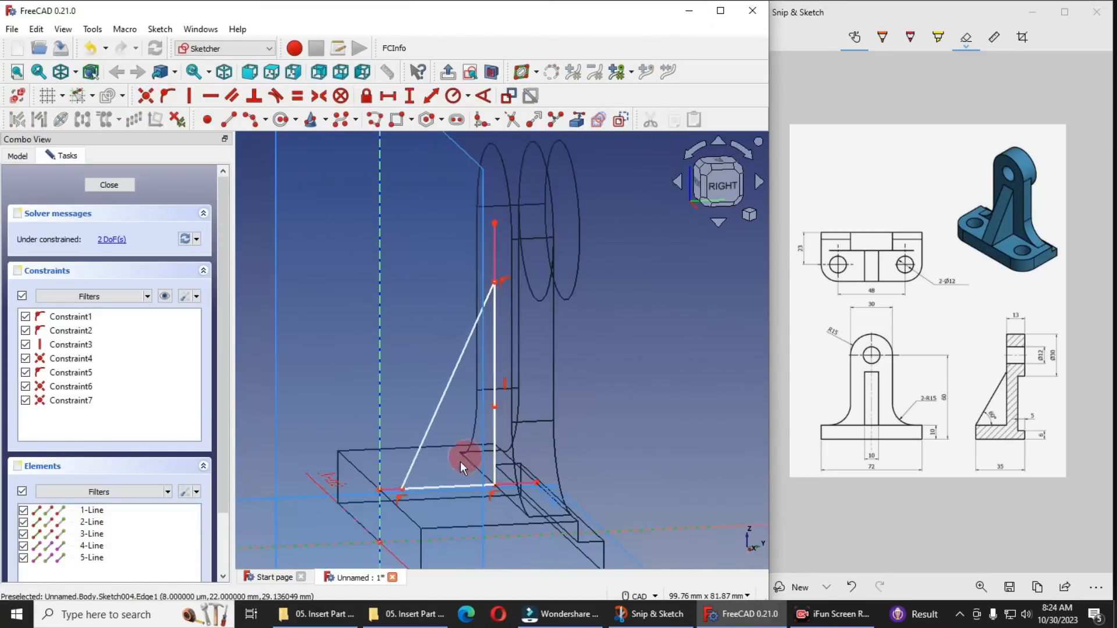
scroll(459, 462, up, 1)
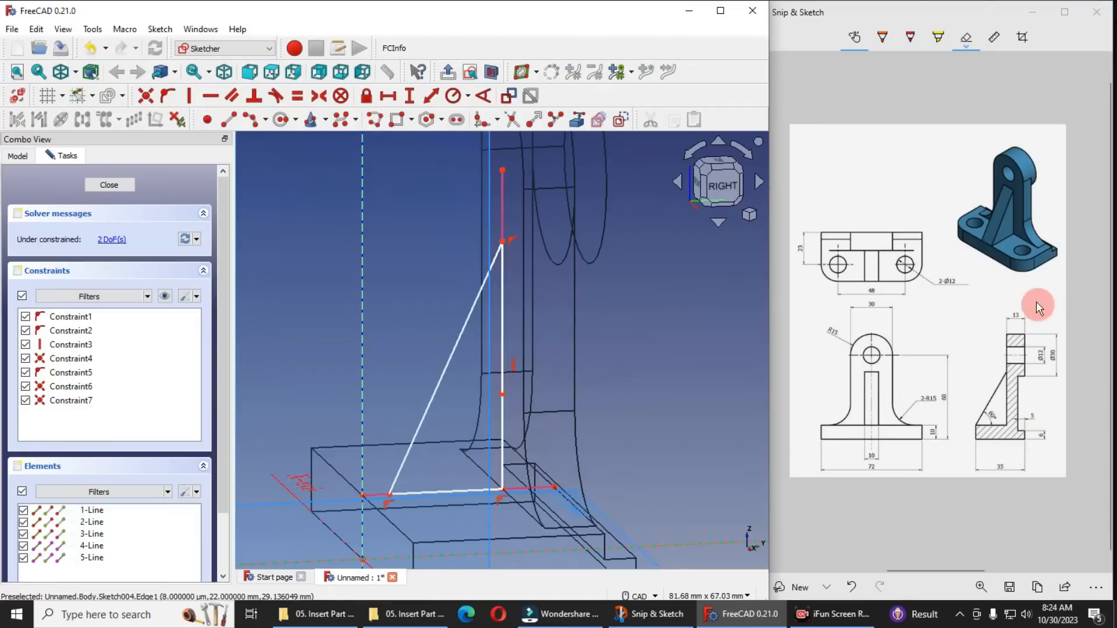
scroll(409, 424, down, 2)
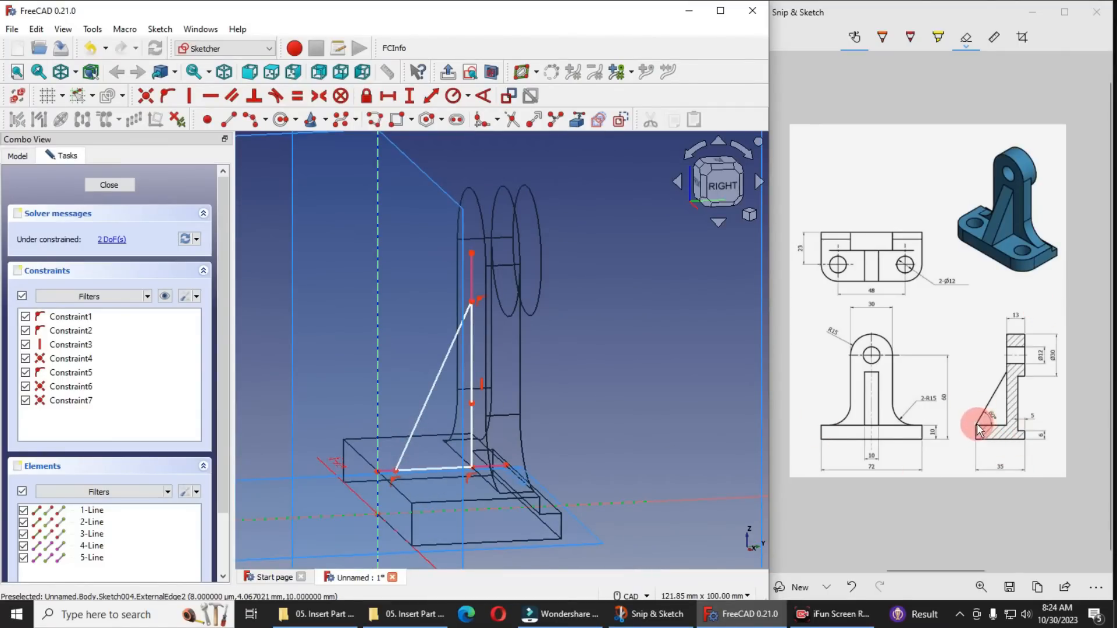
click(400, 467)
scroll(382, 464, up, 5)
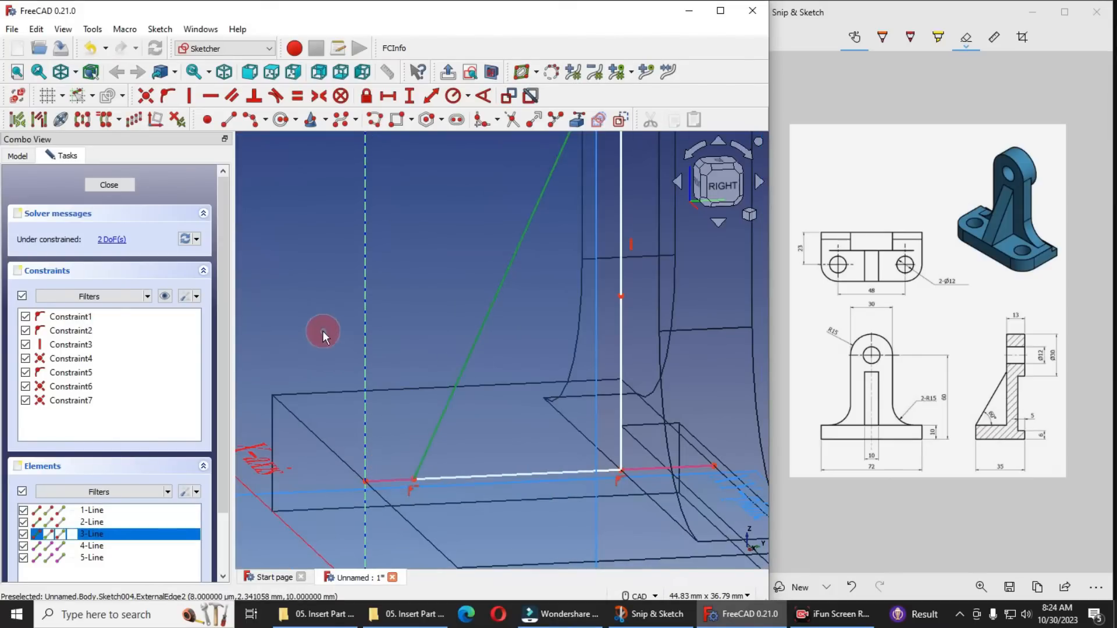
scroll(556, 456, down, 6)
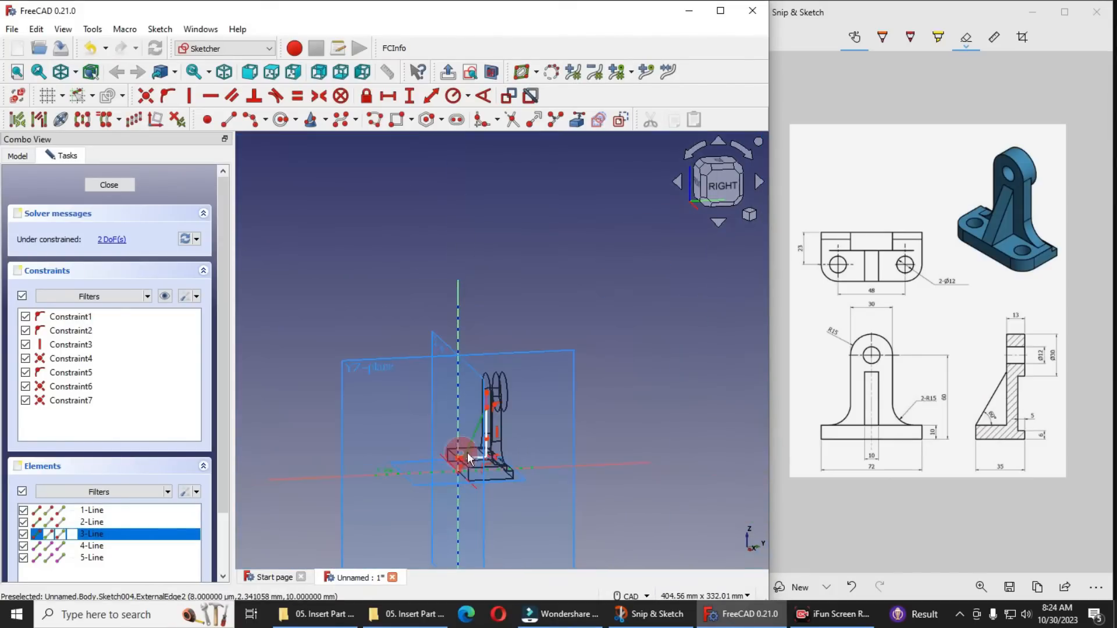
click(579, 445)
scroll(464, 455, up, 9)
click(417, 472)
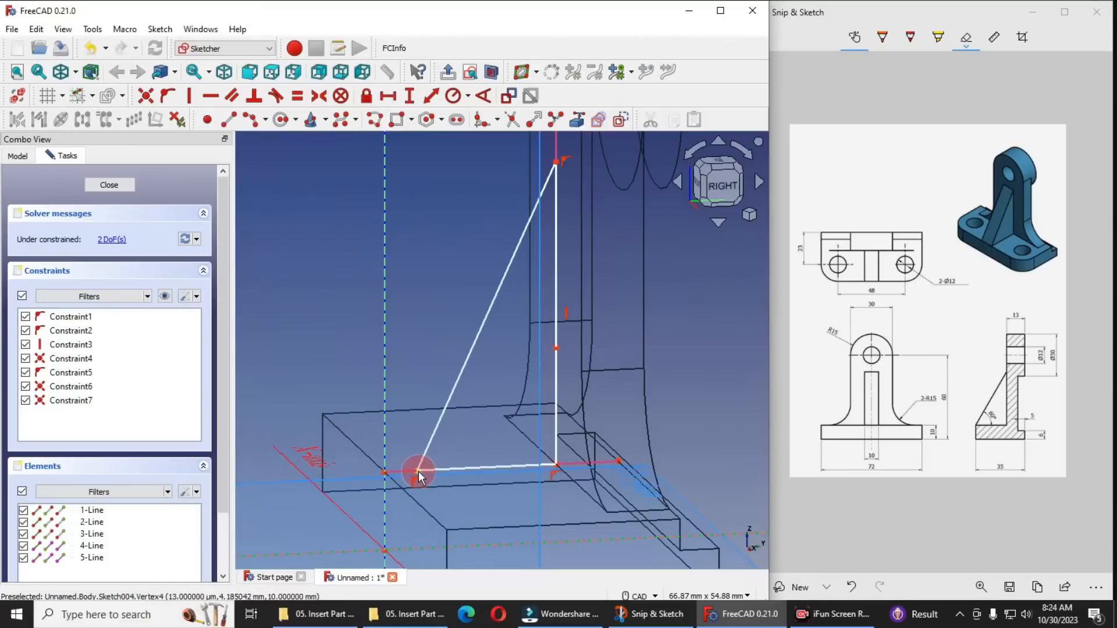
click(383, 472)
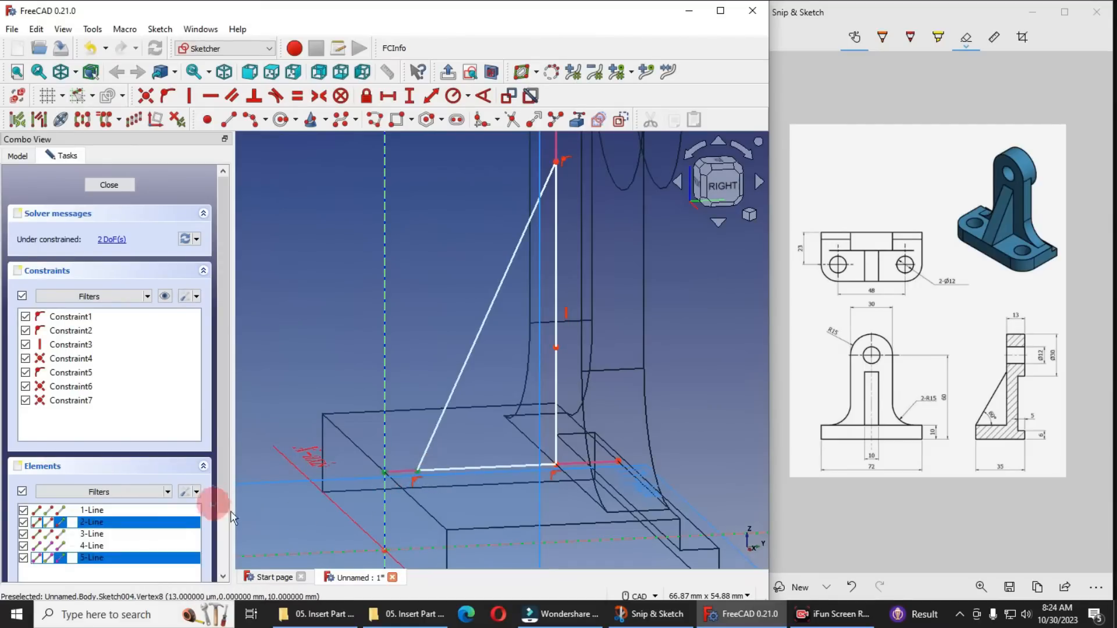
click(145, 96)
Constrain the angle between the triangle's horizontal base line and sloped line to 60°
scroll(523, 381, down, 2)
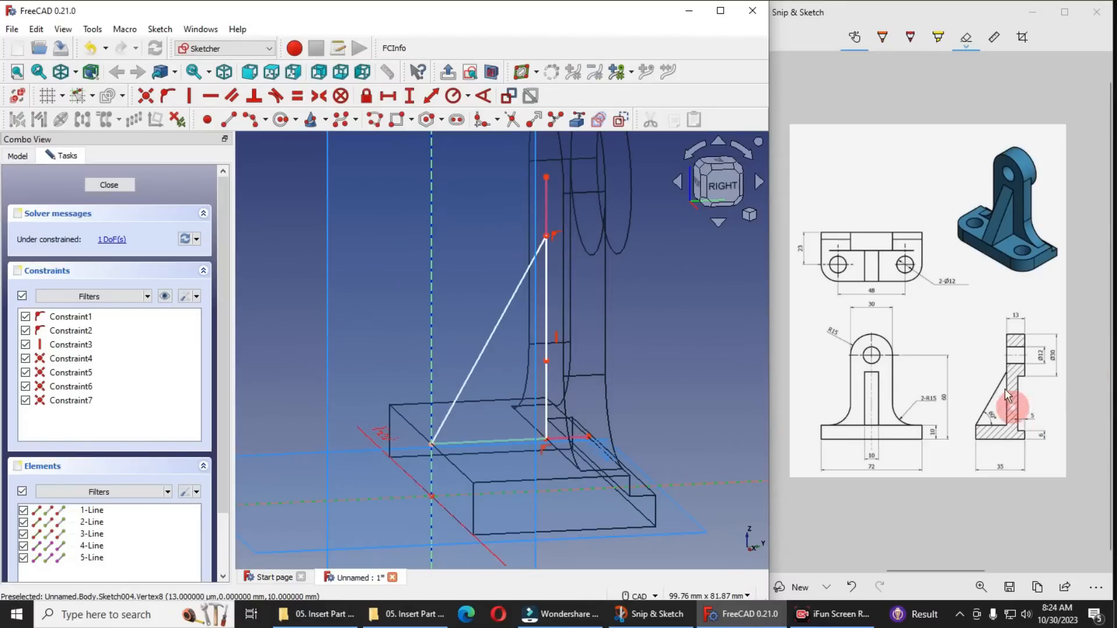
click(478, 444)
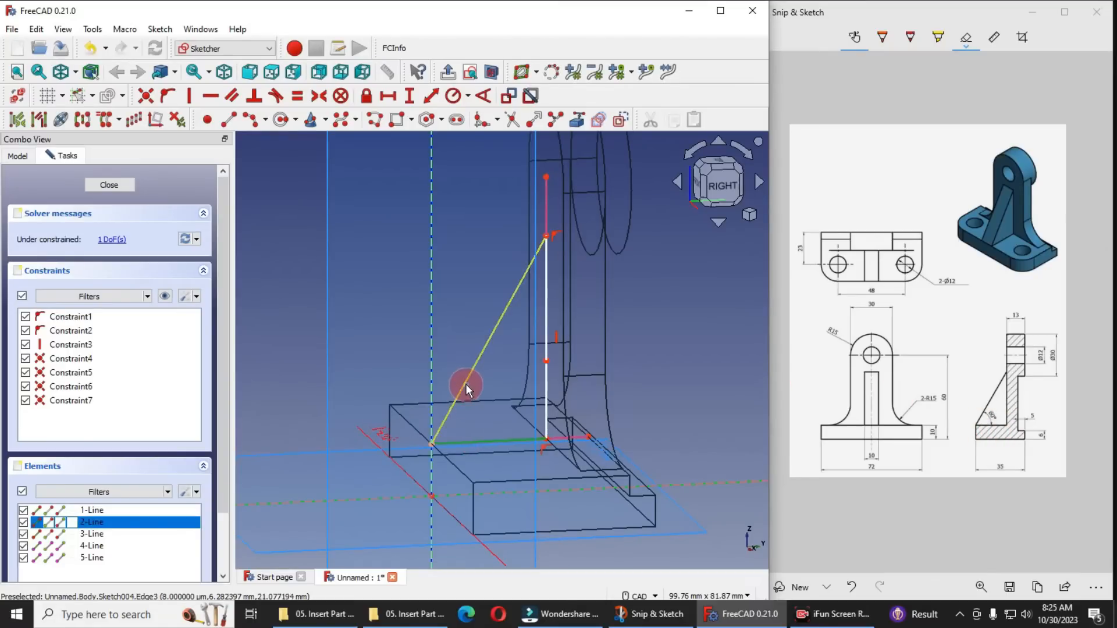
click(466, 390)
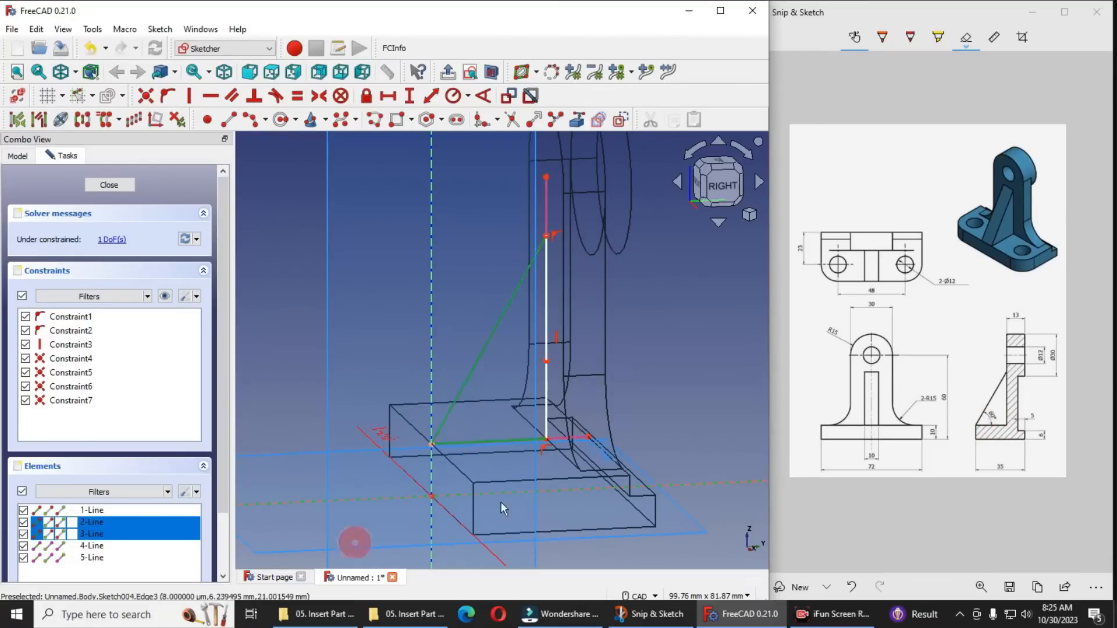
click(488, 98)
text(60)
key(Return)
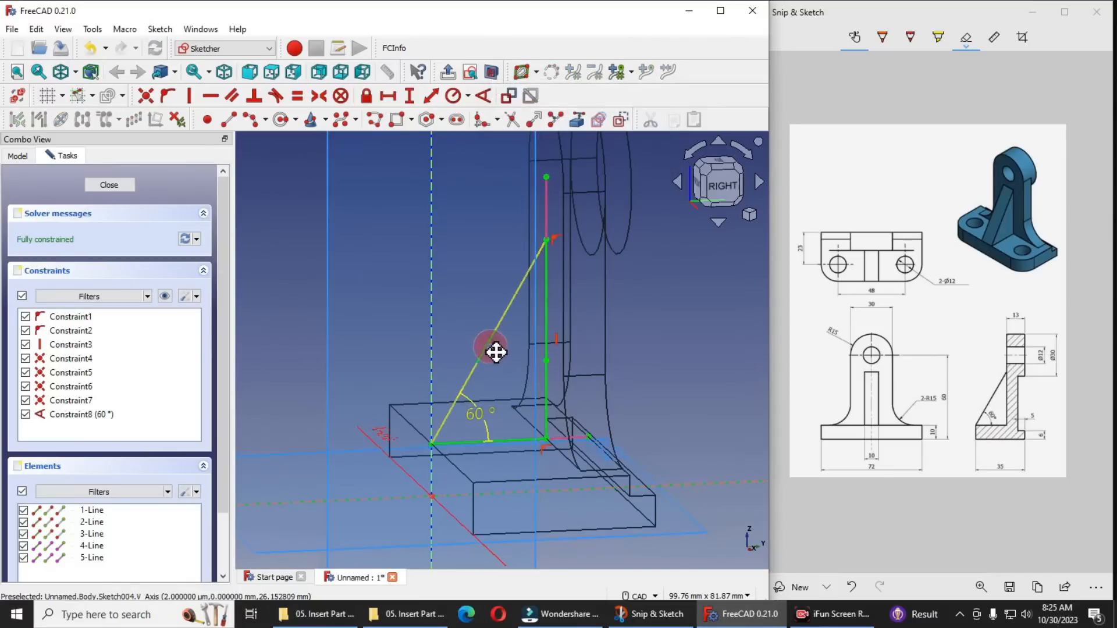
Set the model's draw style to Flat lines
click(75, 72)
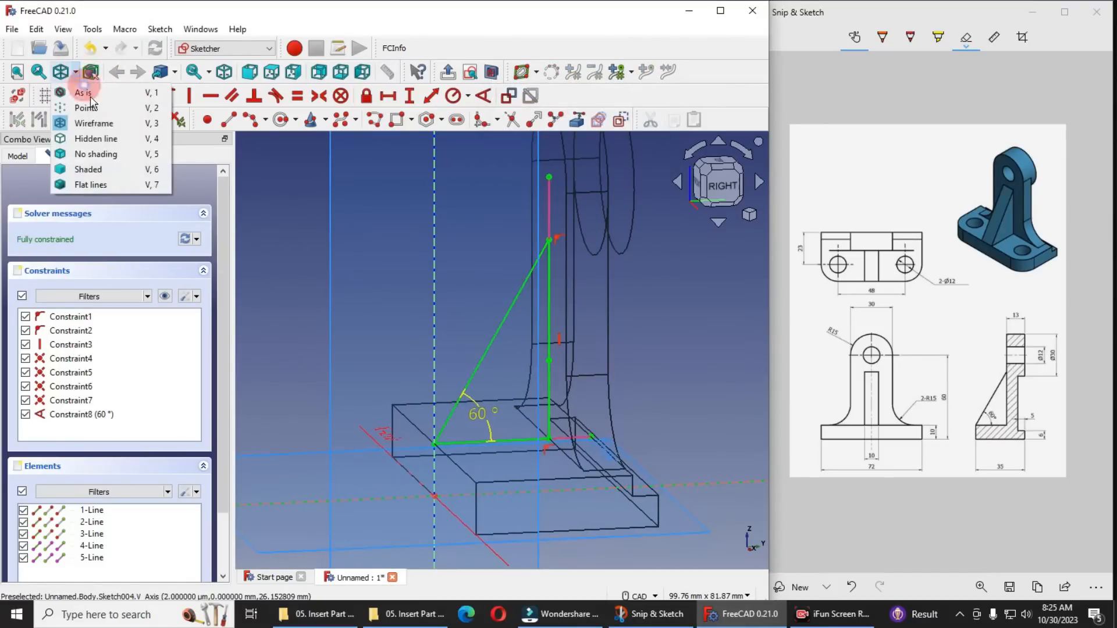
click(102, 183)
scroll(600, 445, down, 2)
mouse_move(497, 399)
middle_down()
mouse_move(578, 406)
mouse_move(531, 414)
mouse_move(494, 395)
middle_up()
Hide the body's origin planes and finish the rib sketch
click(16, 156)
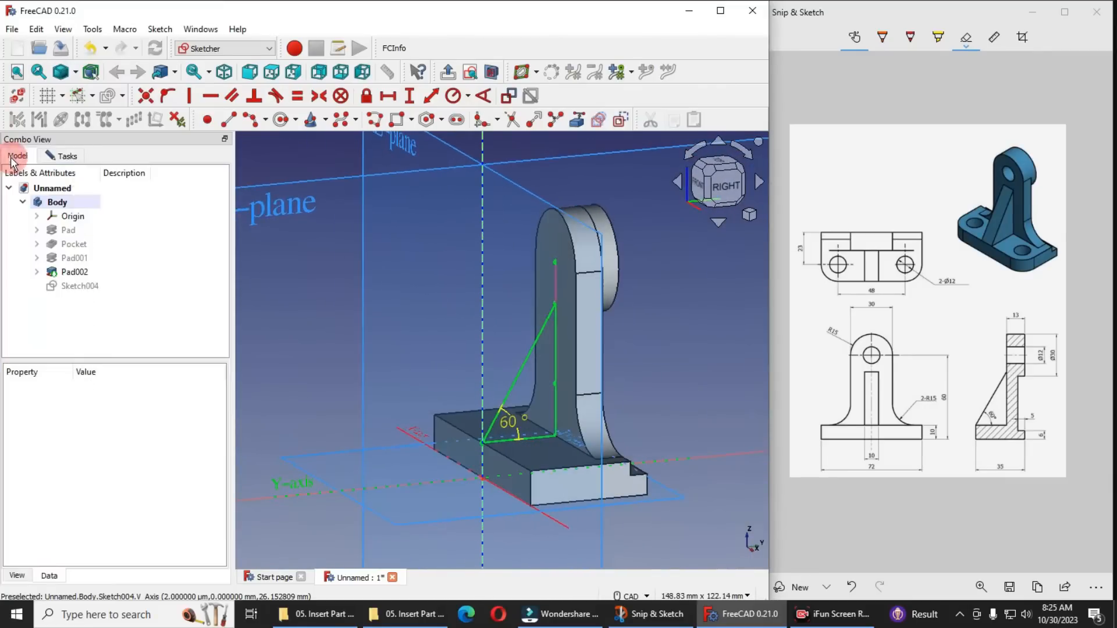
click(73, 215)
key(space)
scroll(526, 353, down, 3)
scroll(528, 362, up, 3)
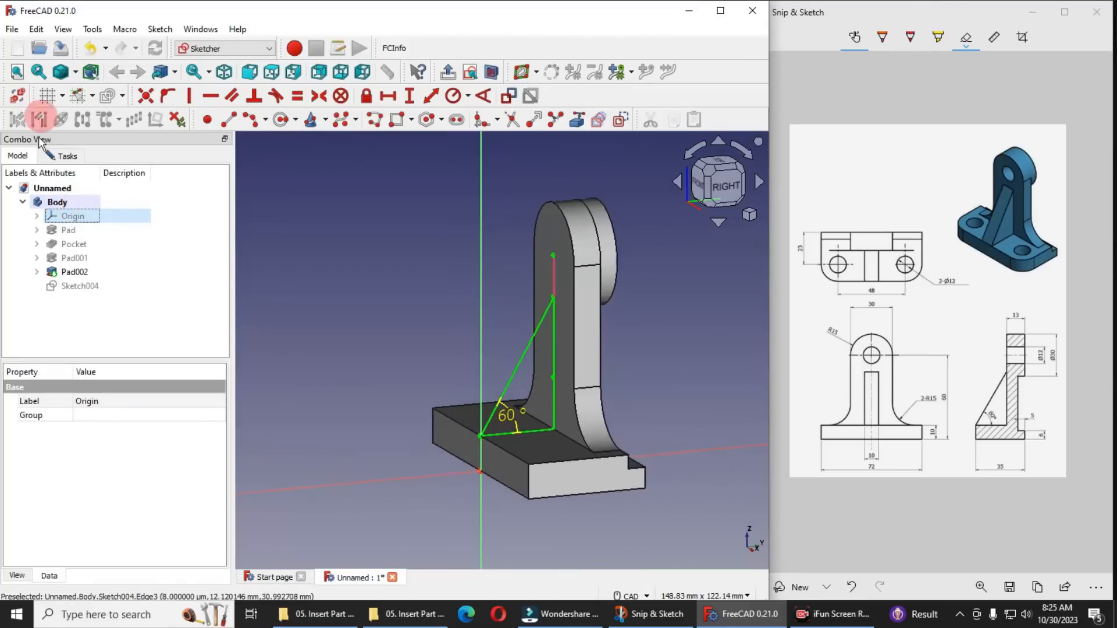
click(63, 157)
click(102, 185)
Pad the triangular rib sketch 10 mm, symmetric to the sketch plane
click(872, 464)
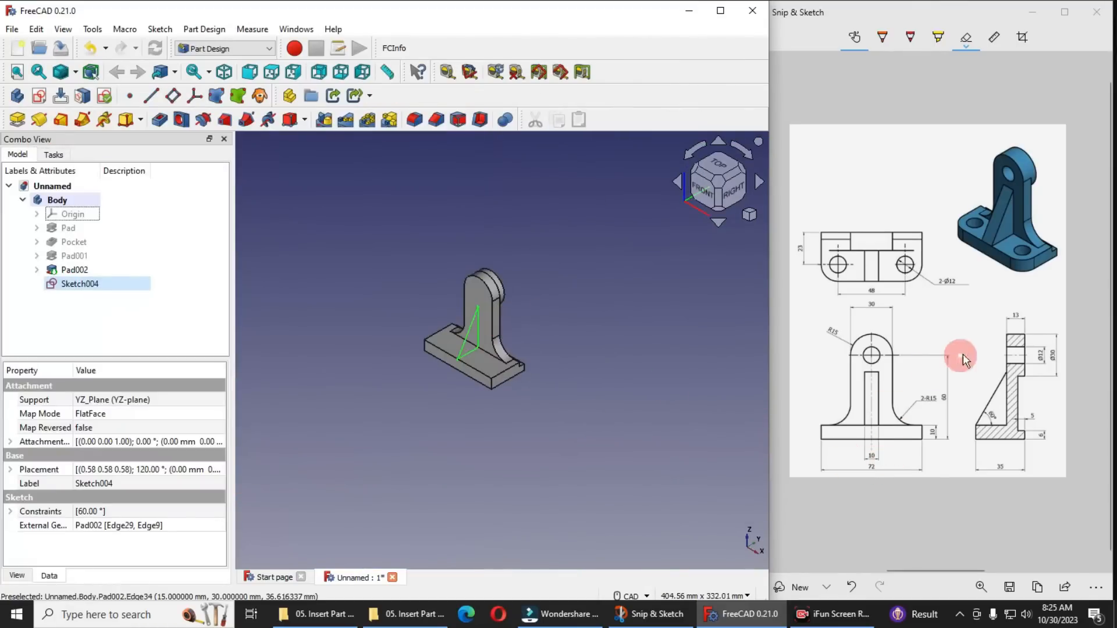
scroll(476, 328, up, 4)
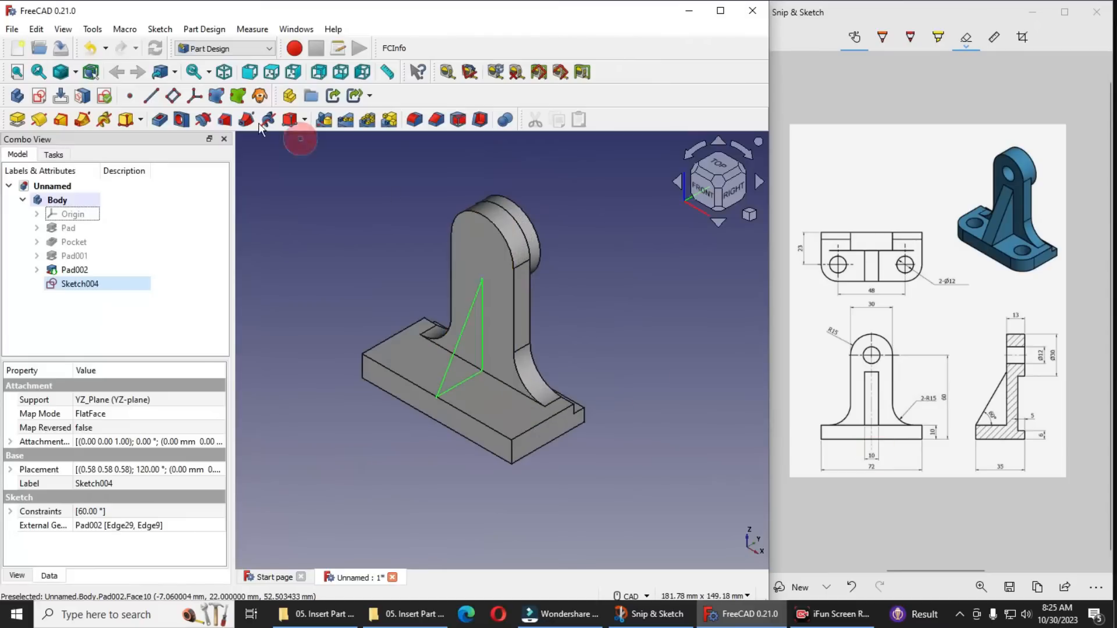
click(18, 120)
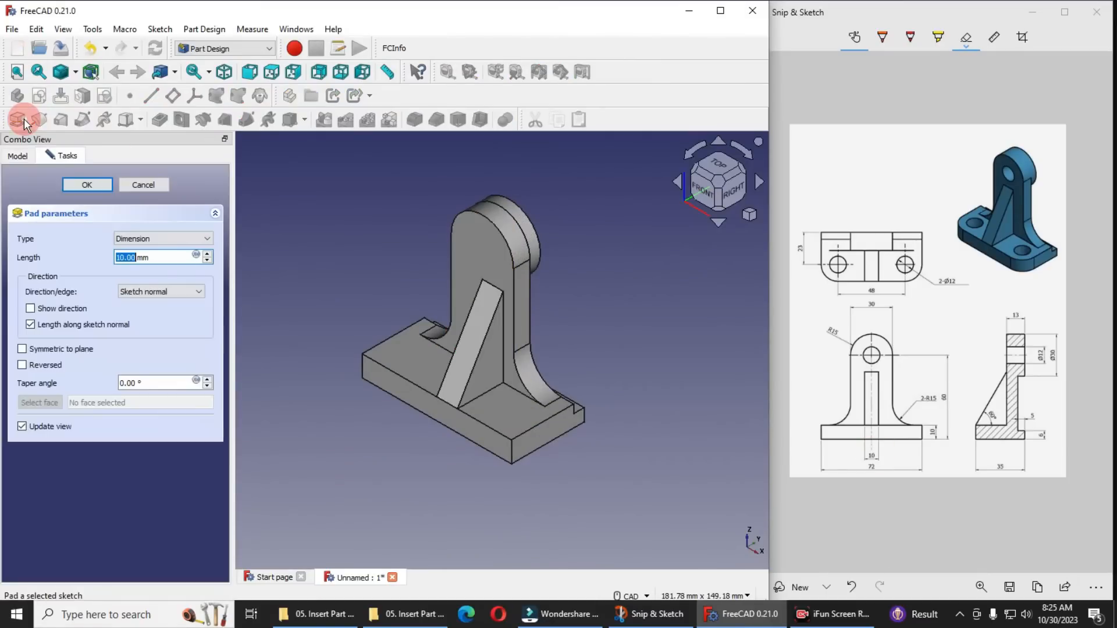
click(22, 349)
click(87, 185)
middle_drag(602, 344, 671, 374)
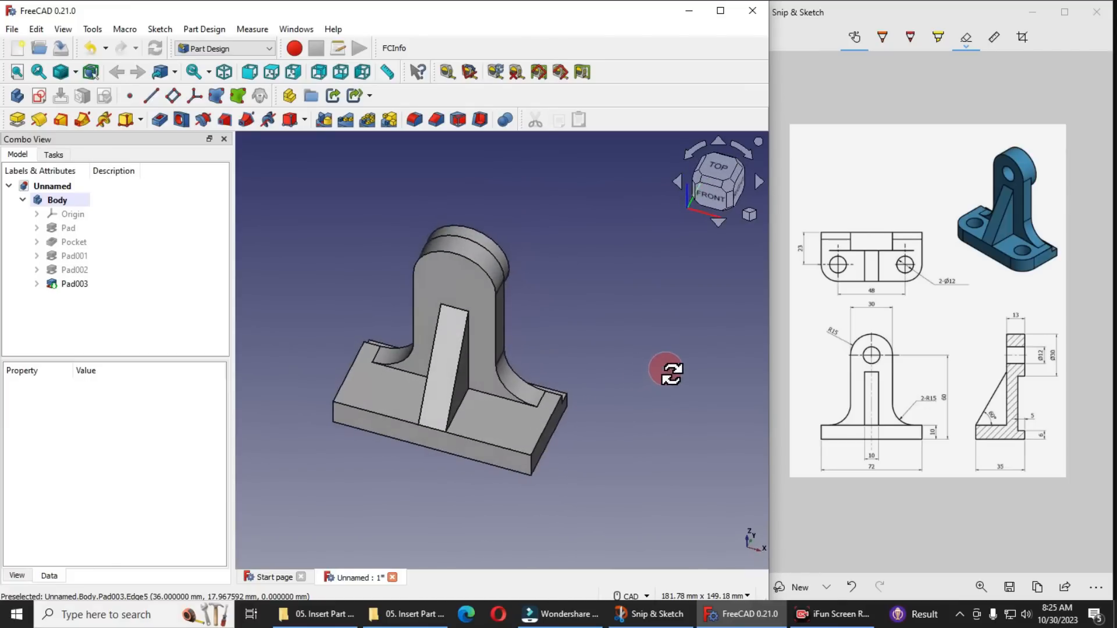
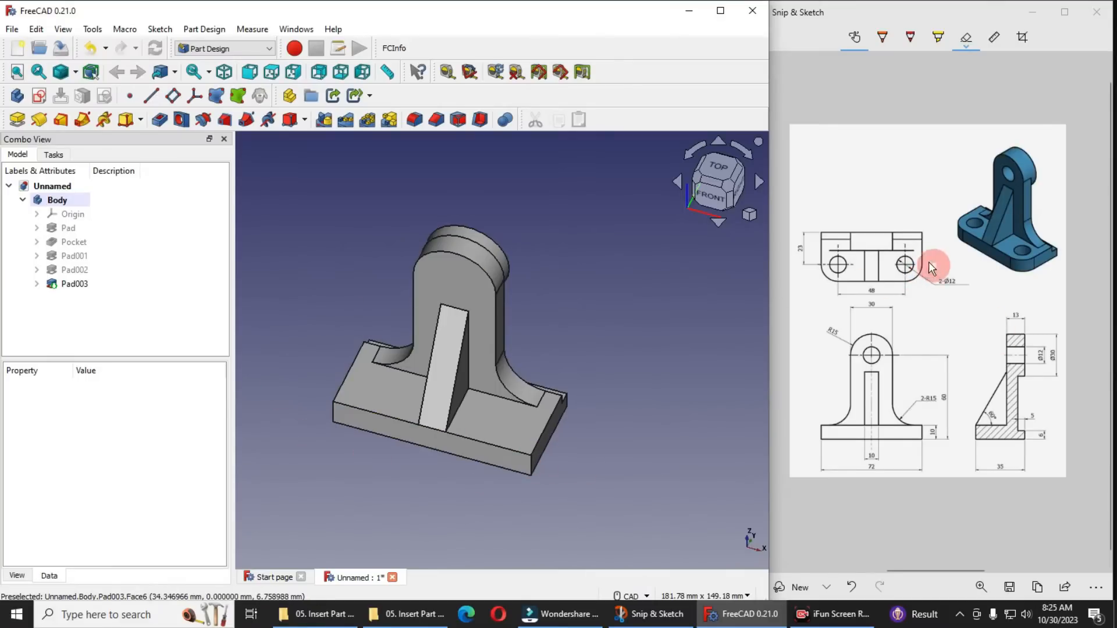
Fillet the two front vertical corner edges of the base with a 10 mm radius
click(529, 468)
ctrl+click(333, 410)
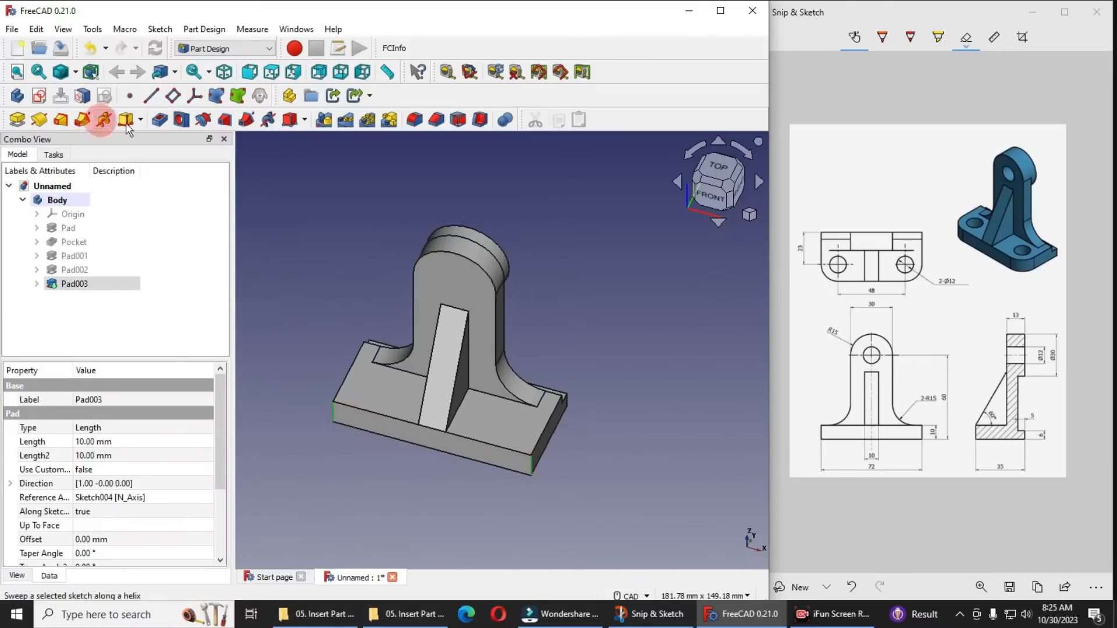
click(415, 120)
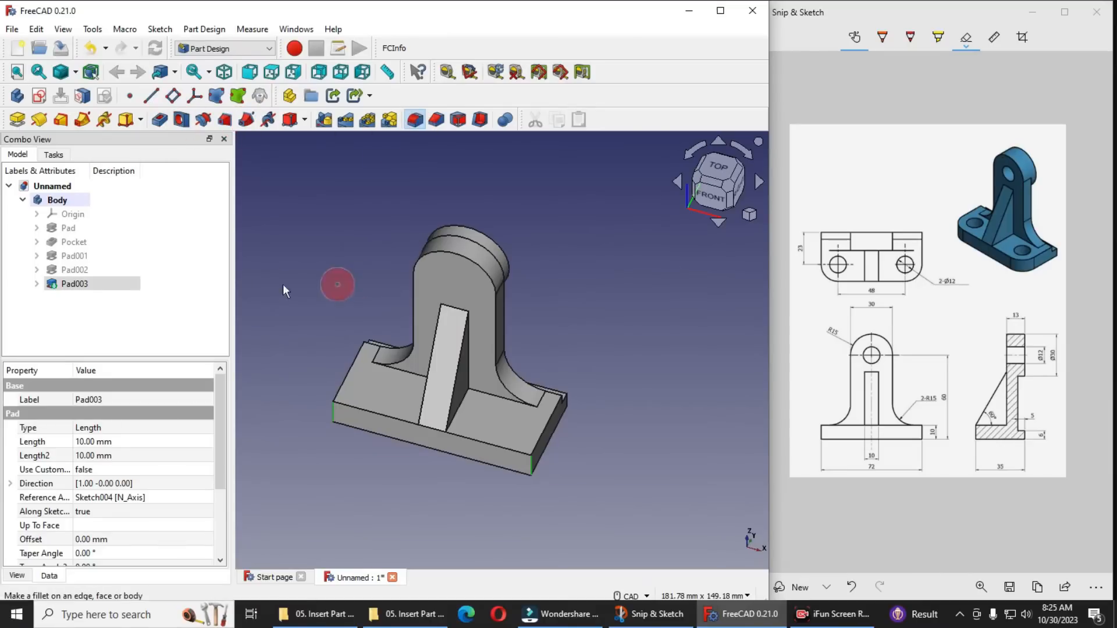
text(20)
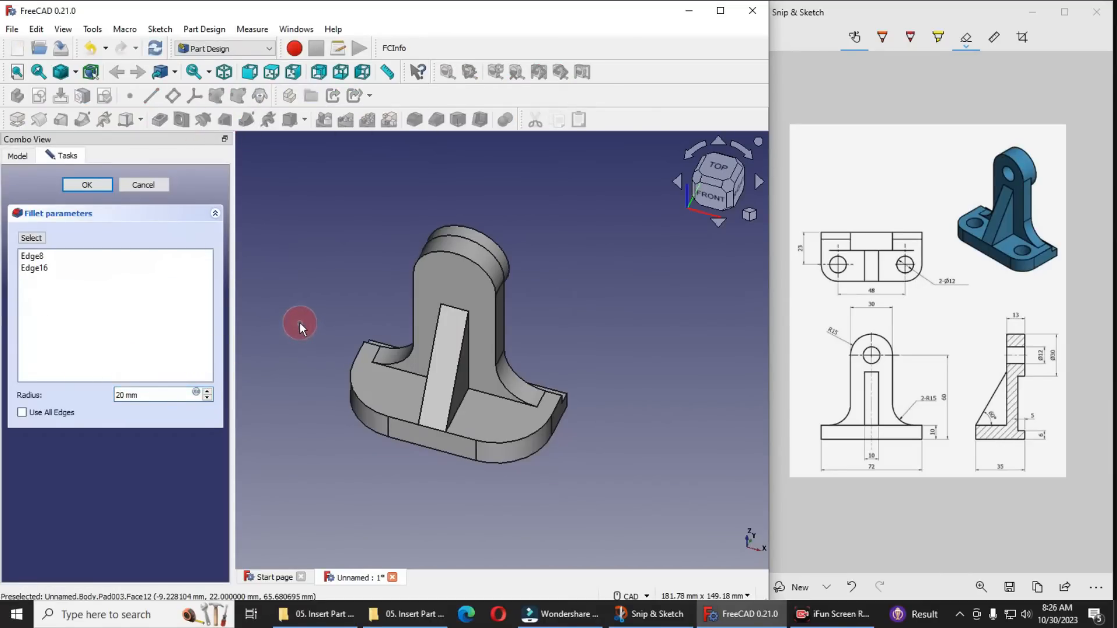
drag(146, 395, 82, 396)
text(10)
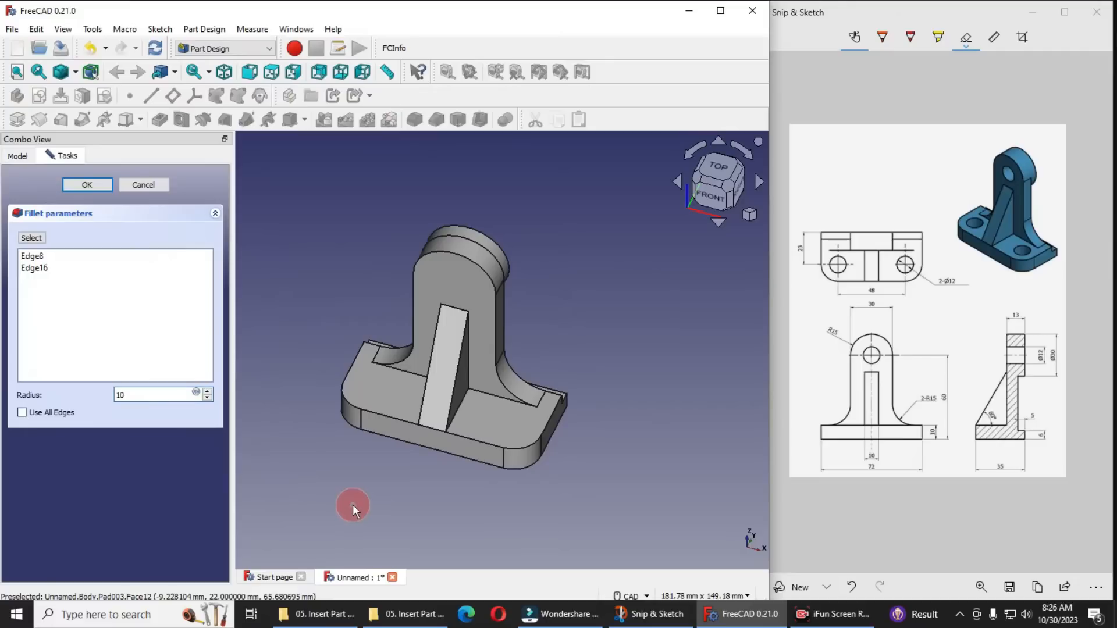
click(721, 172)
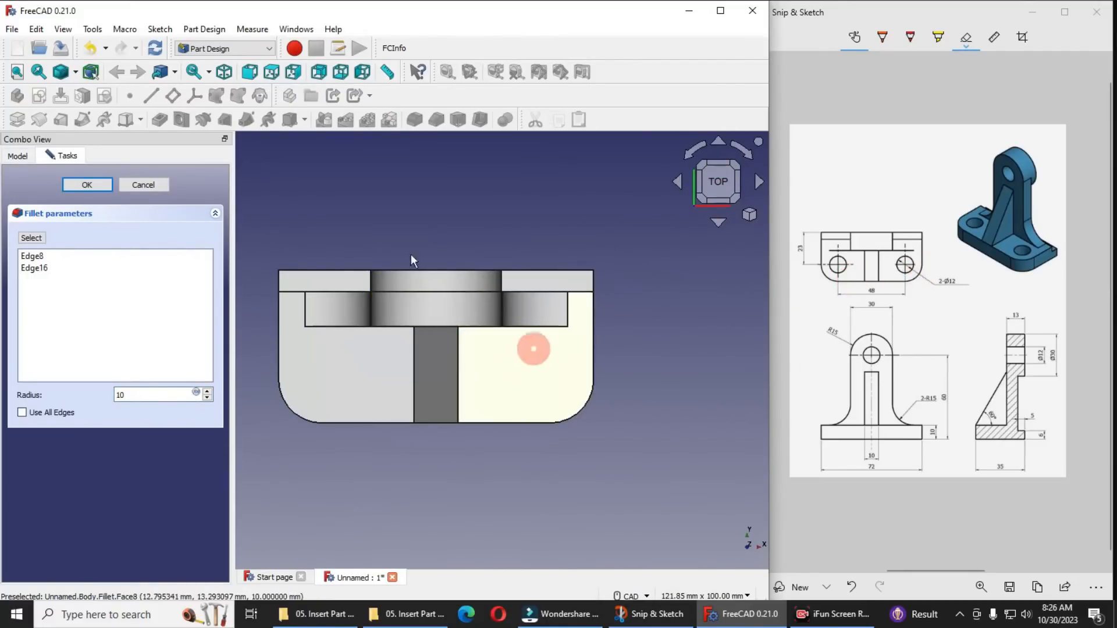
click(82, 185)
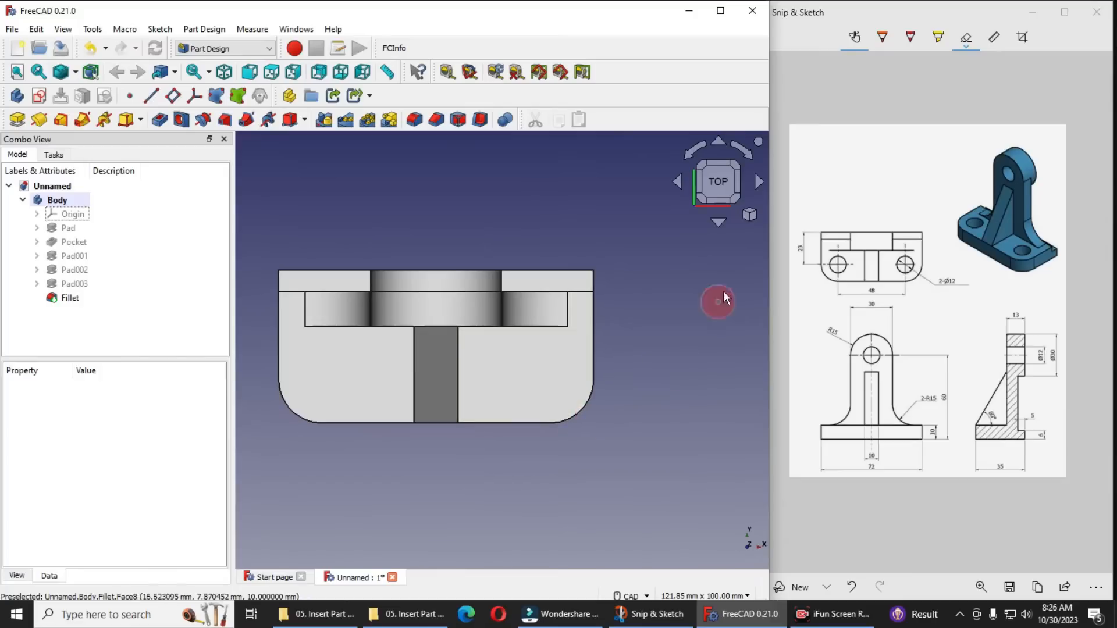
Start a sketch on the base's top face and reference its two rounded corner arcs as external geometry
click(753, 219)
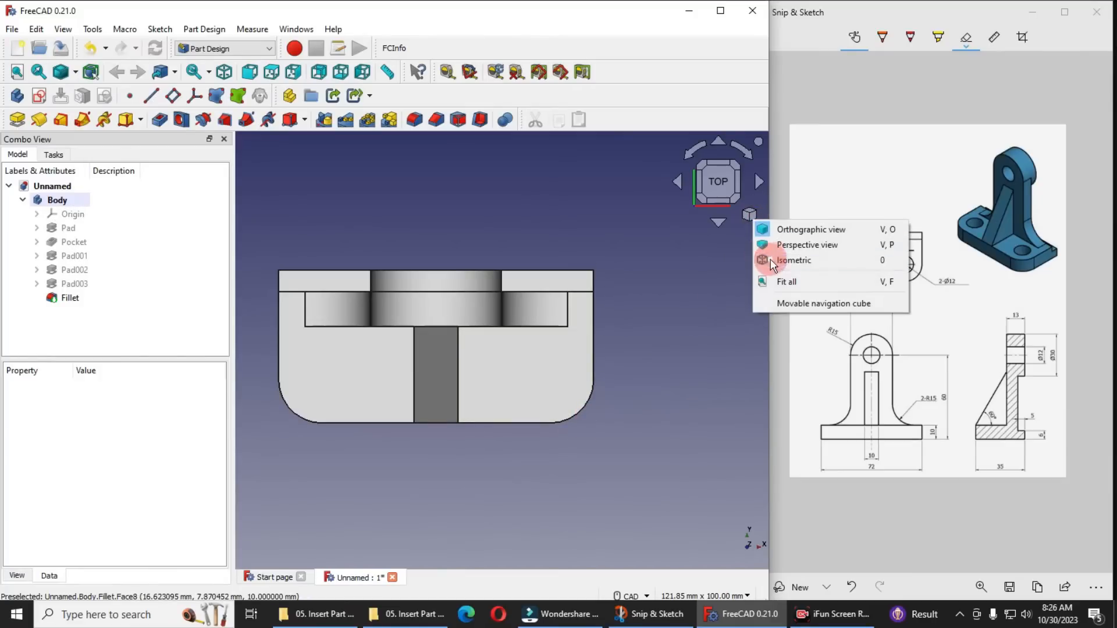
click(770, 259)
click(474, 497)
scroll(587, 466, down, 2)
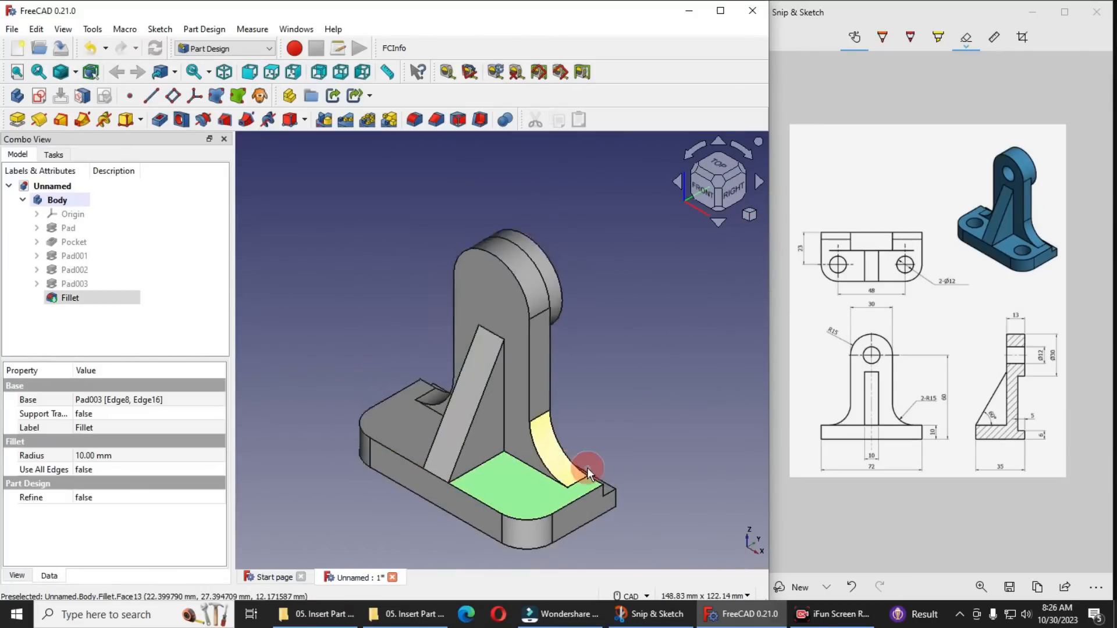
click(40, 97)
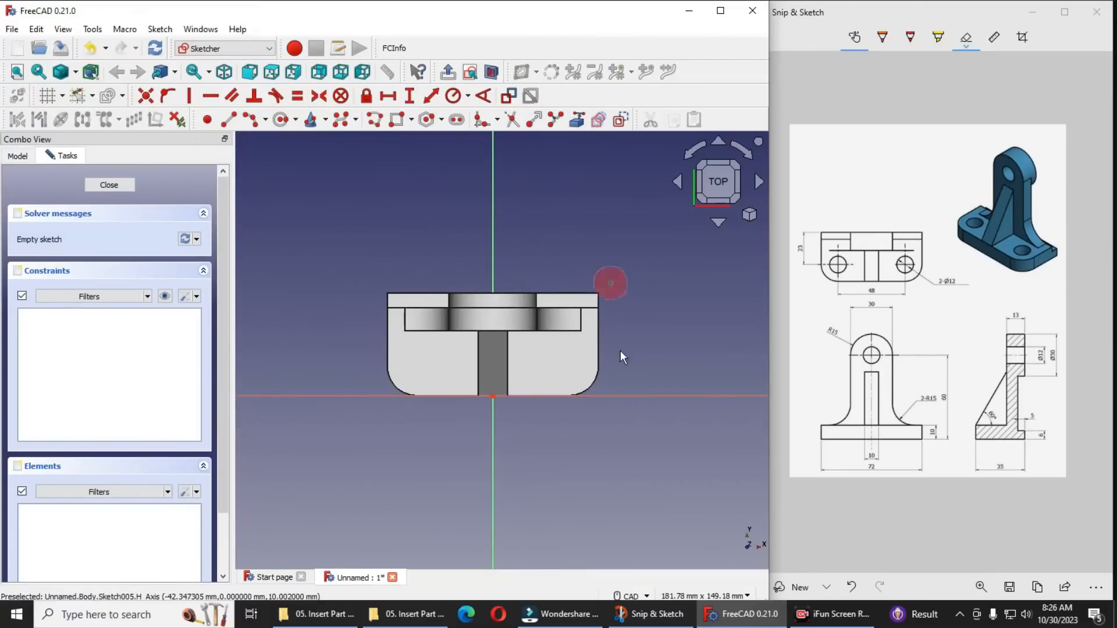
click(590, 381)
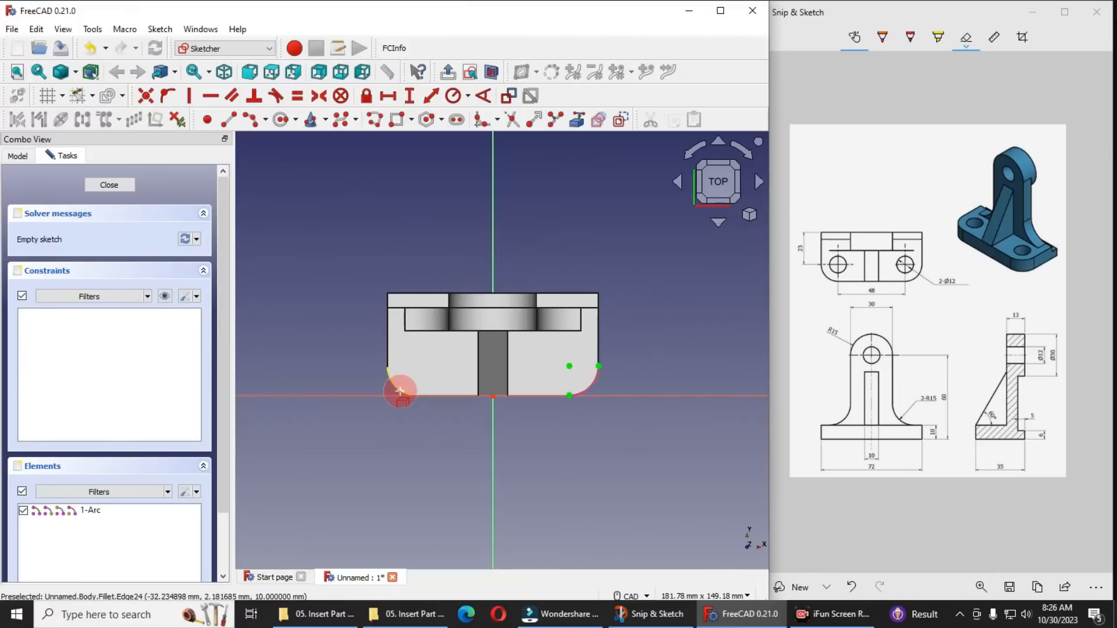
scroll(549, 381, up, 2)
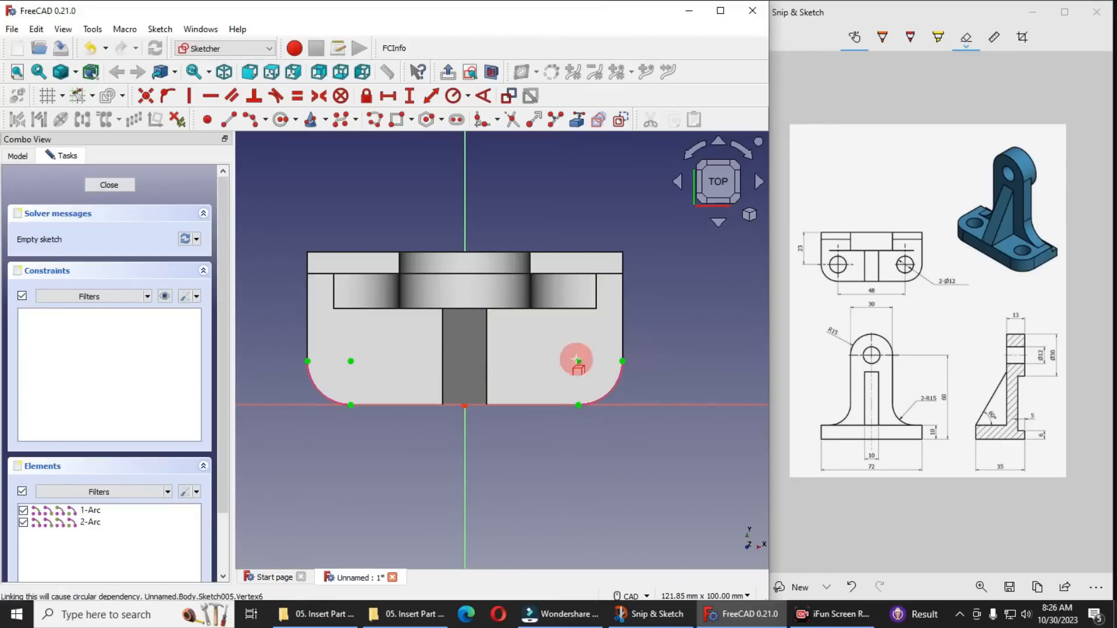
scroll(601, 392, down, 1)
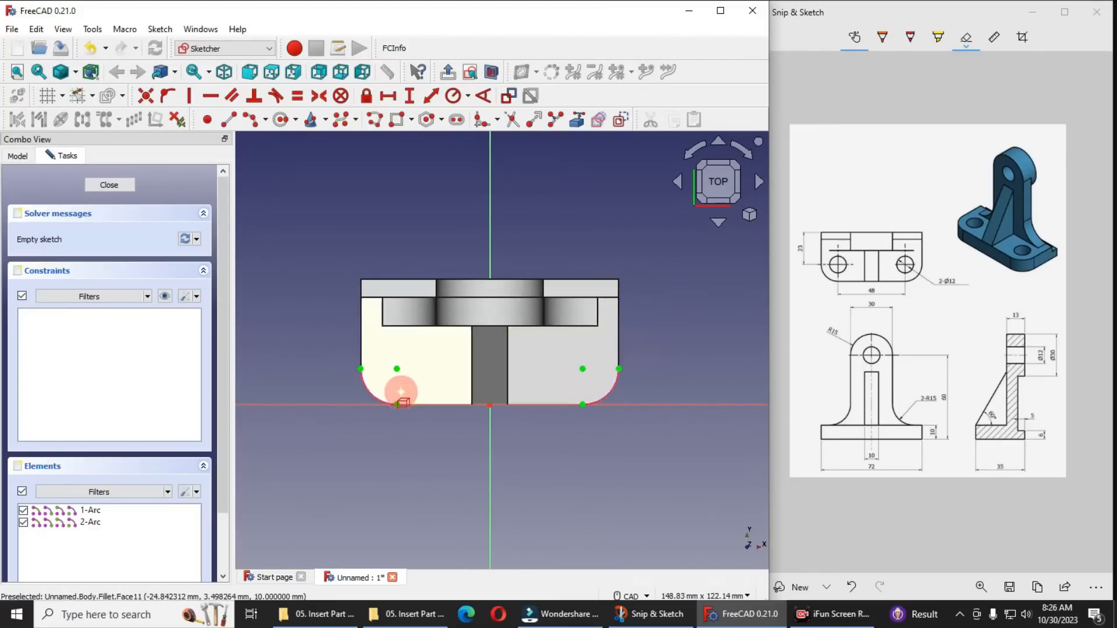
scroll(401, 391, up, 1)
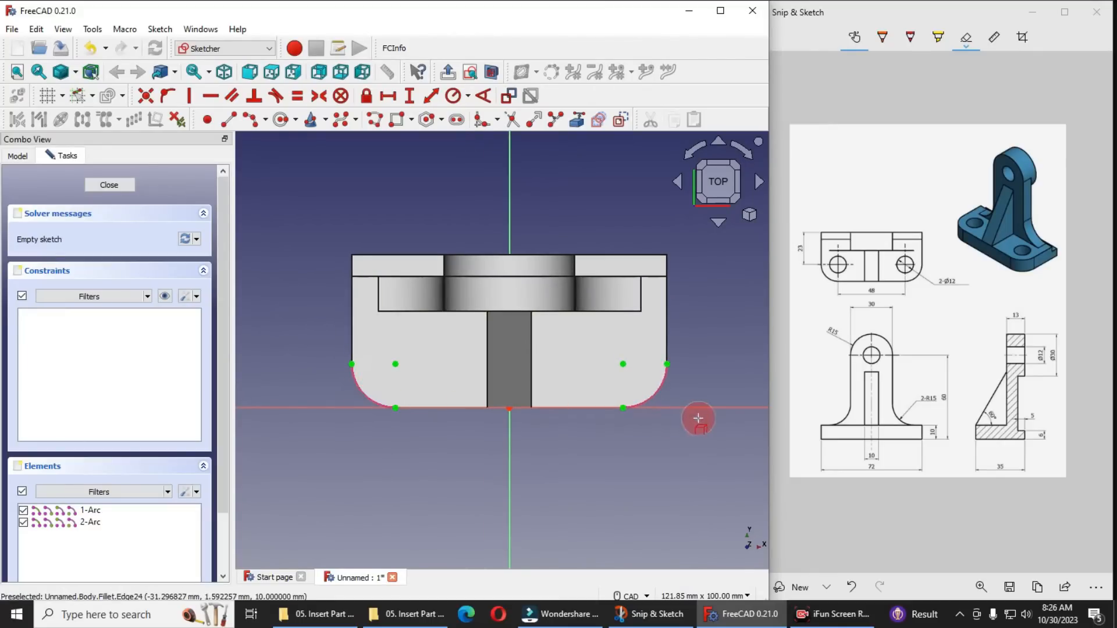
Draw a circle at the centre point of each referenced corner arc, the left one about 10.4 mm in diameter
click(282, 120)
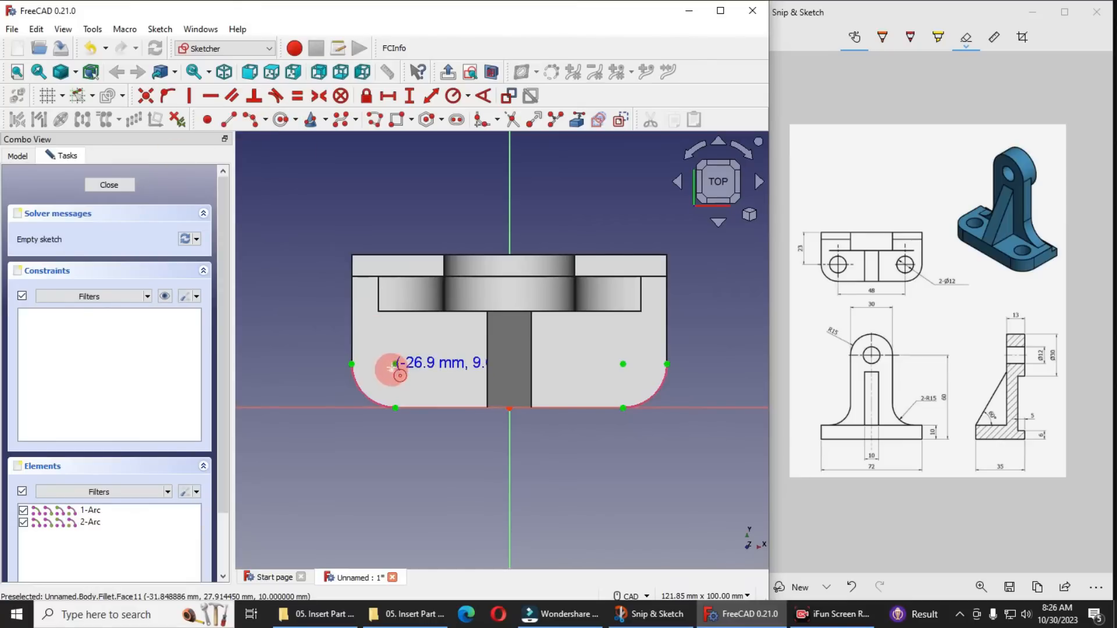
click(400, 375)
click(409, 384)
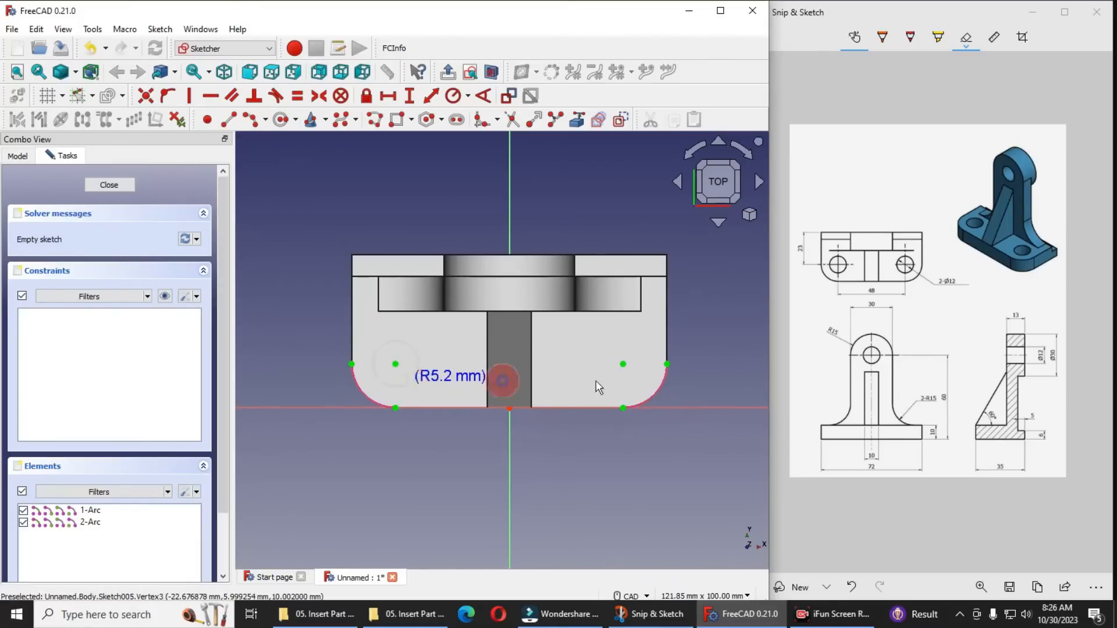
click(623, 364)
click(642, 388)
scroll(439, 378, up, 2)
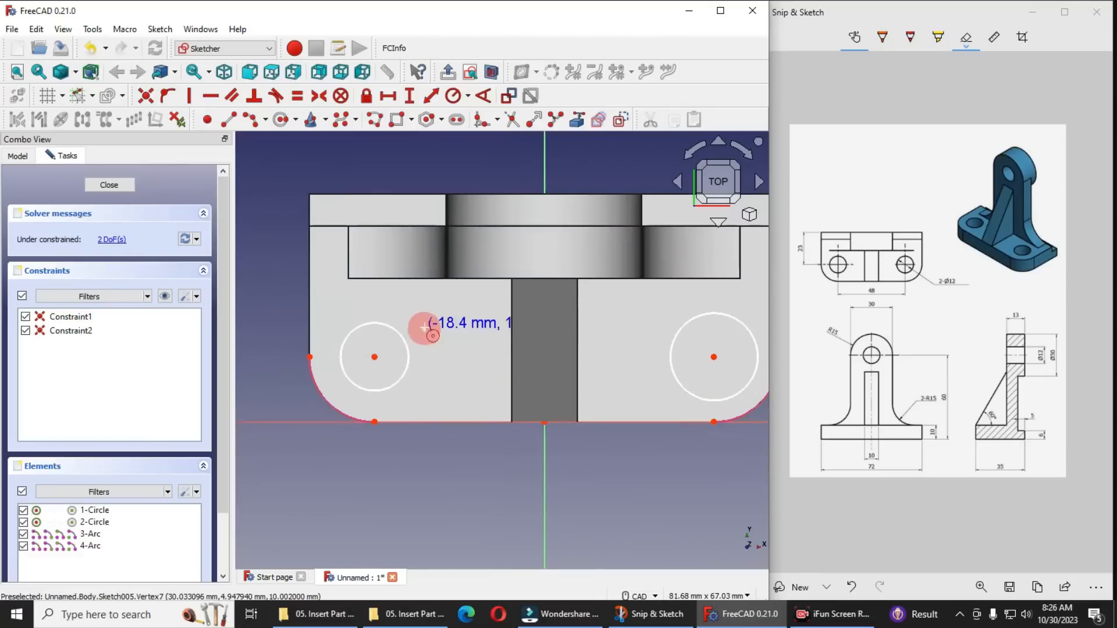
scroll(392, 441, down, 2)
right_click(374, 403)
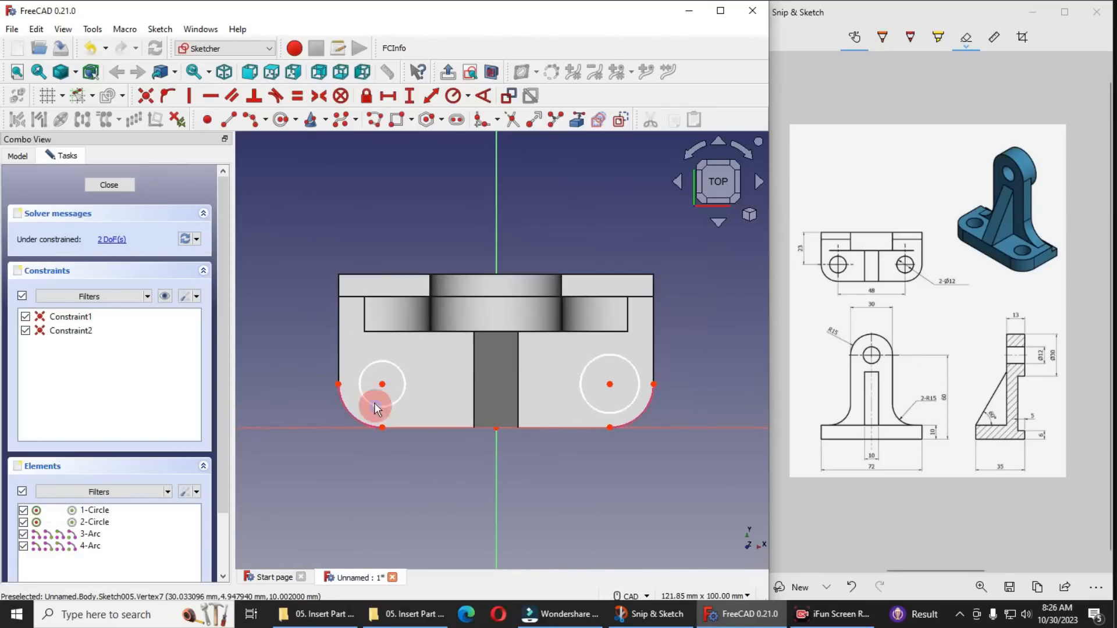
Constrain the left circle's diameter to 12 mm
click(378, 406)
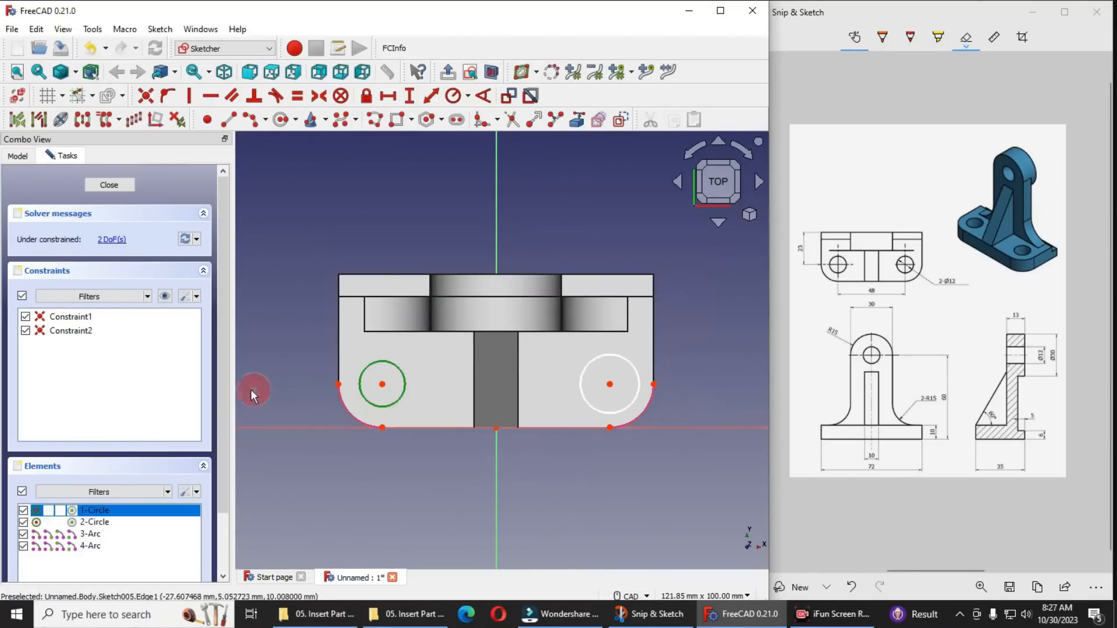
click(468, 97)
click(489, 130)
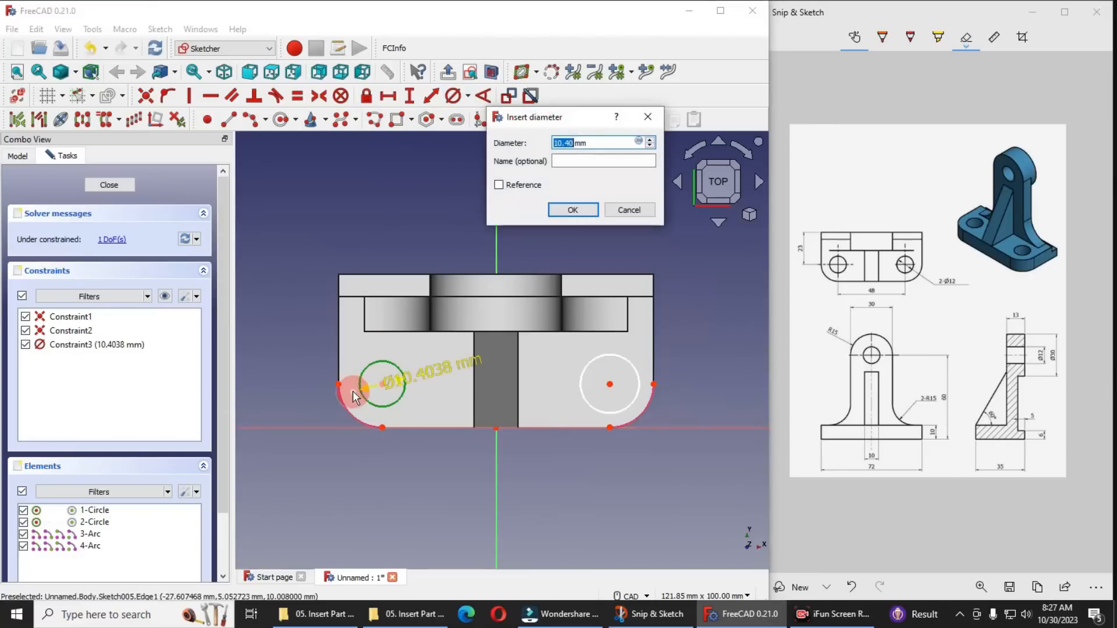
text(12)
key(Return)
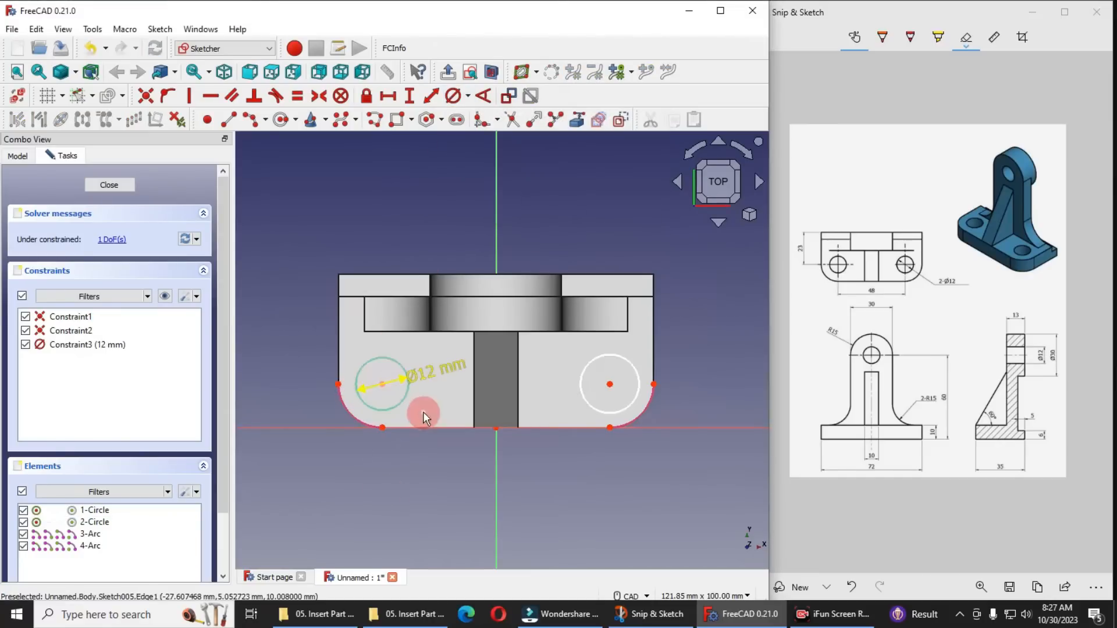
Make the two circles equal in size and finish the hole sketch
scroll(424, 411, up, 1)
click(388, 404)
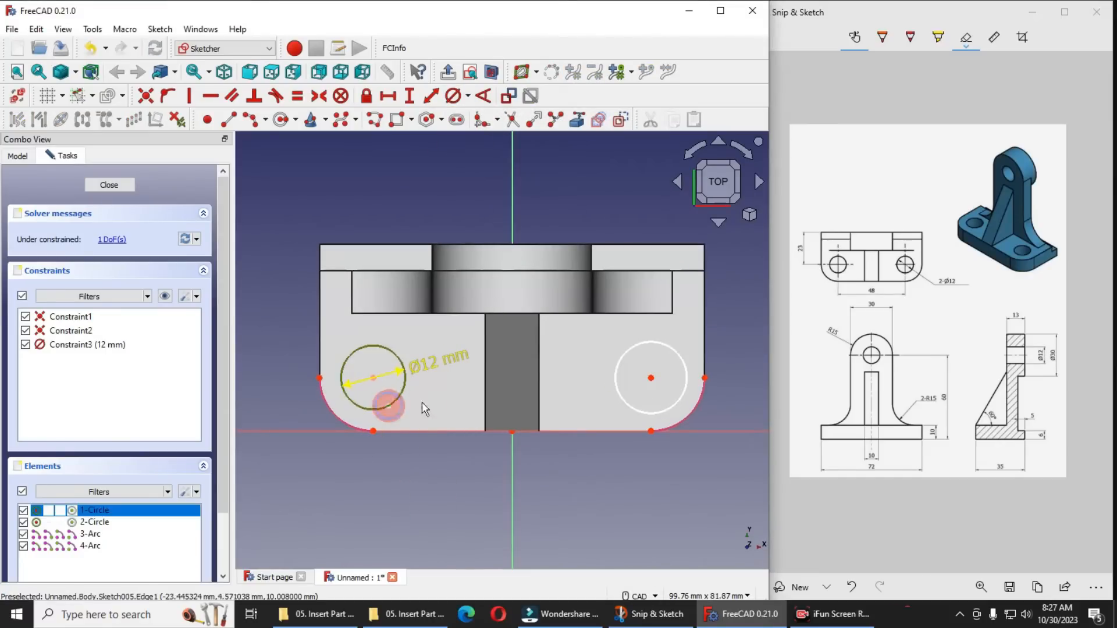
click(649, 414)
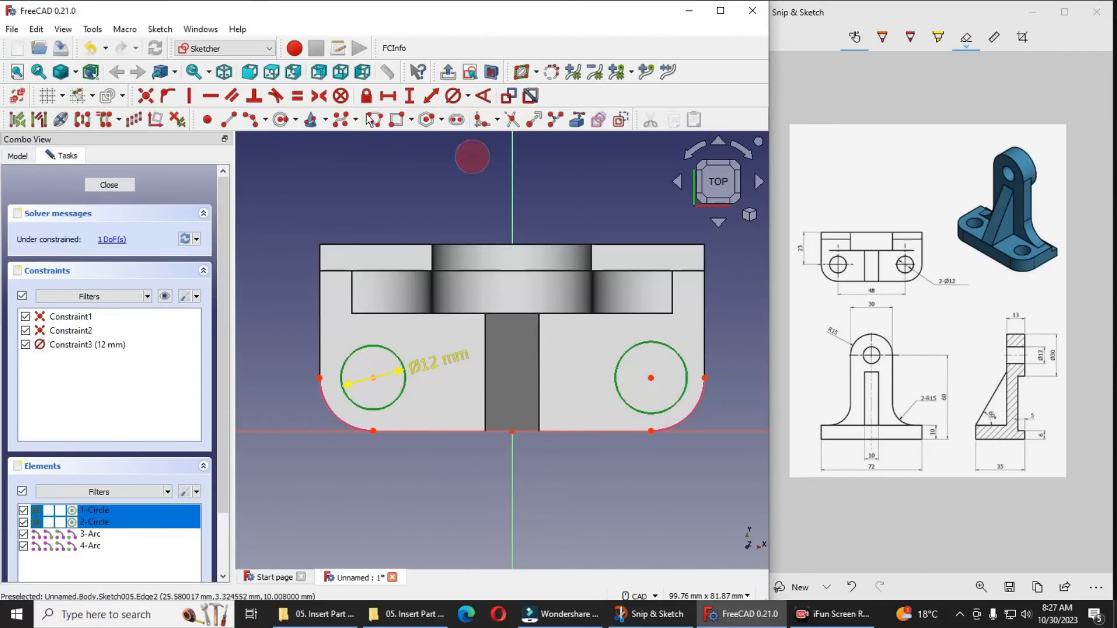
click(300, 94)
scroll(561, 436, down, 2)
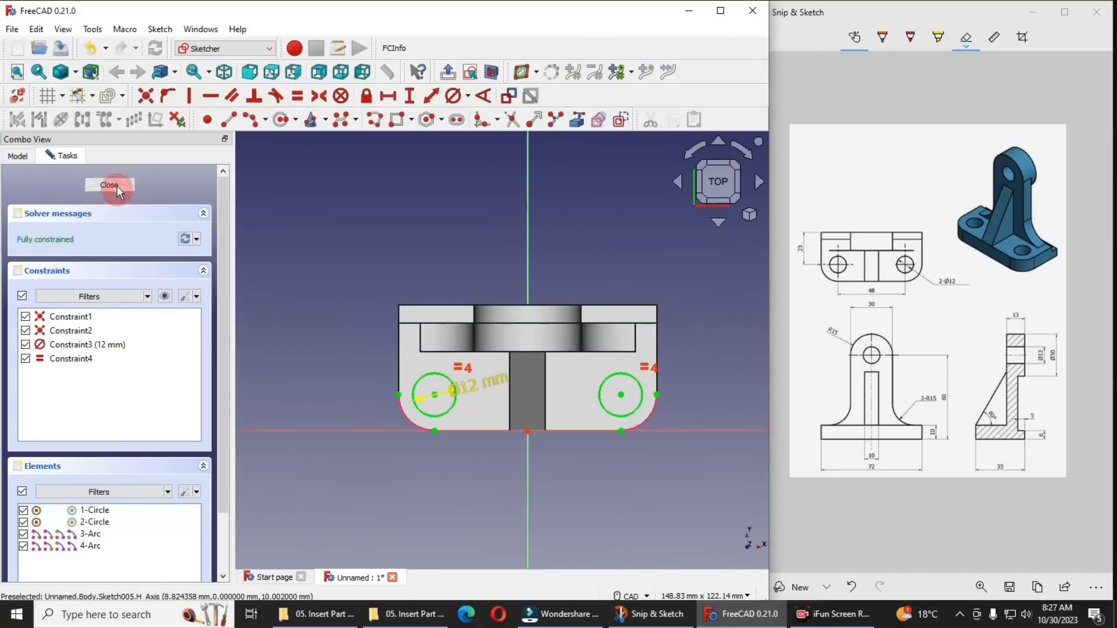
click(110, 185)
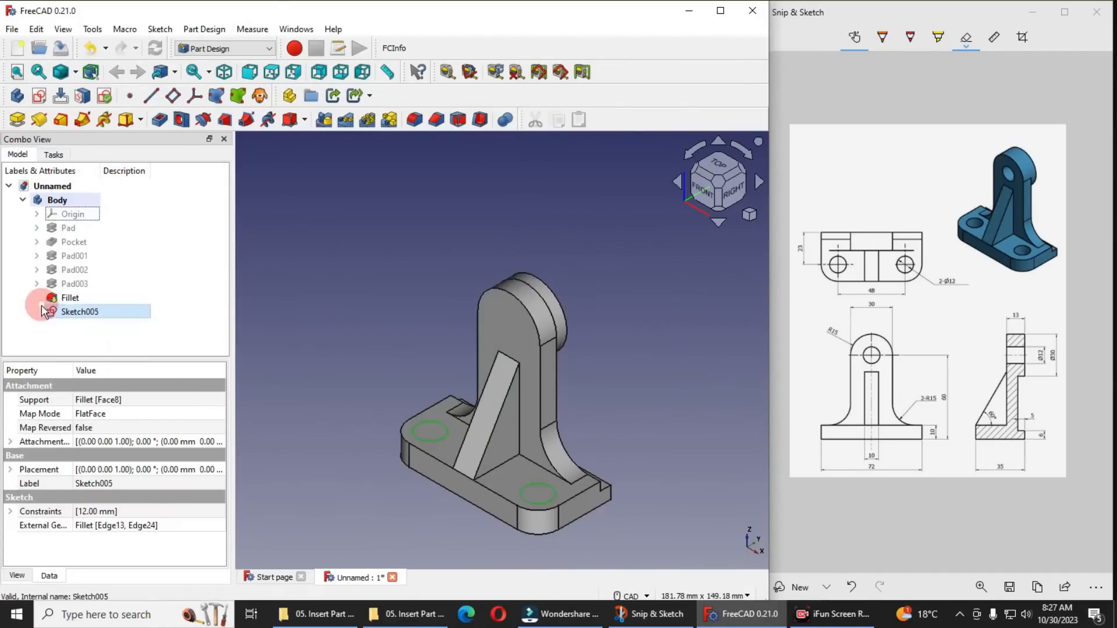
Pocket the two-circle sketch with type Through all to cut the base's mounting holes
click(161, 120)
click(150, 239)
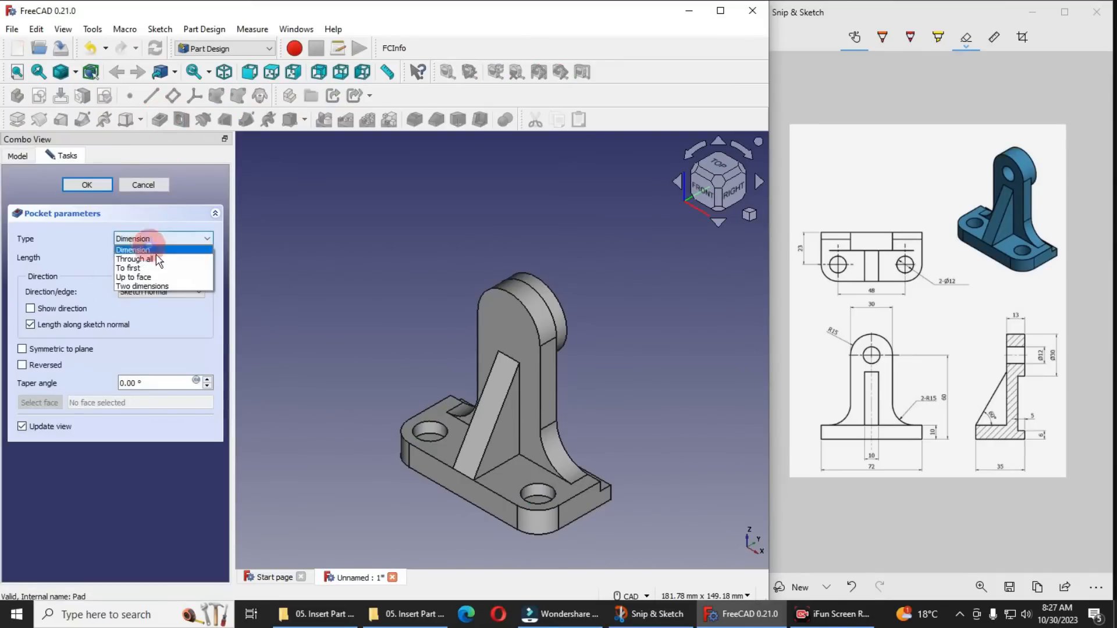
click(152, 258)
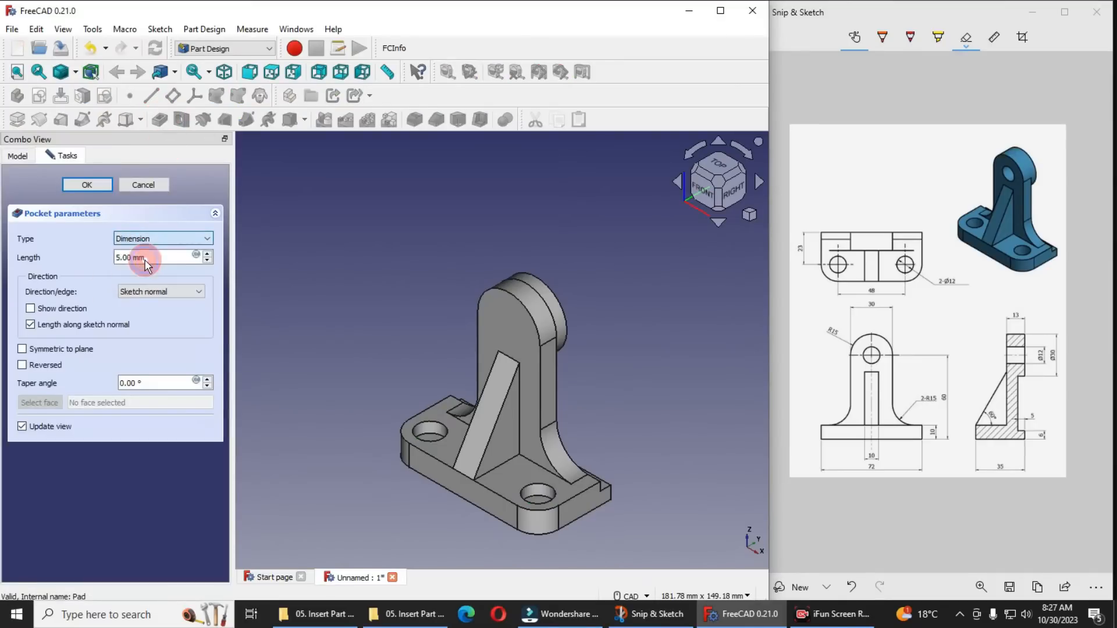
click(89, 185)
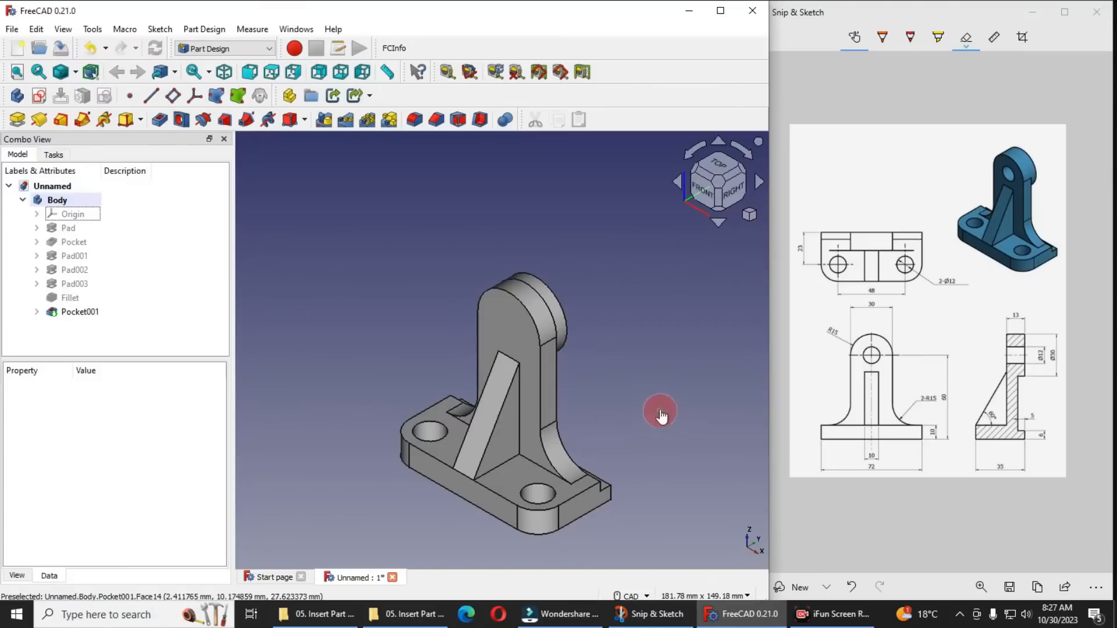
Start a sketch on the upright plate's front face and reference its rounded top arc as external geometry
scroll(586, 319, down, 1)
scroll(579, 331, down, 1)
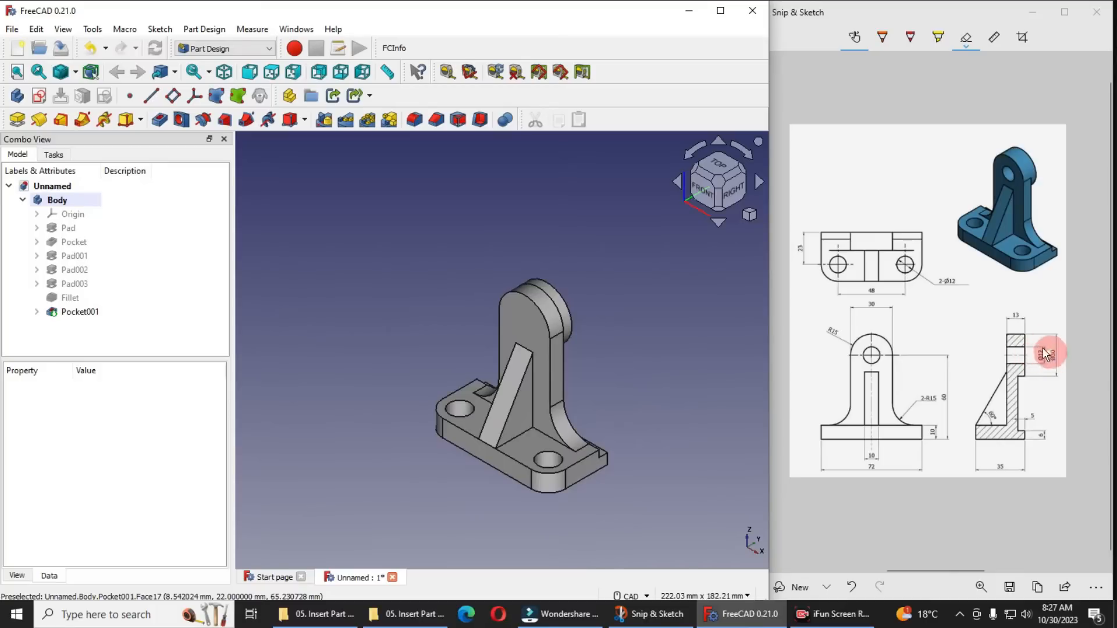
scroll(517, 317, up, 2)
click(508, 319)
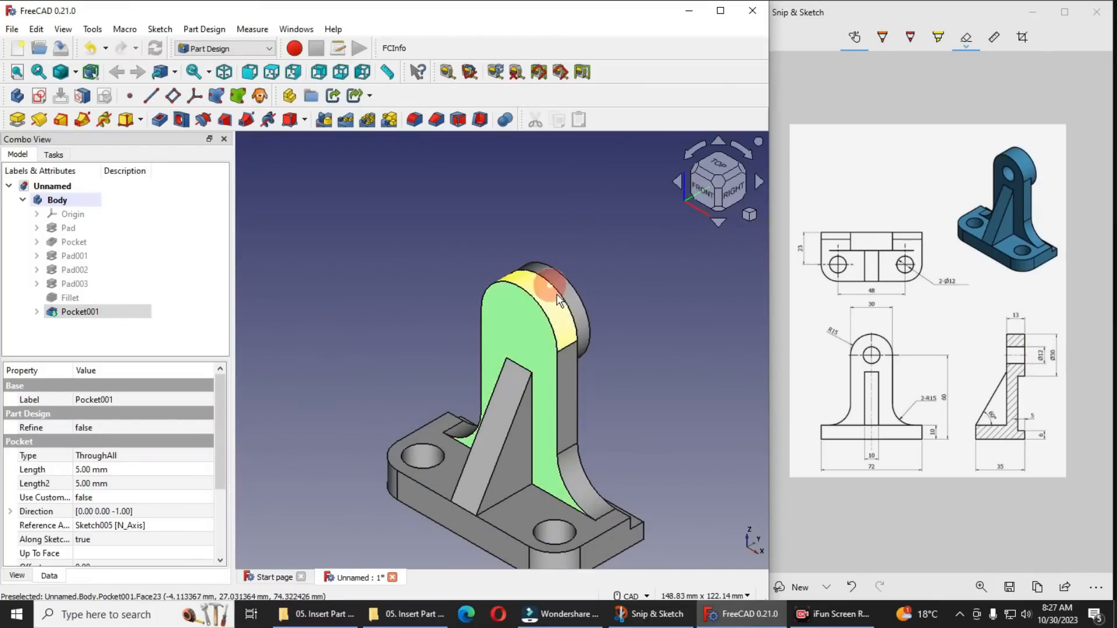
click(40, 97)
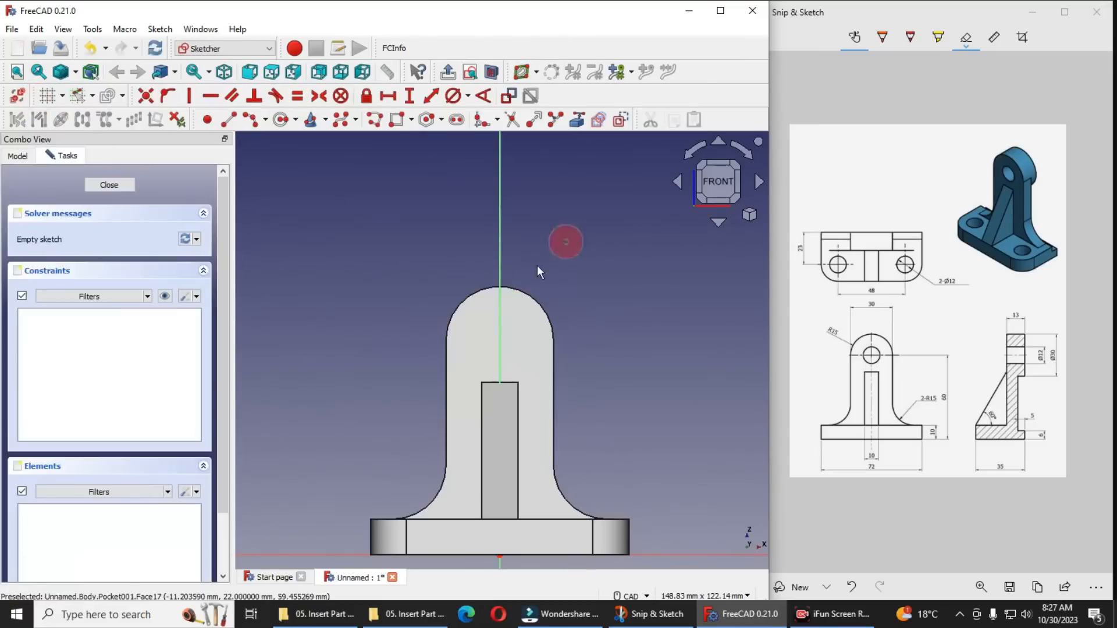
click(749, 215)
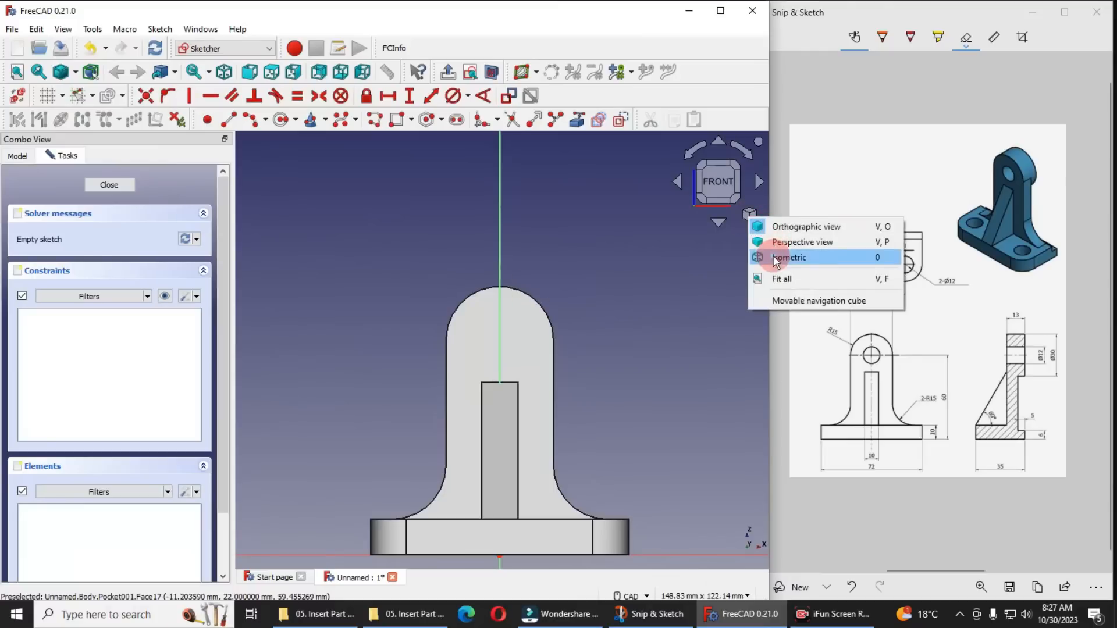
click(762, 257)
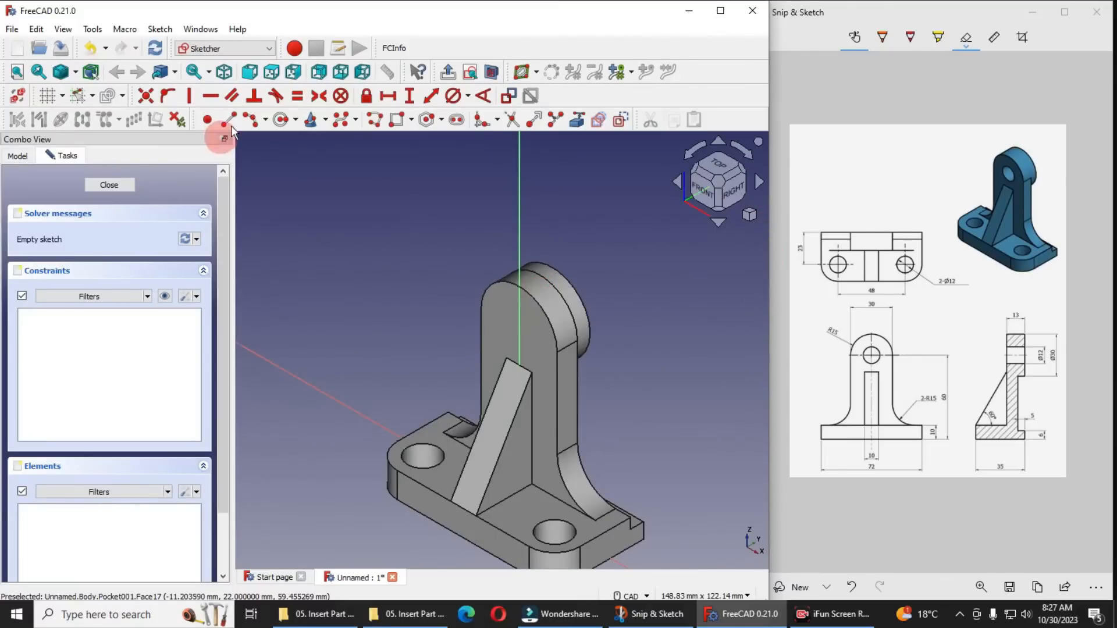
click(524, 287)
right_click(374, 224)
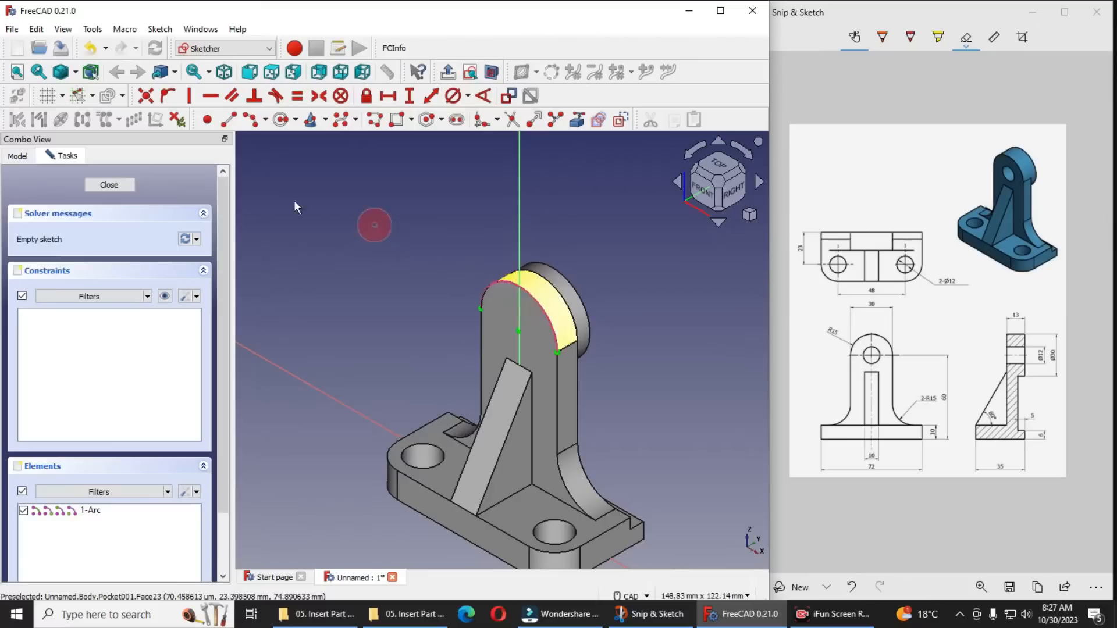
Sketch a circle about 19 mm in diameter, centred on the referenced top arc's centre
click(282, 121)
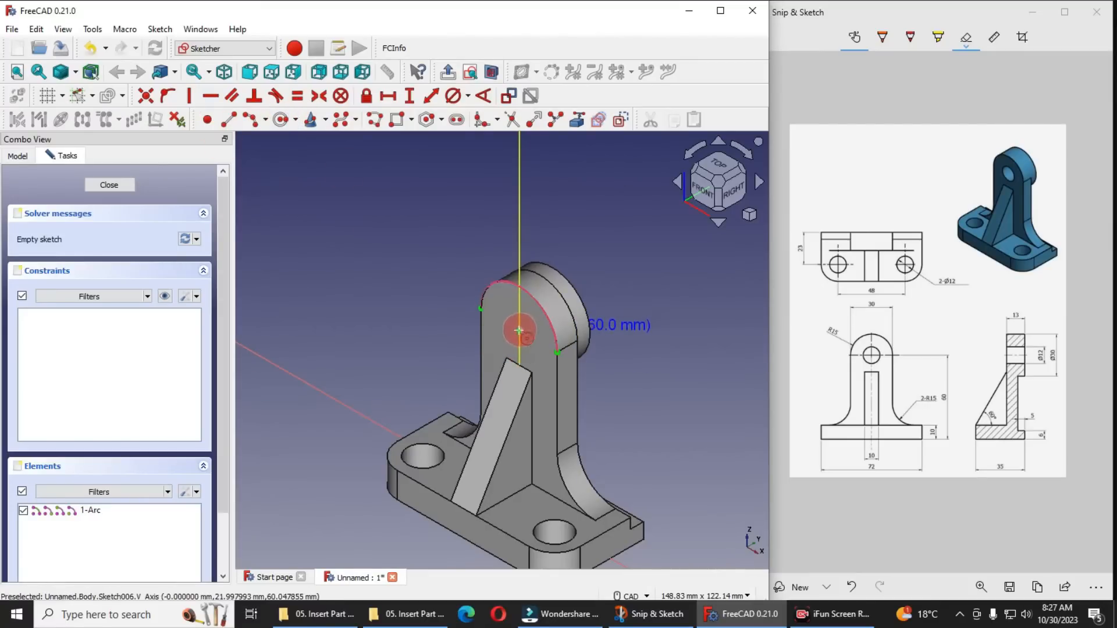
click(517, 331)
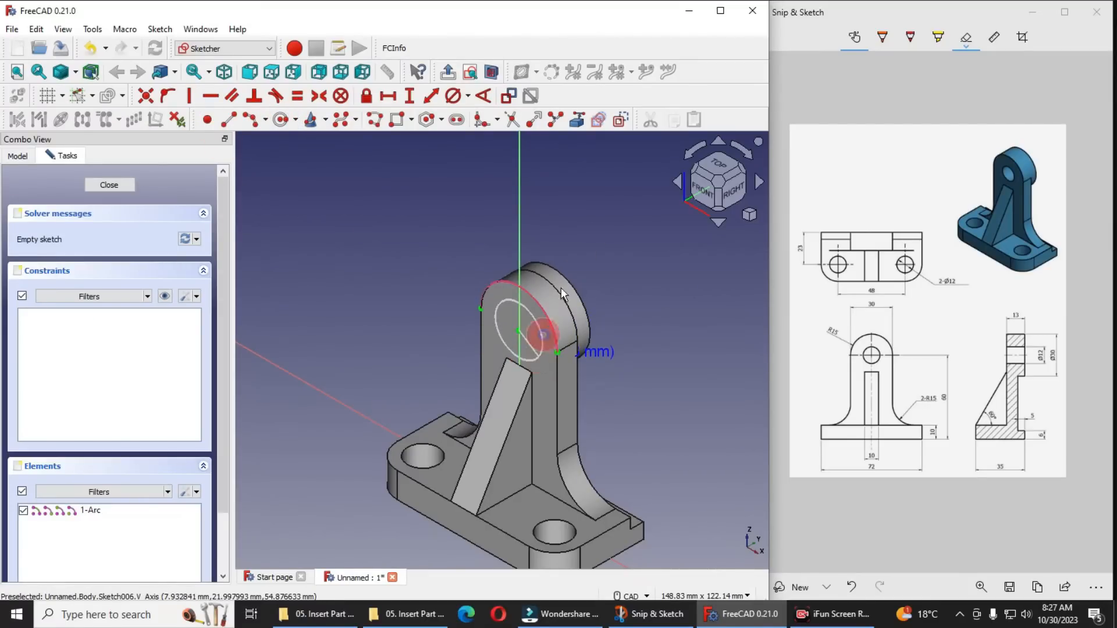
click(543, 334)
Constrain the circle's diameter to 12 mm and finish the sketch
click(520, 306)
click(453, 97)
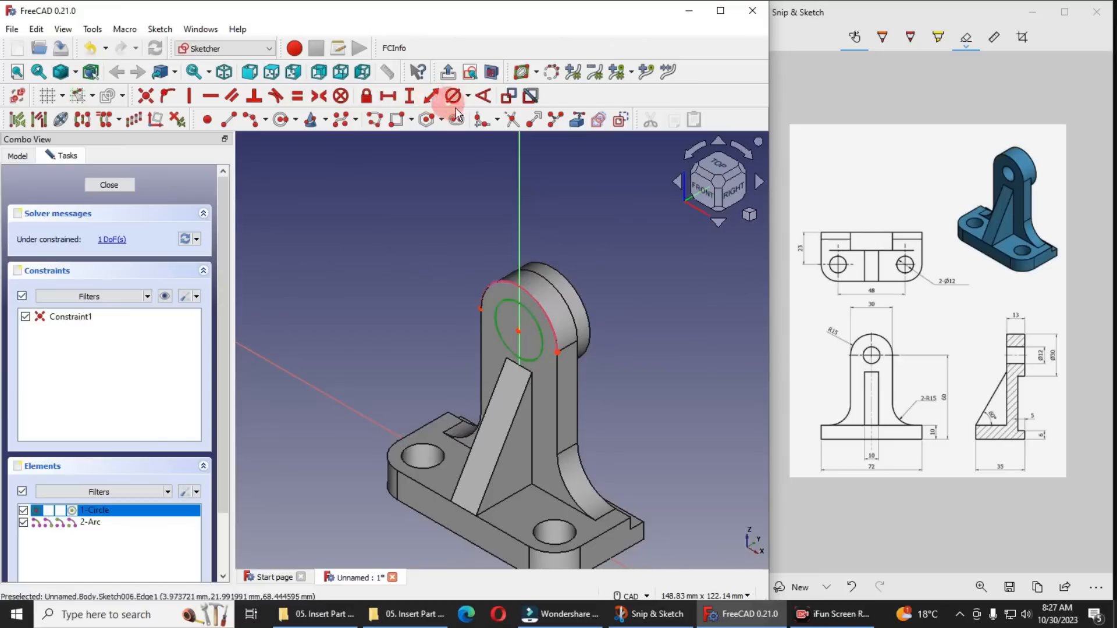
click(468, 97)
click(491, 136)
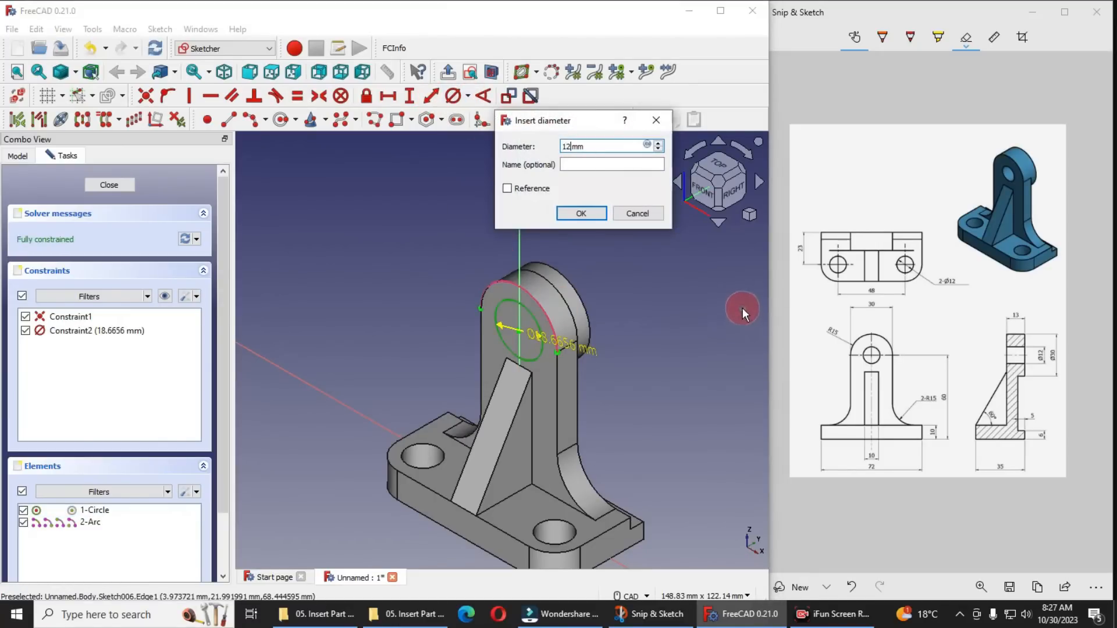
key(Return)
click(107, 189)
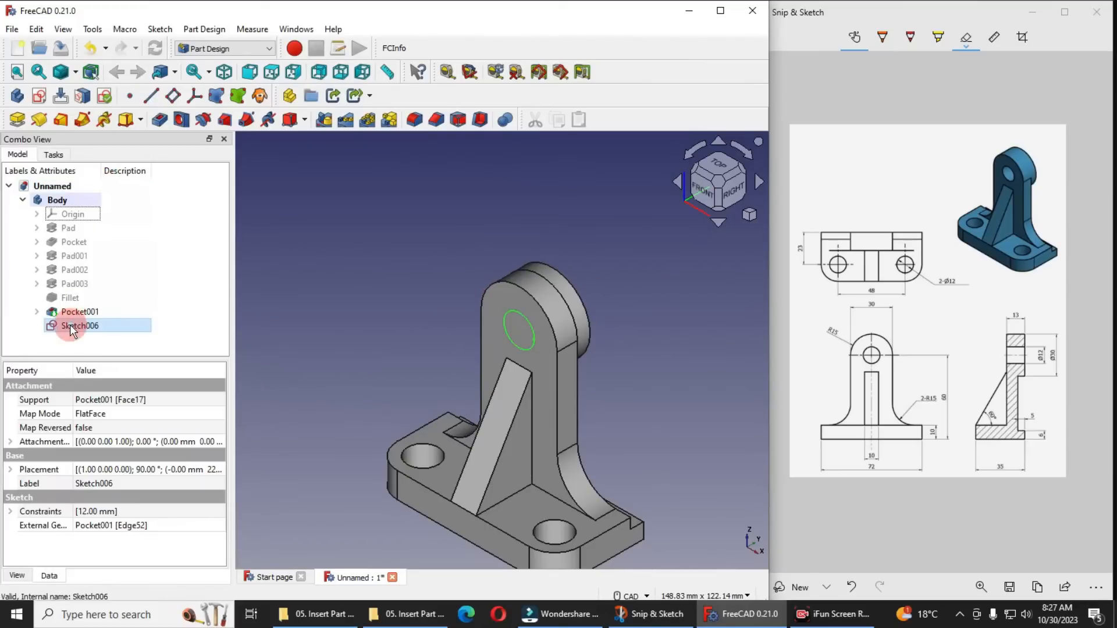
Pocket the circle sketch with type Through all to cut the hole through the upright plate and rear boss
click(160, 124)
click(133, 240)
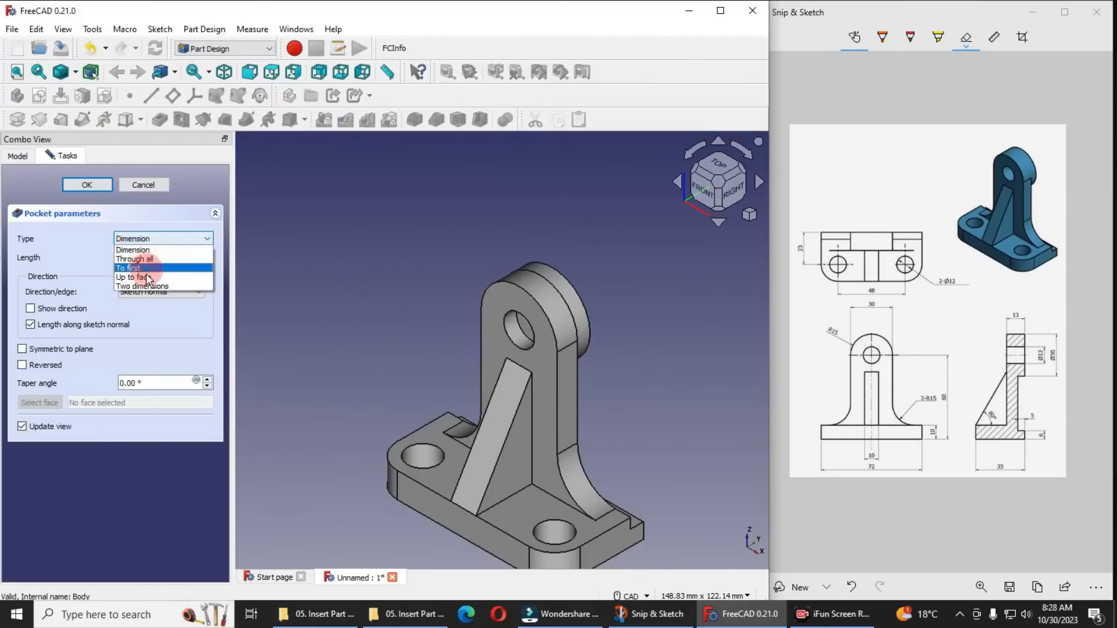
click(140, 259)
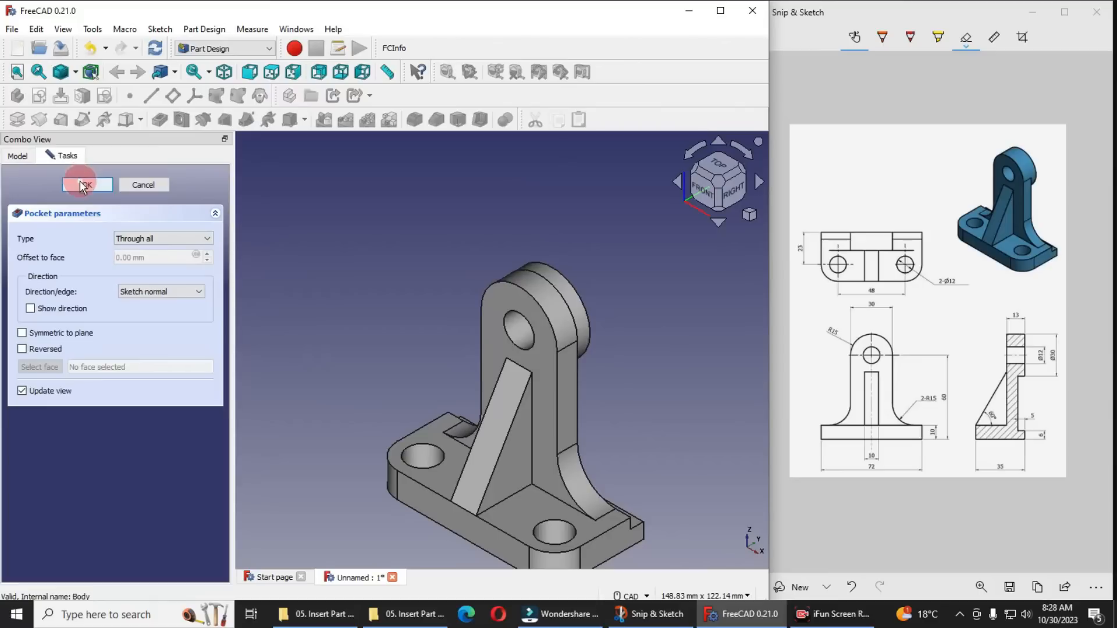
Examine the finished bracket from several angles, especially the edges where the plate's rounded top meets the rear boss
scroll(468, 287, down, 2)
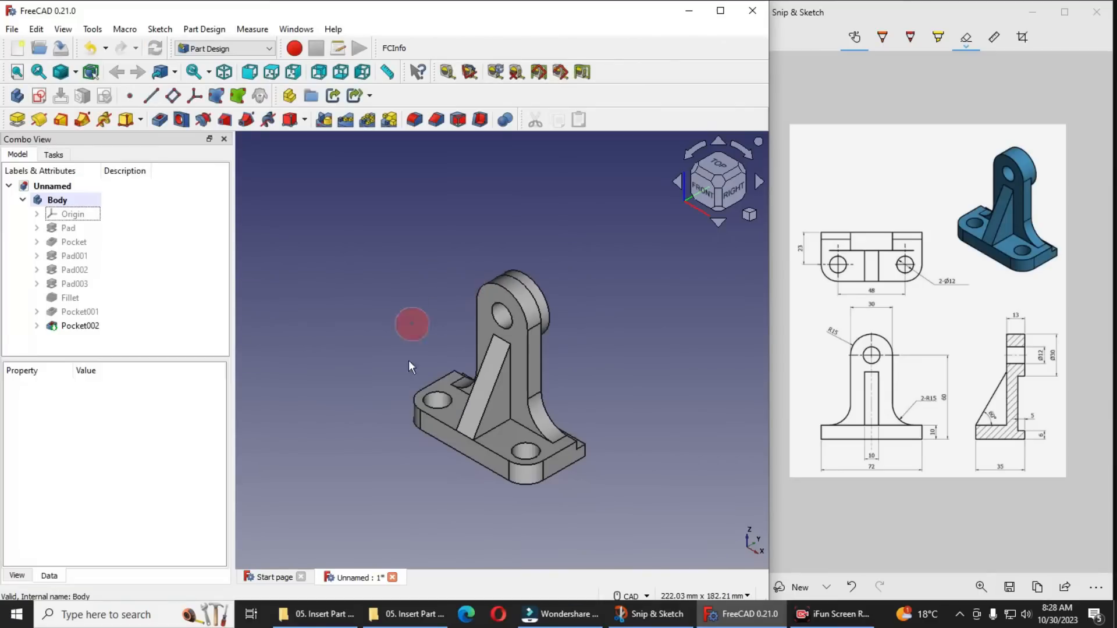
scroll(406, 365, up, 1)
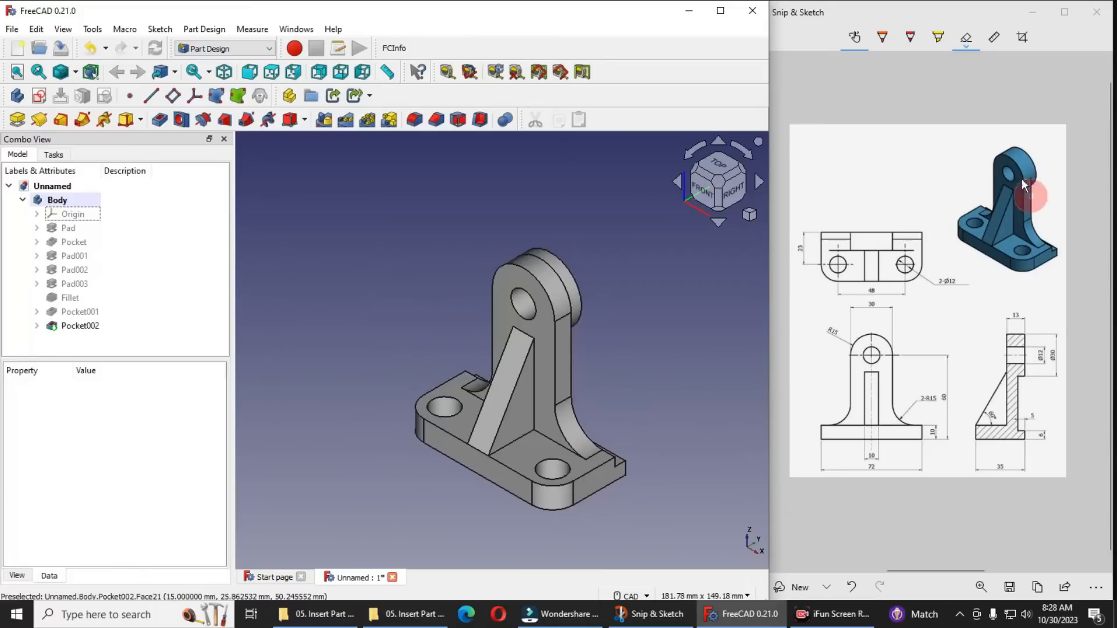
mouse_move(620, 387)
middle_down()
mouse_move(498, 377)
mouse_move(721, 387)
mouse_move(553, 372)
mouse_move(558, 322)
mouse_move(636, 394)
mouse_move(686, 414)
mouse_move(673, 439)
mouse_move(511, 389)
mouse_move(536, 380)
mouse_move(605, 388)
middle_up()
scroll(564, 250, up, 3)
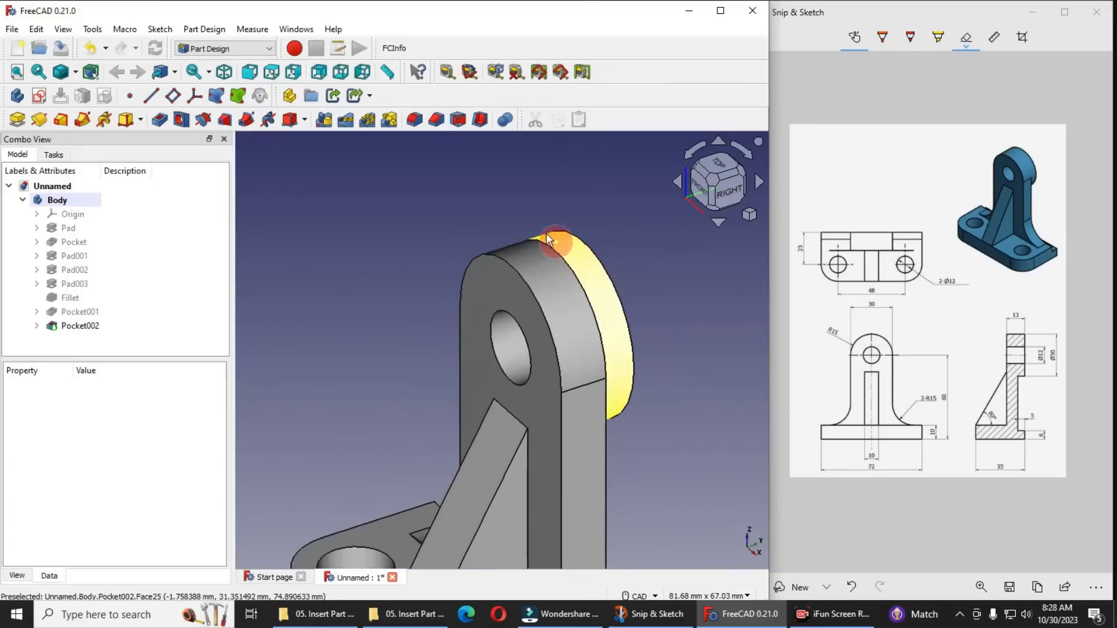
scroll(581, 367, down, 2)
scroll(568, 273, up, 2)
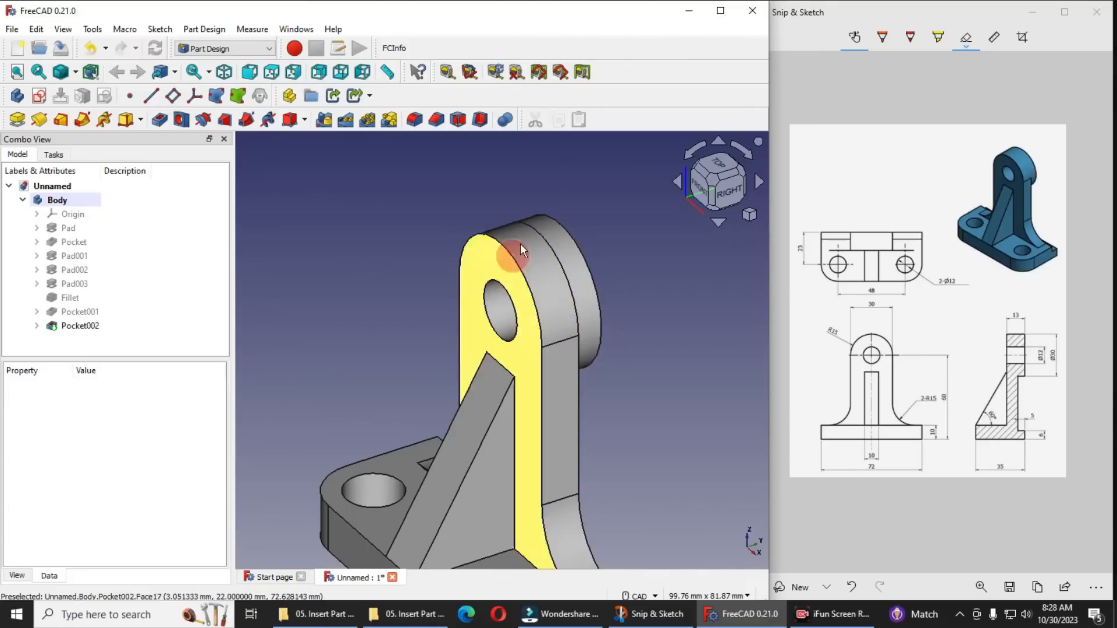
scroll(571, 414, down, 3)
middle_drag(549, 407, 571, 406)
scroll(572, 407, up, 1)
Set the Refine property of the last pocket to true
click(111, 329)
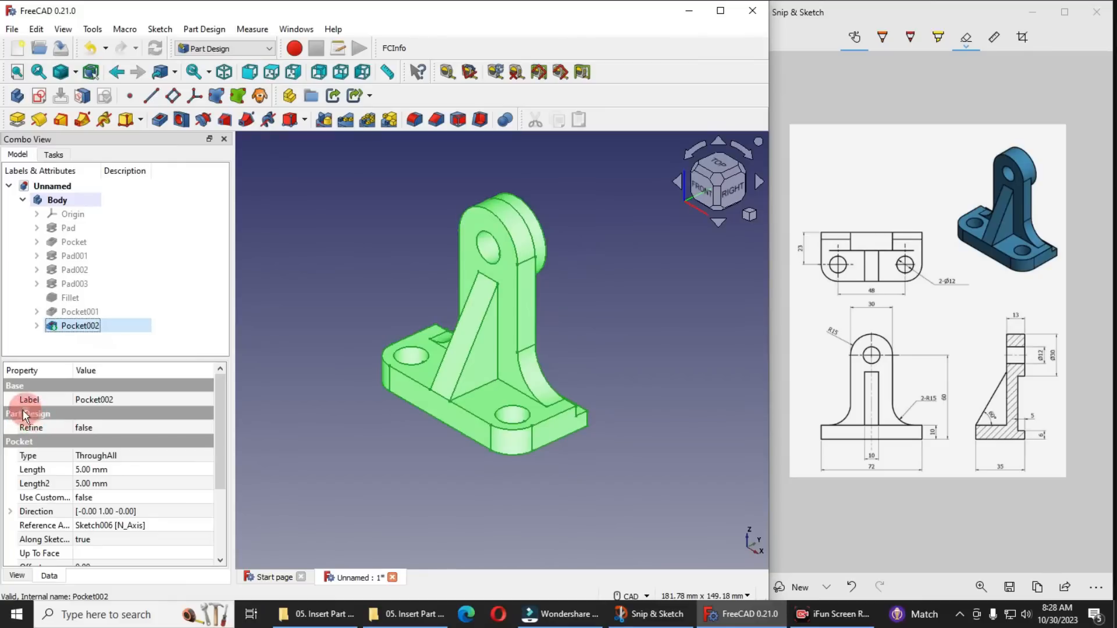
click(99, 428)
click(100, 428)
click(93, 451)
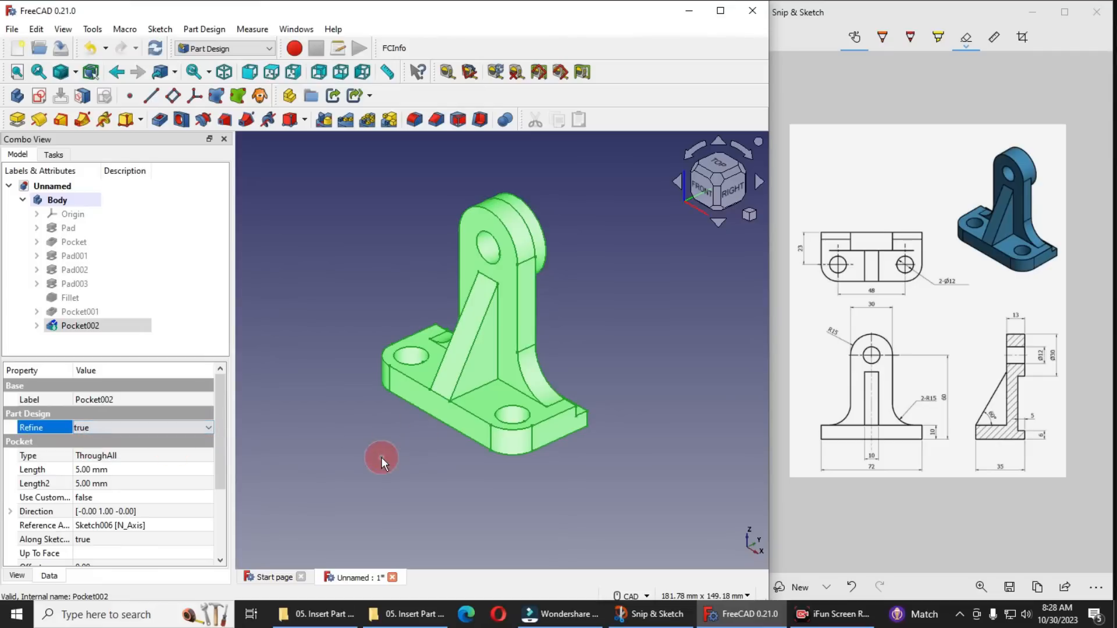
click(390, 186)
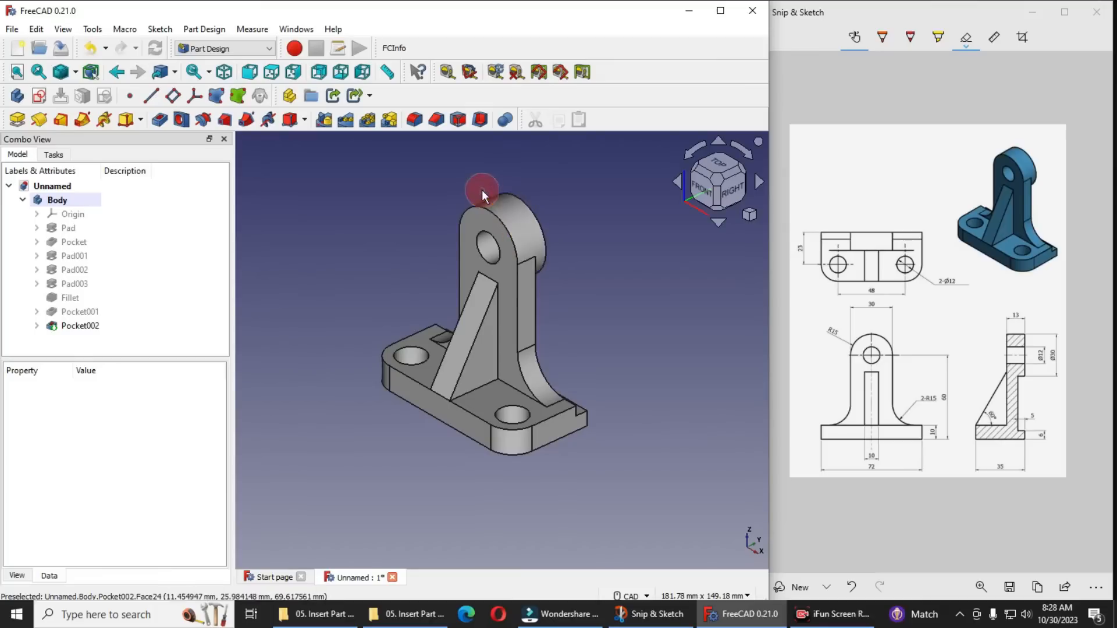
Change the shape color of the last pocket's appearance to dark blue #006b9c
click(53, 325)
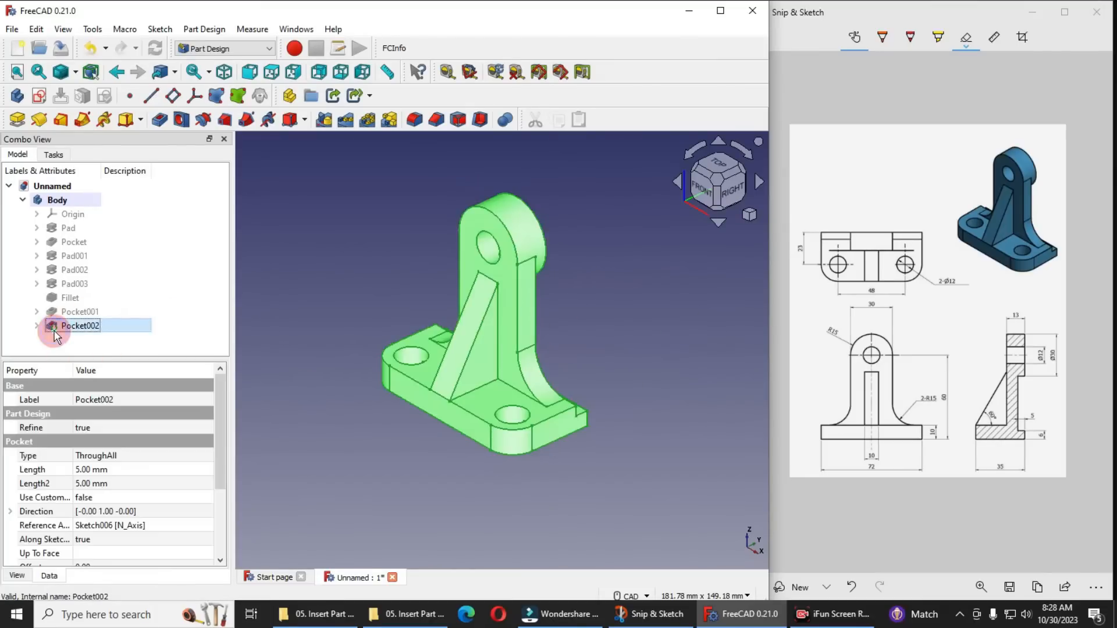
right_click(53, 325)
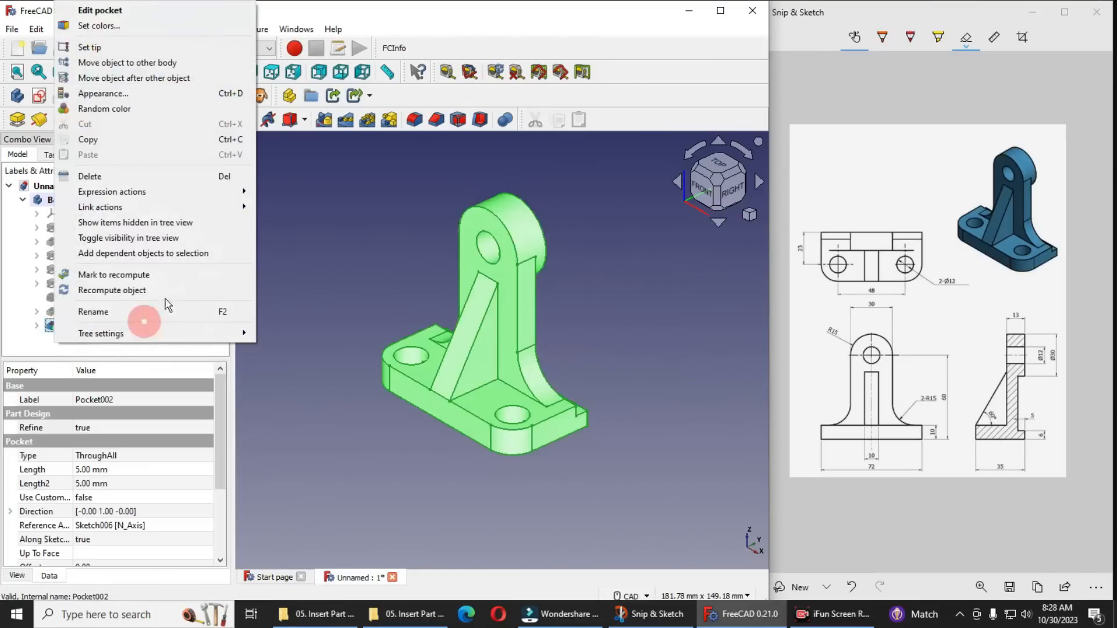
click(111, 95)
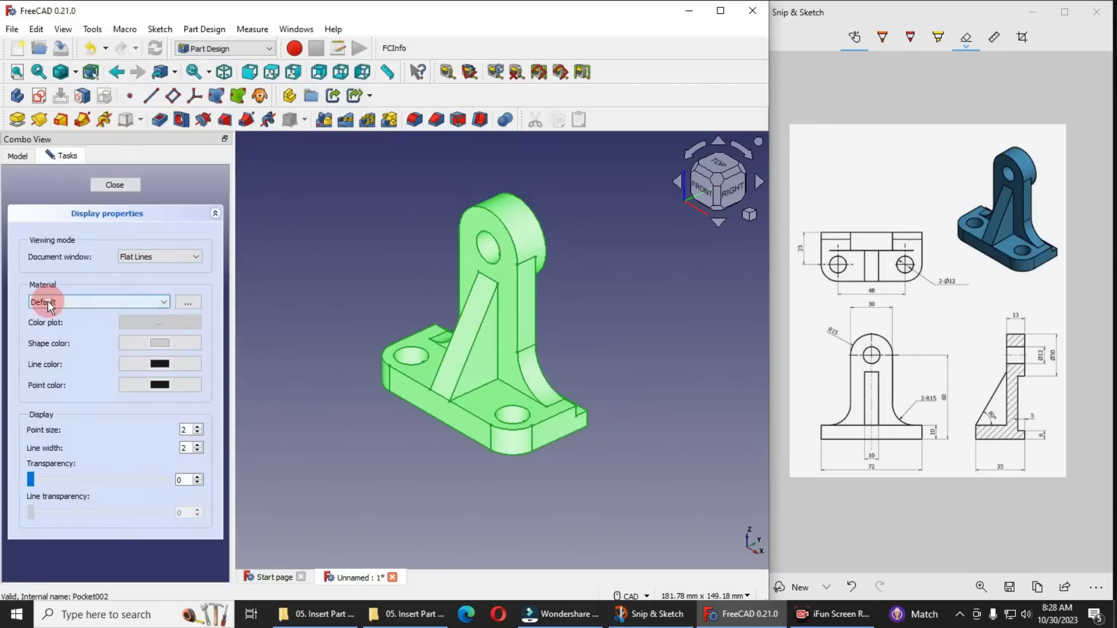
click(159, 345)
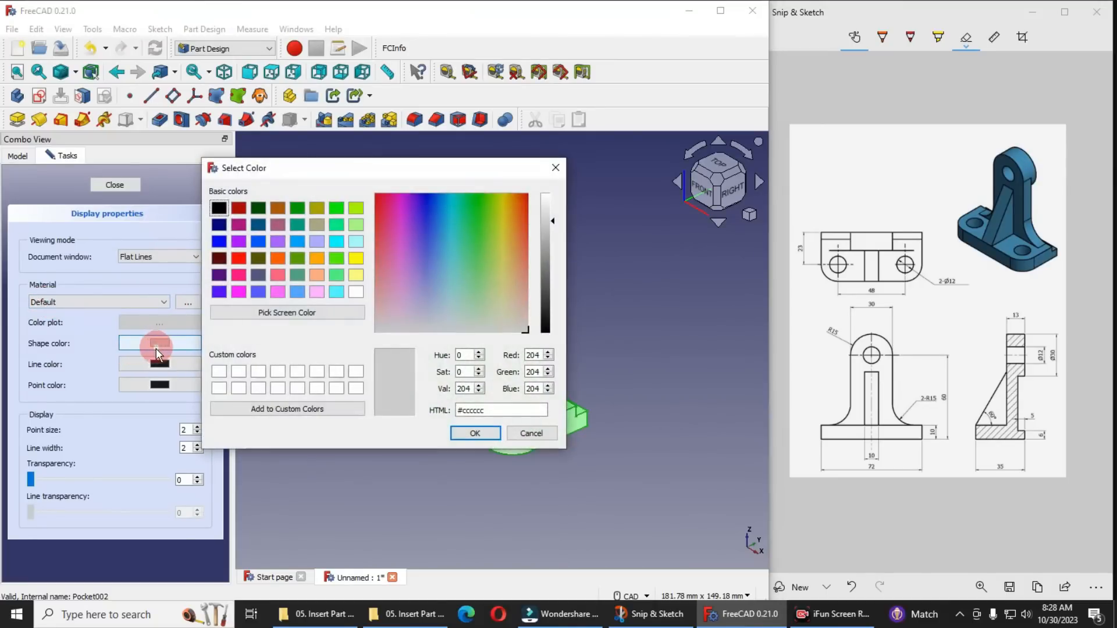
click(257, 225)
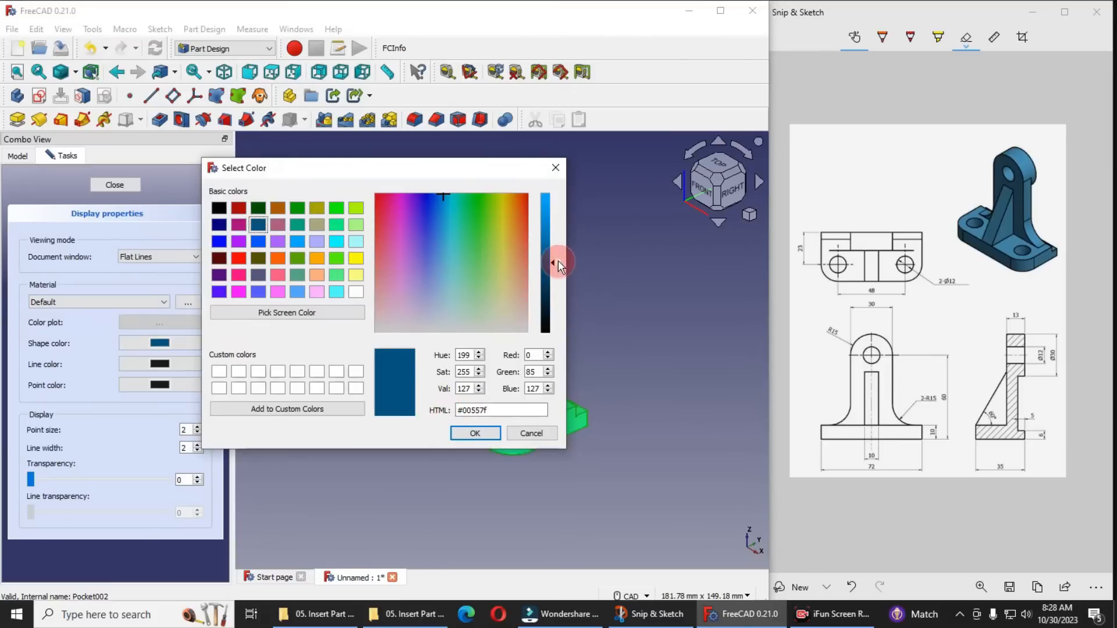
drag(553, 267, 552, 253)
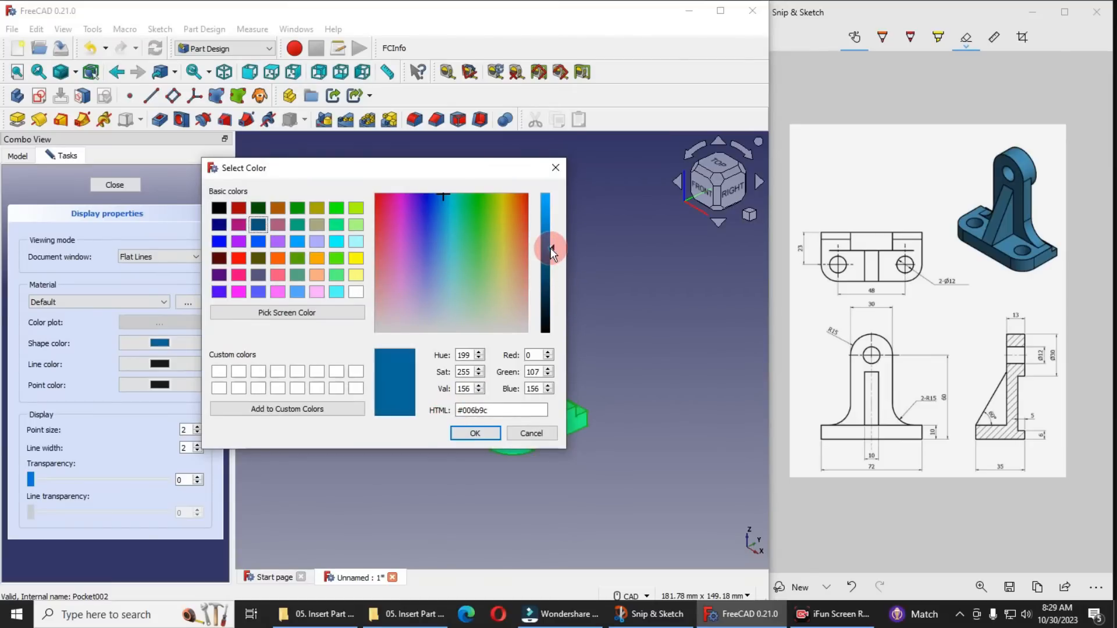
click(474, 433)
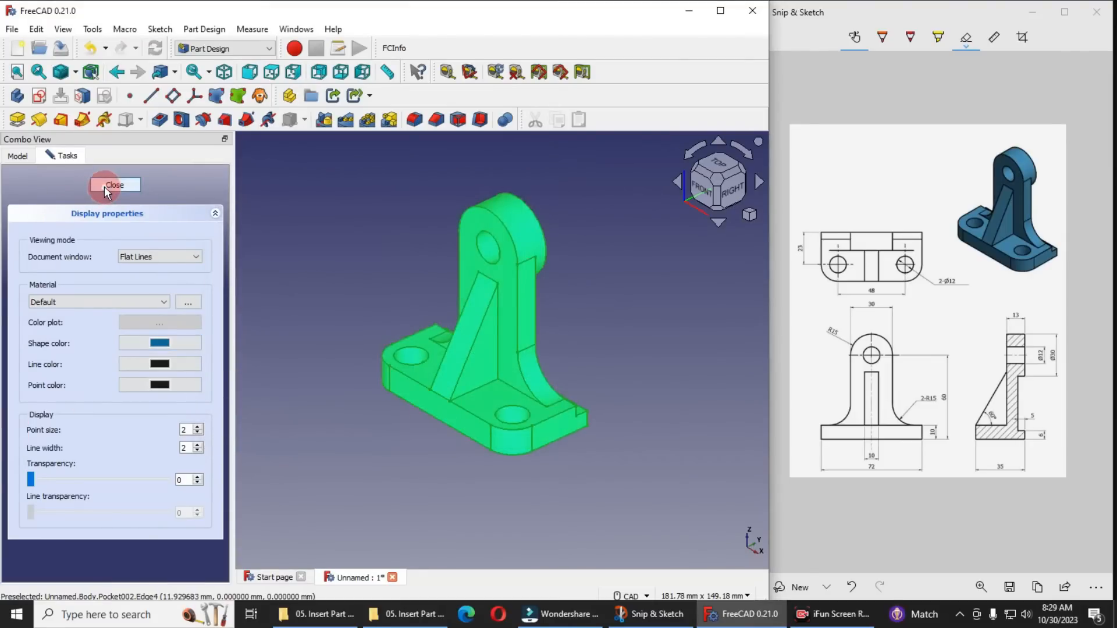
click(103, 186)
click(309, 236)
Close the Start page and keep the bracket document open
middle_drag(633, 343, 672, 341)
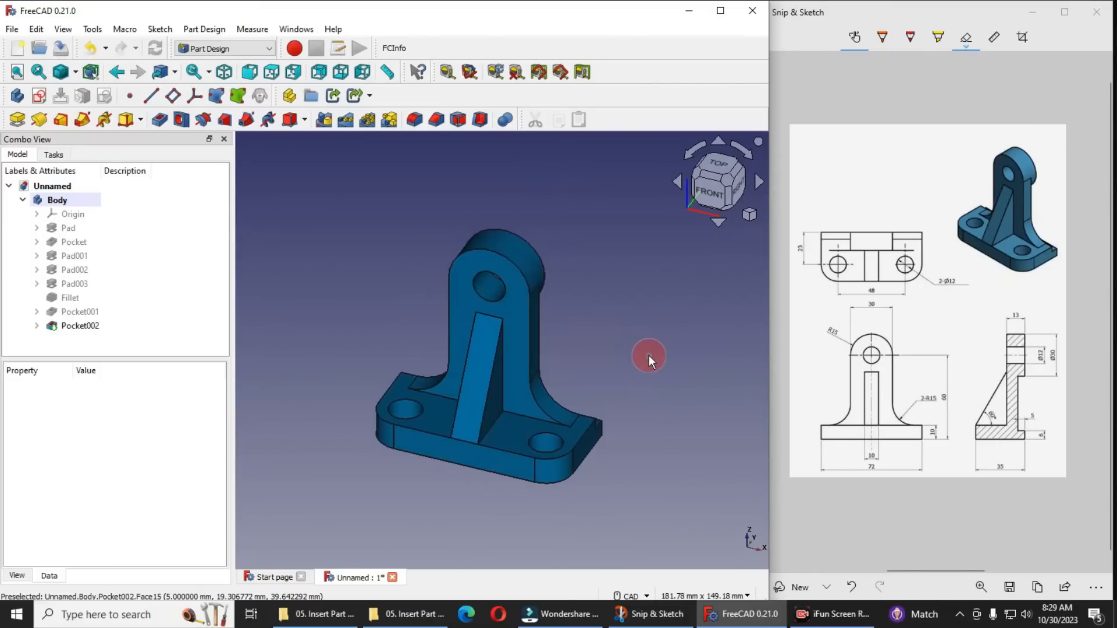
click(263, 577)
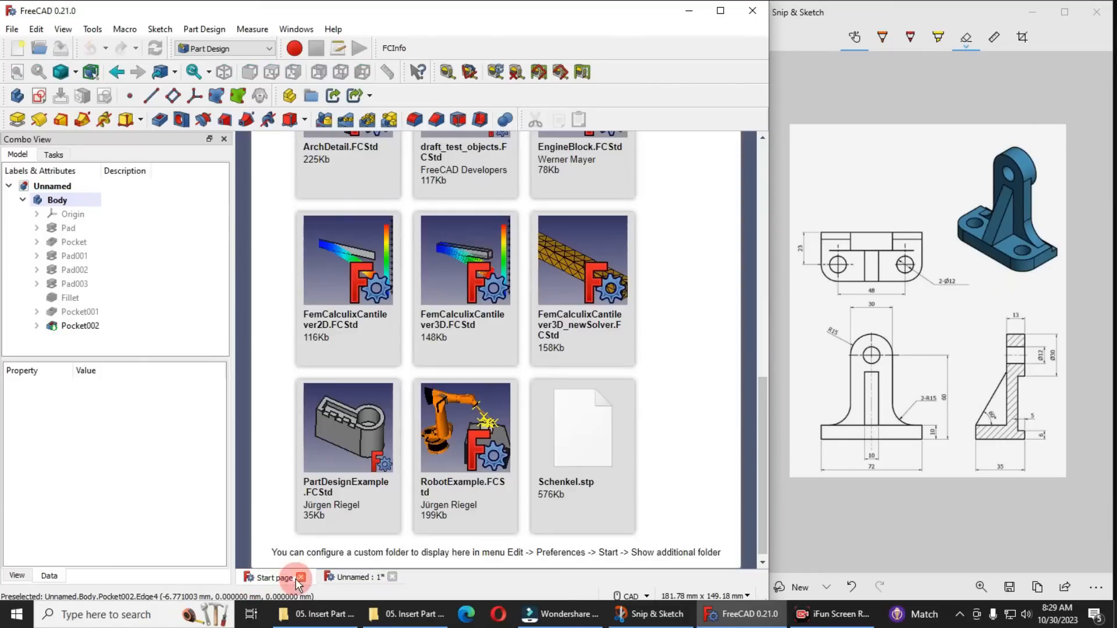
click(300, 577)
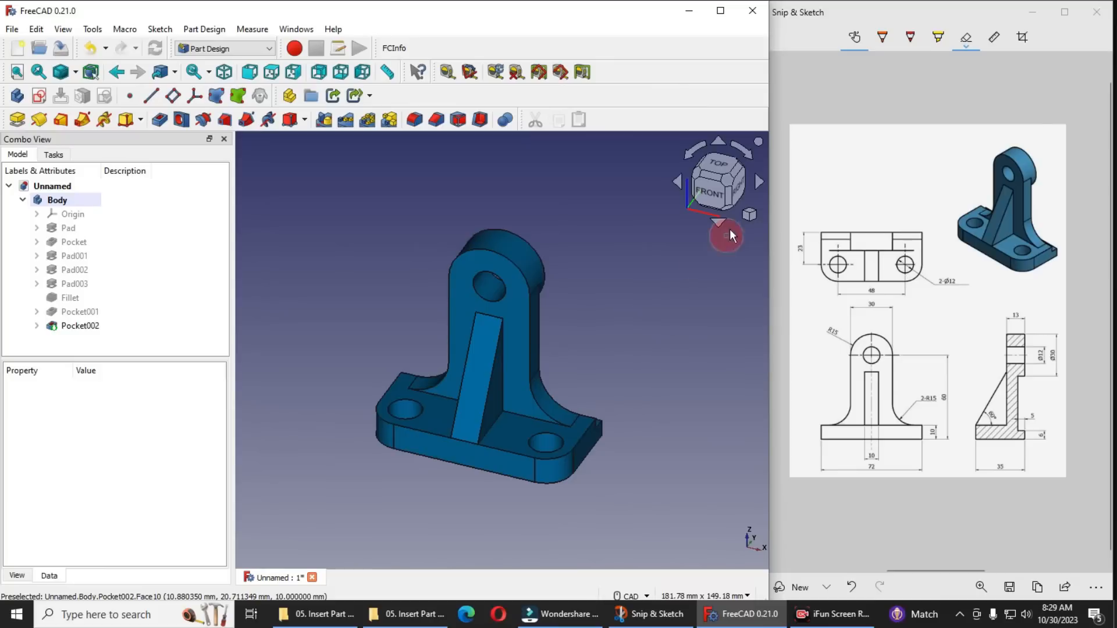
Save the document as "FreeCAD Modeling and Drafting 02" in the Youtube Channel folder
click(12, 30)
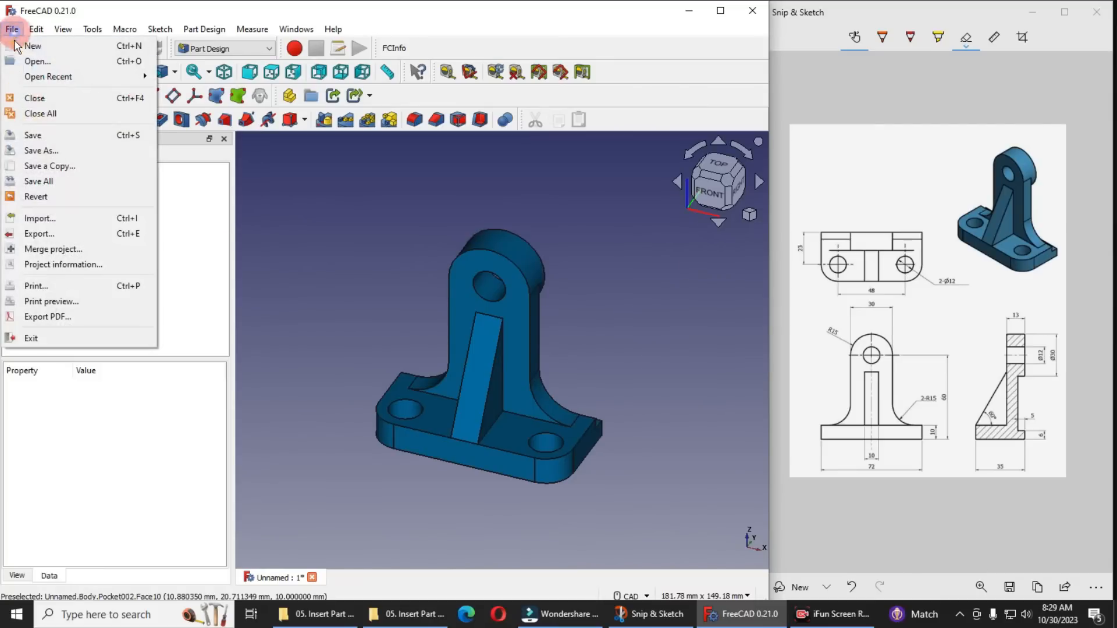
click(28, 135)
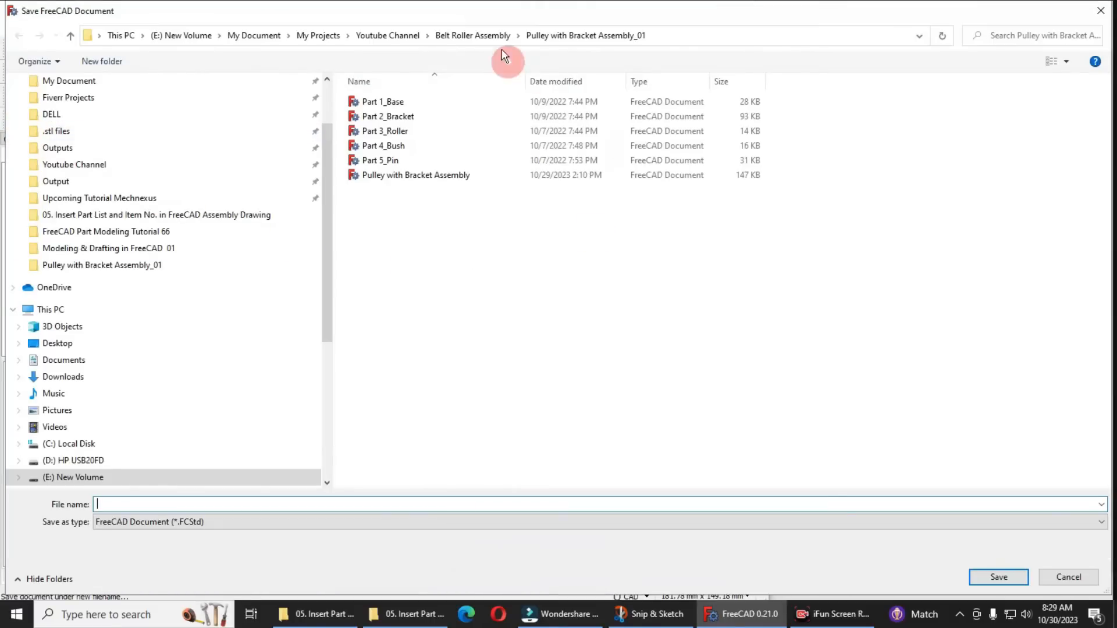
click(381, 38)
click(116, 504)
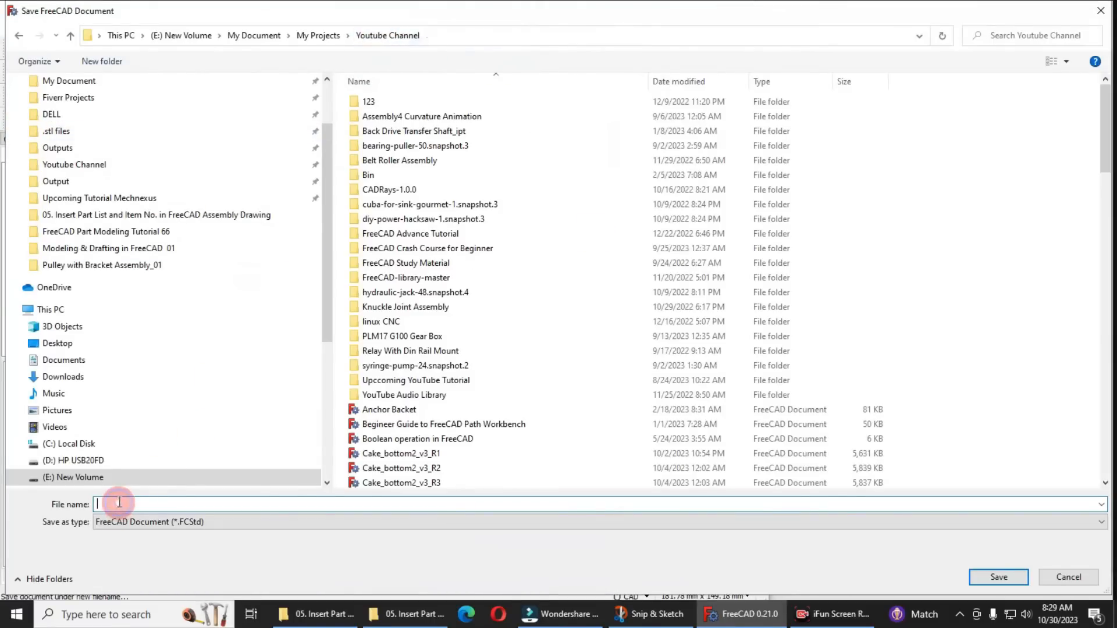
text(FreeCAD)
text(Modeling and Drafting 02)
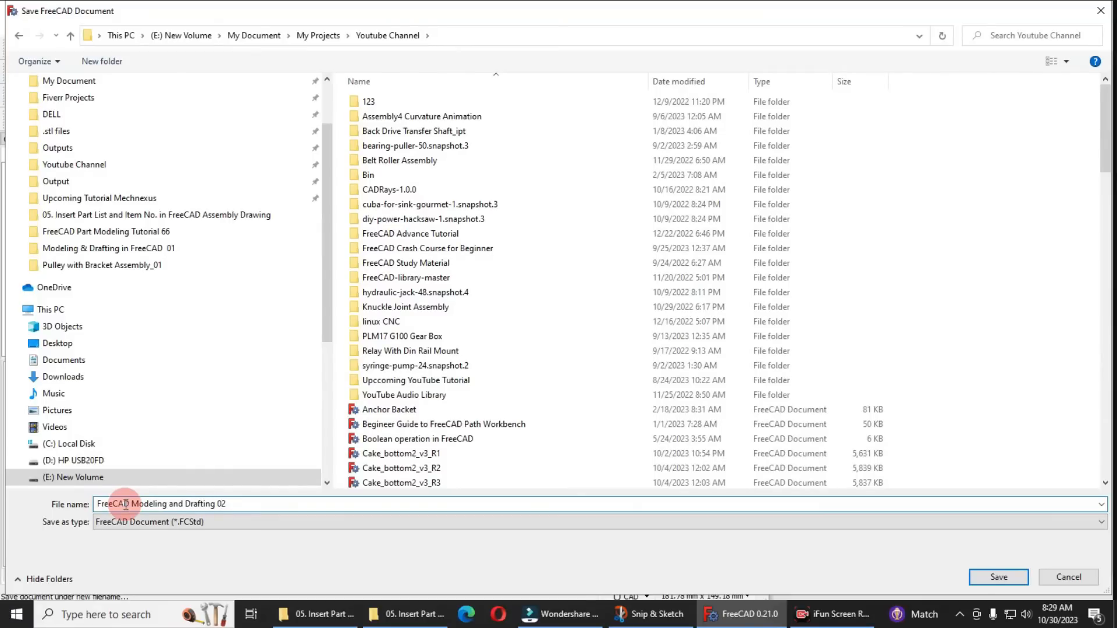
key(Return)
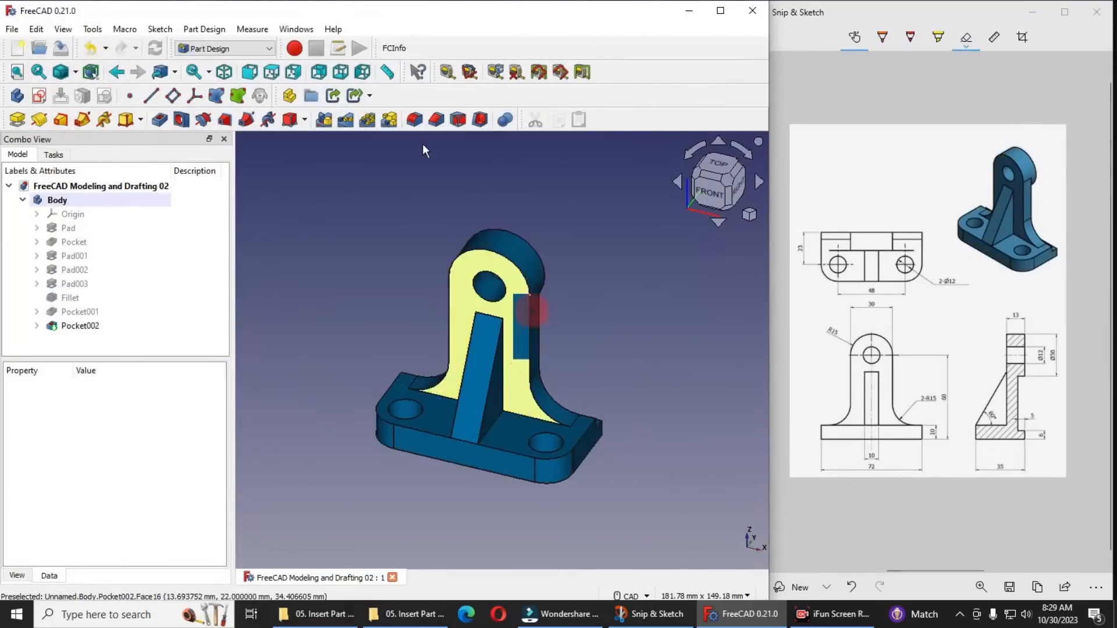
Switch to the TechDraw workbench and insert a default drawing page
click(233, 50)
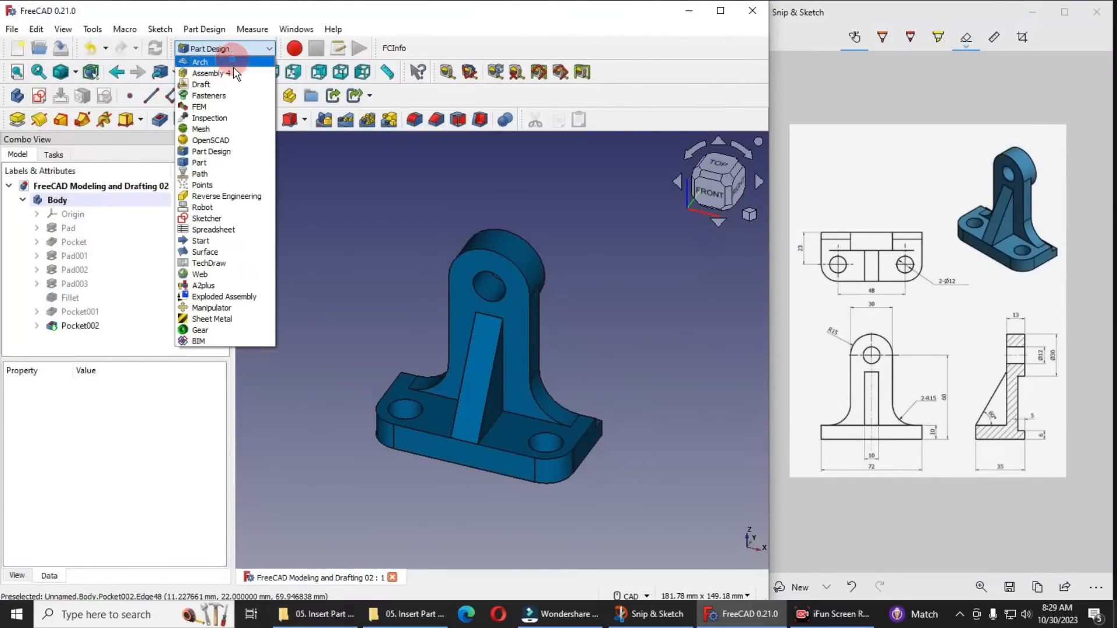
click(216, 263)
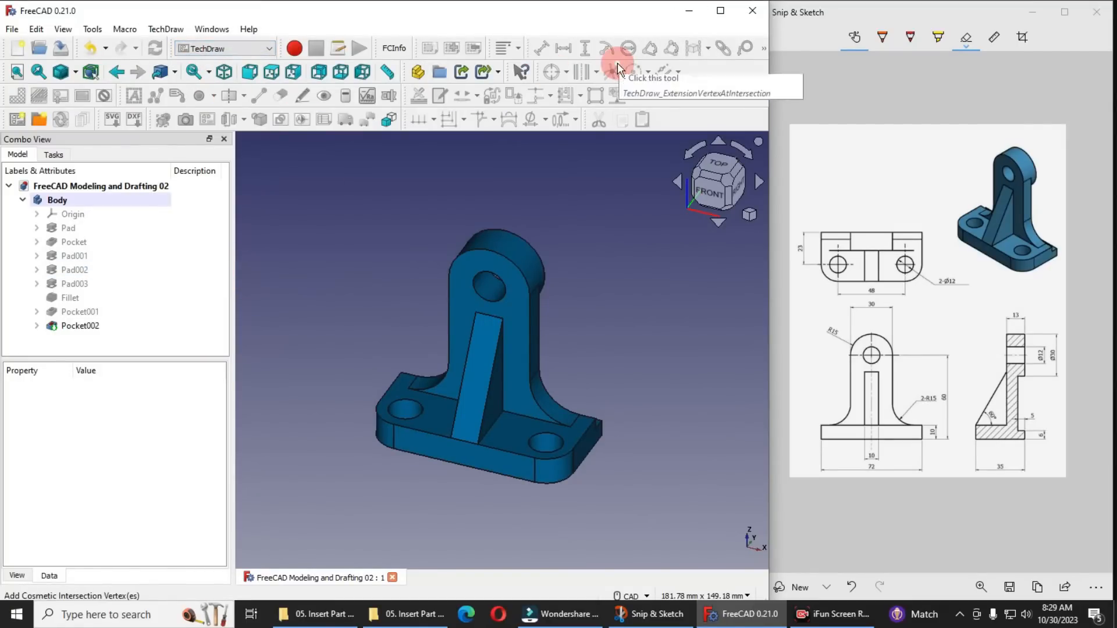
click(15, 120)
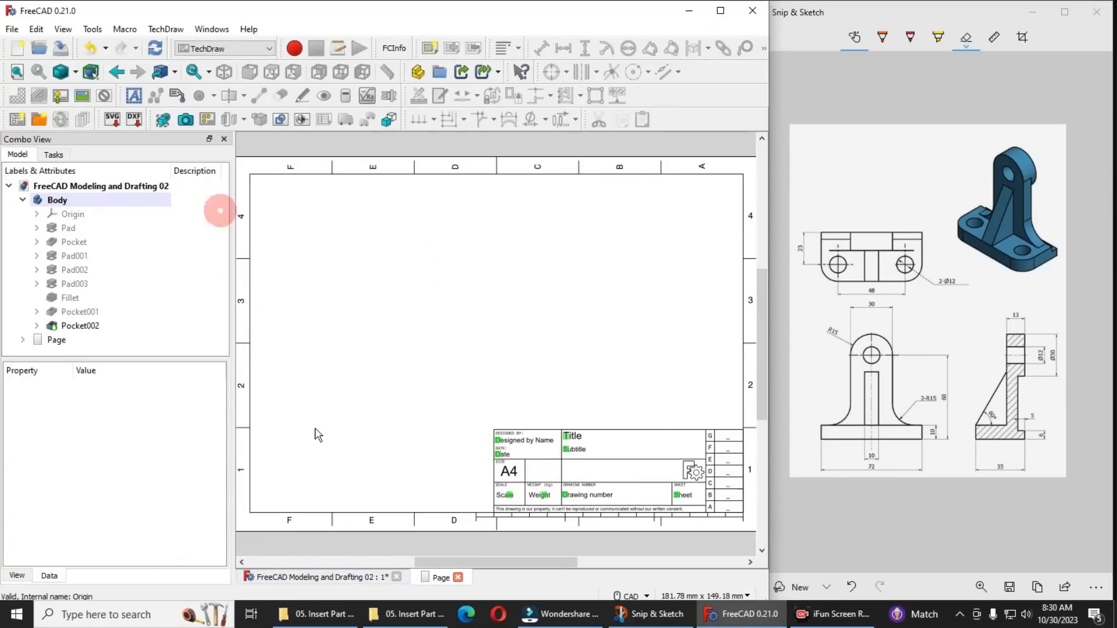
Return to the 3D model of the bracket and orient it to the front view
click(310, 577)
click(749, 215)
click(783, 256)
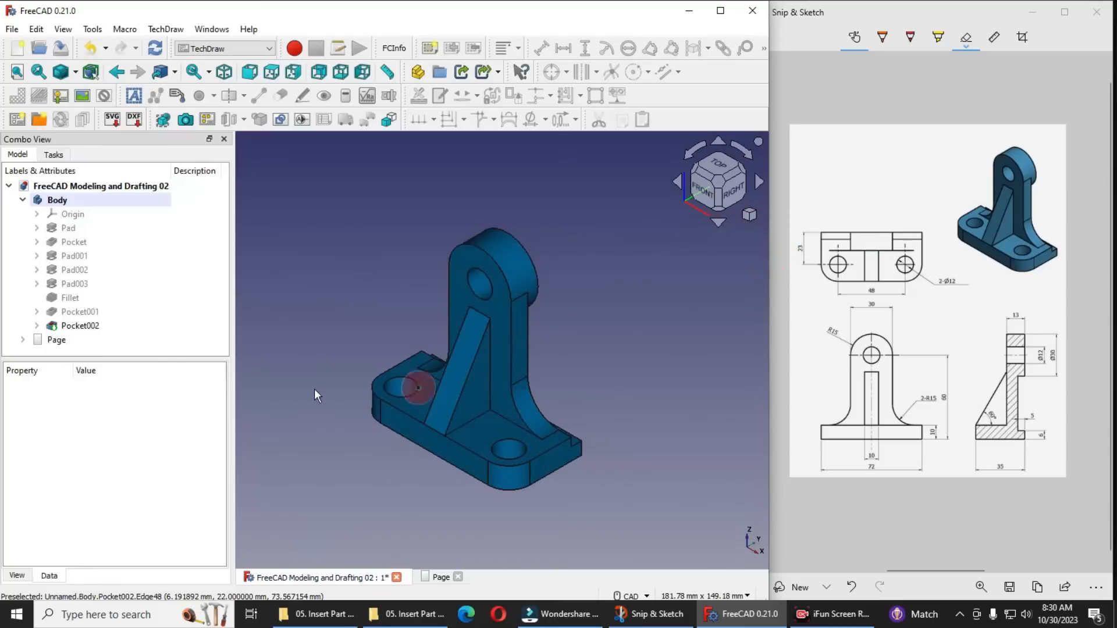
click(707, 198)
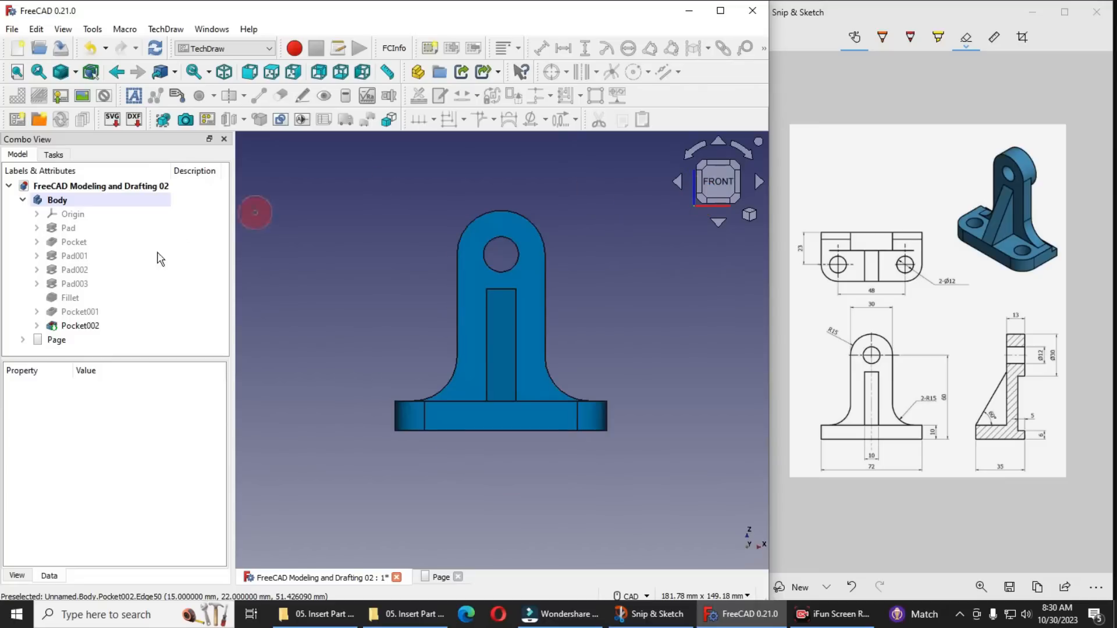
Insert a first-angle projection group of the Body with its front view plus the projection above it, and show the drawing page
click(64, 203)
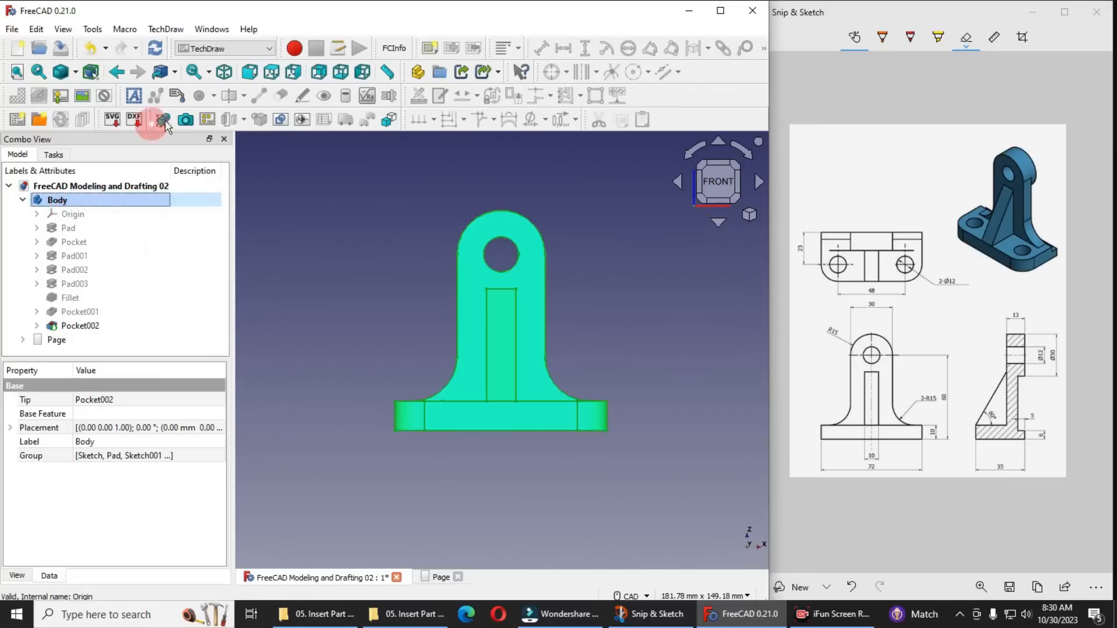
click(207, 121)
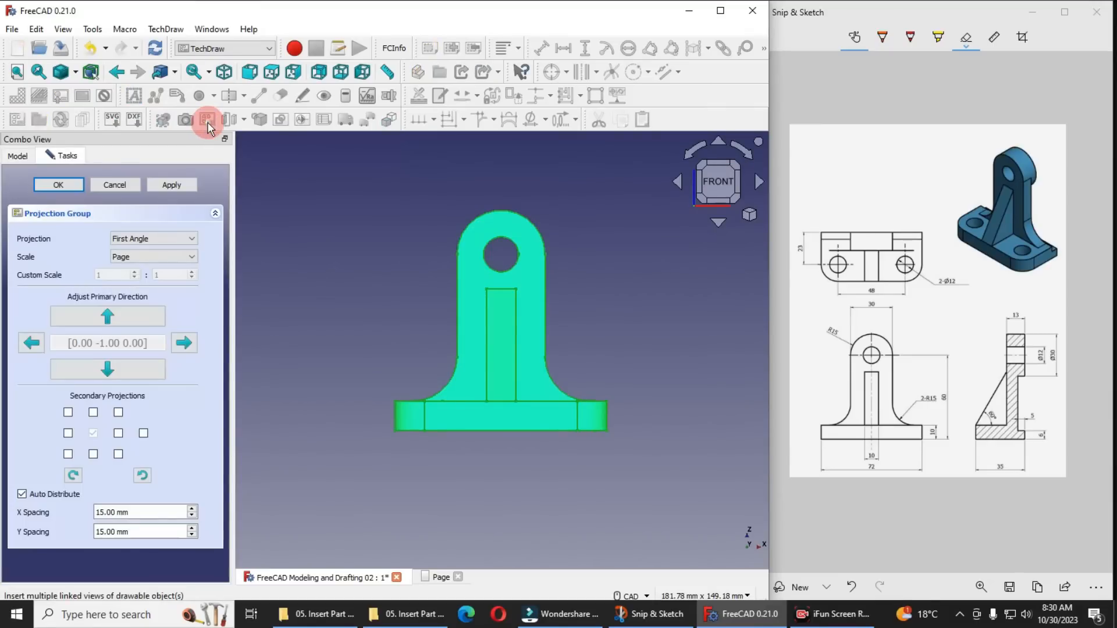
click(93, 413)
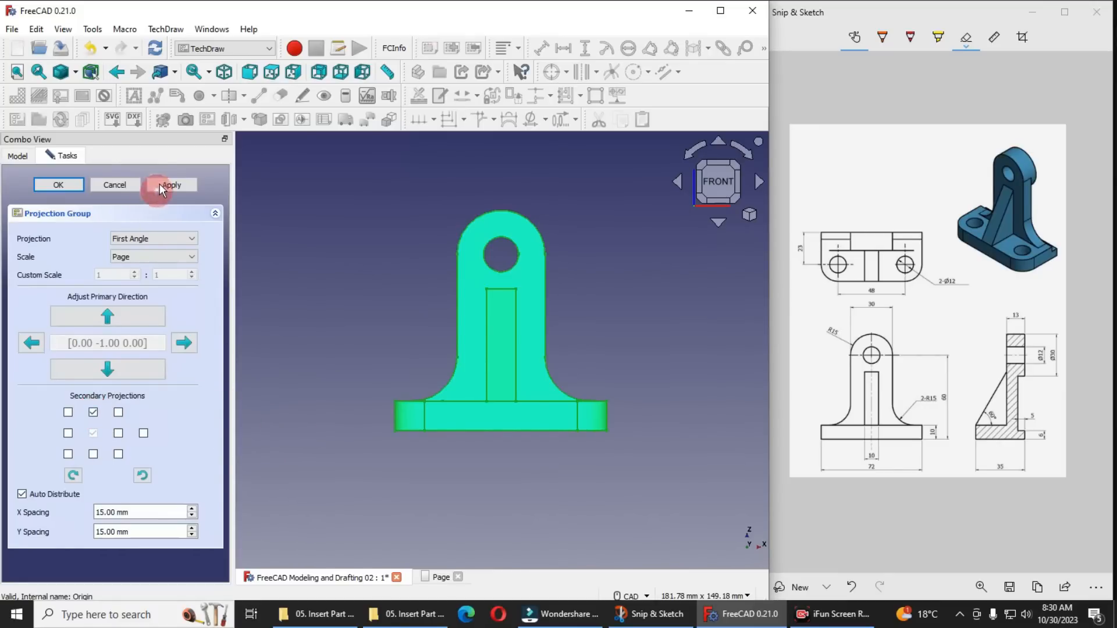
click(58, 184)
click(438, 577)
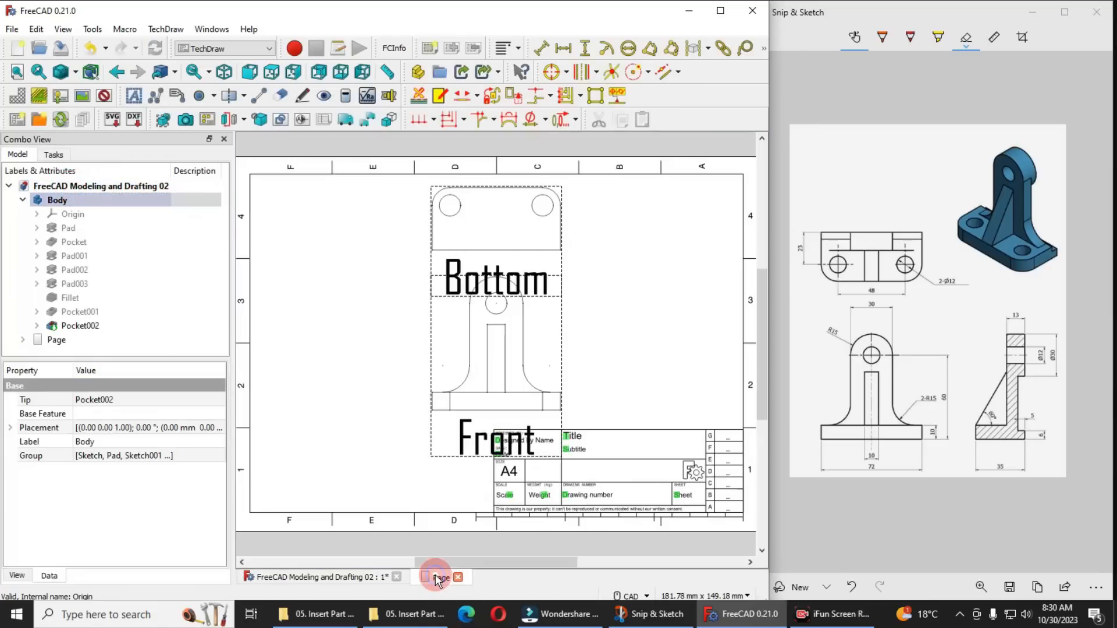
Move the projection group to the left part of the sheet and raise the bottom view clear of the front view
drag(443, 429, 370, 449)
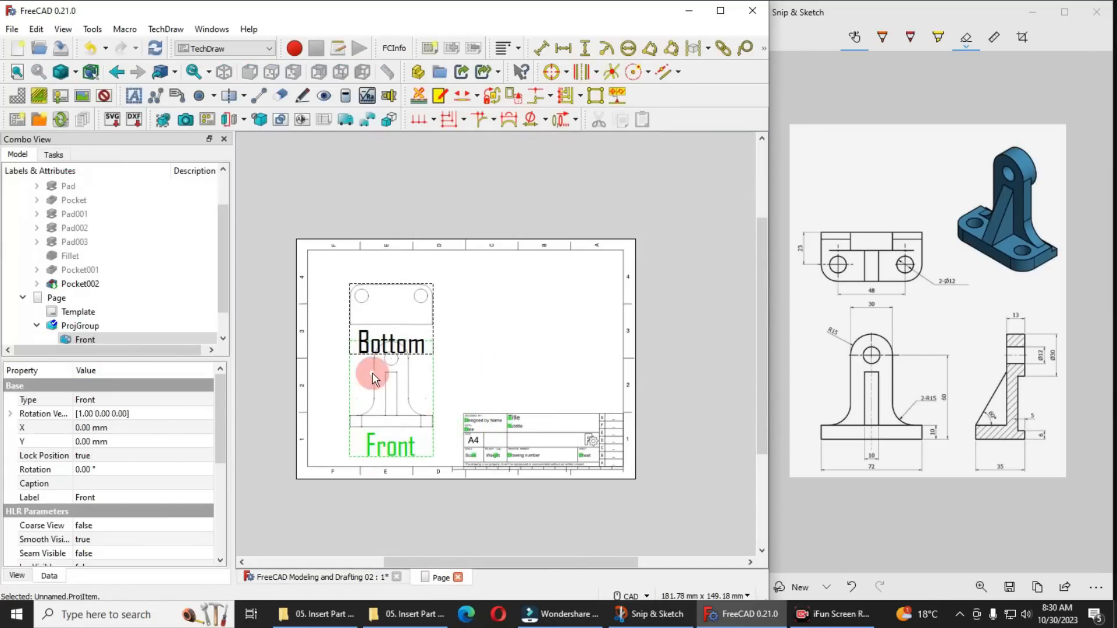
scroll(373, 373, up, 3)
drag(467, 309, 460, 259)
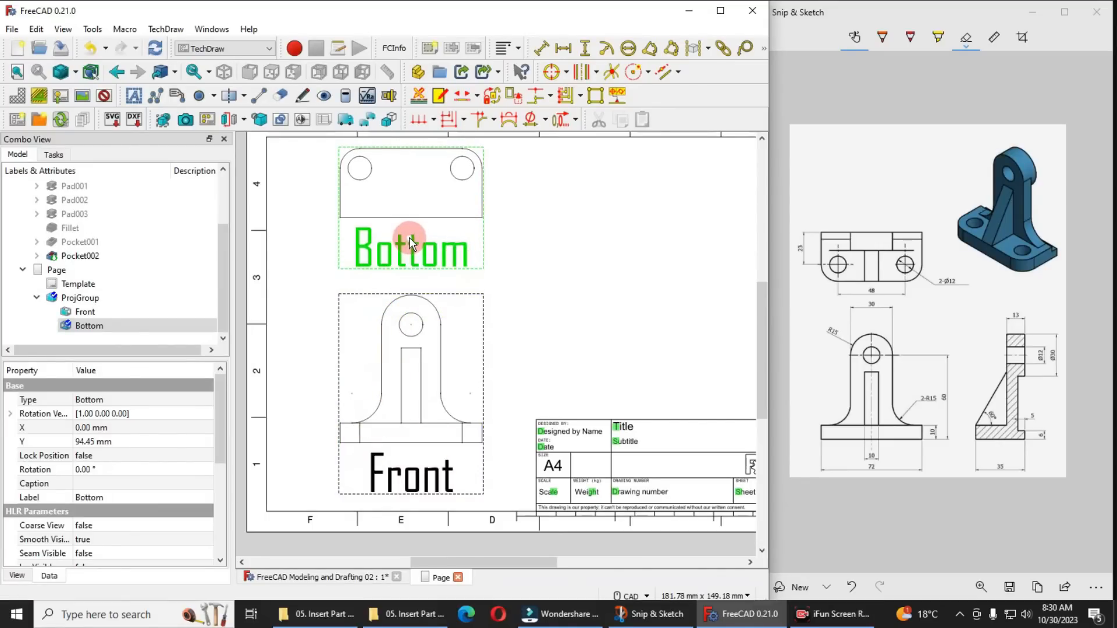
Change the projection group's projection convention to Third Angle
double_click(71, 298)
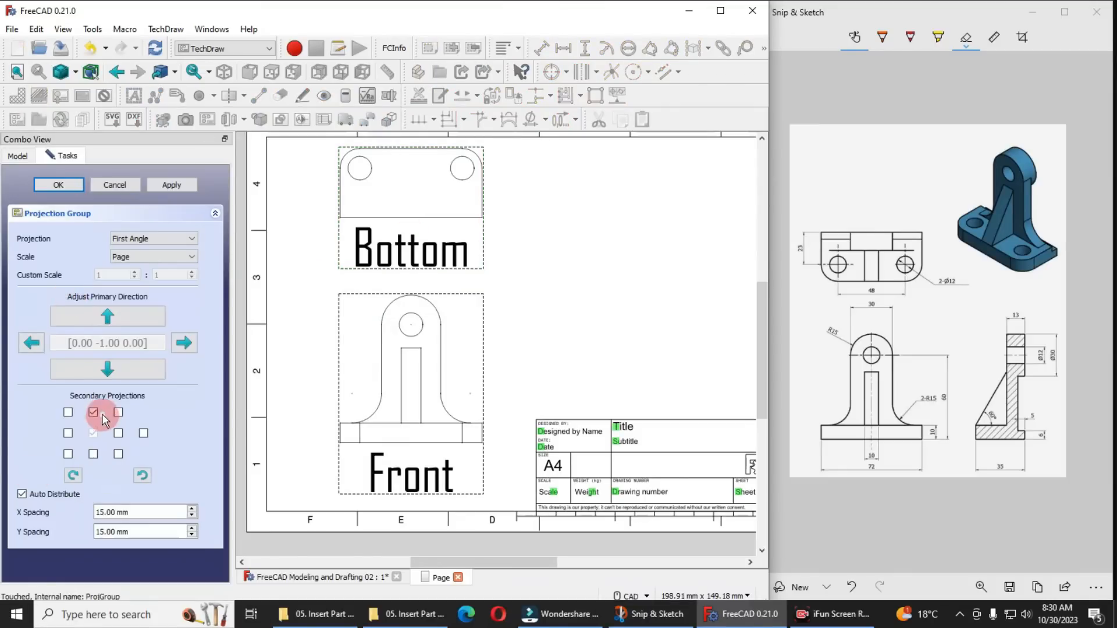
click(149, 247)
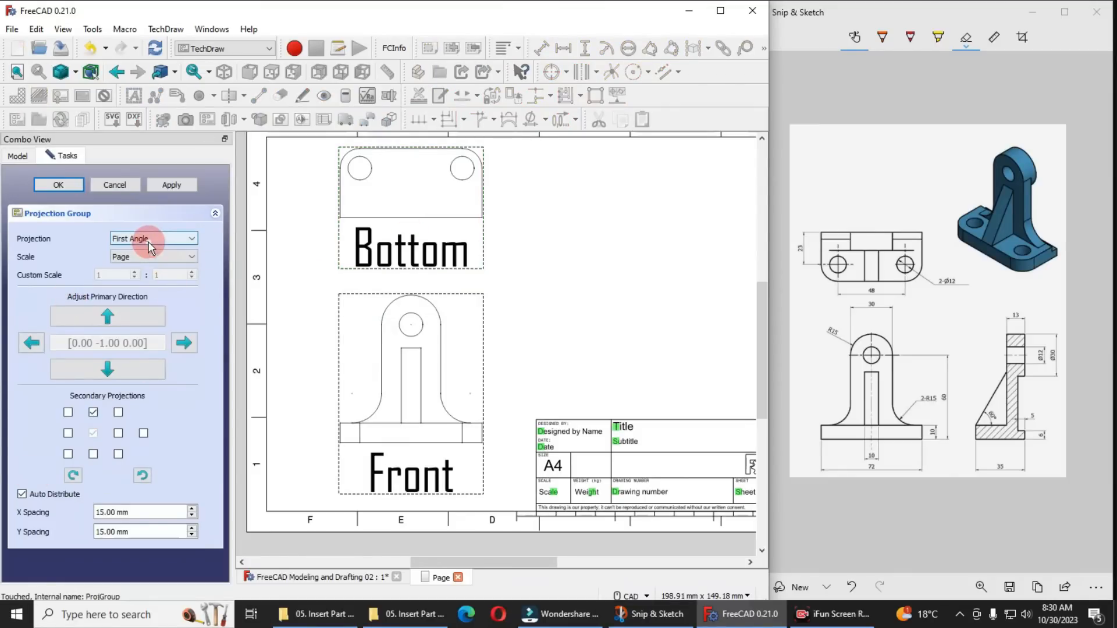
click(137, 260)
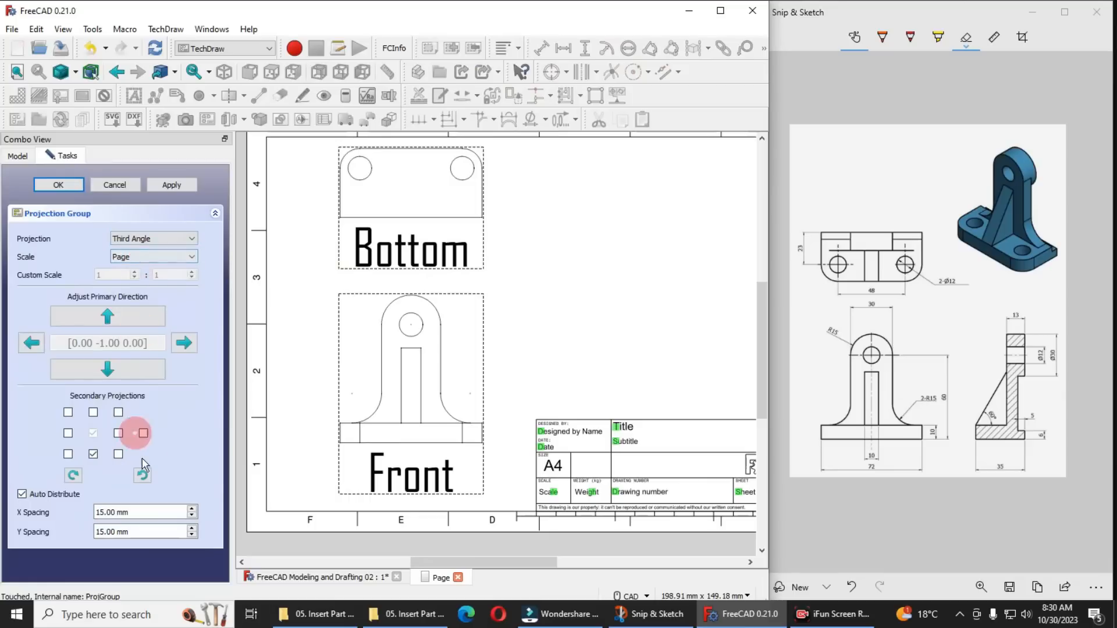
click(58, 185)
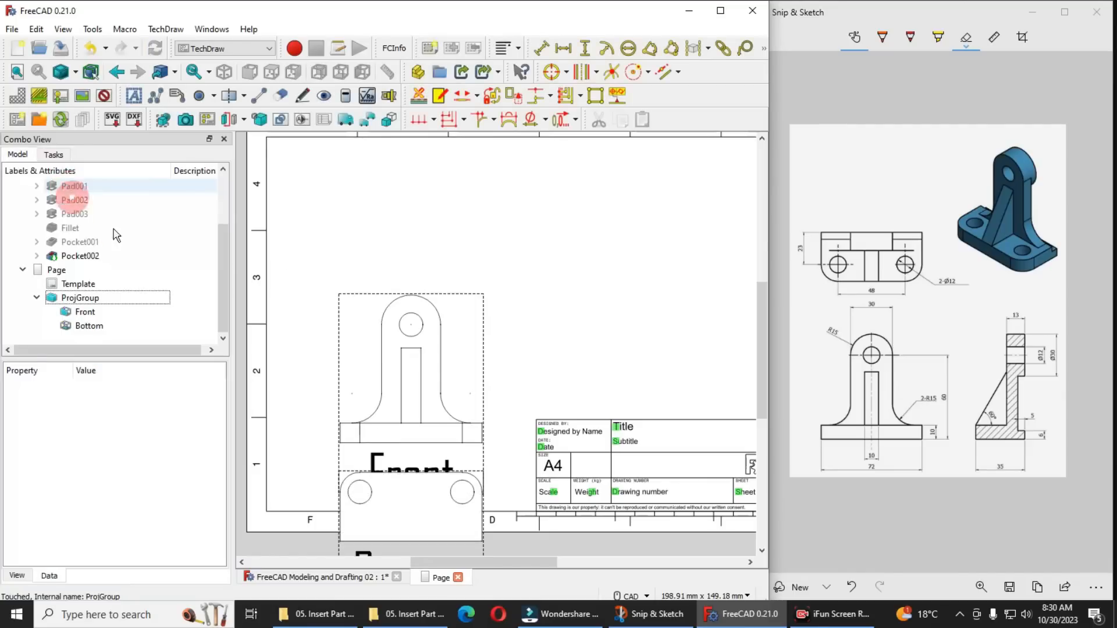
Delete the bottom view from the projection group and reposition the front view on the left part of the sheet
scroll(464, 371, down, 1)
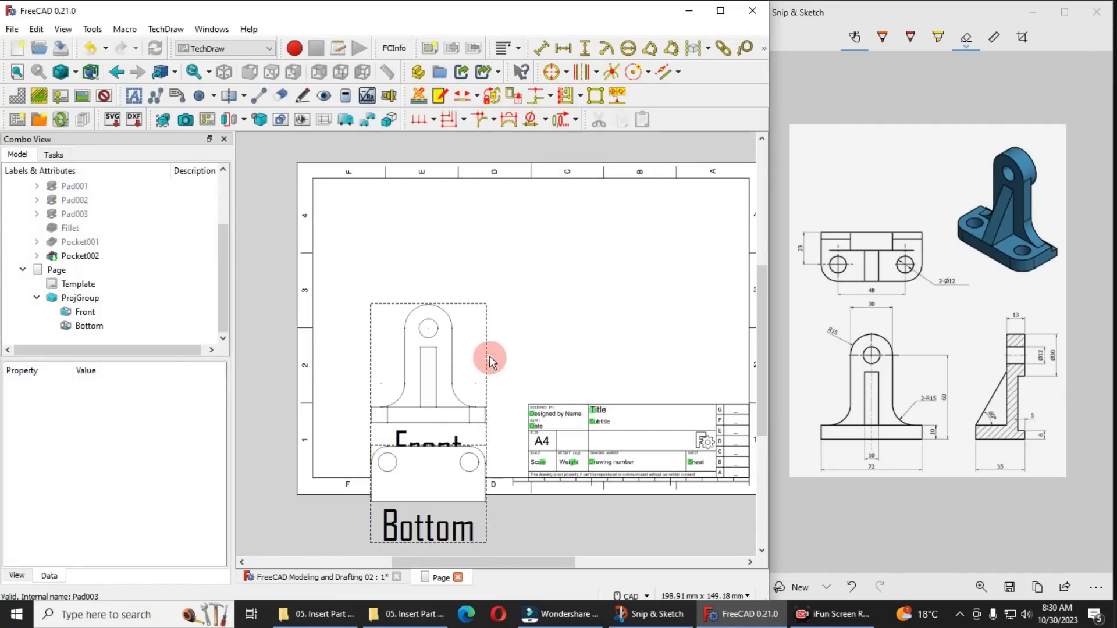
drag(485, 351, 484, 248)
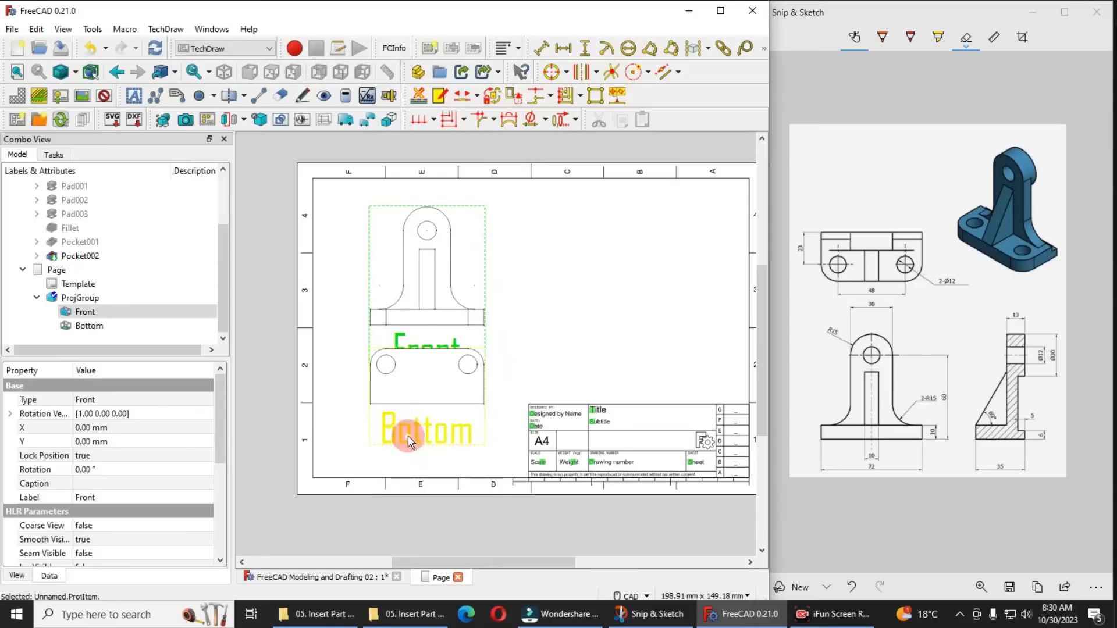
click(407, 436)
key(Delete)
click(428, 354)
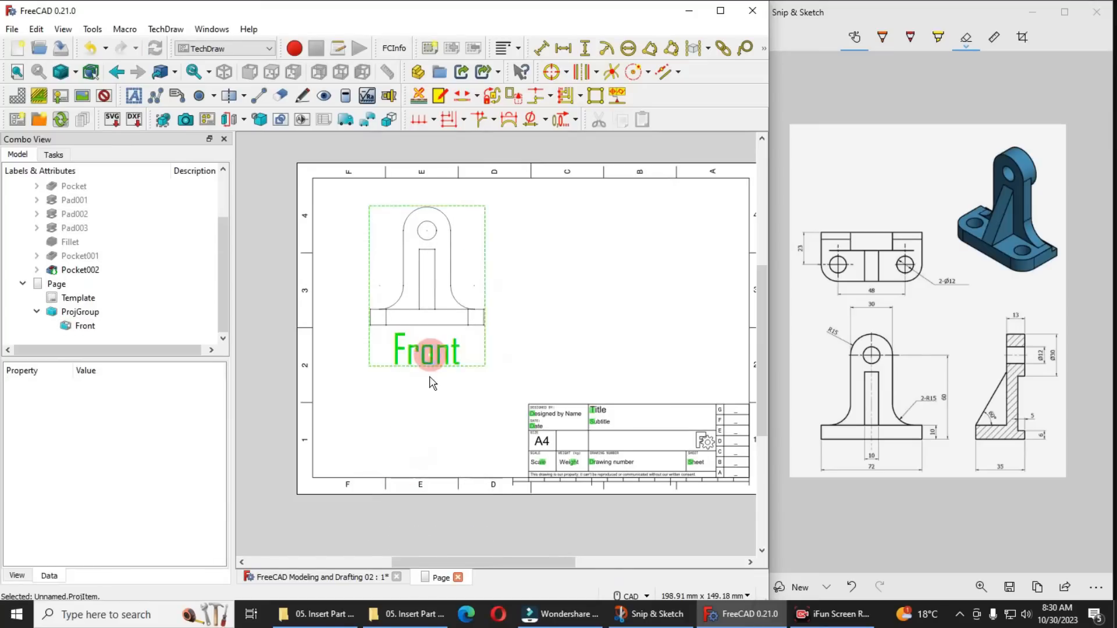
Edit the projection group to add the top view above the front view
click(92, 313)
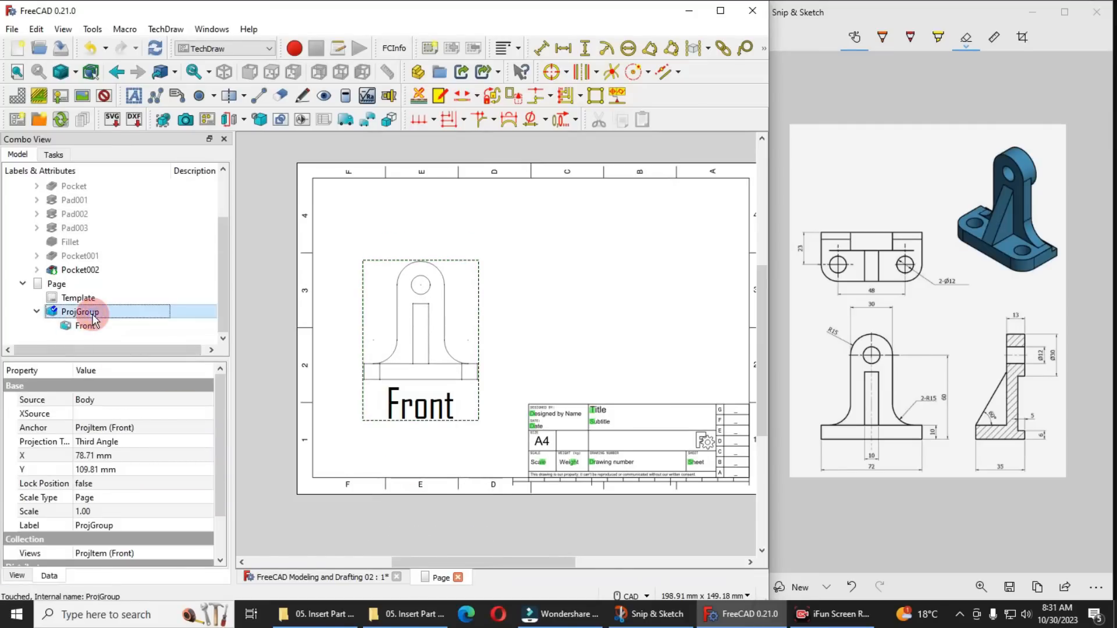
double_click(91, 314)
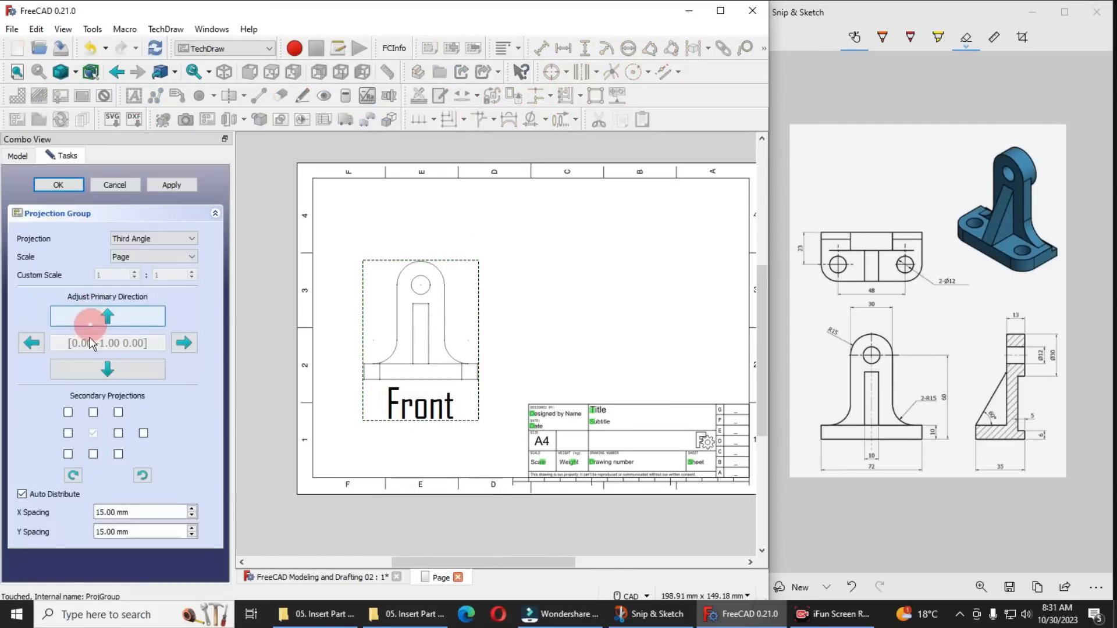
click(93, 412)
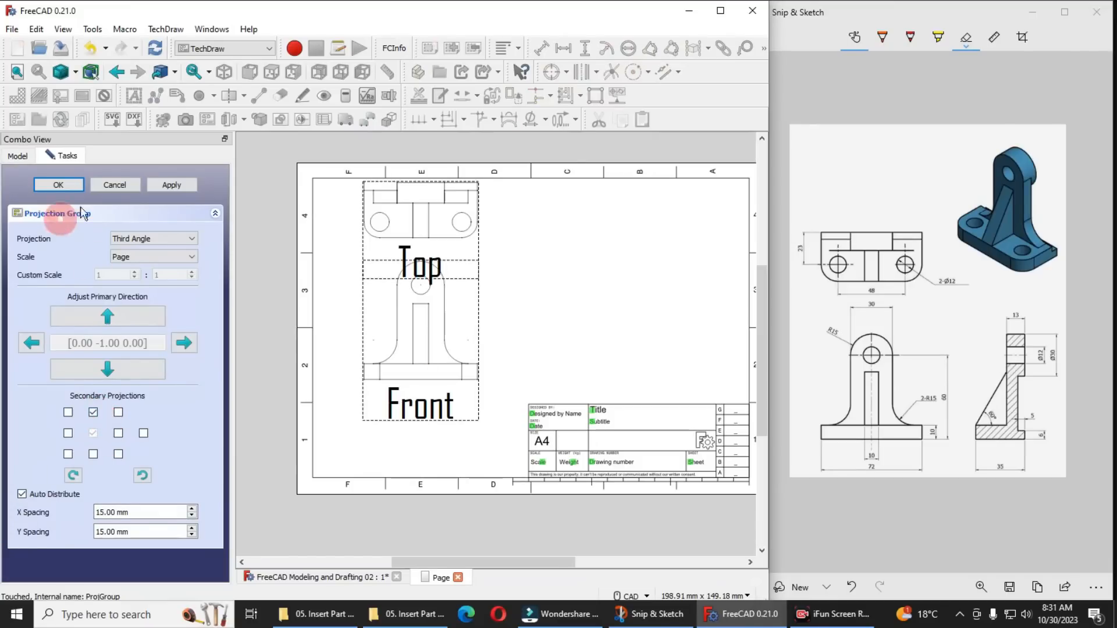
click(65, 190)
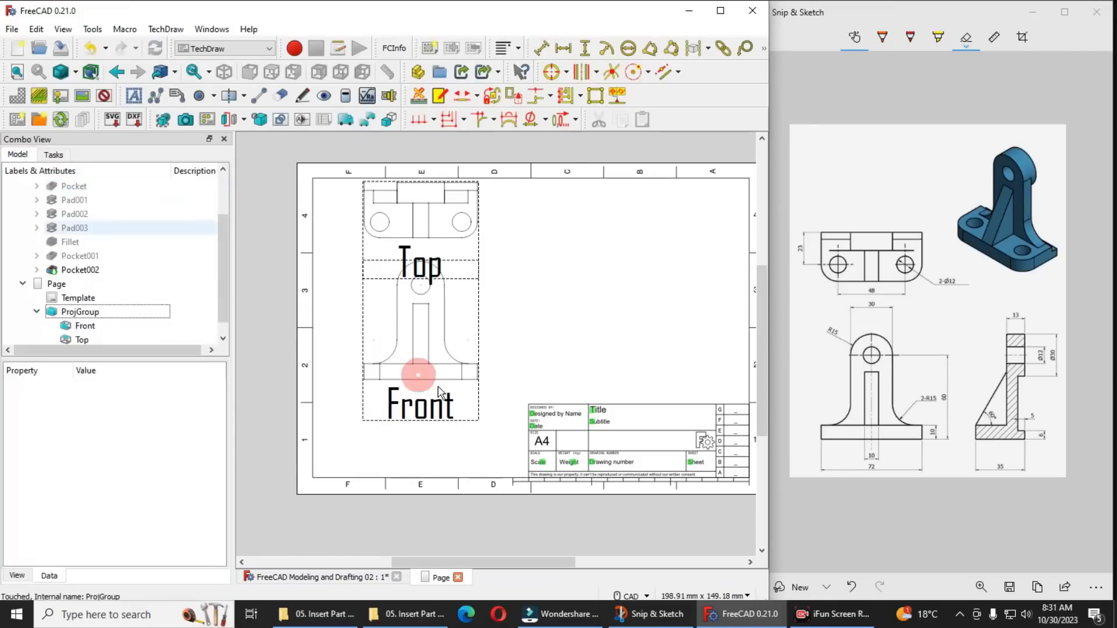
Move the front view lower on the sheet and raise the top view so the two views are clearly separated
drag(449, 419, 449, 461)
drag(423, 307, 419, 279)
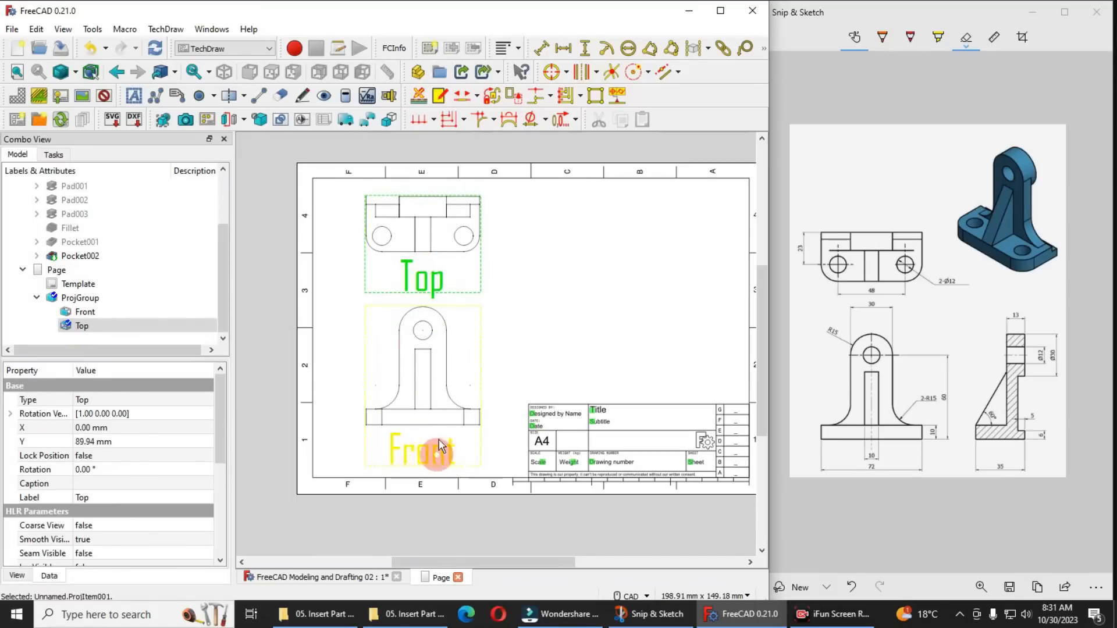
click(279, 306)
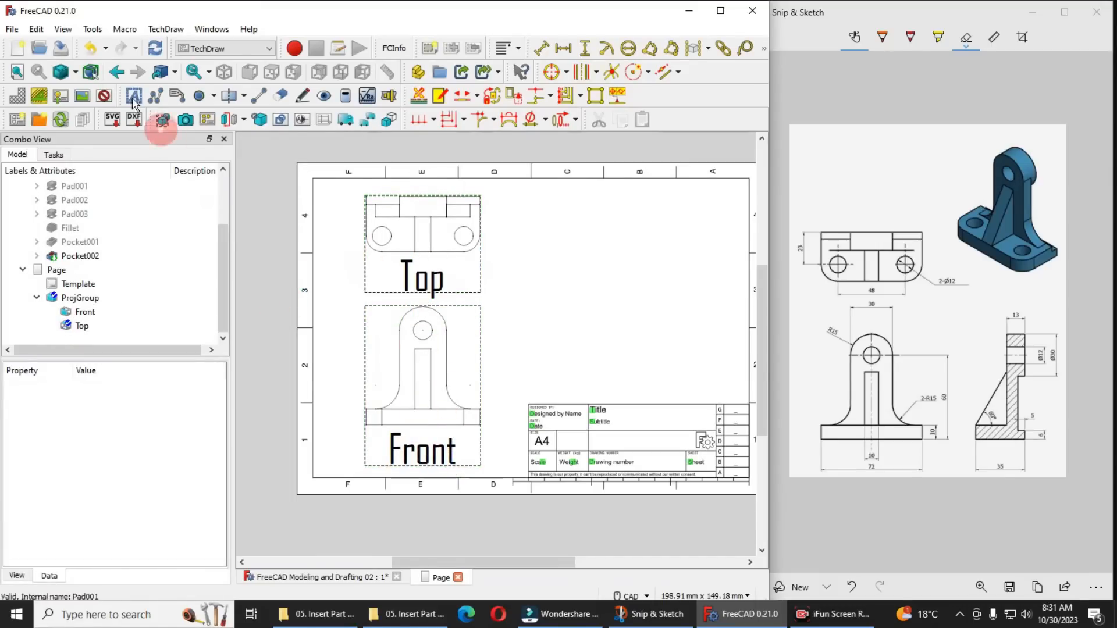
Set the default TechDraw dimension font size to 2 mm in the preferences
click(36, 30)
click(64, 338)
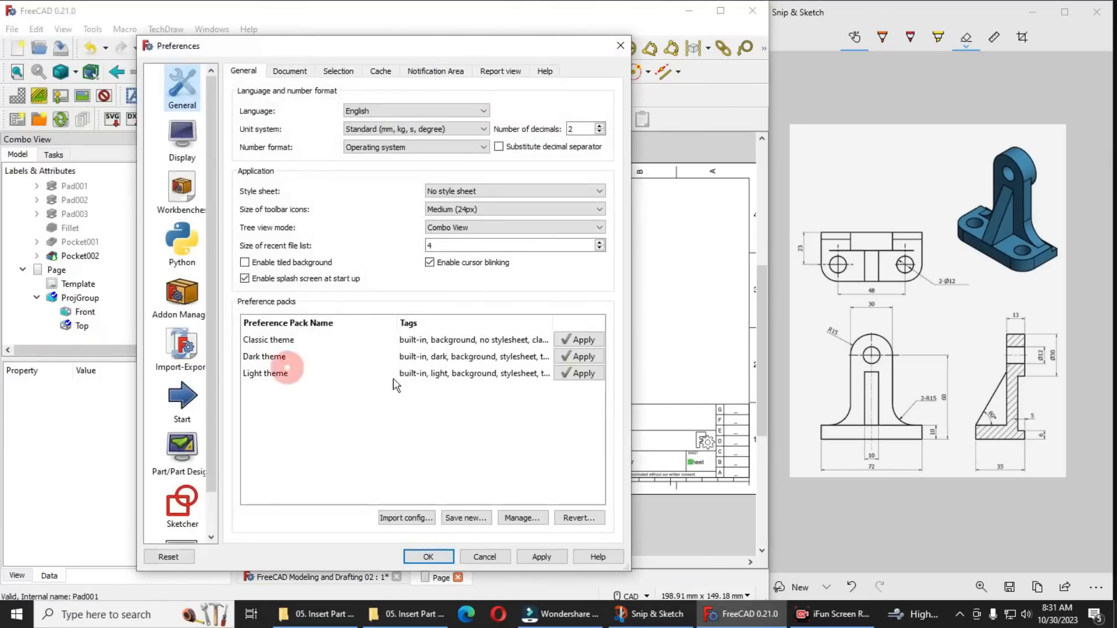
scroll(182, 448, down, 1)
click(181, 512)
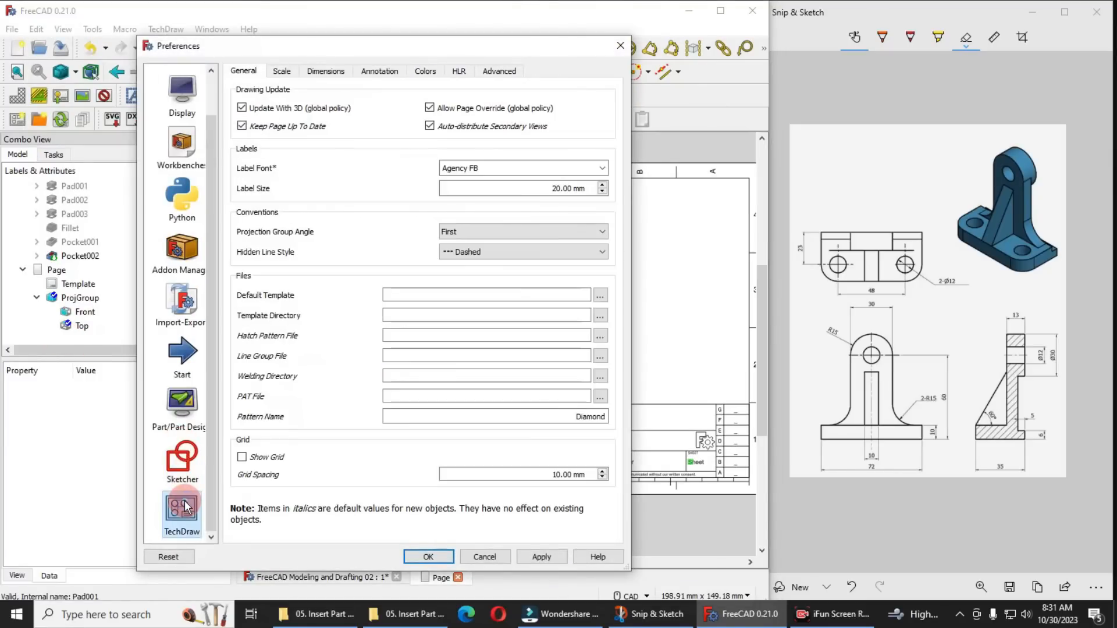
click(283, 72)
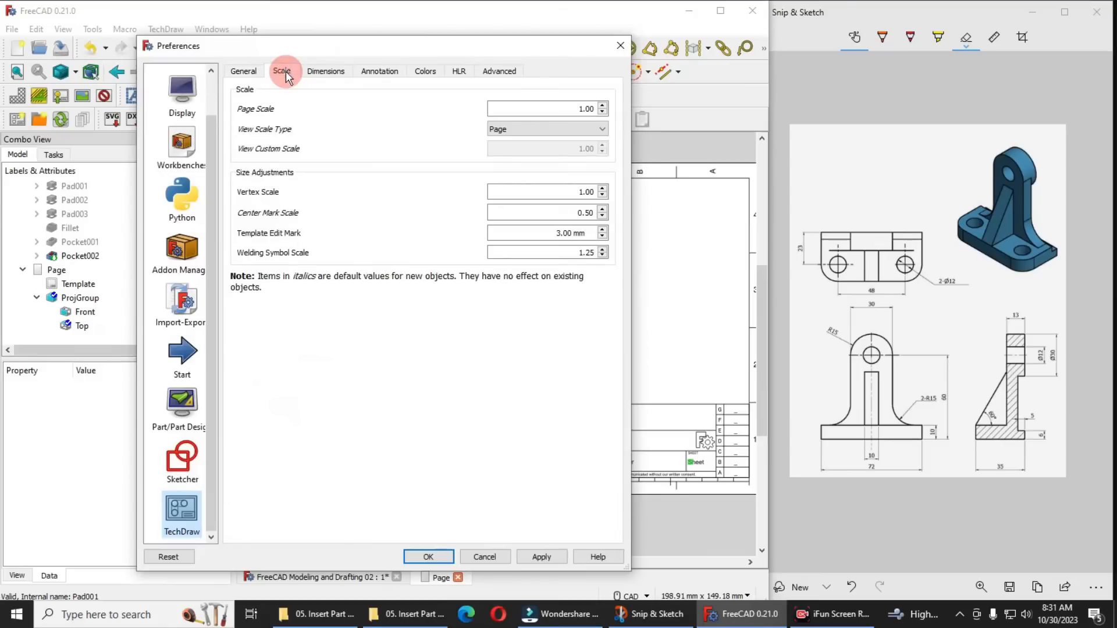
click(323, 73)
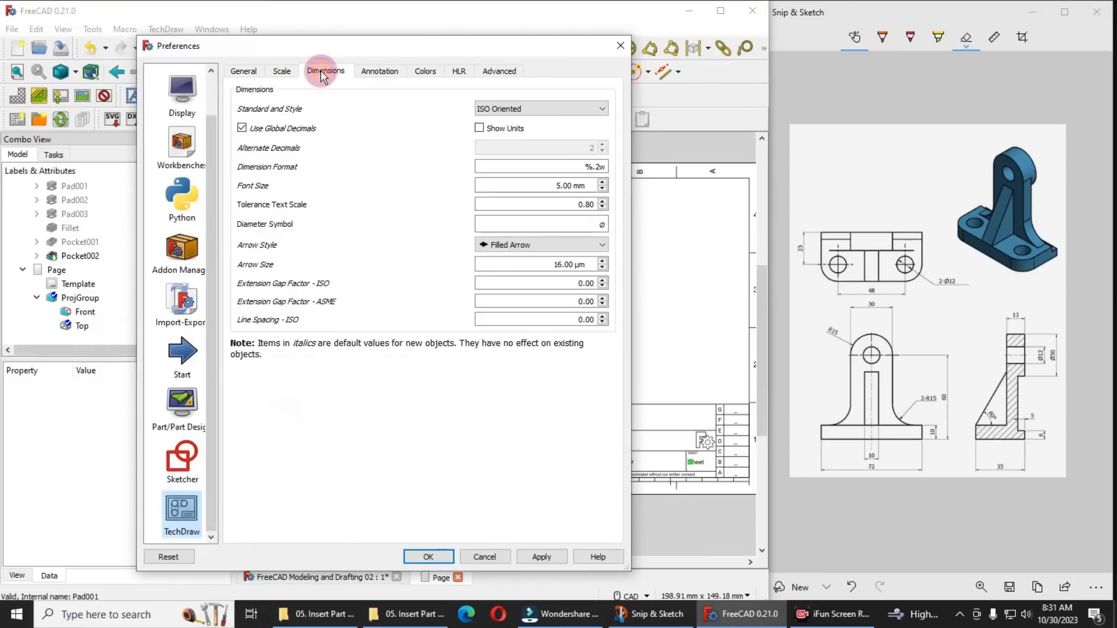
click(580, 185)
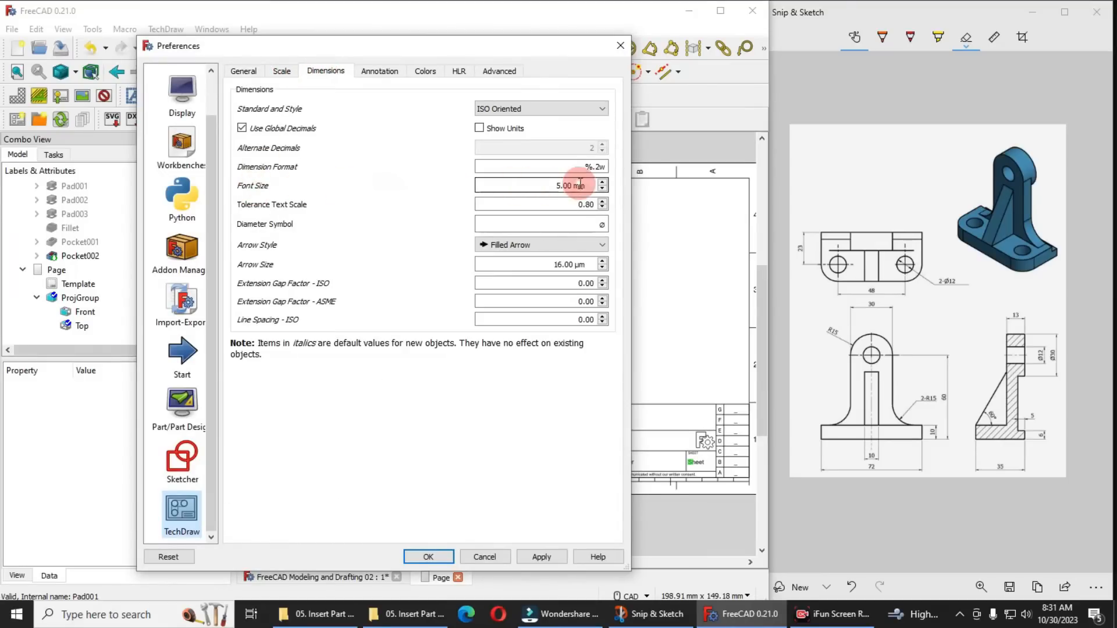
drag(585, 185, 488, 184)
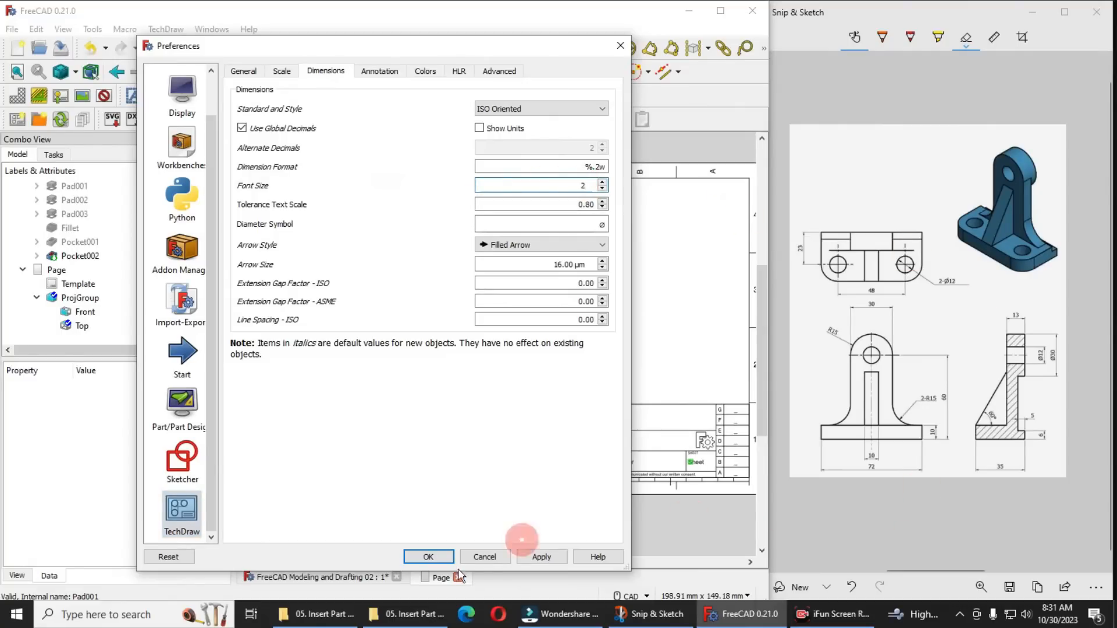
click(430, 556)
Refresh the document and move the top view back up, clear of the front view
click(452, 458)
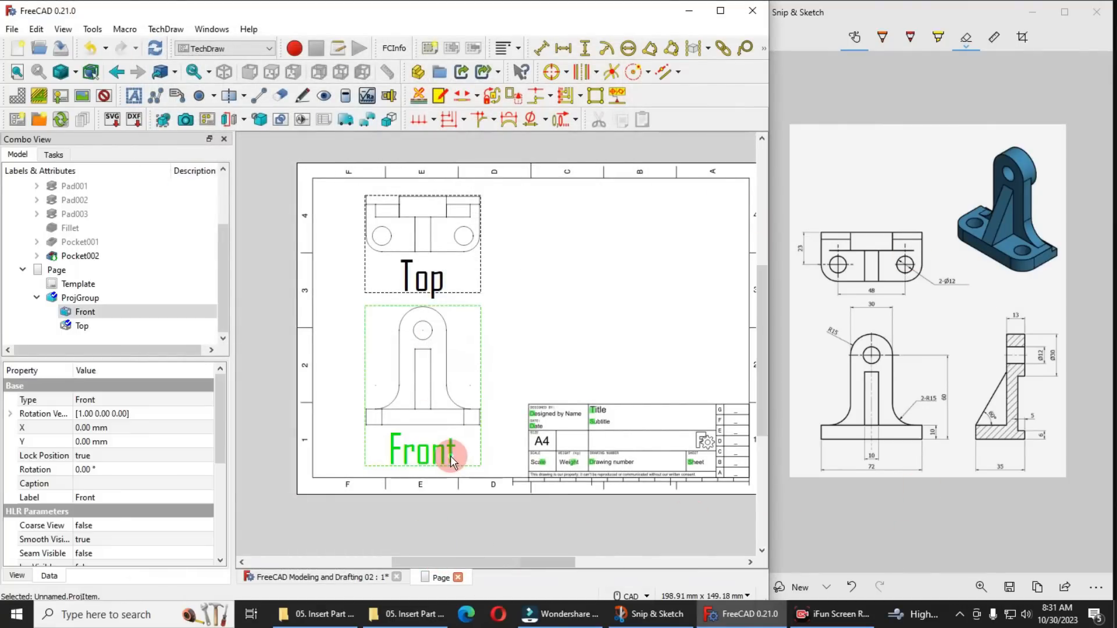
click(155, 48)
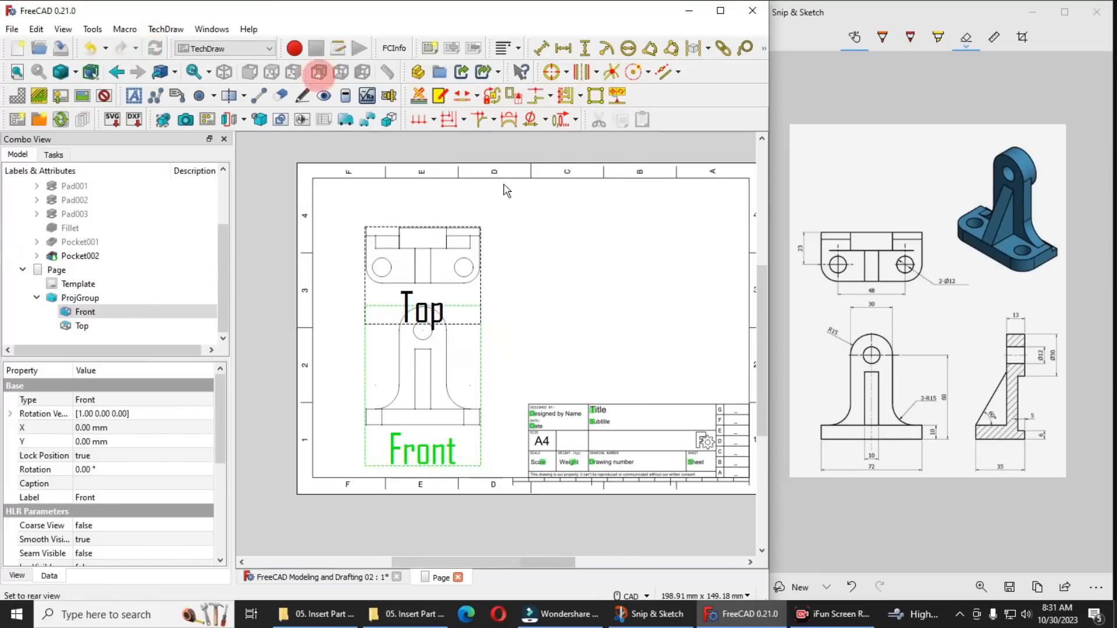
drag(421, 320, 421, 288)
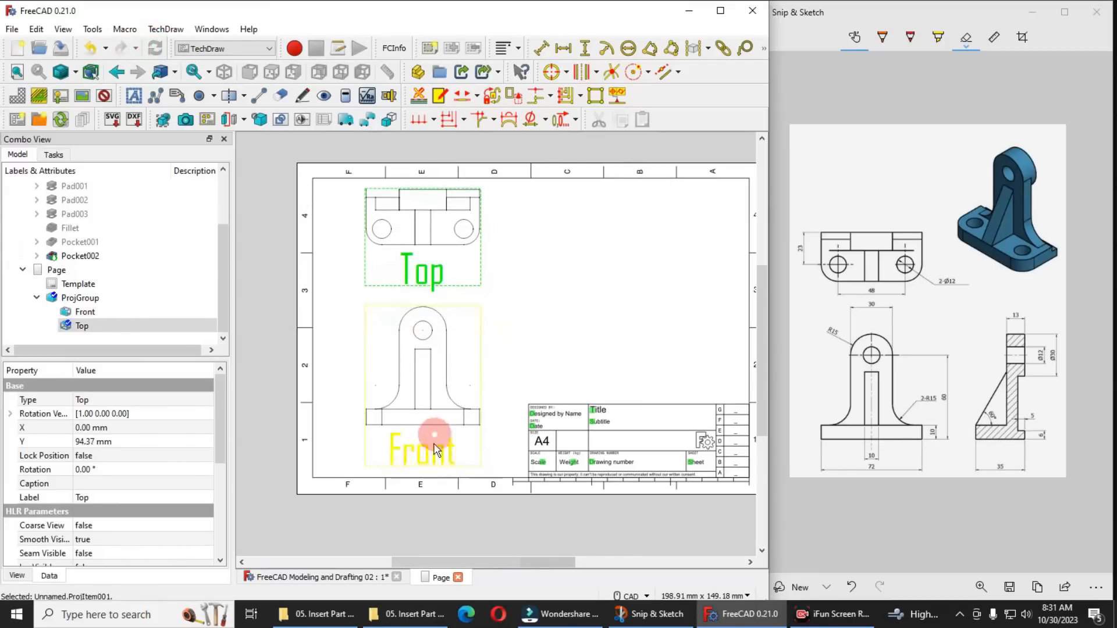
Turn the view frames off and back on, then clear the selection on the page
click(105, 98)
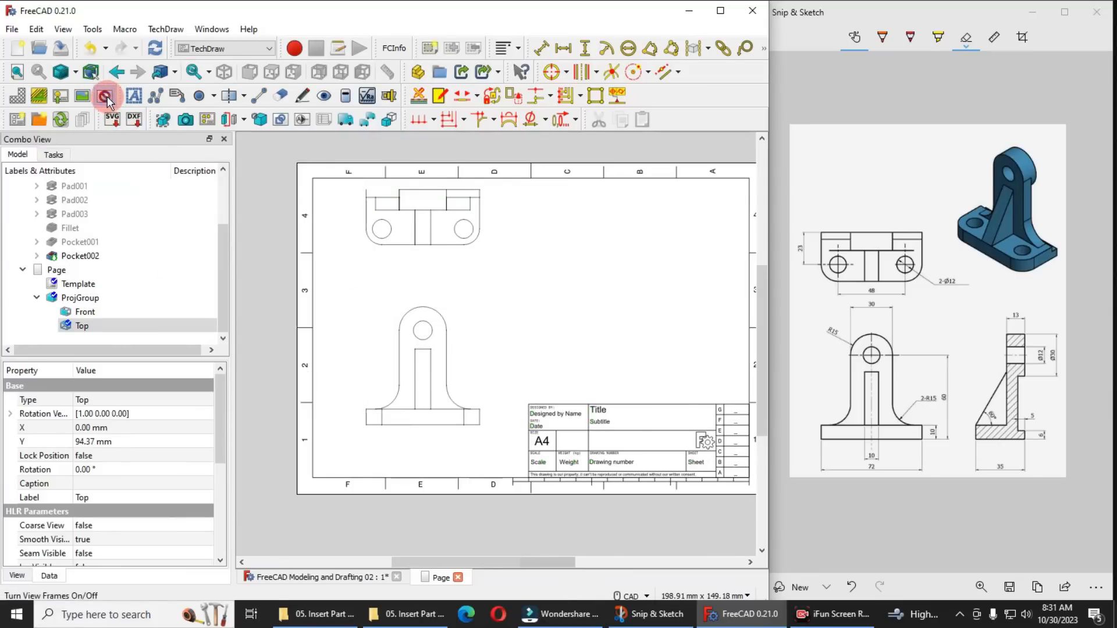
click(105, 97)
scroll(460, 221, up, 3)
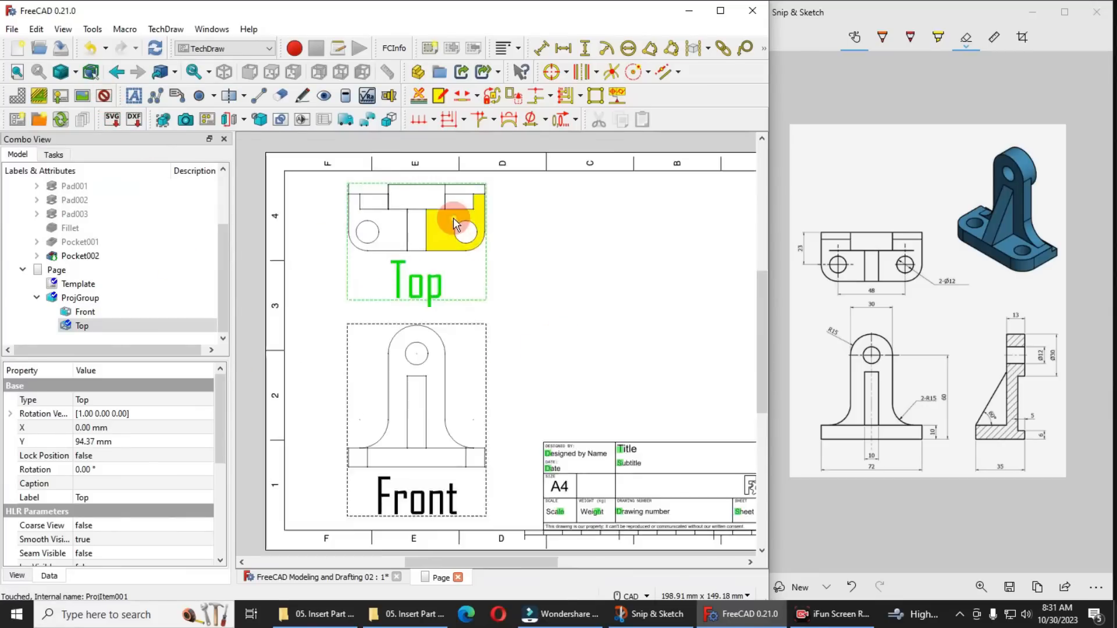
click(582, 354)
scroll(466, 319, down, 3)
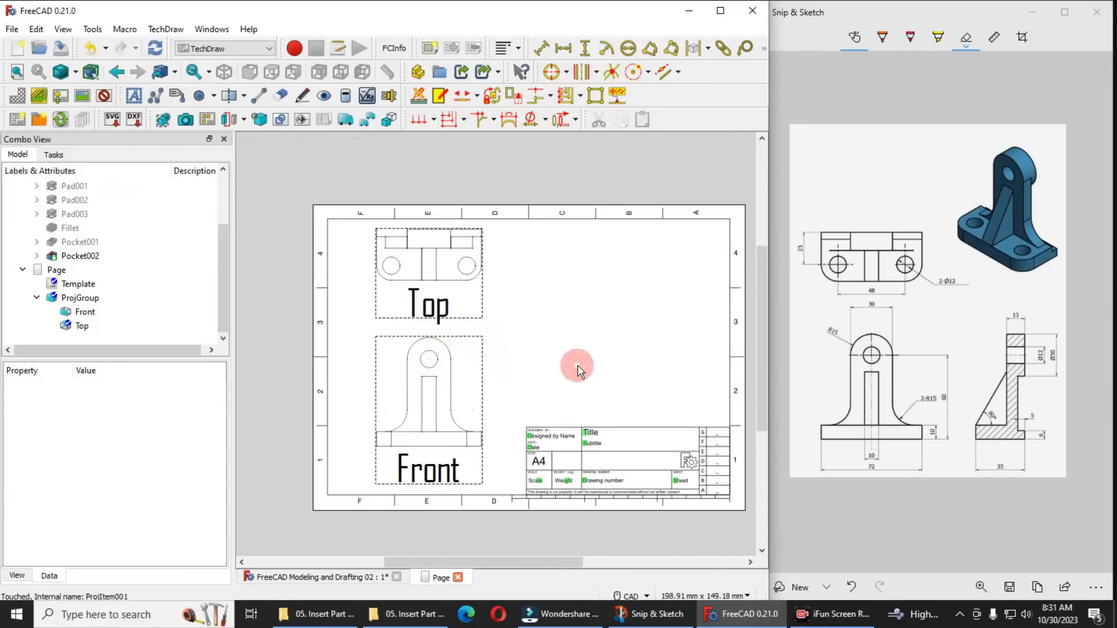
Add circle centerlines to the round hole at the top of the front view
scroll(429, 372, up, 3)
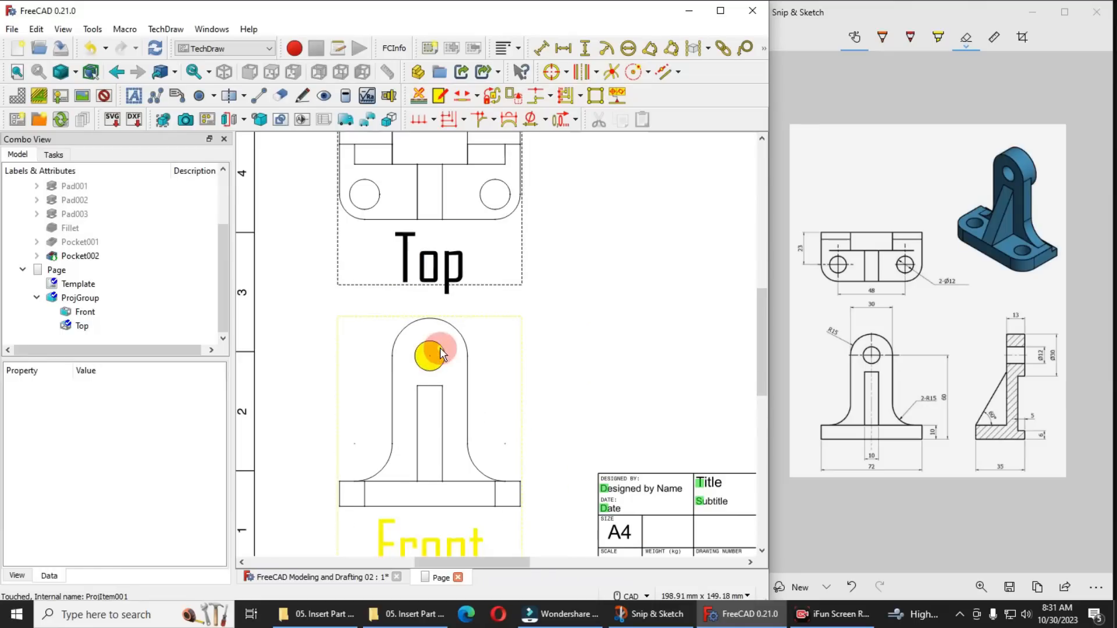
click(442, 352)
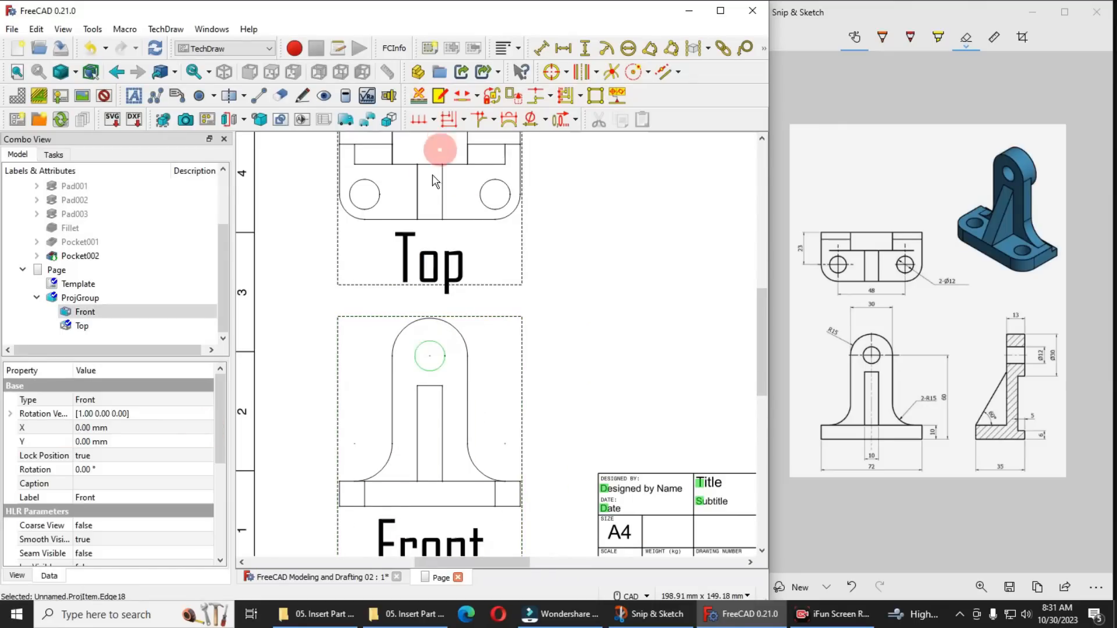
click(553, 73)
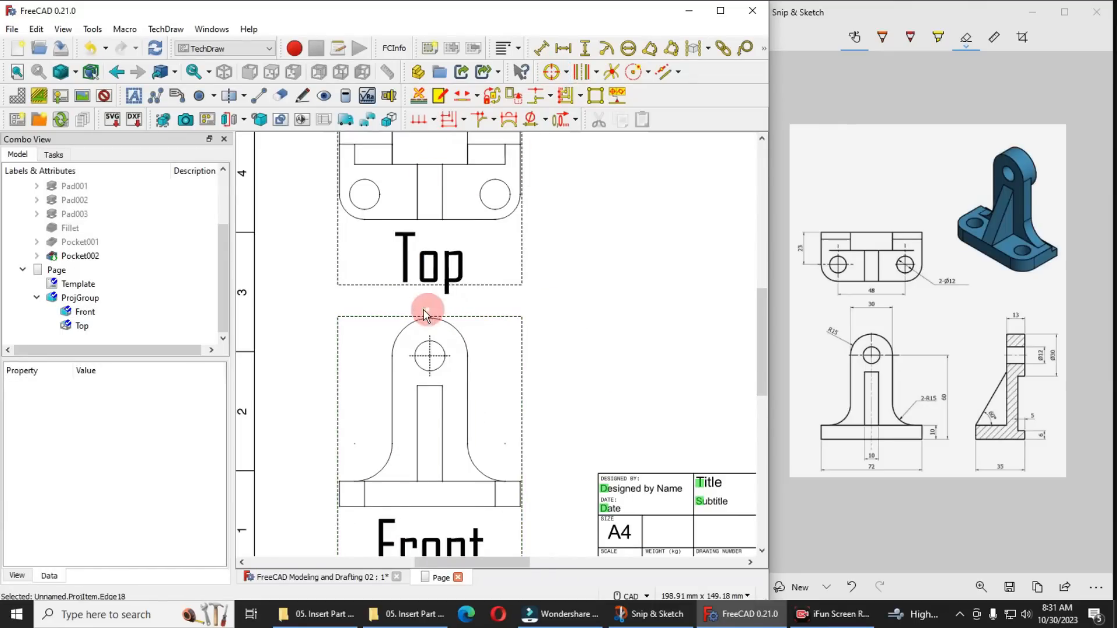
Try to add circle centerlines to the two base holes in the top view, both together and one at a time
scroll(430, 311, down, 2)
click(461, 263)
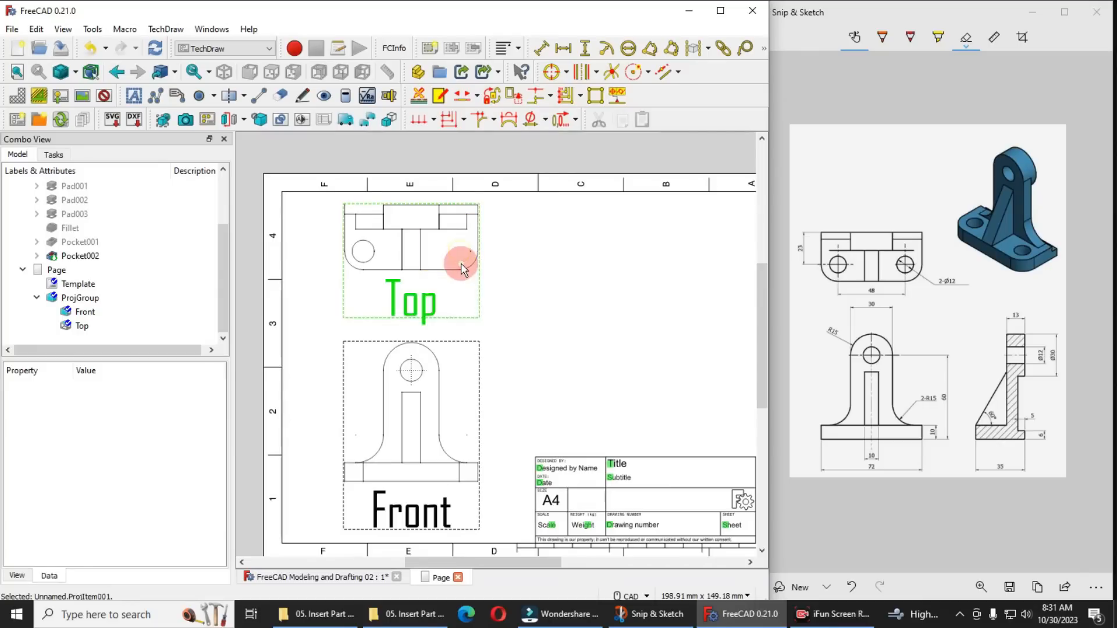
ctrl+click(372, 260)
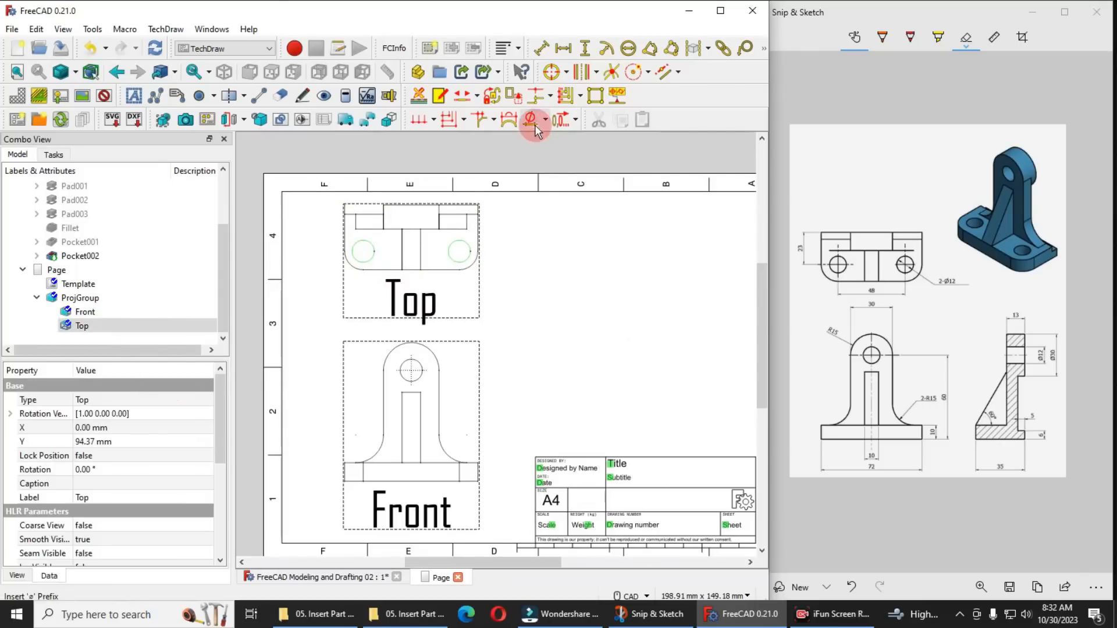
click(551, 72)
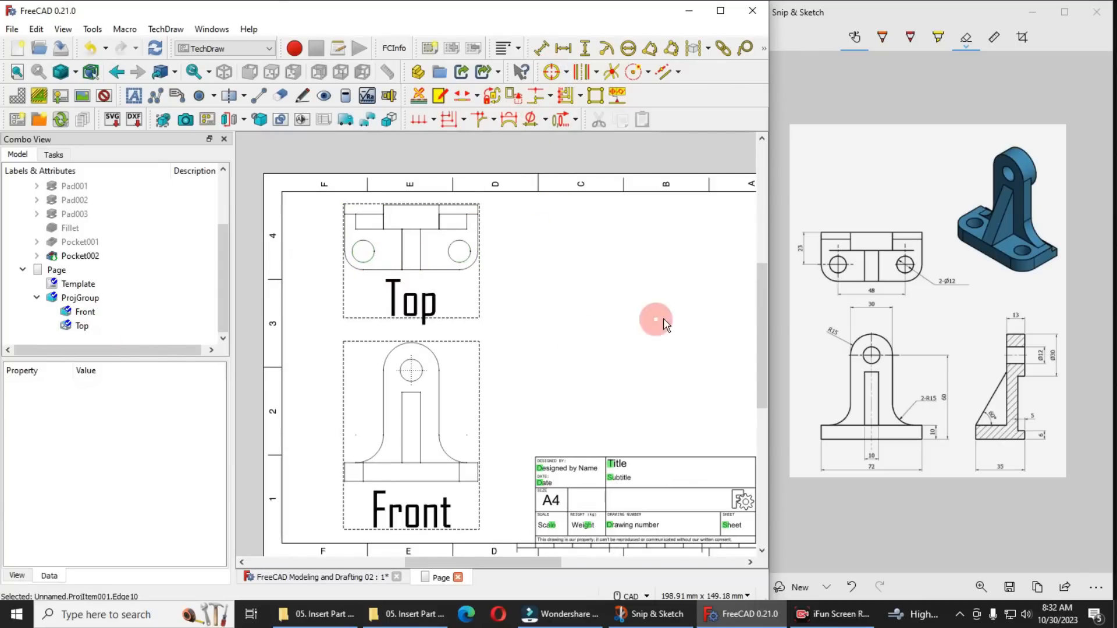
click(456, 261)
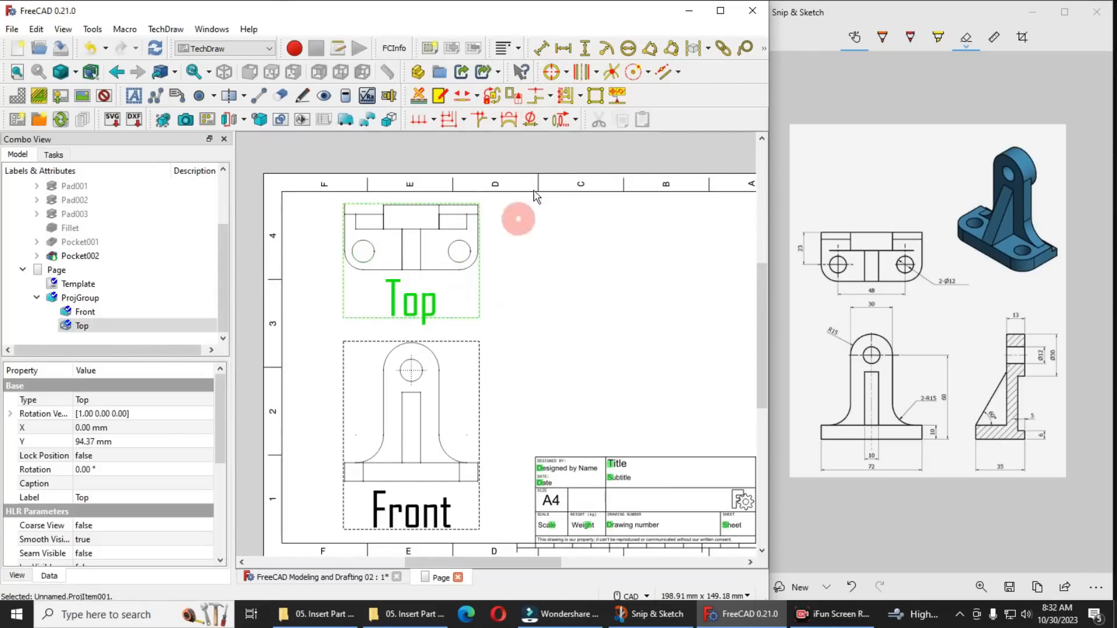
click(339, 239)
click(552, 73)
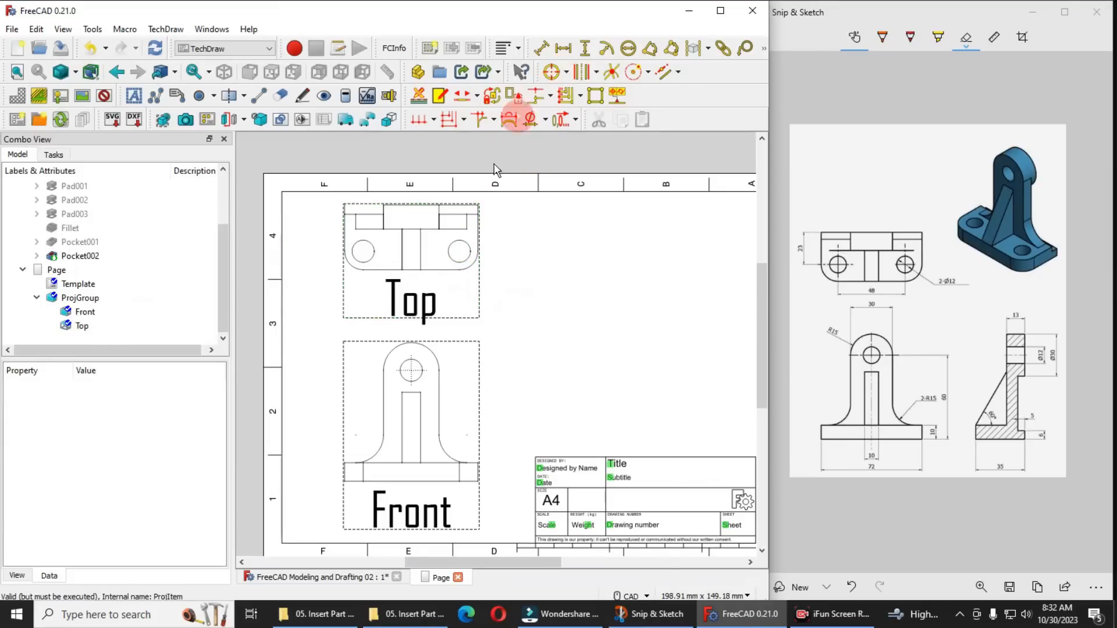
click(469, 249)
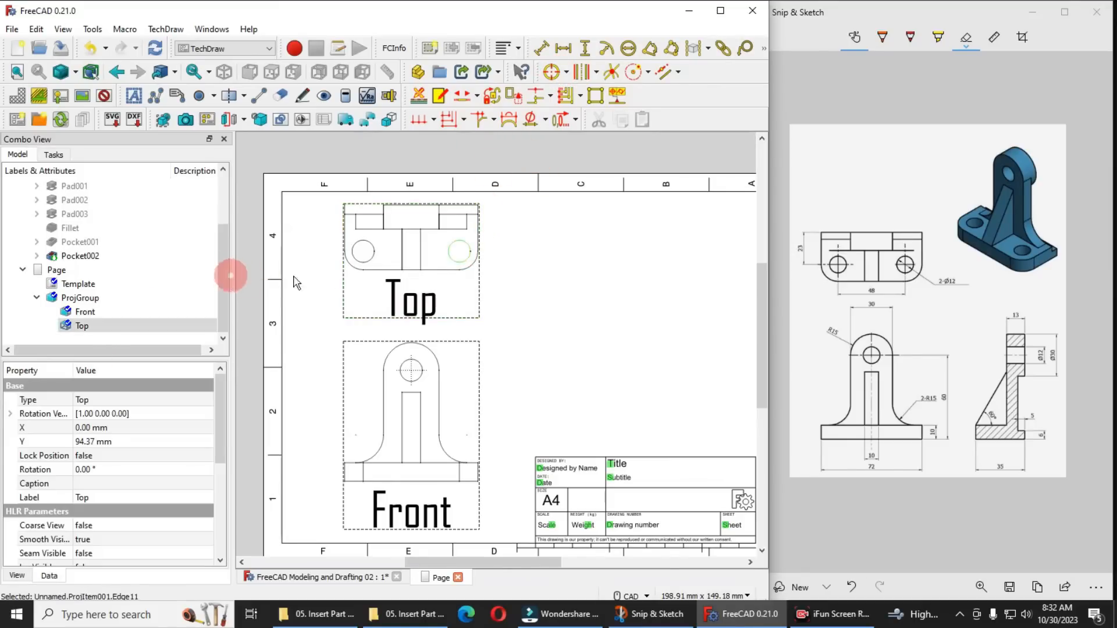
click(555, 72)
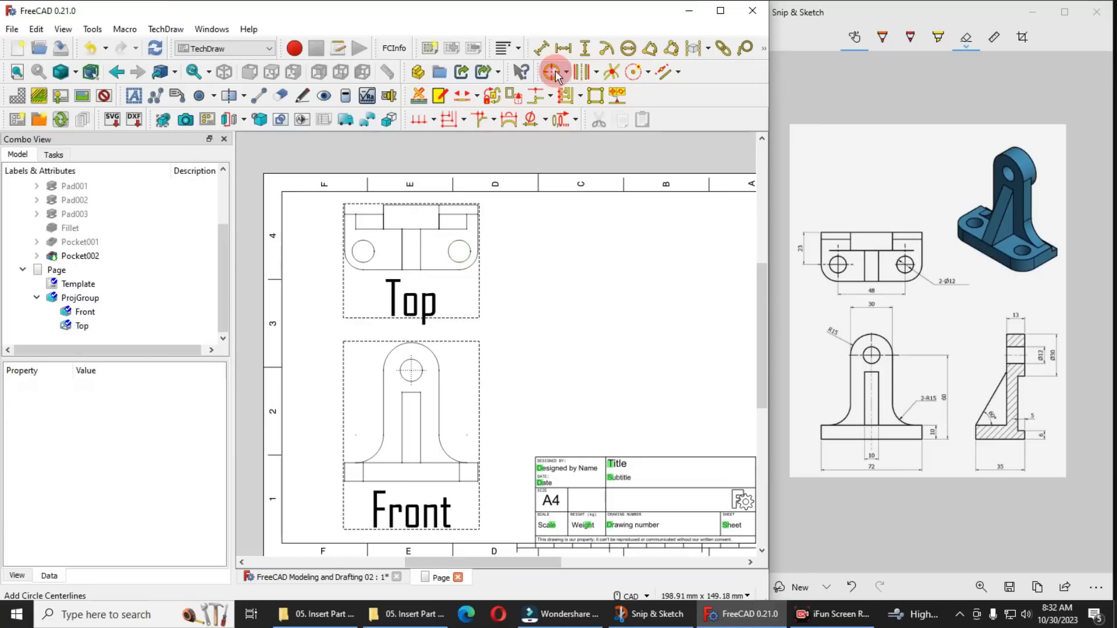
Try again to add circle centerlines to only the right-hand hole of the top view
scroll(458, 250, up, 3)
scroll(460, 251, up, 4)
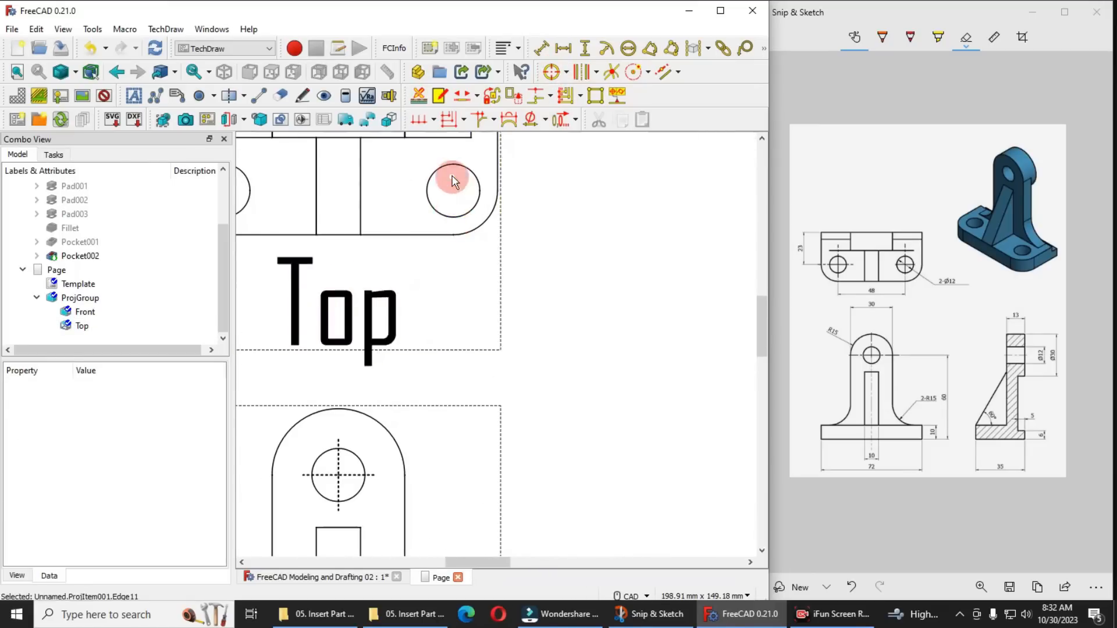
middle_drag(524, 312, 634, 418)
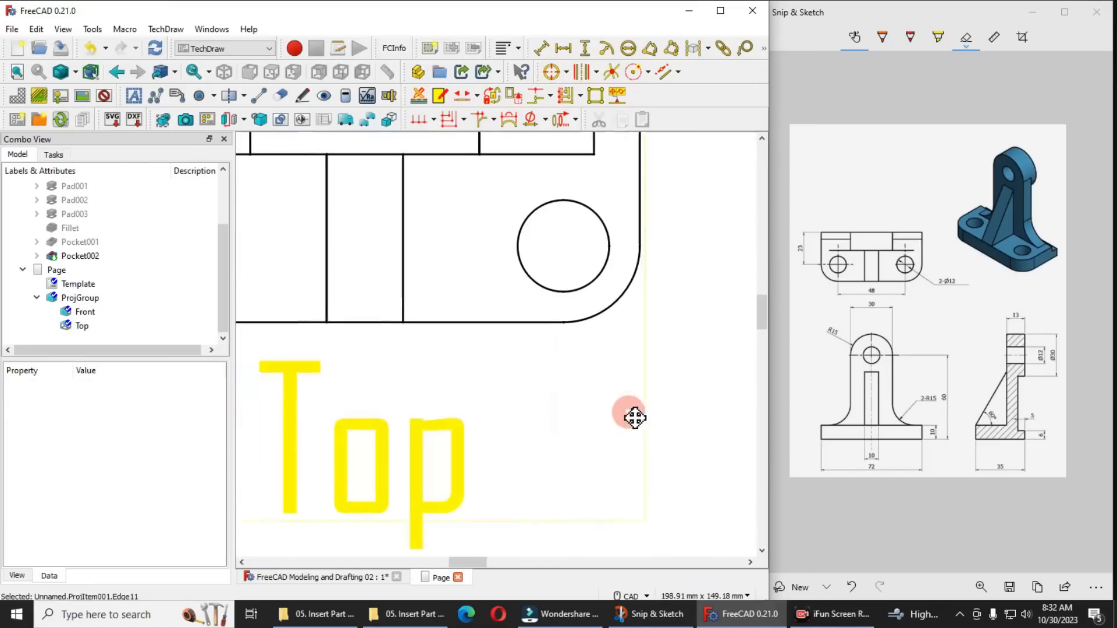
click(570, 295)
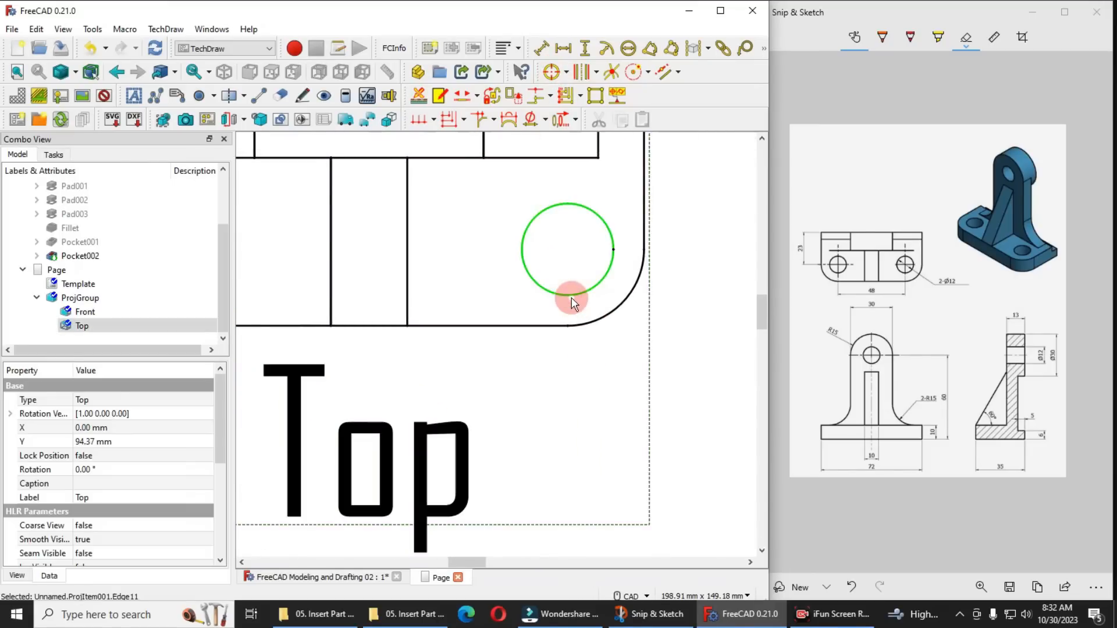
click(551, 73)
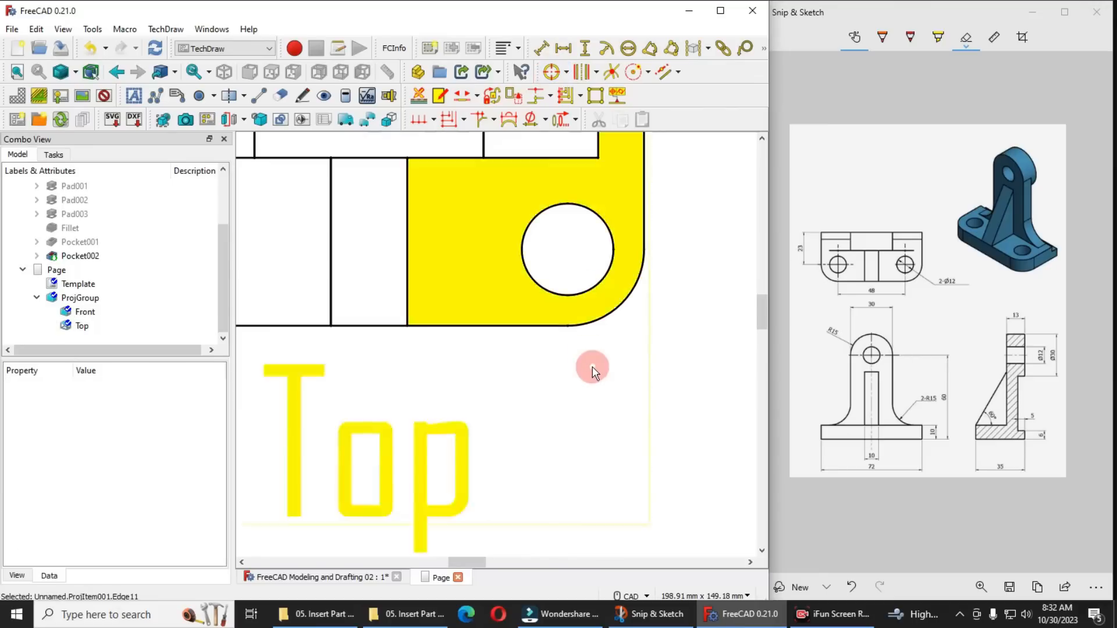
Recompute the document and move the top view back up, clear of the front view
scroll(592, 368, down, 5)
click(478, 349)
scroll(479, 349, up, 1)
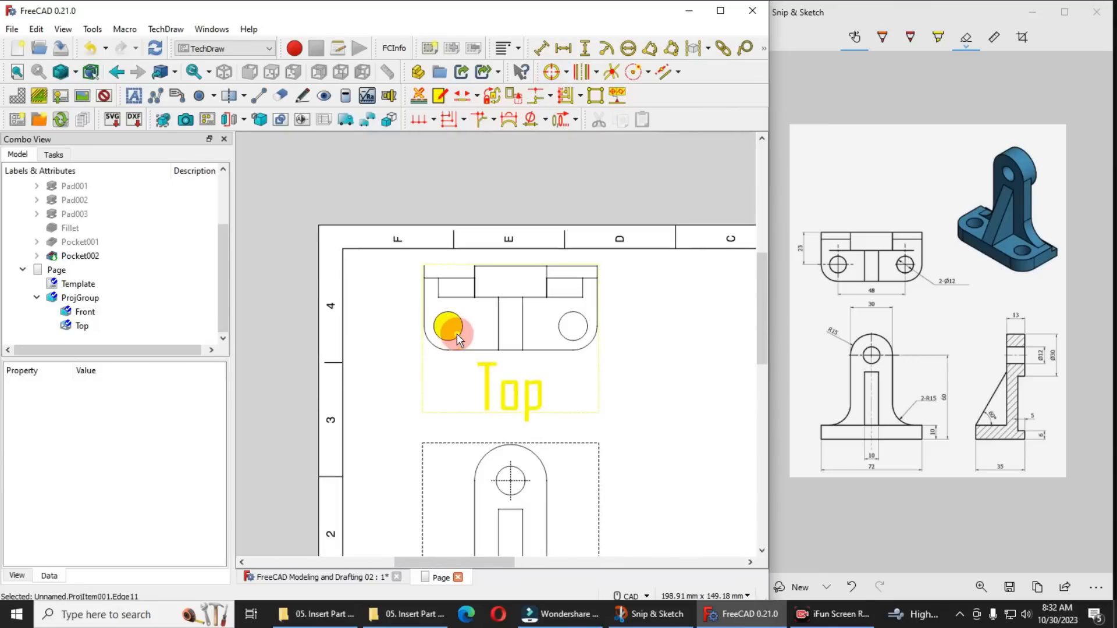
scroll(399, 269, down, 1)
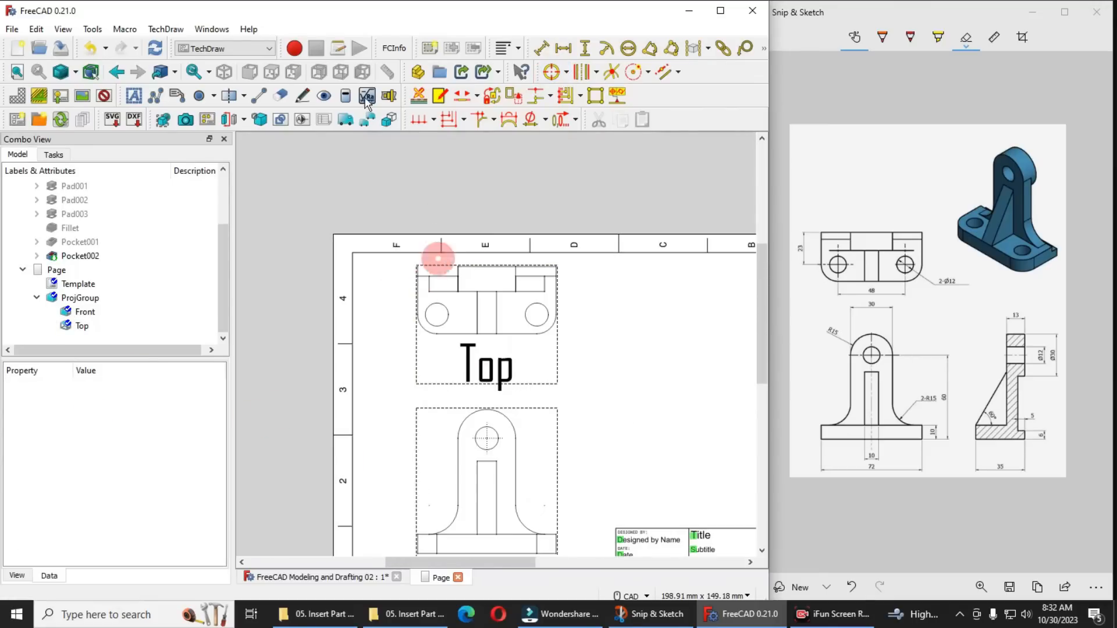
click(157, 50)
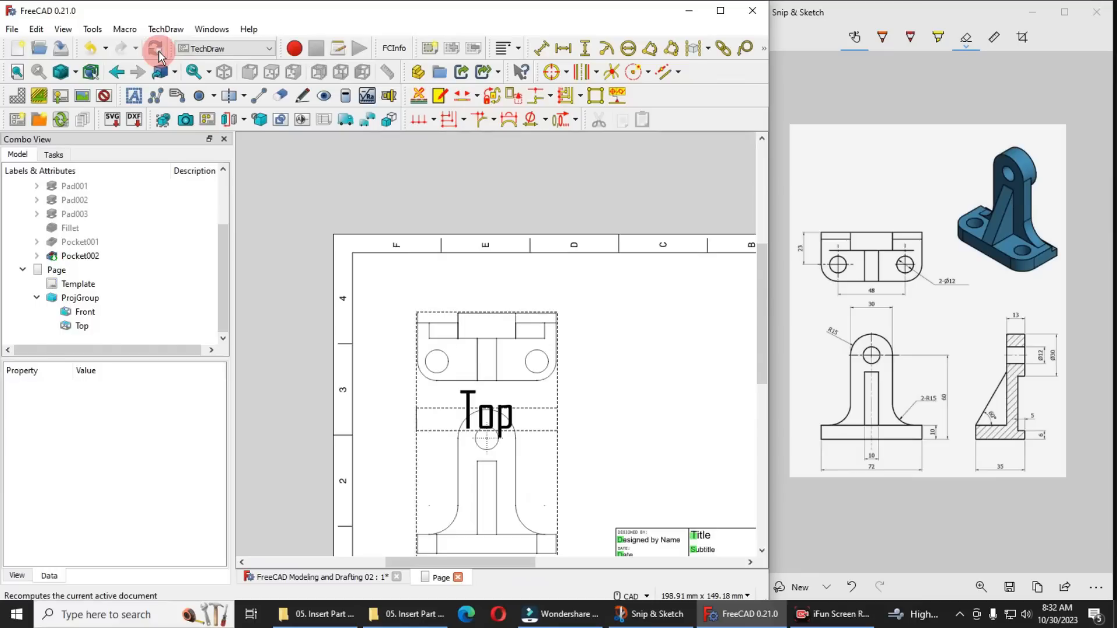
drag(557, 403, 559, 351)
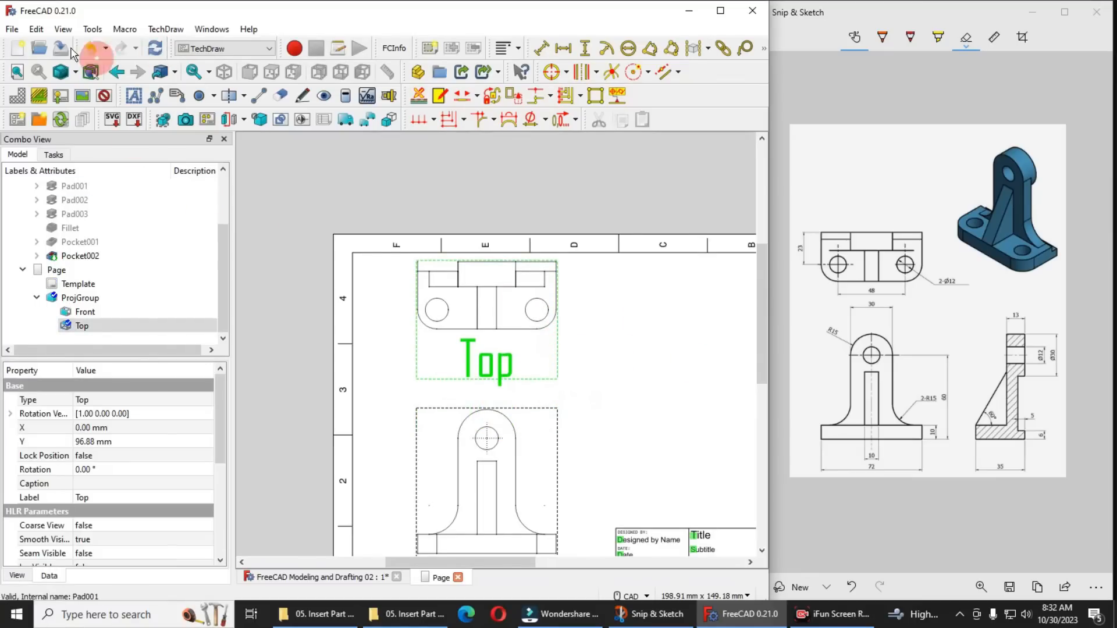
Look through the TechDraw annotation, color, advanced and dimension preferences for centerline options, and leave them without saving
click(11, 30)
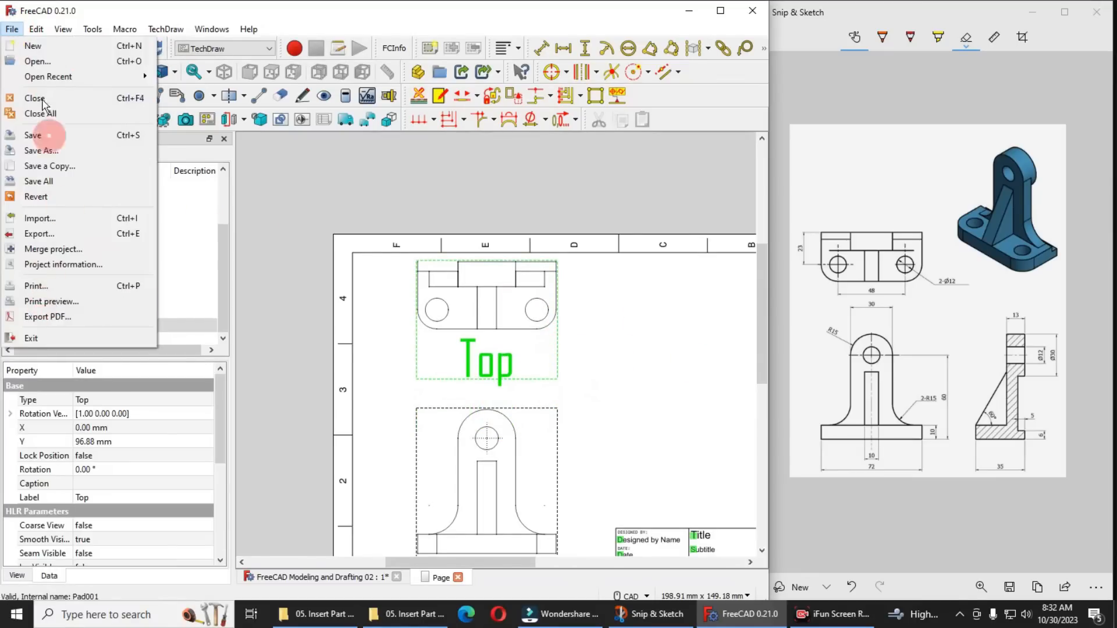
mouse_move(37, 38)
click(104, 338)
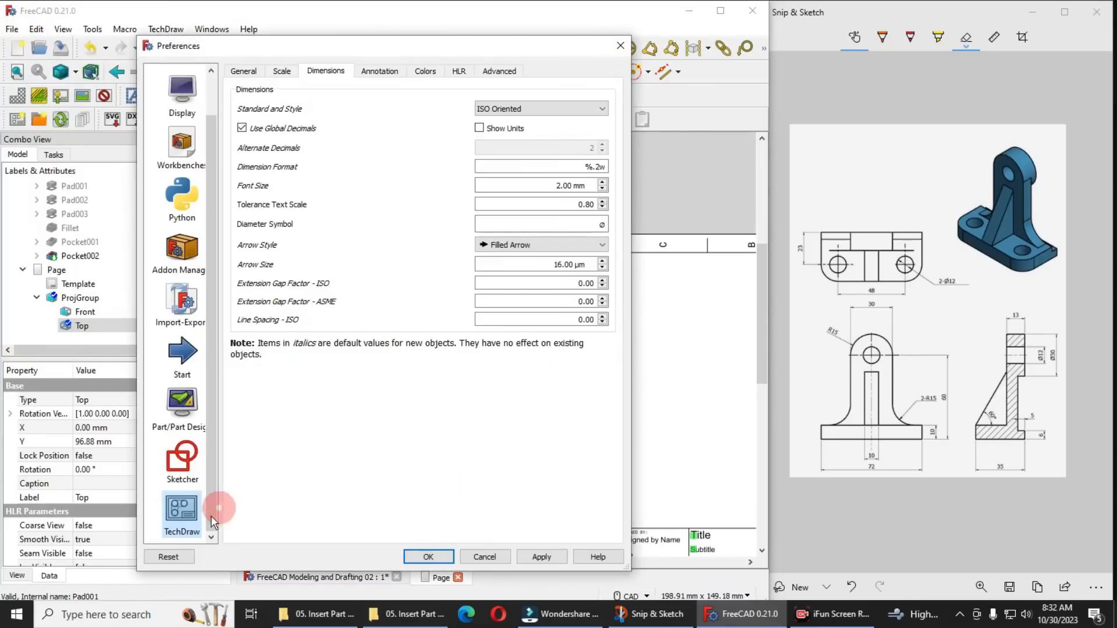
click(380, 74)
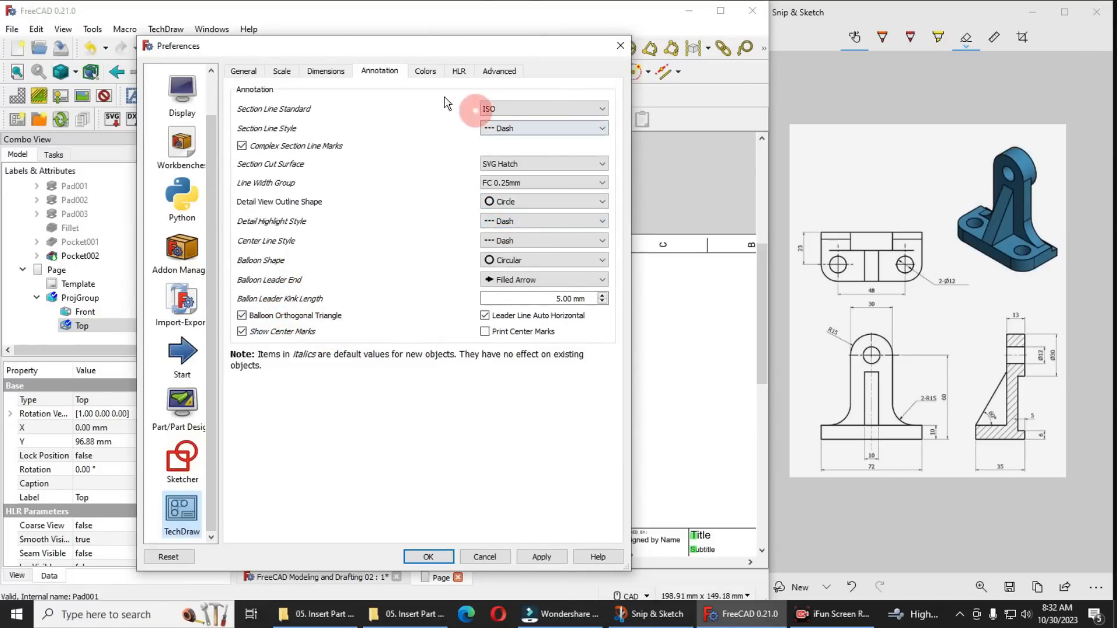
click(425, 71)
click(498, 72)
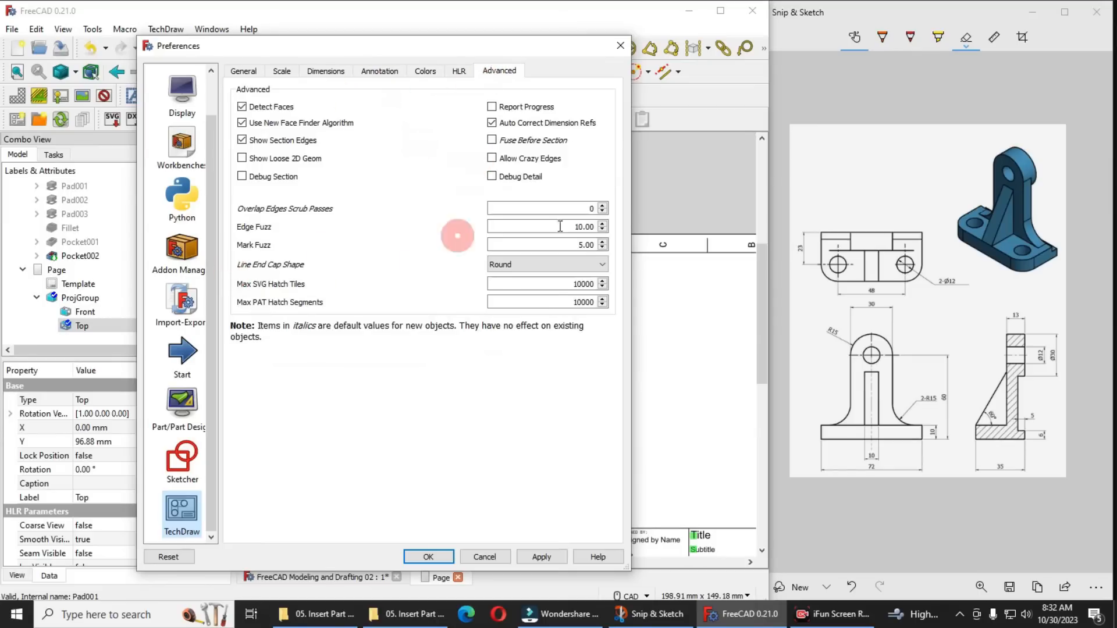
click(601, 247)
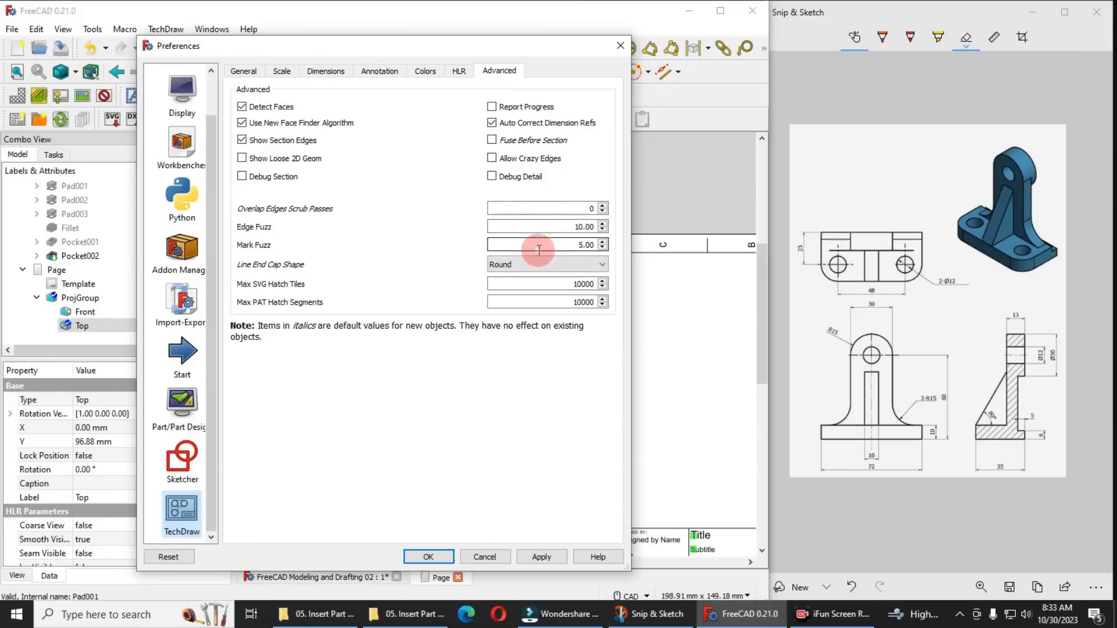
click(327, 70)
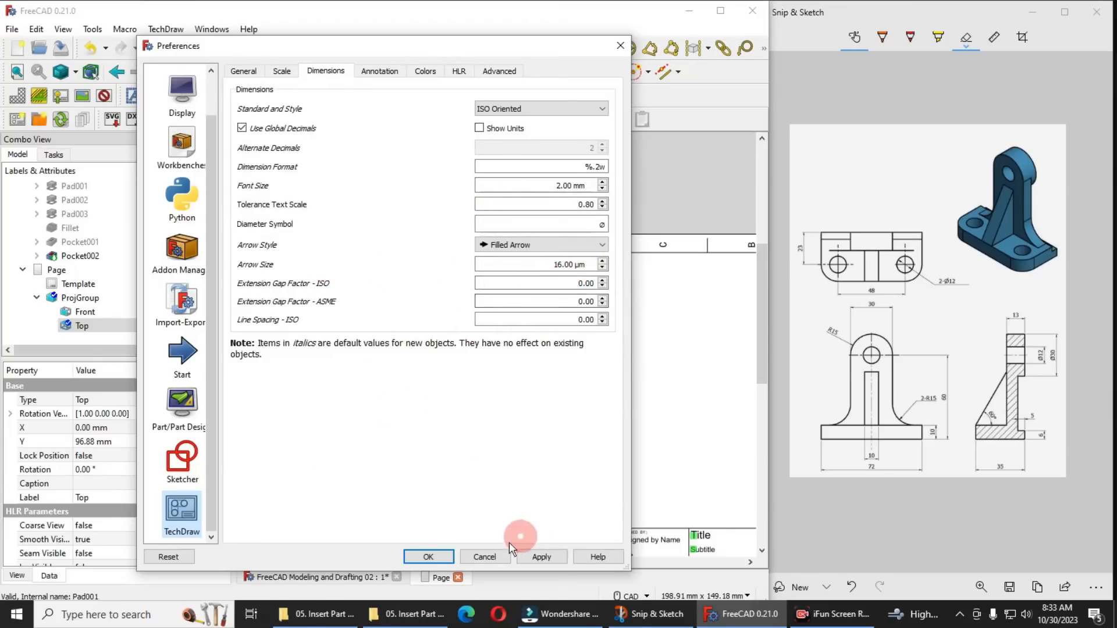
click(488, 558)
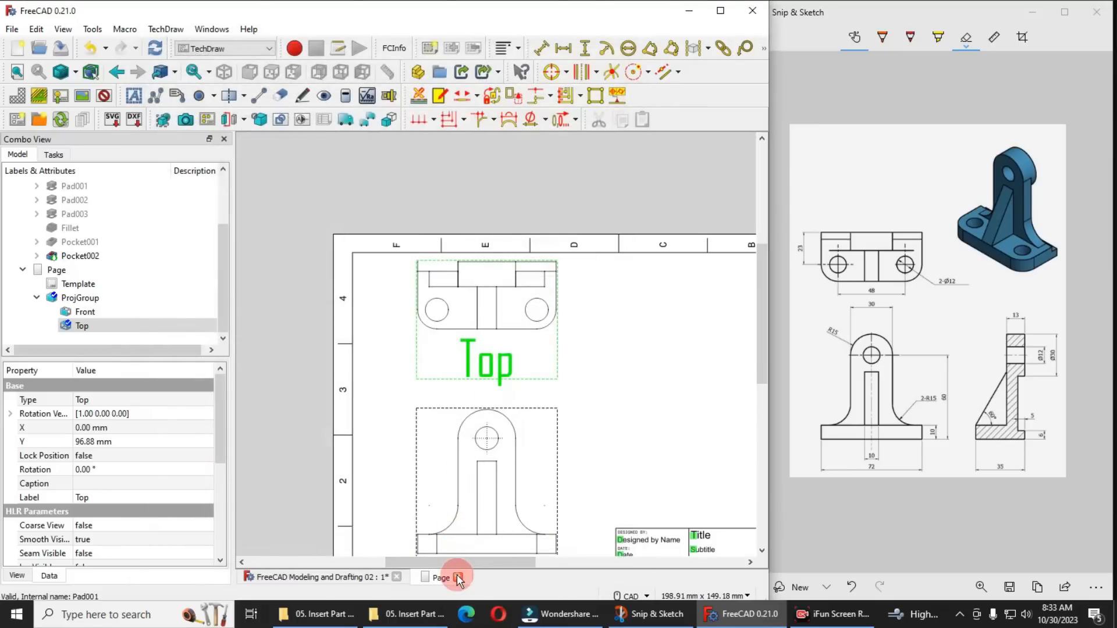
Delete the existing drawing page together with its template and projection group
right_click(56, 270)
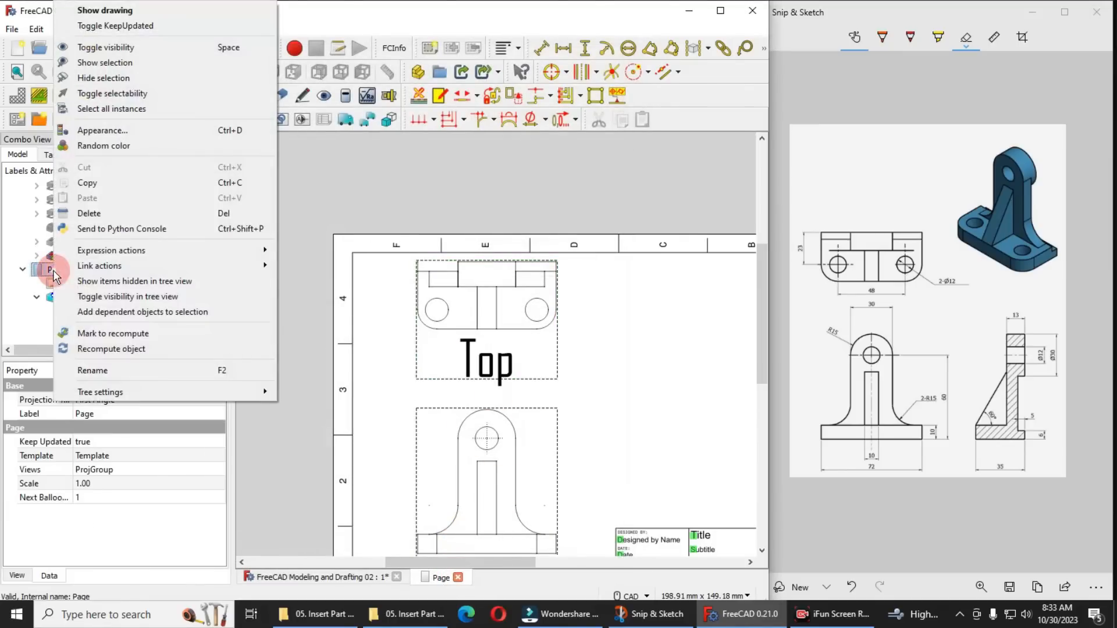
click(99, 213)
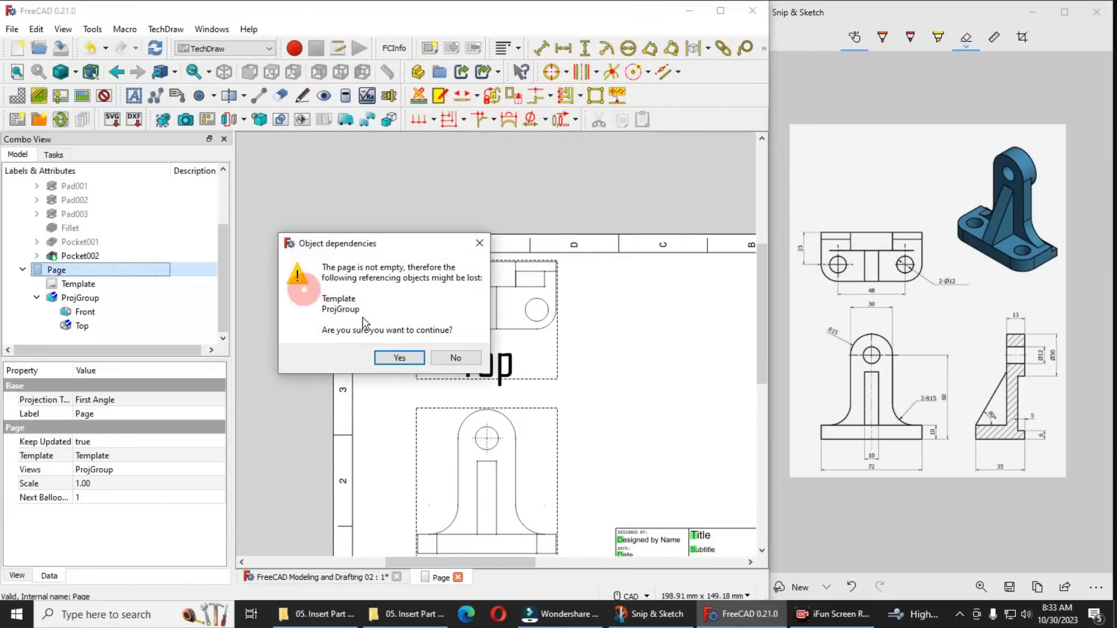
click(399, 358)
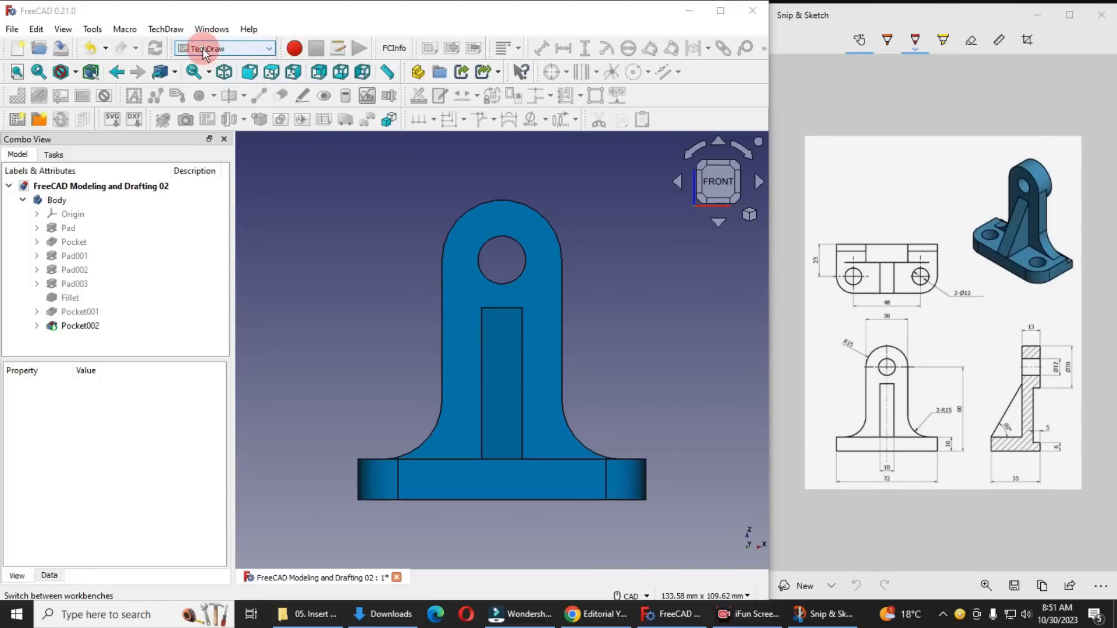
Insert a new default drawing page and a third-angle projection group of the Body with front and top views
click(19, 122)
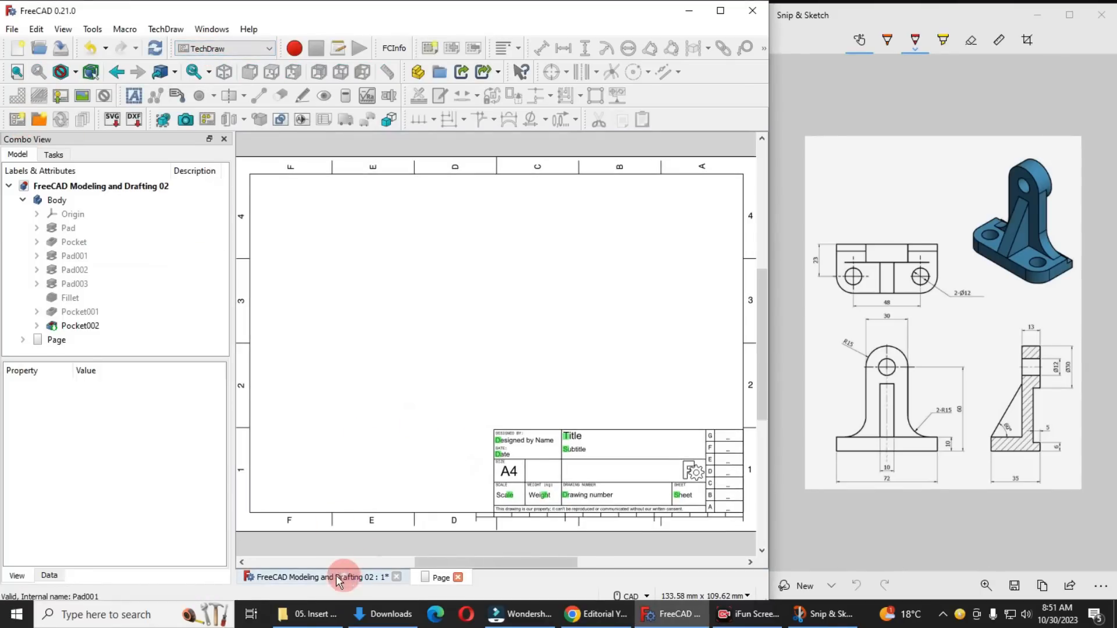
click(336, 578)
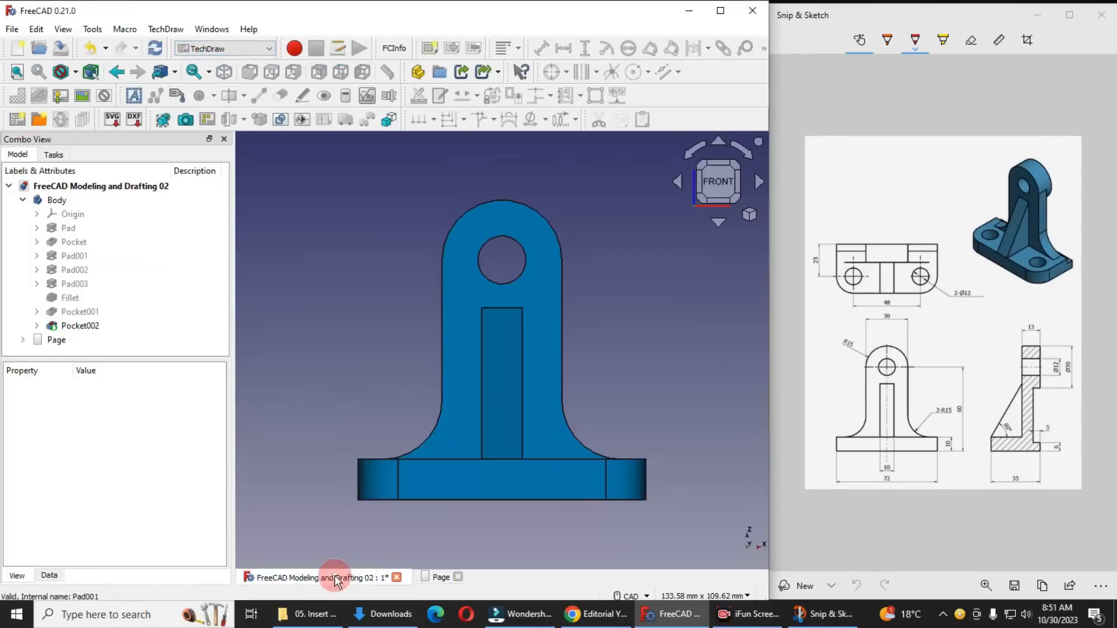
click(57, 203)
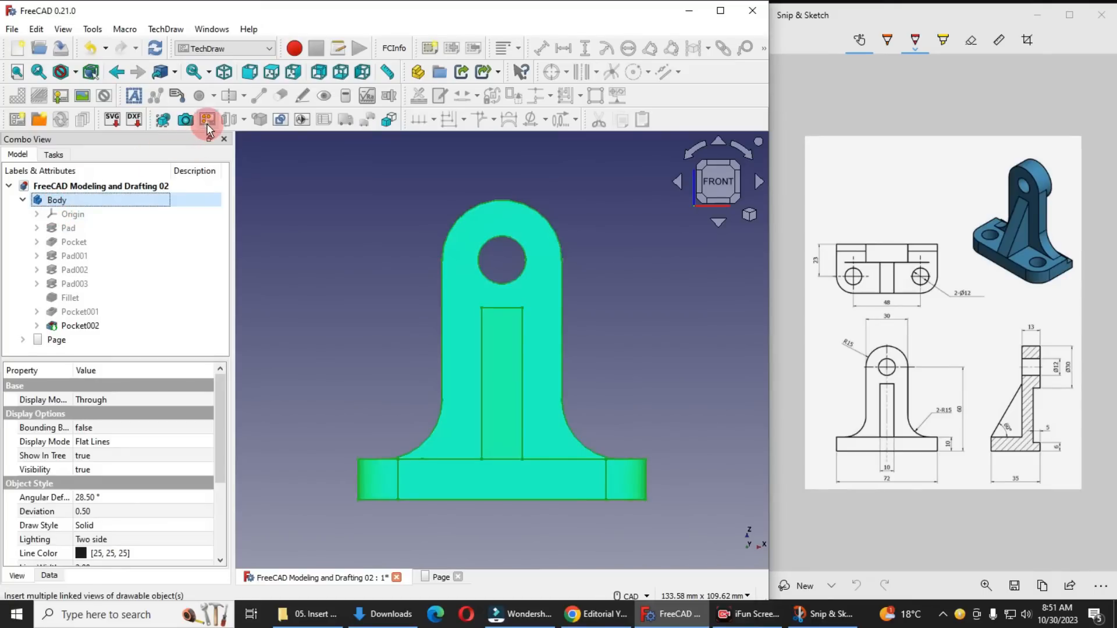
click(207, 120)
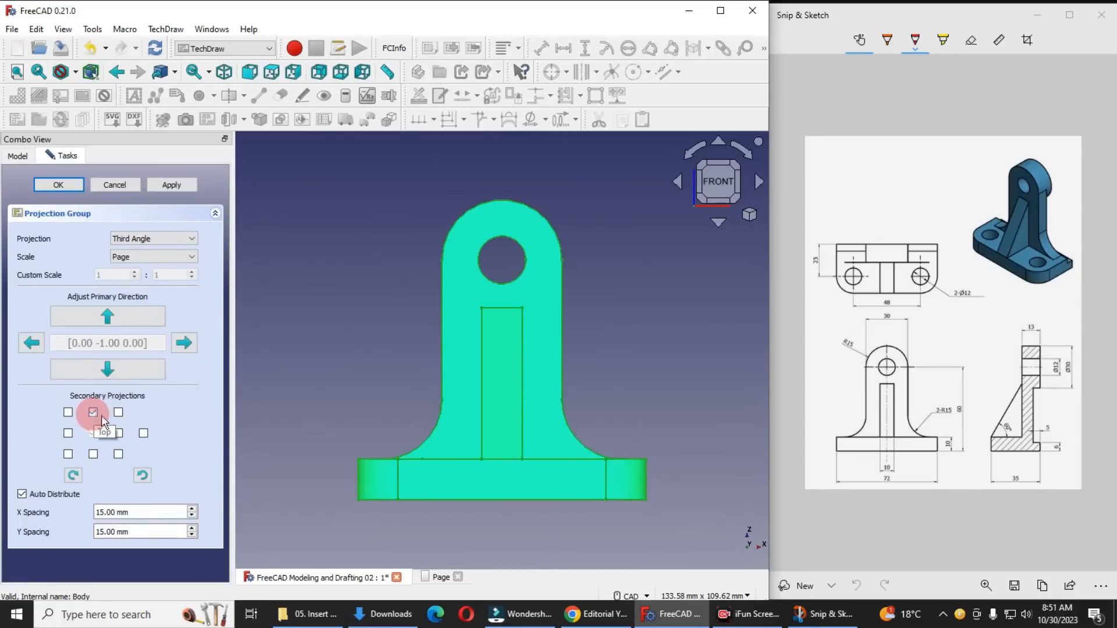
click(59, 185)
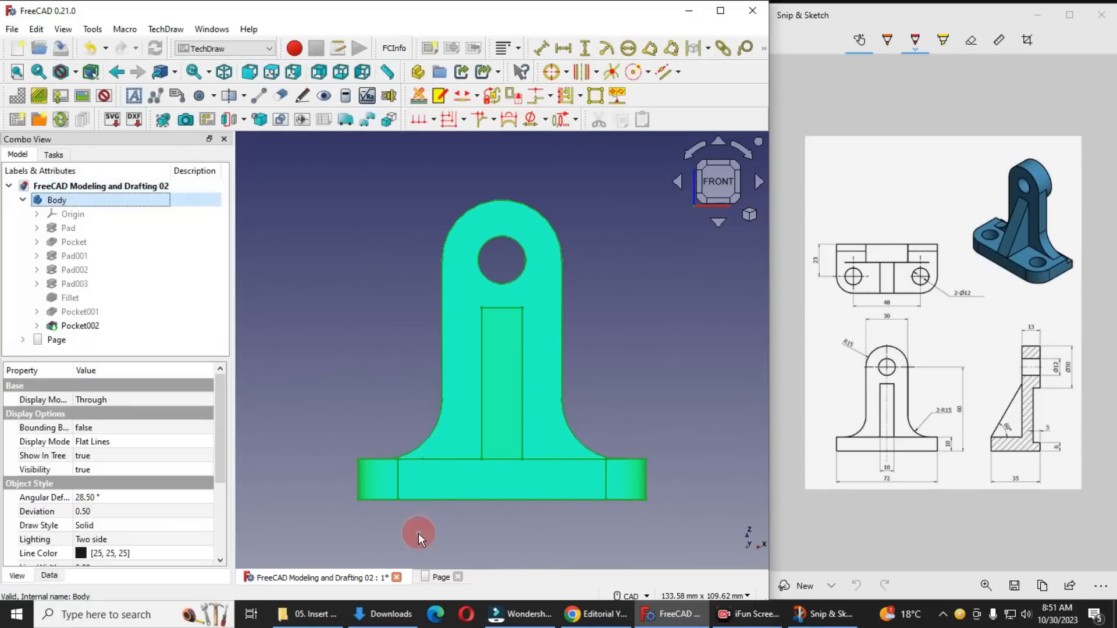
Show the new page and move the projection group to the lower left of the sheet, clear of the title block
click(438, 577)
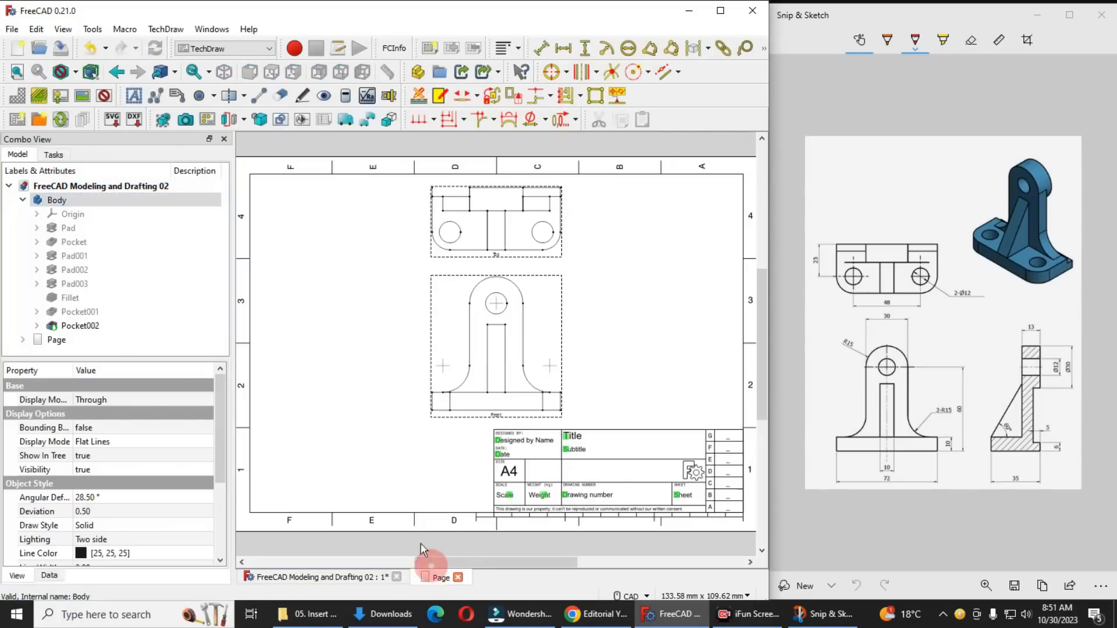
click(494, 424)
drag(495, 424, 382, 473)
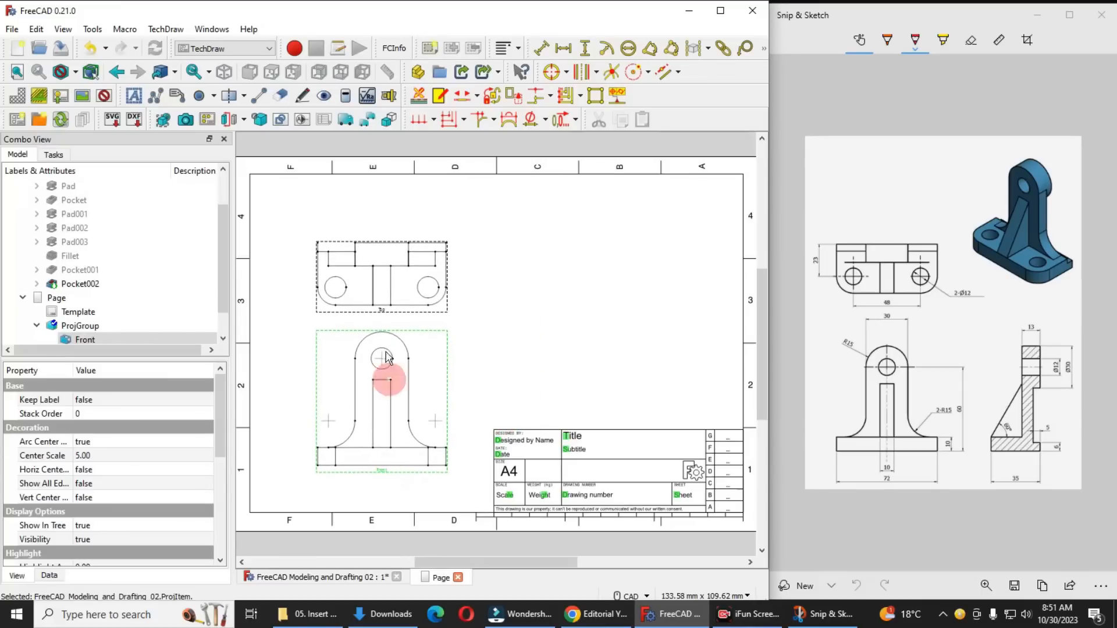
Move the top view further up, away from the front view
click(389, 319)
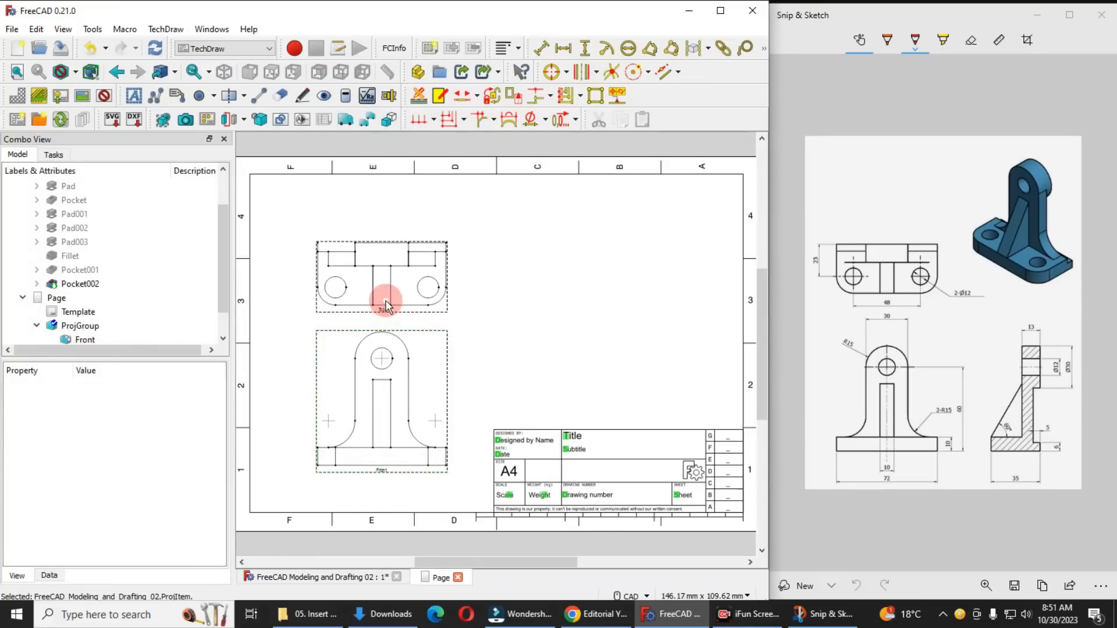
scroll(401, 302, up, 3)
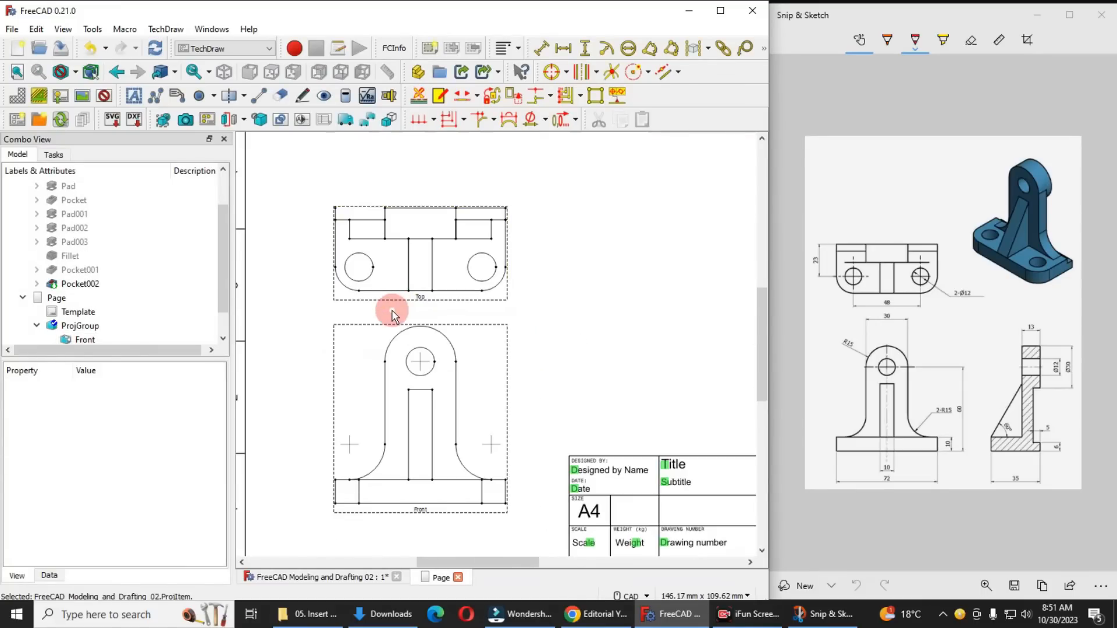
drag(419, 299, 419, 265)
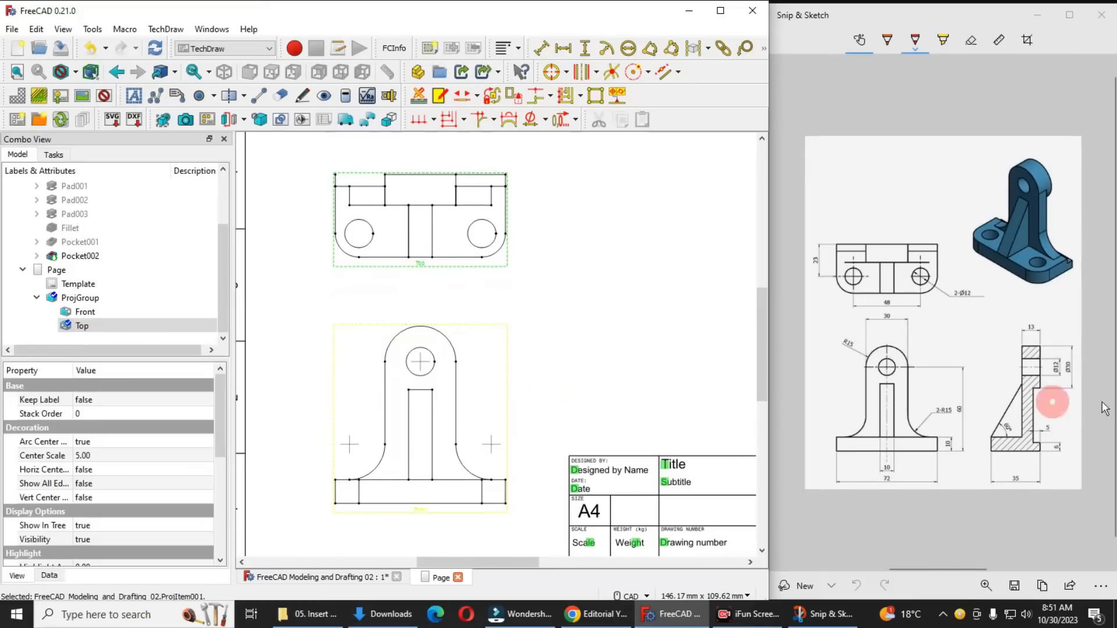
Create a section view from the front view at scale 1.00, cut vertically with view direction (-1, 0, 0)
click(334, 362)
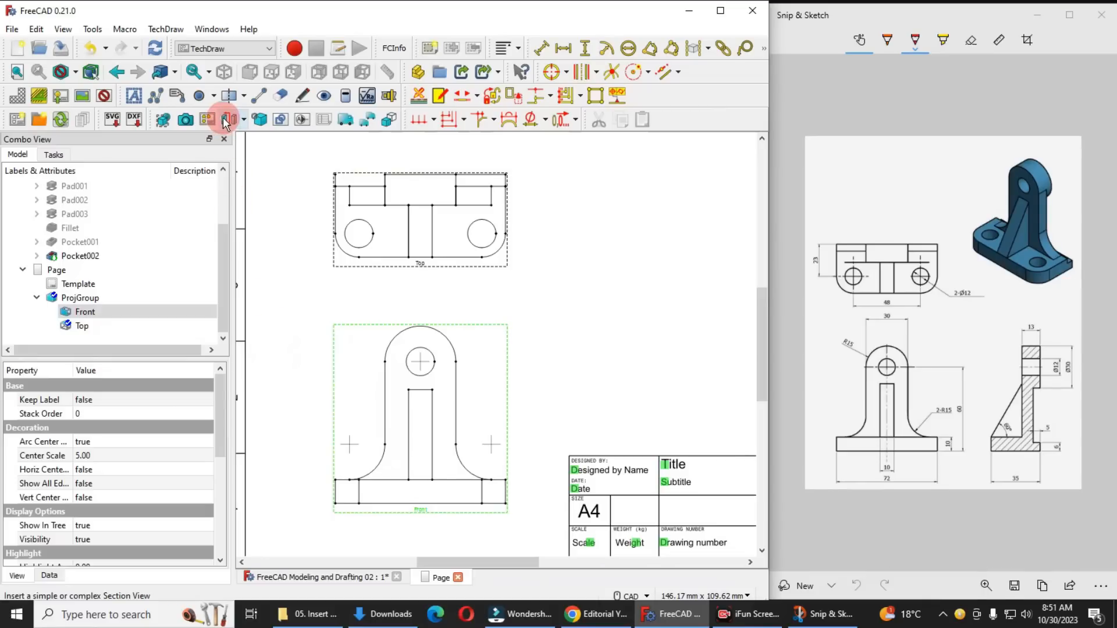
click(245, 120)
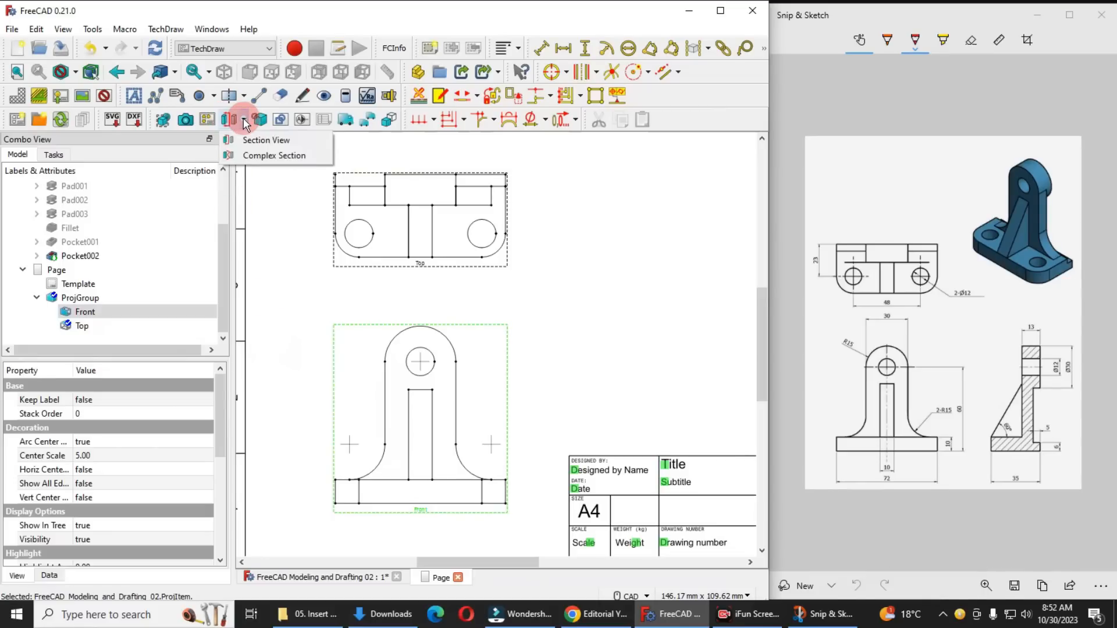
click(247, 140)
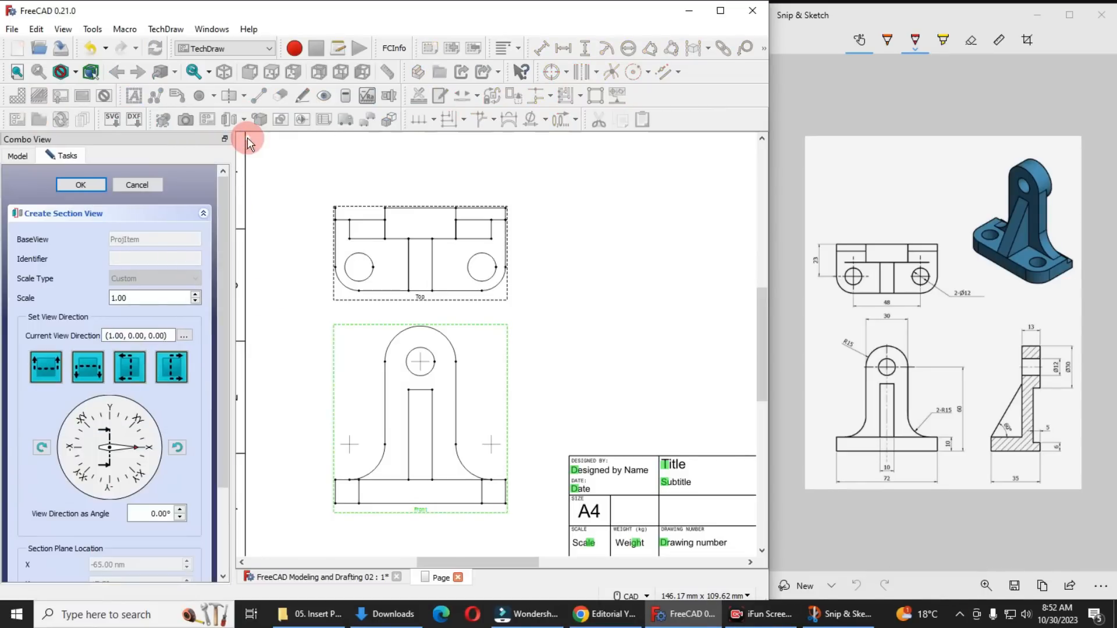
click(133, 370)
click(108, 444)
click(114, 457)
click(172, 516)
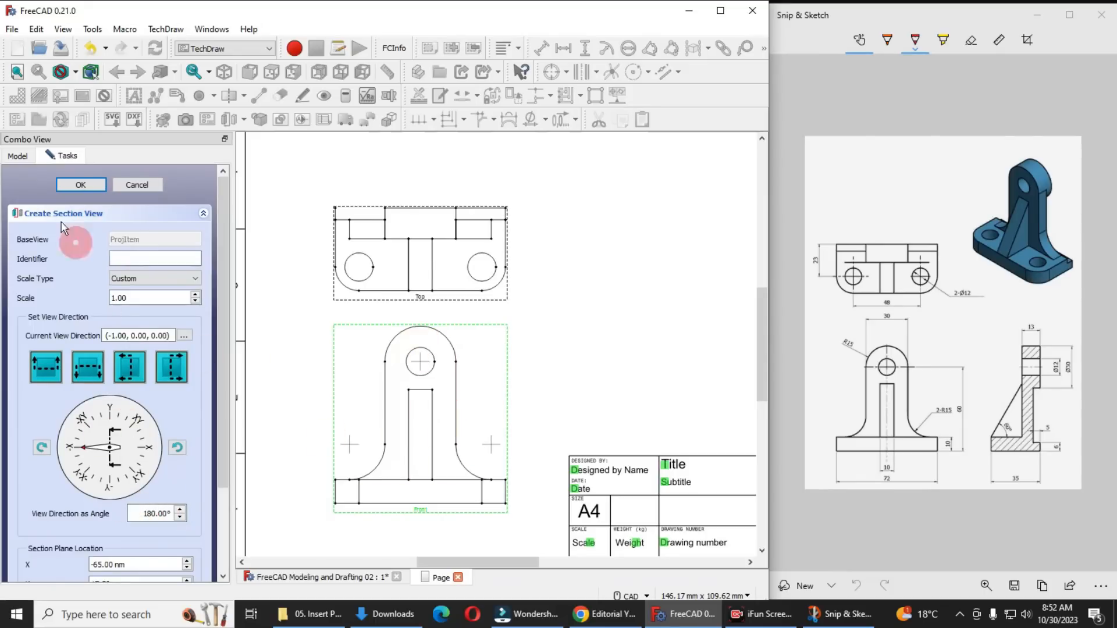
click(79, 184)
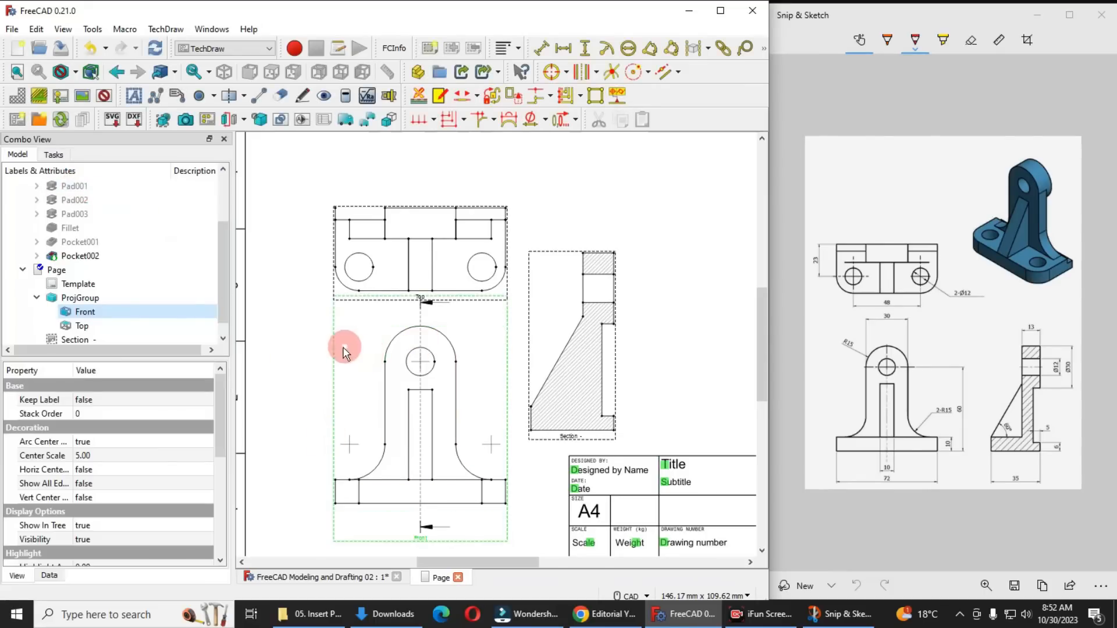
Move the section view further right of the front view, just above the title block
scroll(504, 425, down, 3)
scroll(503, 425, up, 3)
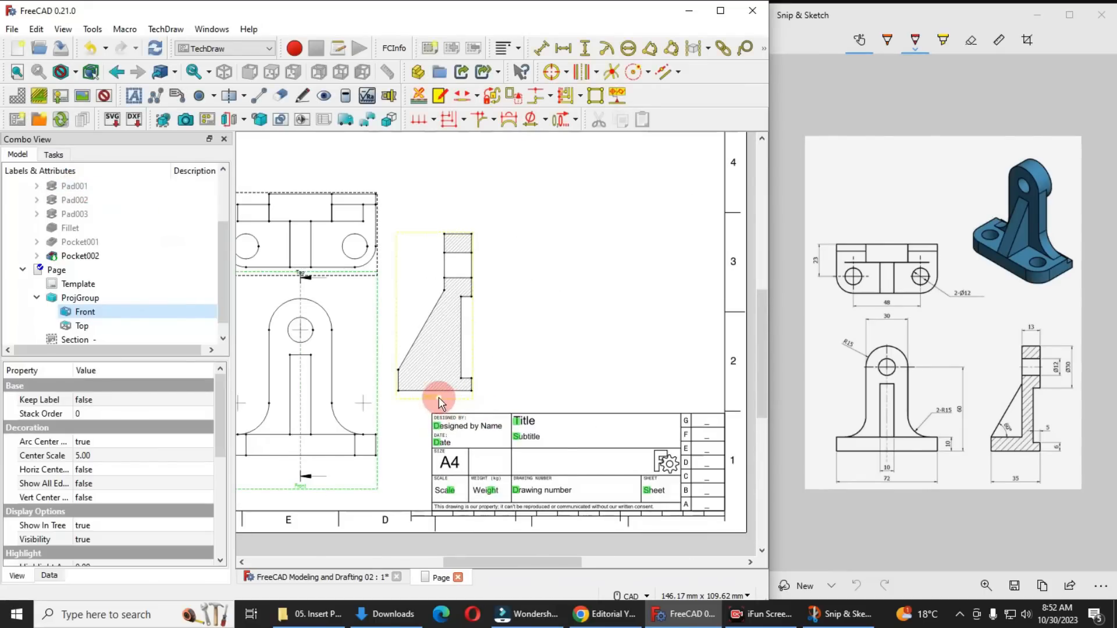
click(477, 400)
drag(477, 401, 521, 403)
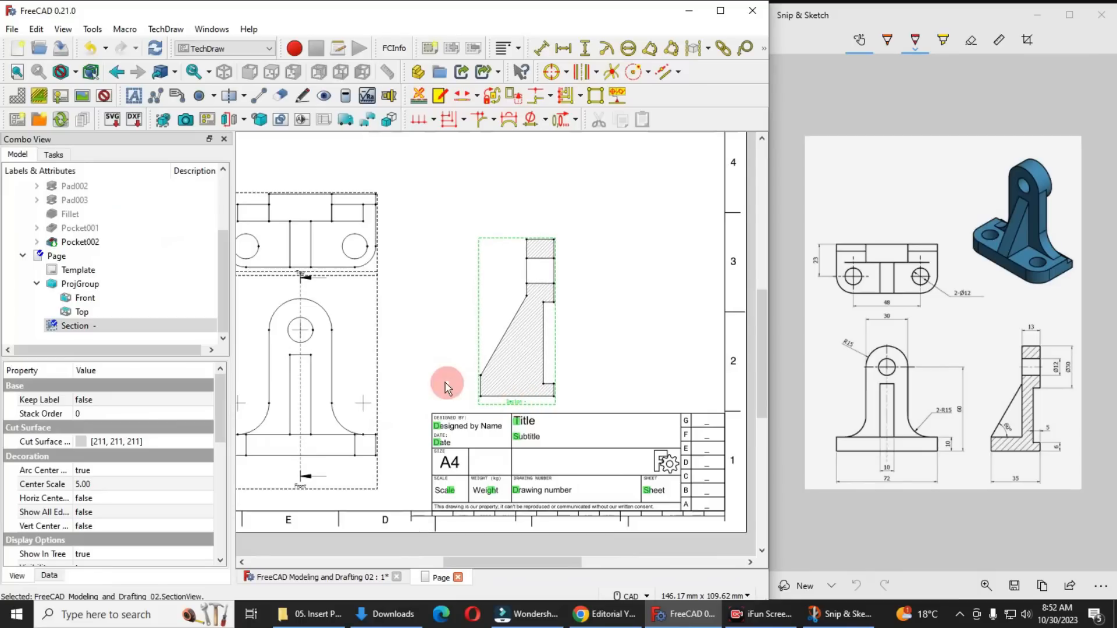
Move the top view up so it clears the front view's frame and section arrow
scroll(446, 388, down, 2)
scroll(336, 364, up, 2)
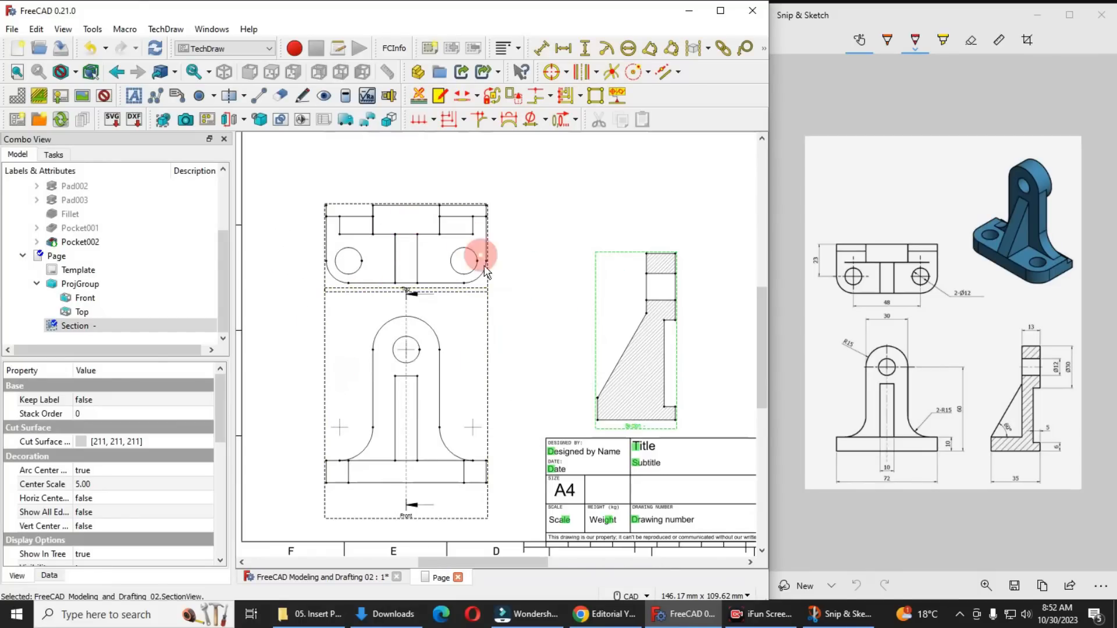
click(391, 294)
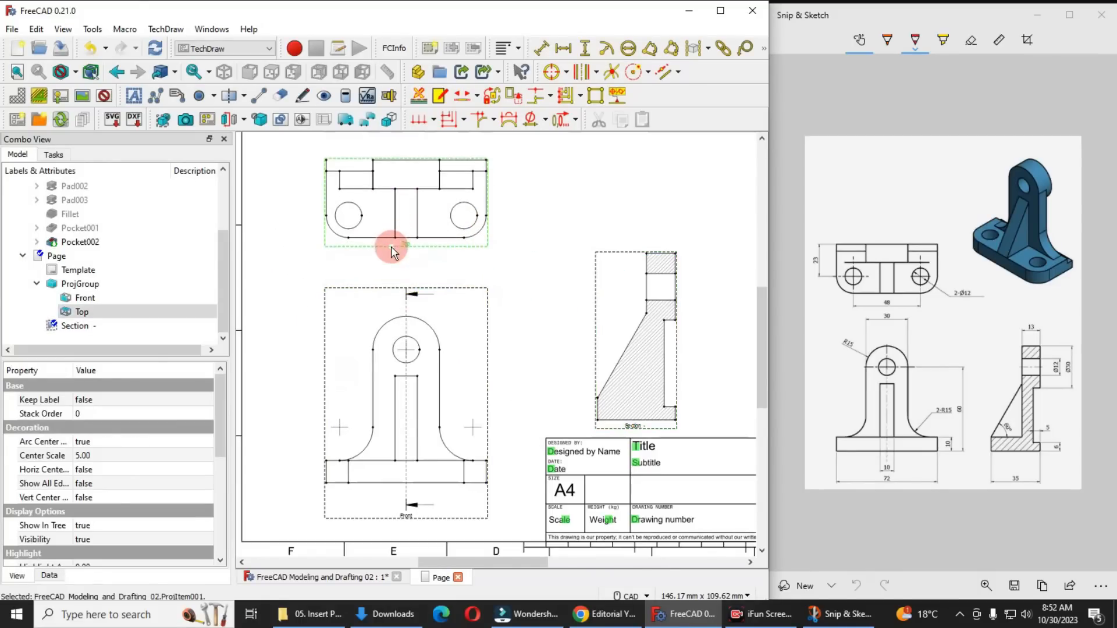
Add a horizontal dimension across the base's full width in the front view and place it below the section arrow
scroll(383, 487, up, 2)
scroll(416, 448, down, 2)
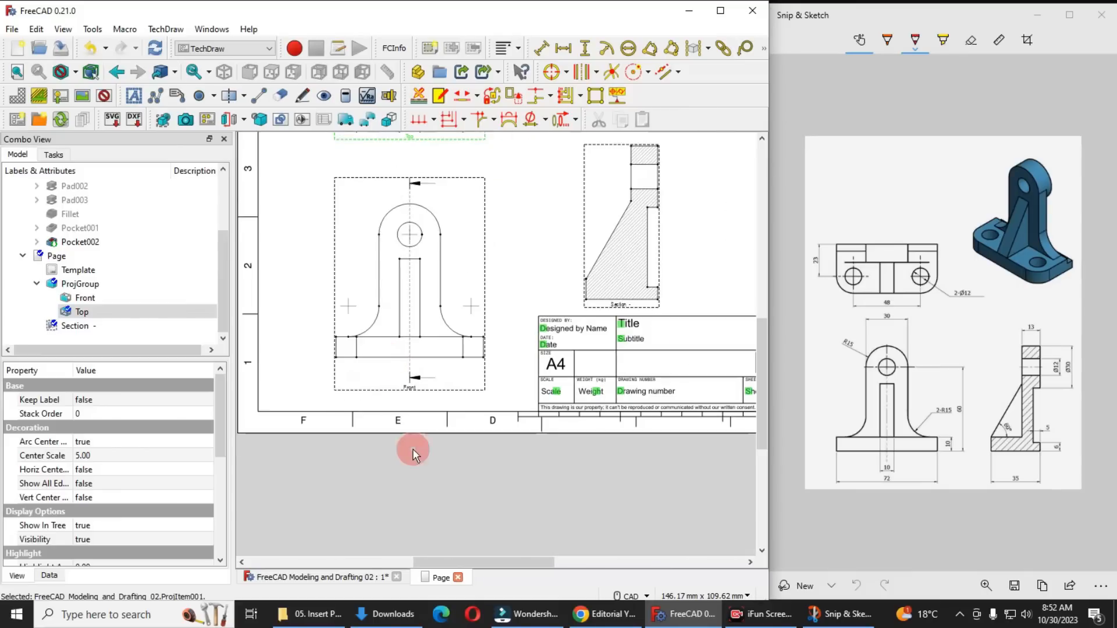
scroll(386, 379, up, 3)
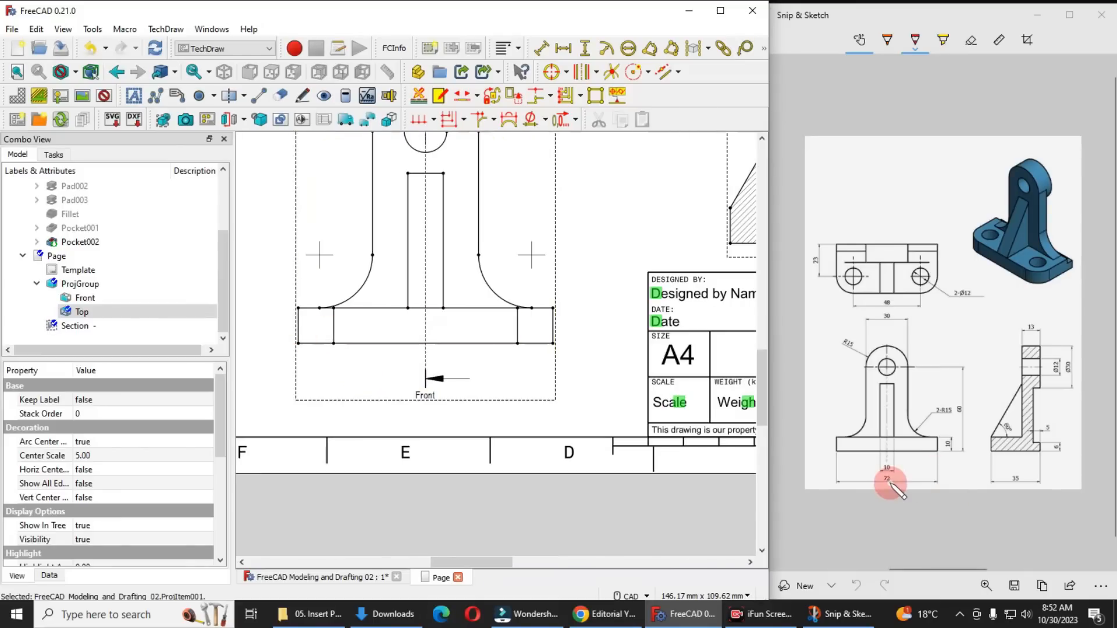
click(298, 343)
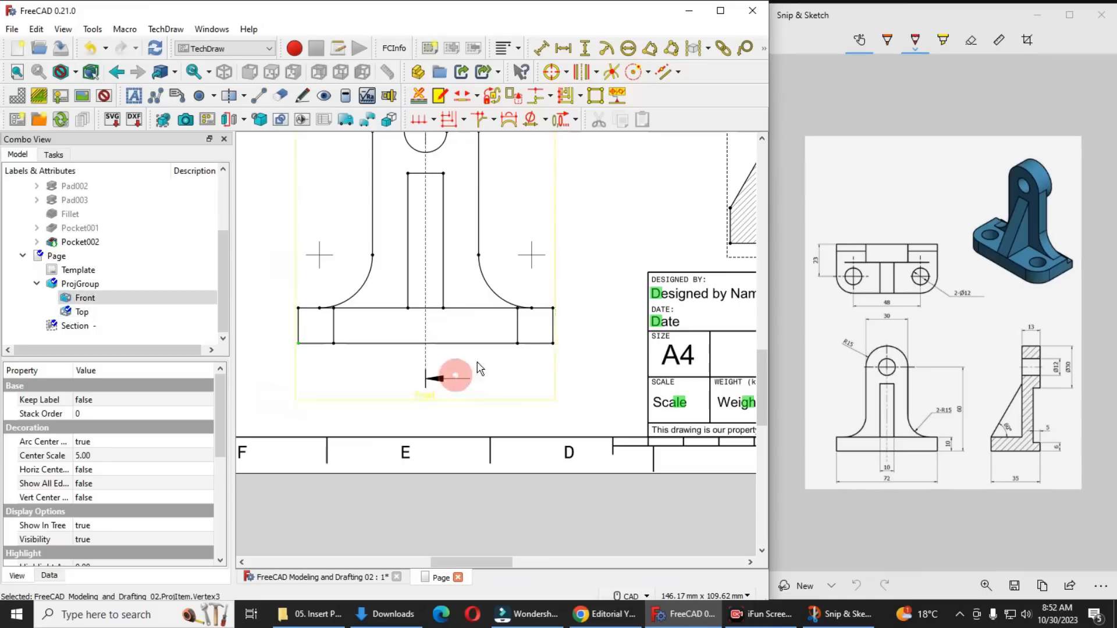
ctrl+click(553, 343)
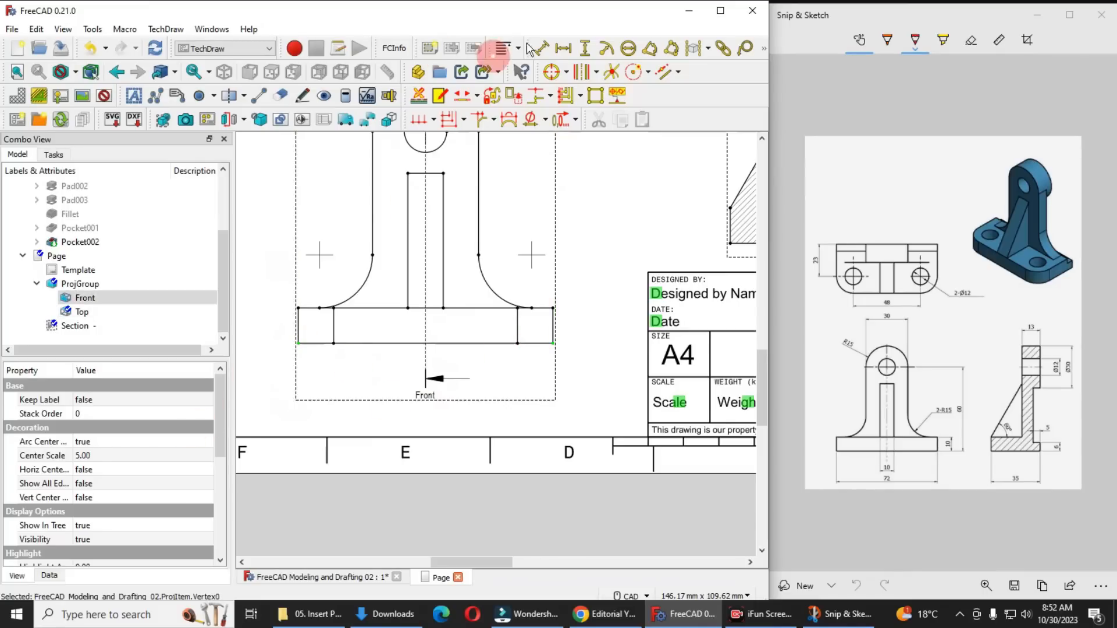
click(562, 50)
drag(428, 348, 430, 419)
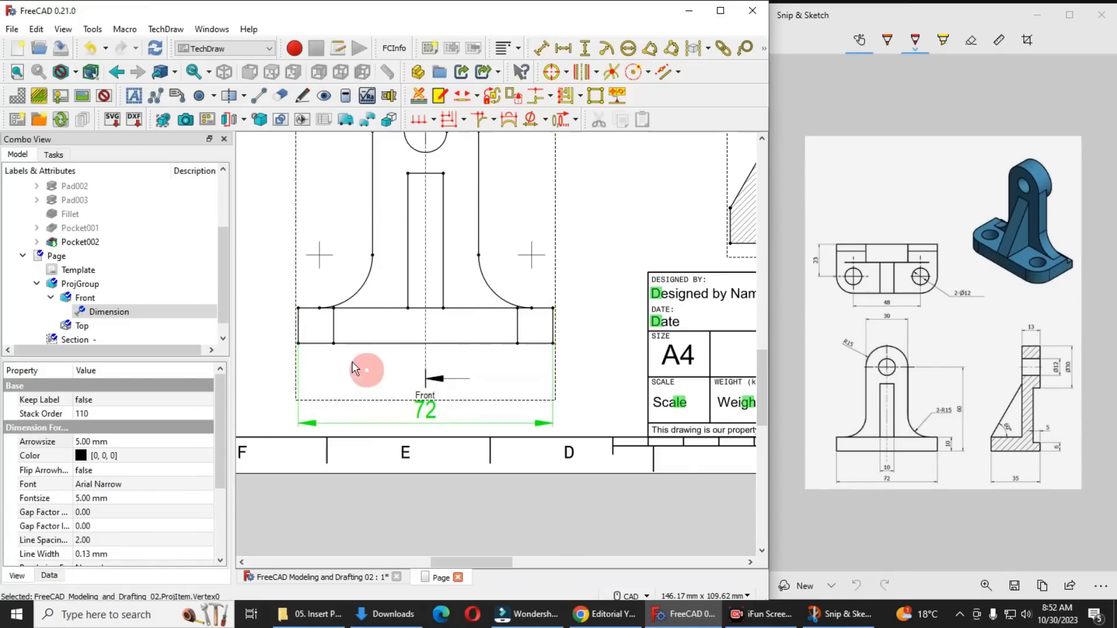
Add a vertical dimension for the base plate's thickness at its right end, with its text above the arrows outside the view
click(553, 343)
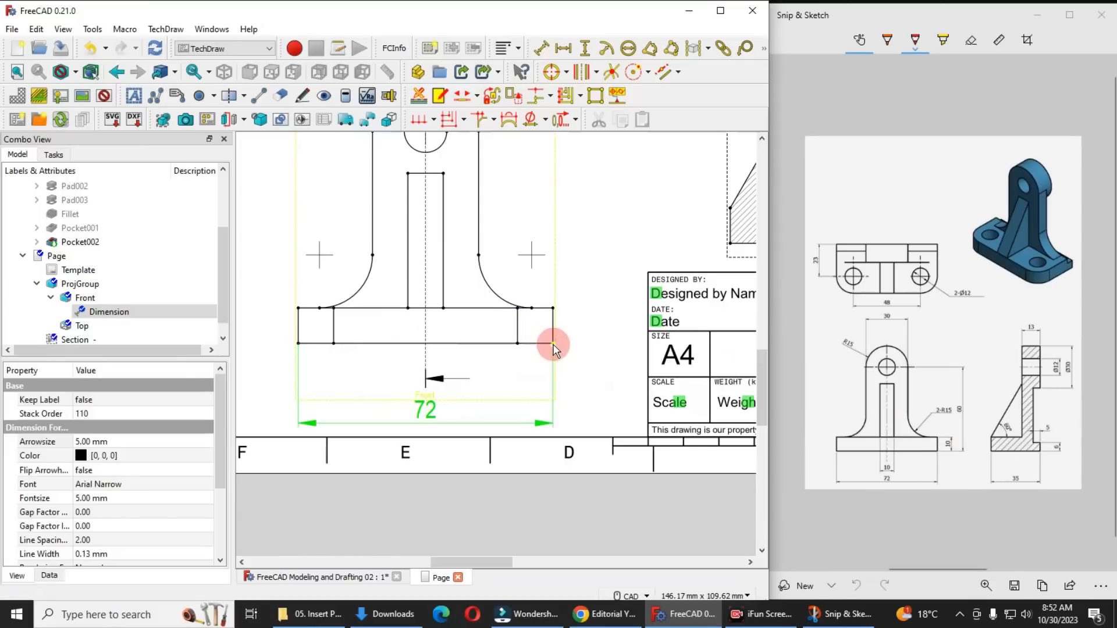
ctrl+click(553, 308)
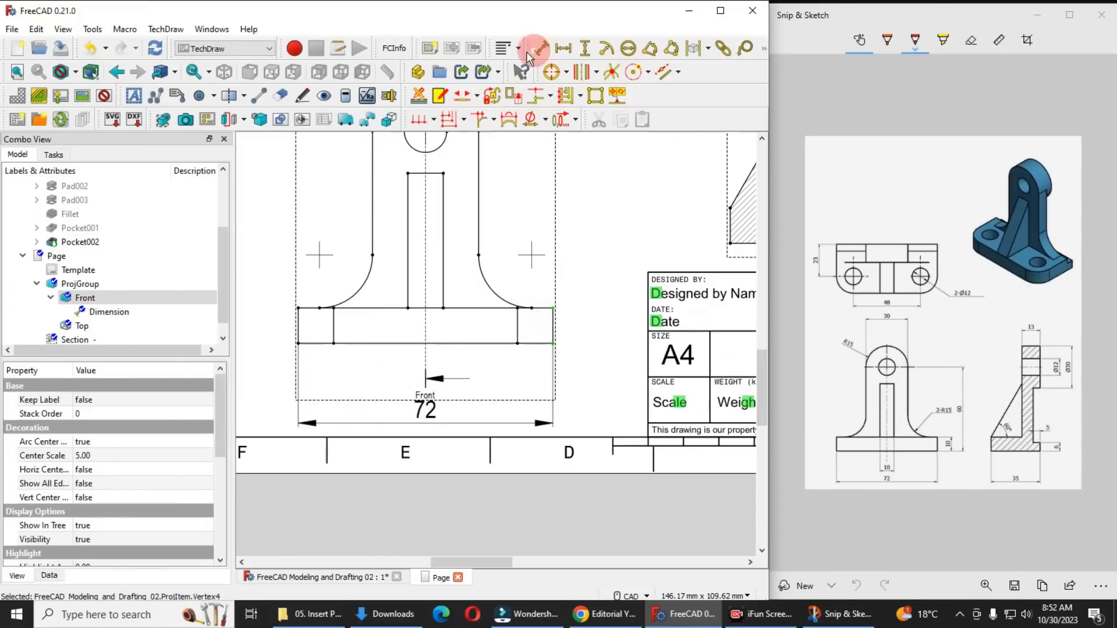
click(585, 49)
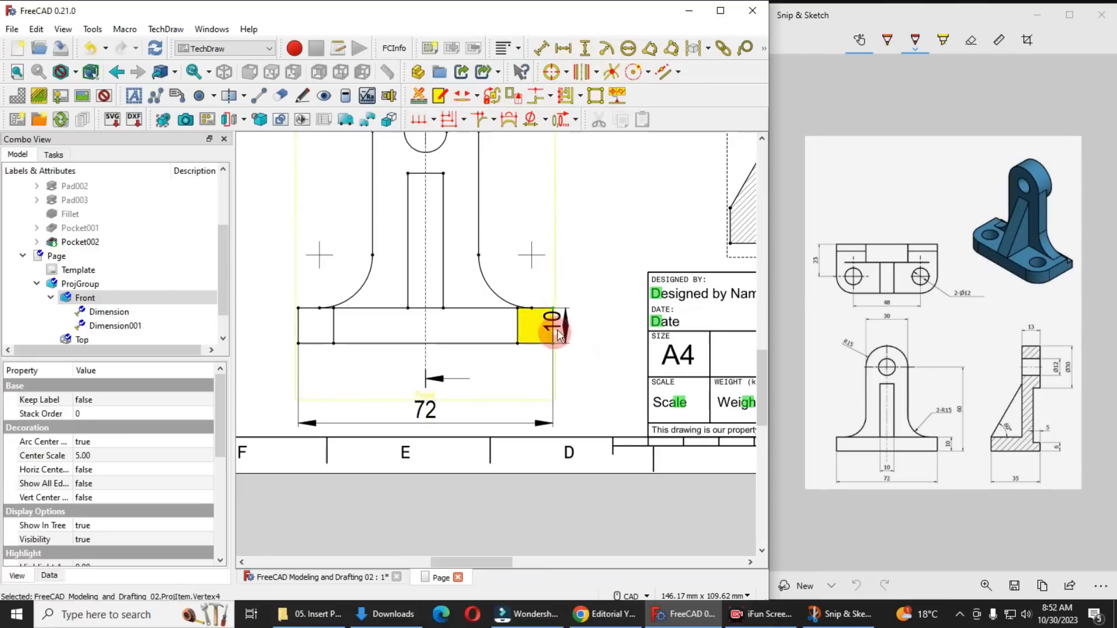
drag(562, 320, 589, 292)
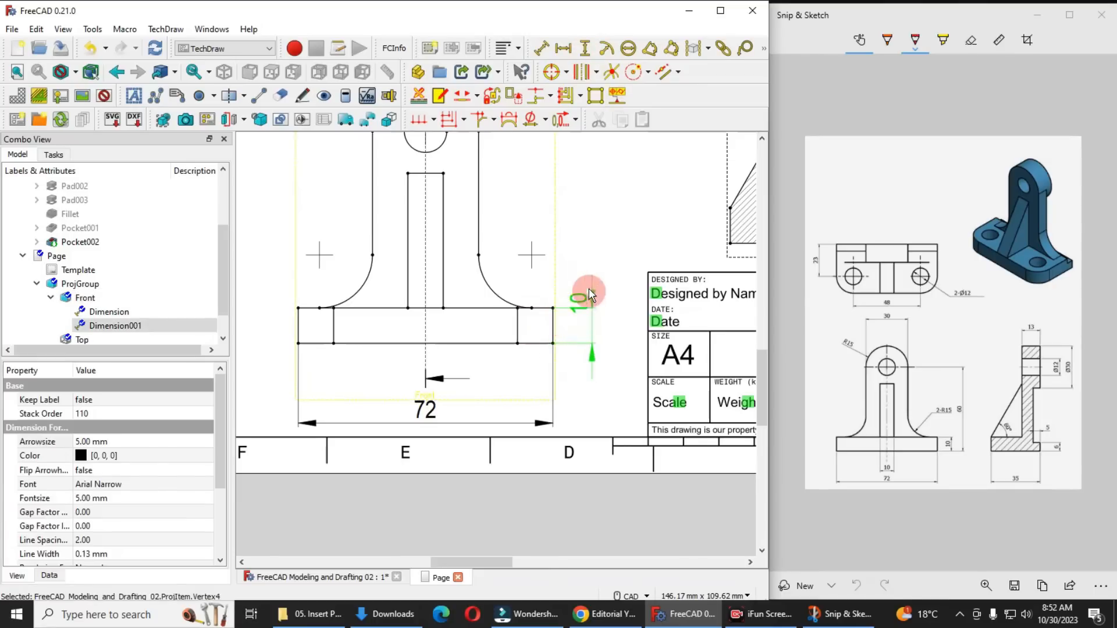
click(591, 388)
Add a radius dimension to the front view's right fillet arc and place its text above the arc
scroll(589, 384, down, 4)
scroll(531, 326, up, 2)
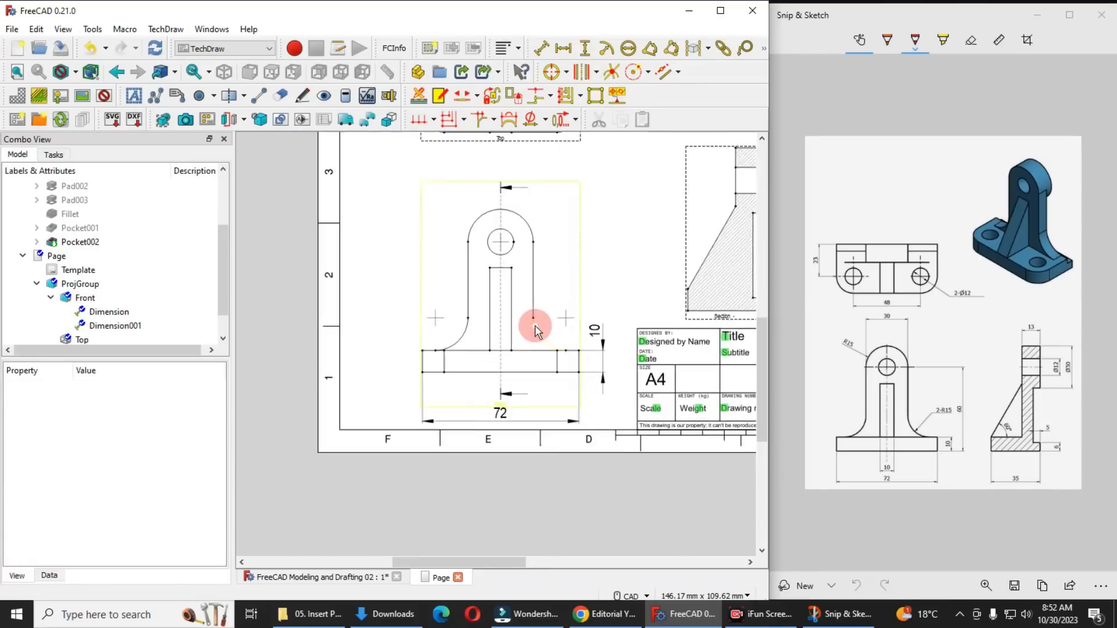
click(544, 346)
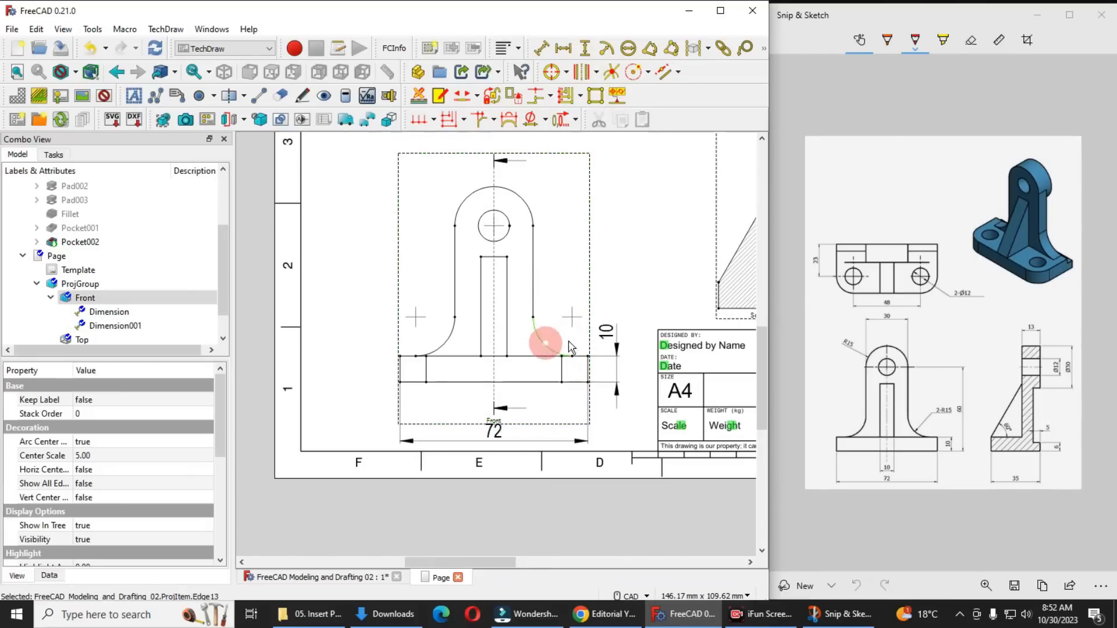
click(610, 53)
drag(498, 294, 564, 304)
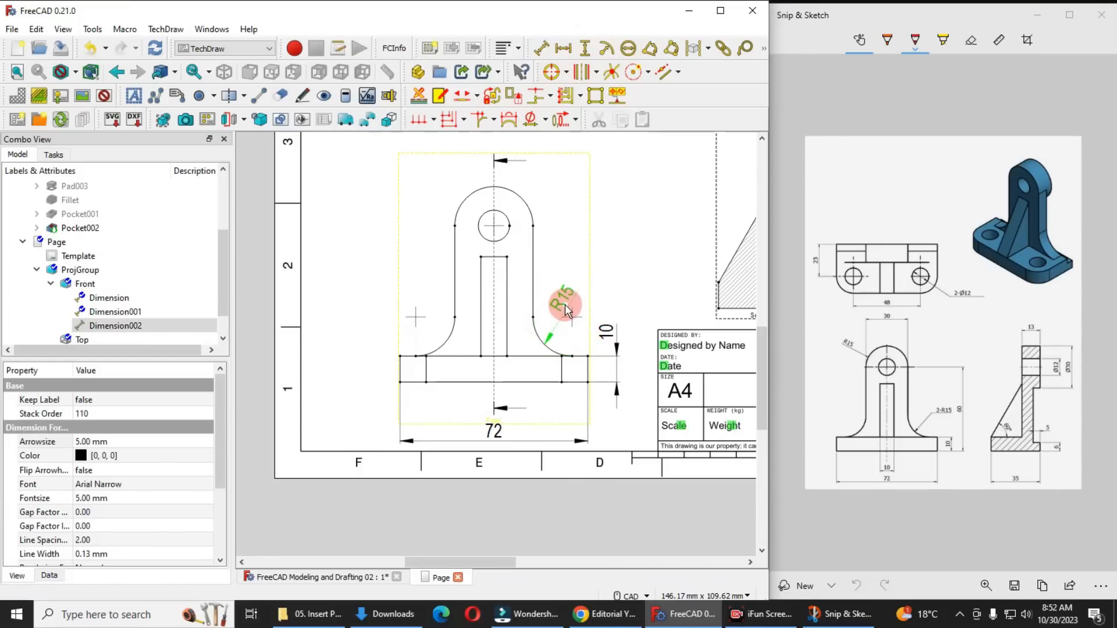
Add a radius dimension to the front view's left fillet arc and place its text outside the upright on the left
click(449, 336)
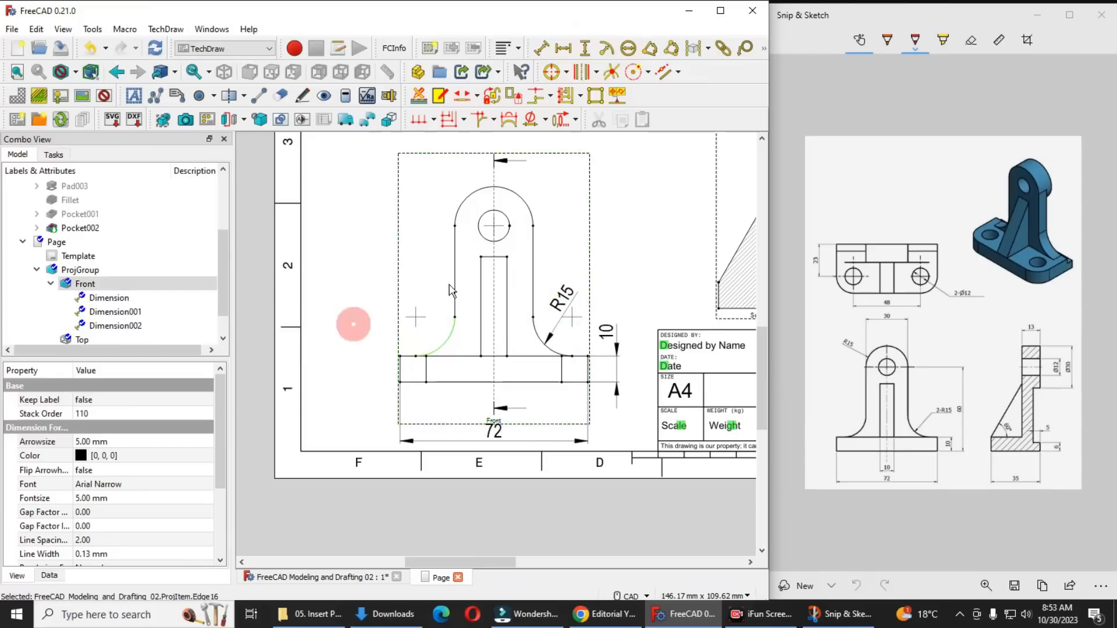
click(605, 51)
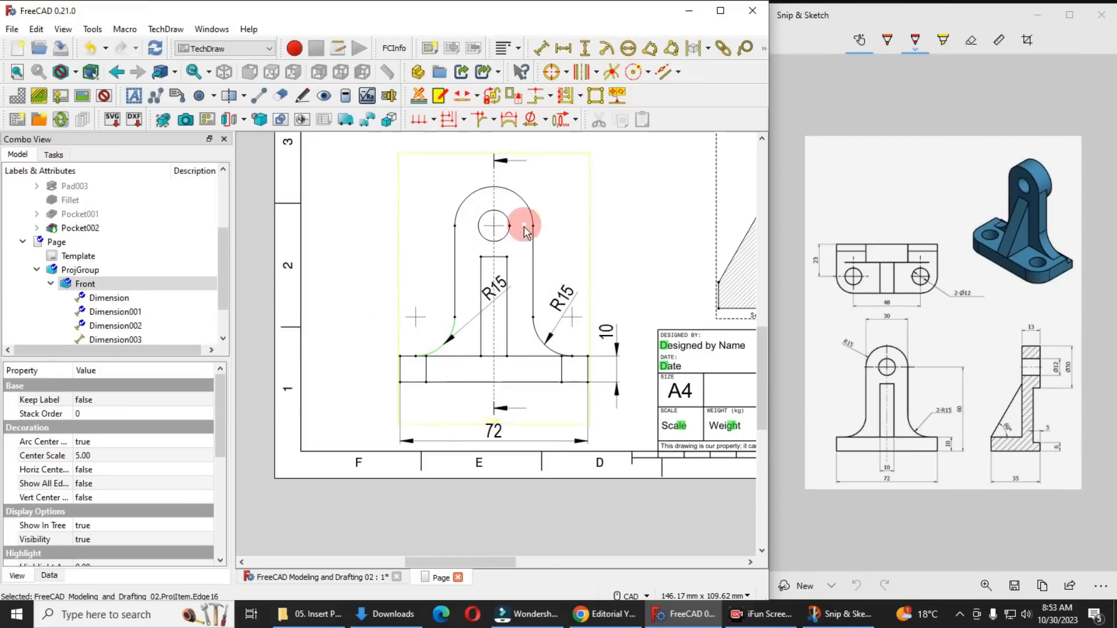
drag(494, 291, 392, 303)
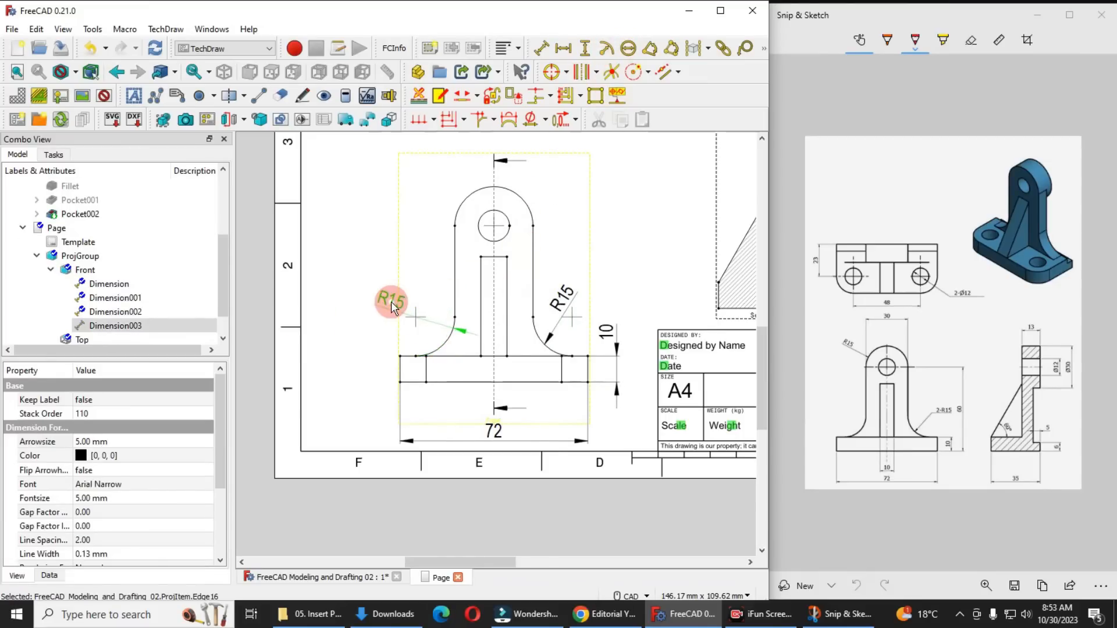
click(404, 312)
middle_drag(382, 316, 365, 319)
click(501, 434)
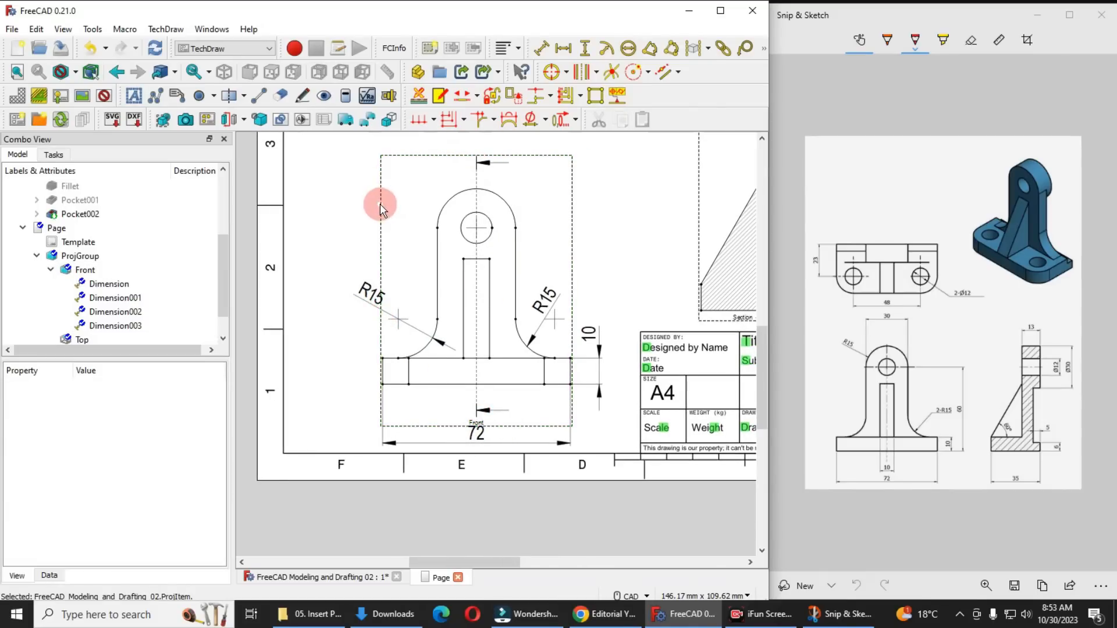
Shift the front view slightly up from the sheet border and add a horizontal dimension of the upright's width above the arch
mouse_move(379, 204)
mouse_down()
mouse_move(382, 186)
mouse_move(375, 192)
mouse_up()
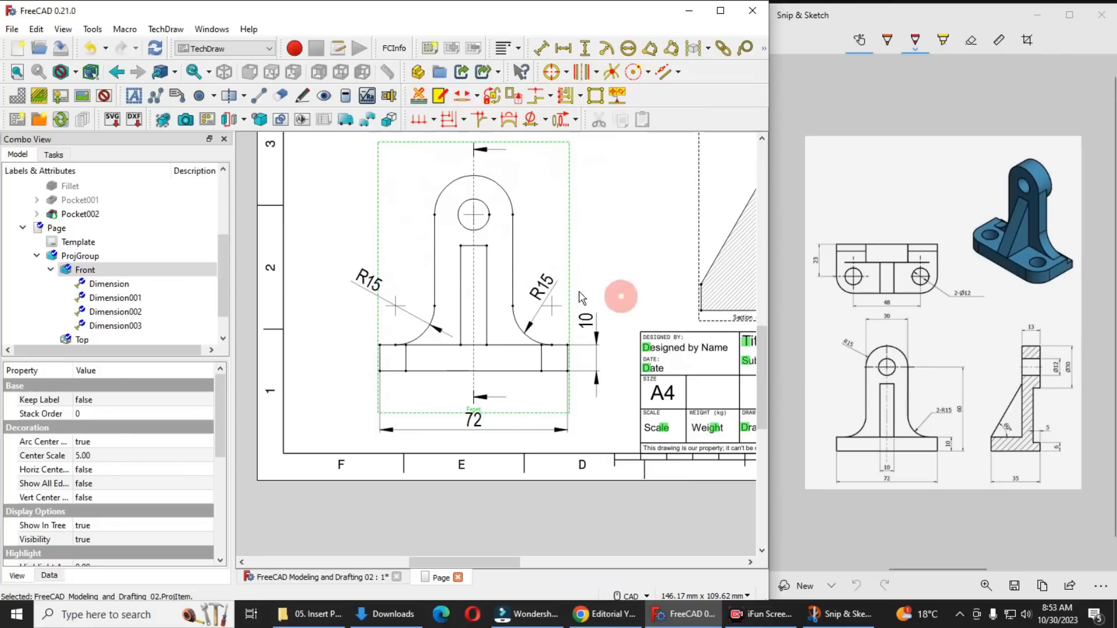
click(512, 215)
ctrl+click(435, 215)
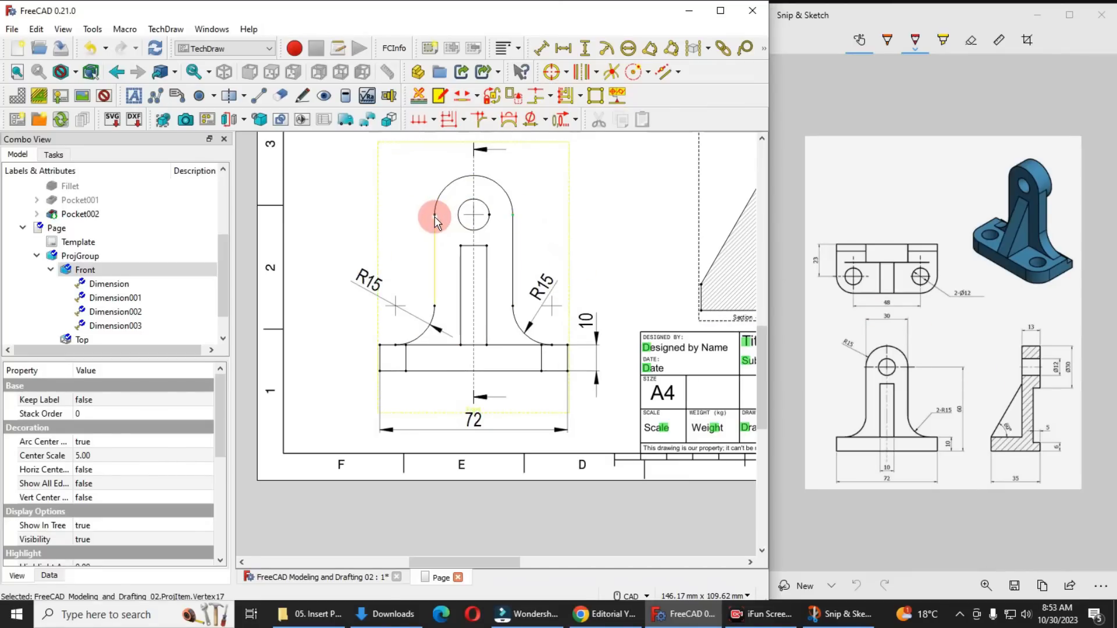
click(1010, 429)
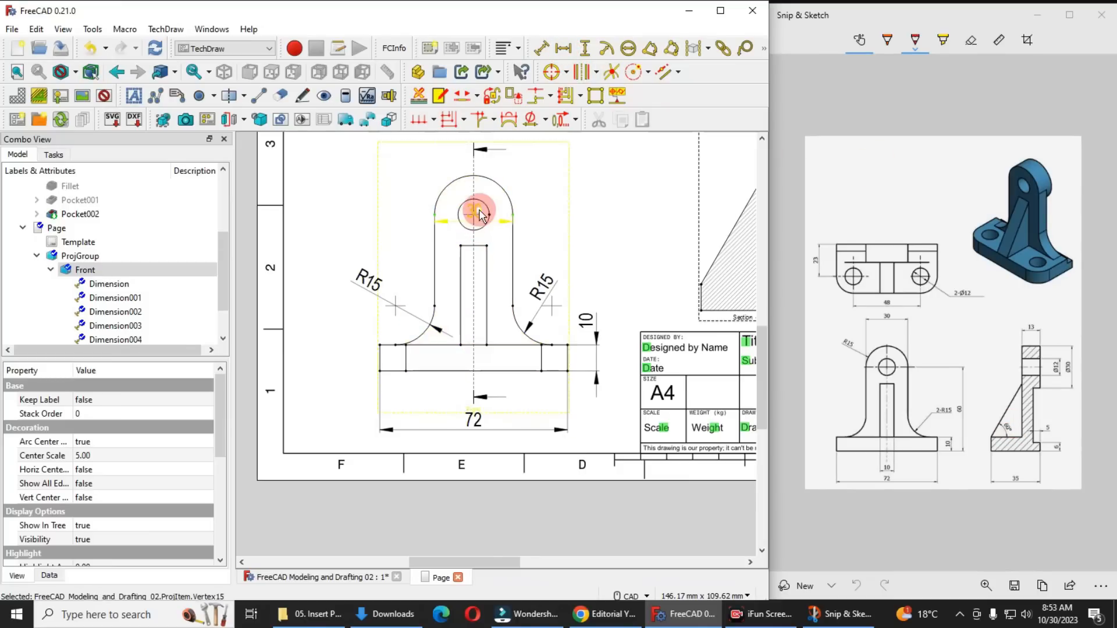
drag(474, 211, 478, 131)
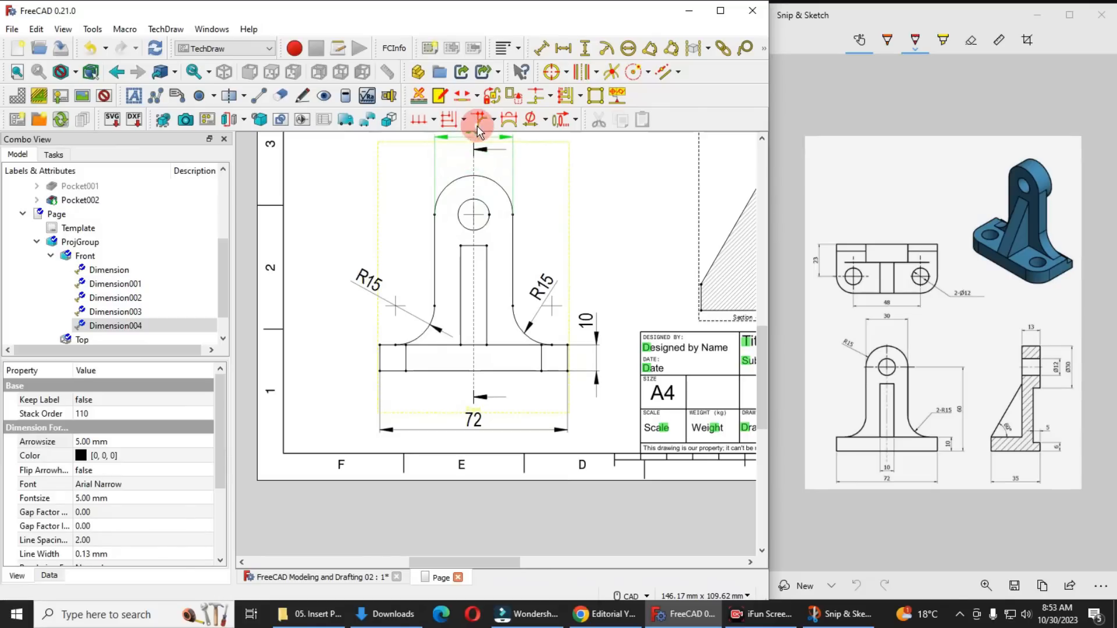
Add a vertical dimension from the front view's lower left base corner to the upright hole's centre, placed outside the view on the left
middle_drag(471, 290, 432, 309)
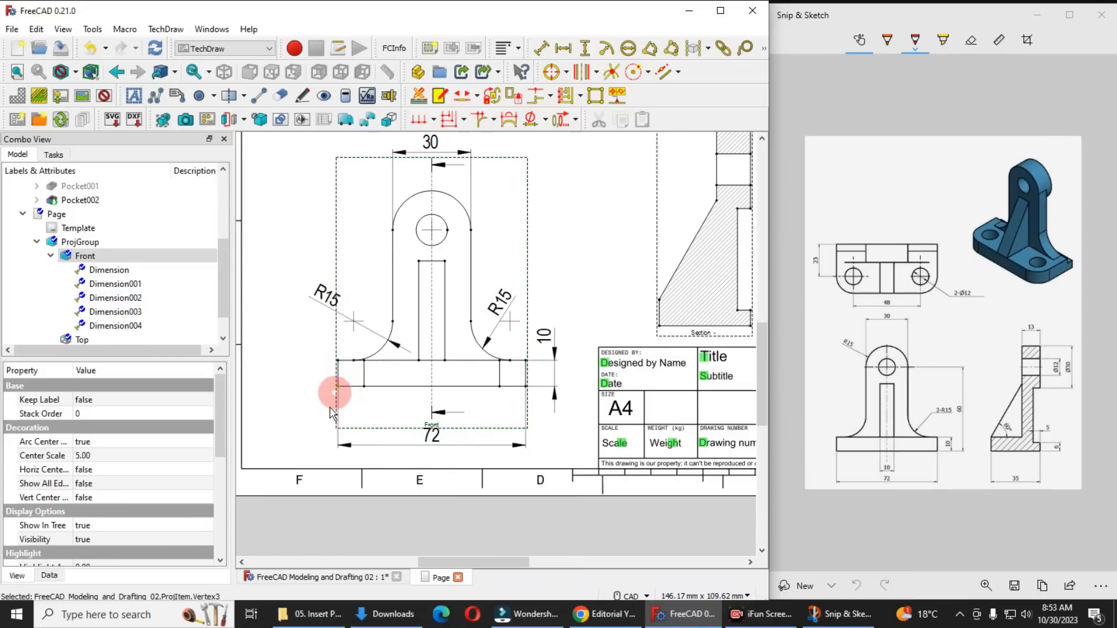
click(433, 230)
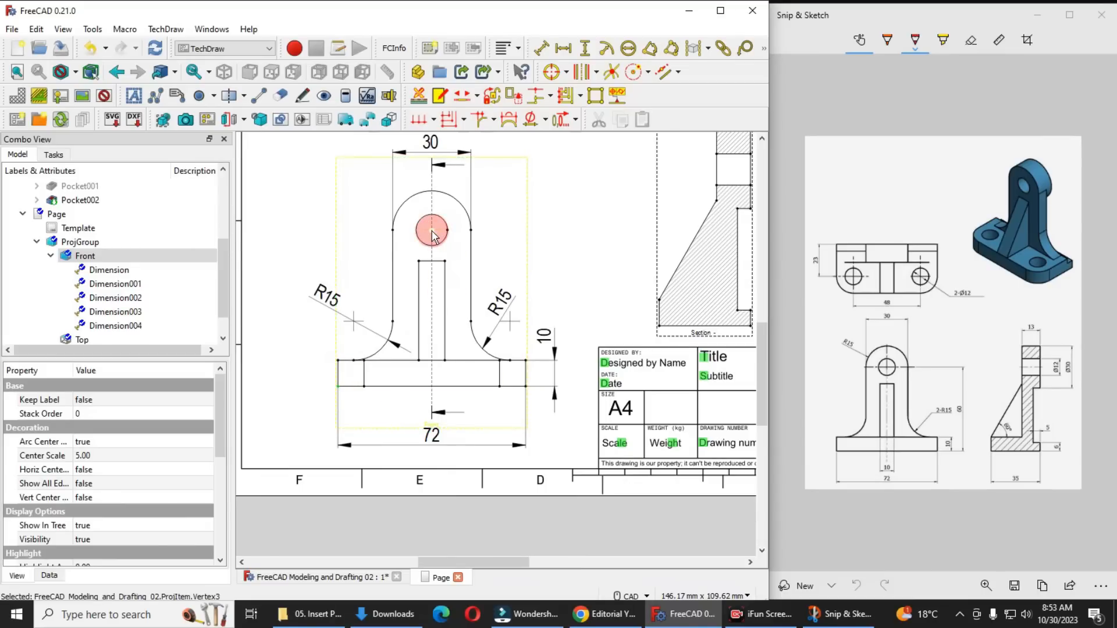
click(584, 49)
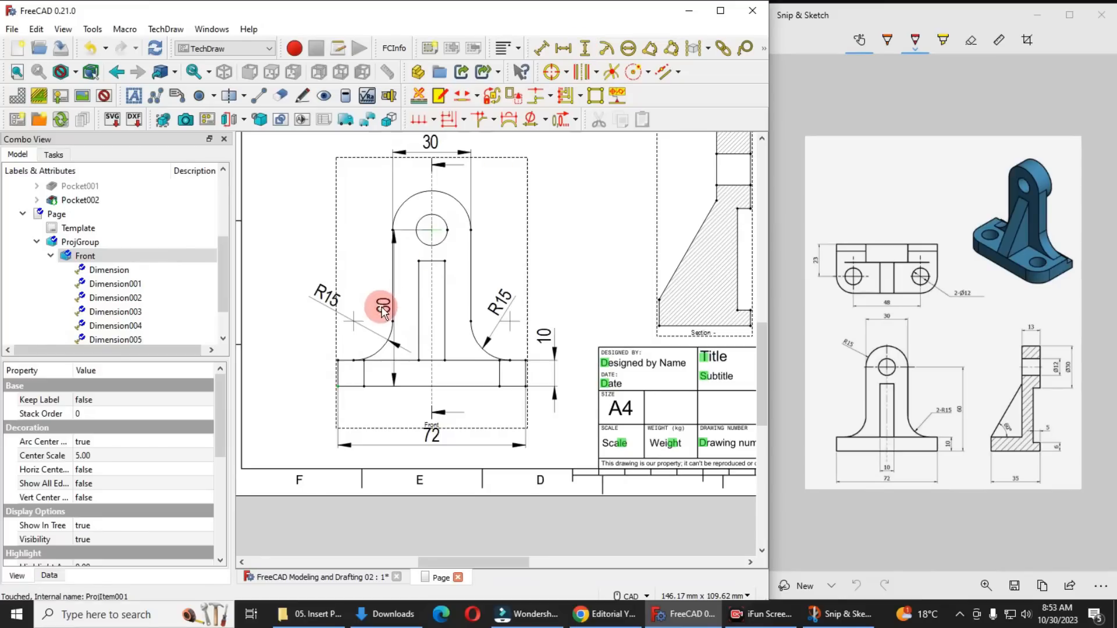
drag(302, 304, 297, 303)
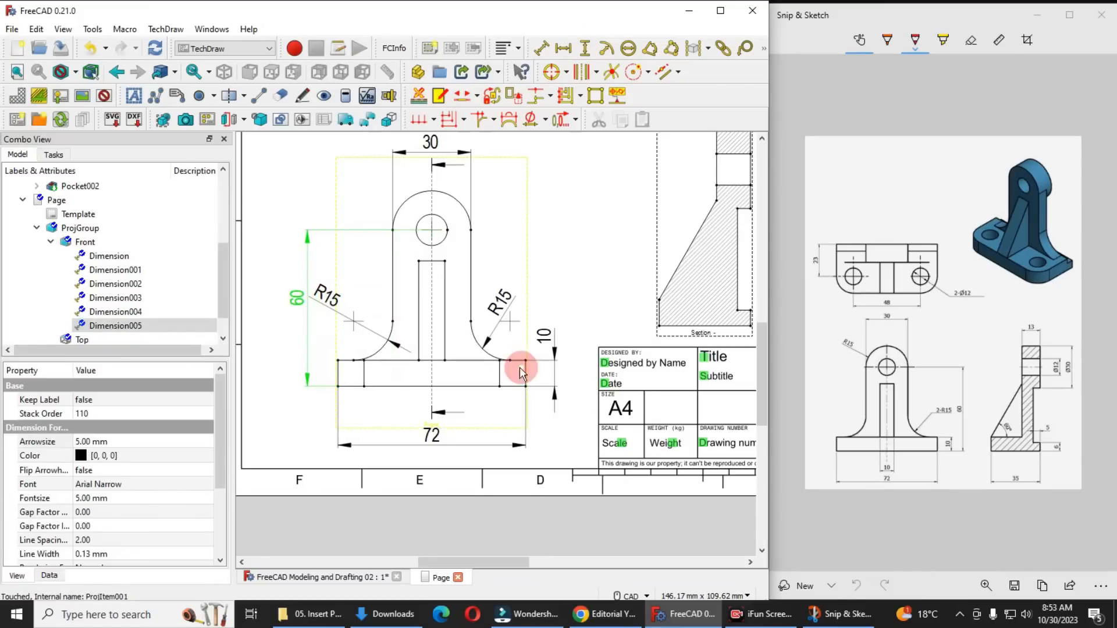
Try to add circle centerlines to the left and right mounting holes in the top view
scroll(513, 372, down, 7)
middle_drag(517, 336, 491, 356)
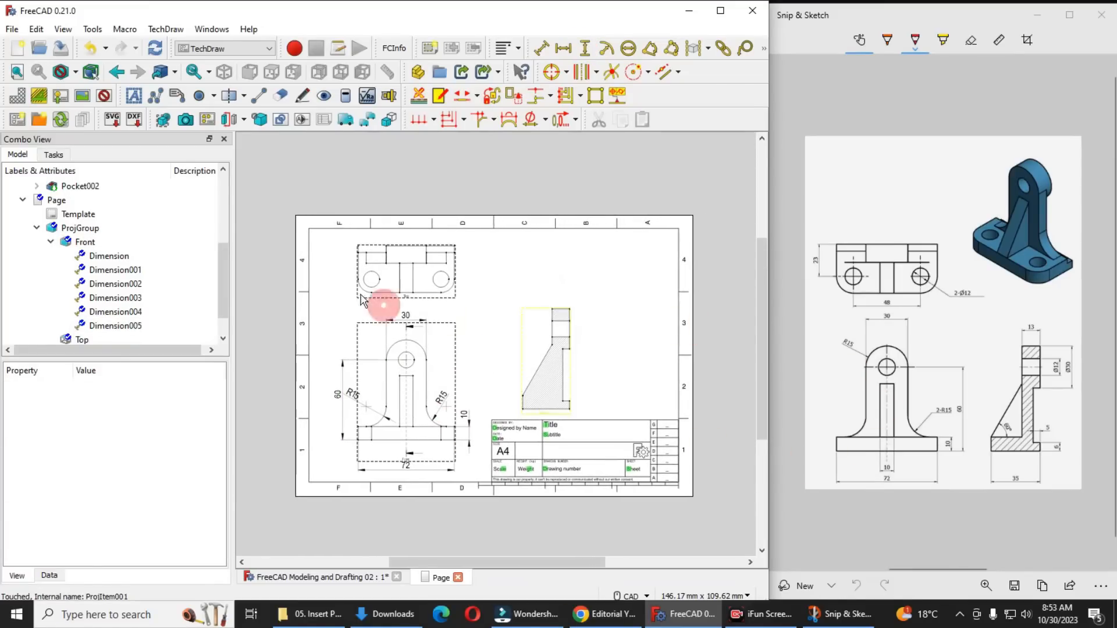
scroll(362, 299, up, 6)
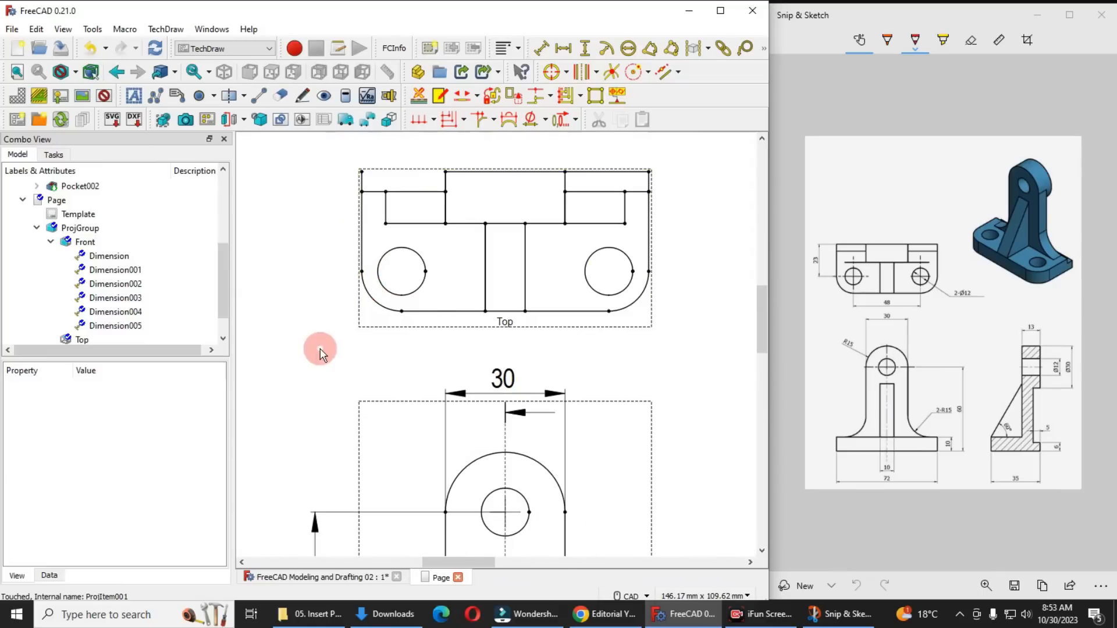
click(416, 291)
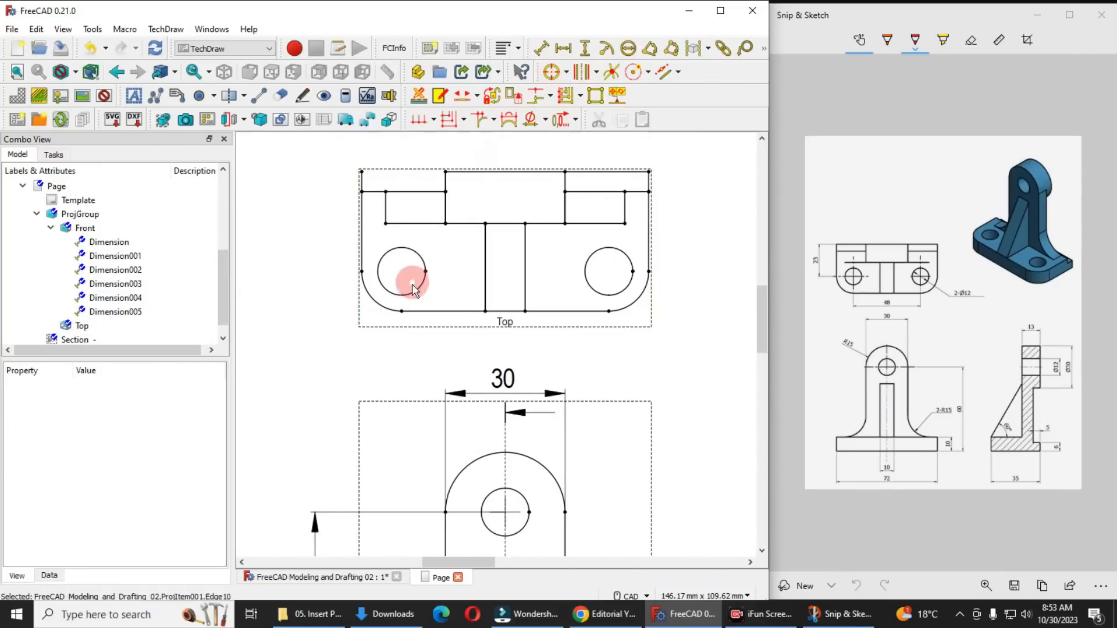
click(596, 290)
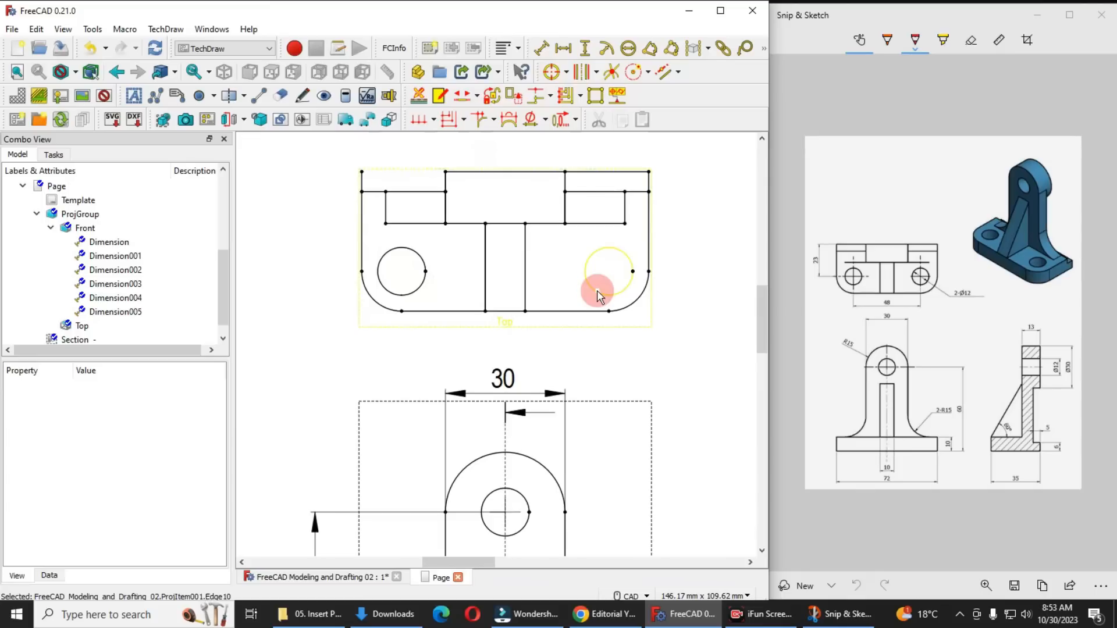
click(551, 72)
Set the top view's Center Scale to 10
click(398, 295)
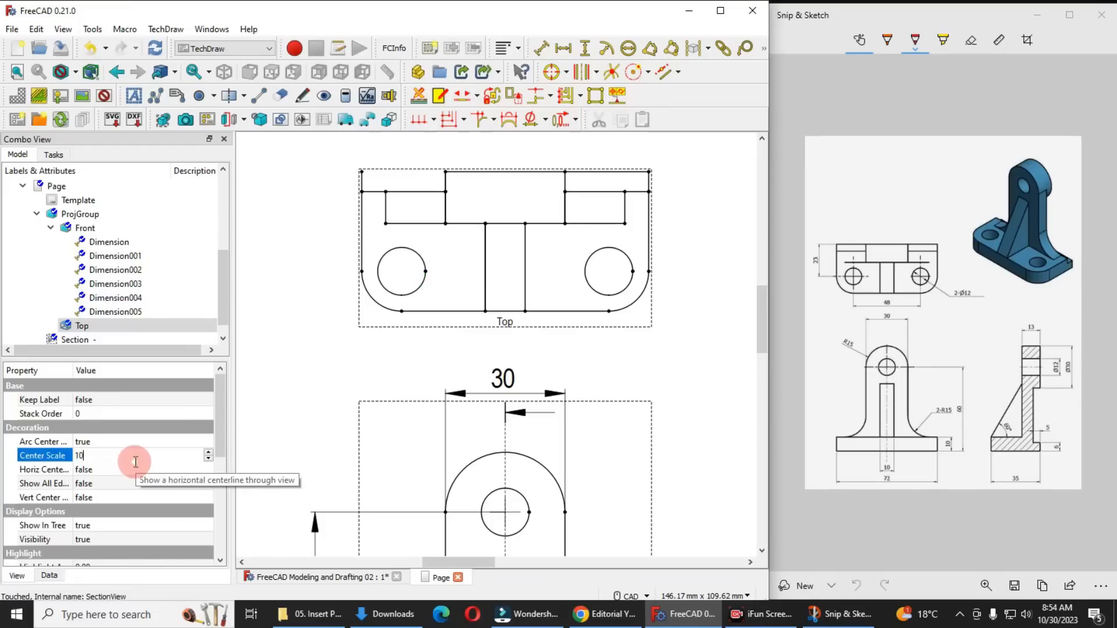
key(Return)
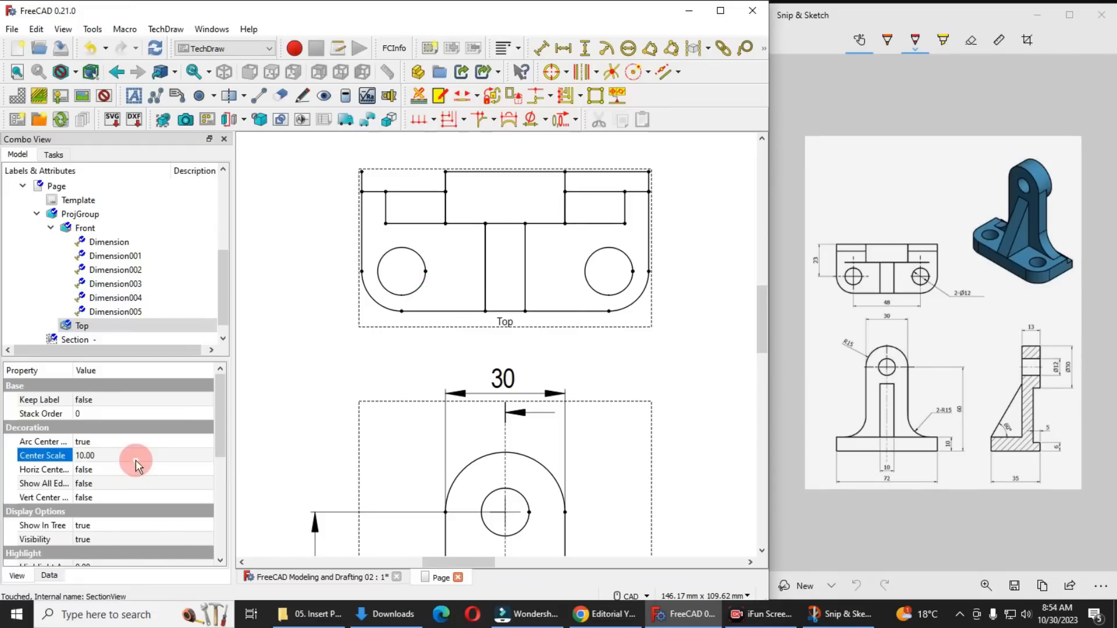
click(315, 359)
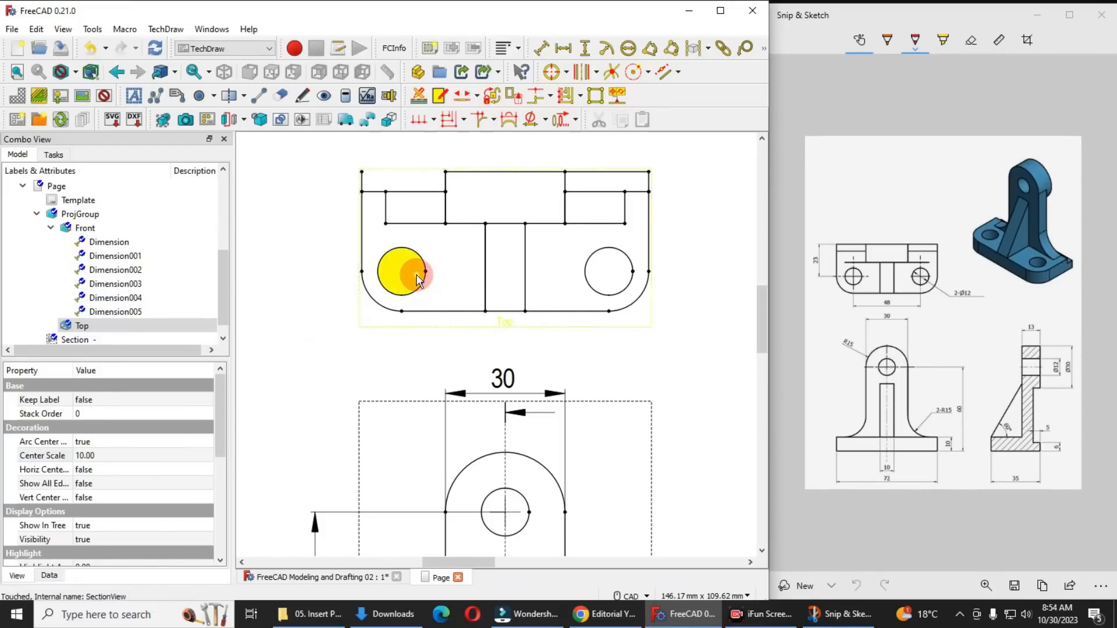
Try to add circle centerlines to the top view's left mounting hole again
scroll(416, 273, up, 5)
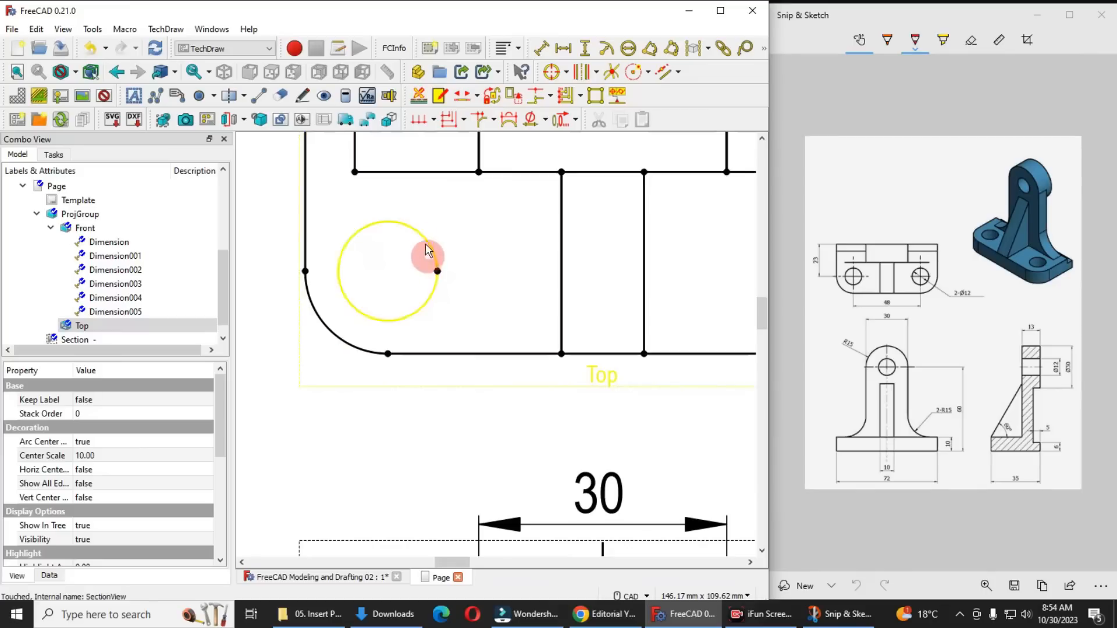
scroll(372, 263, up, 3)
click(315, 249)
click(556, 71)
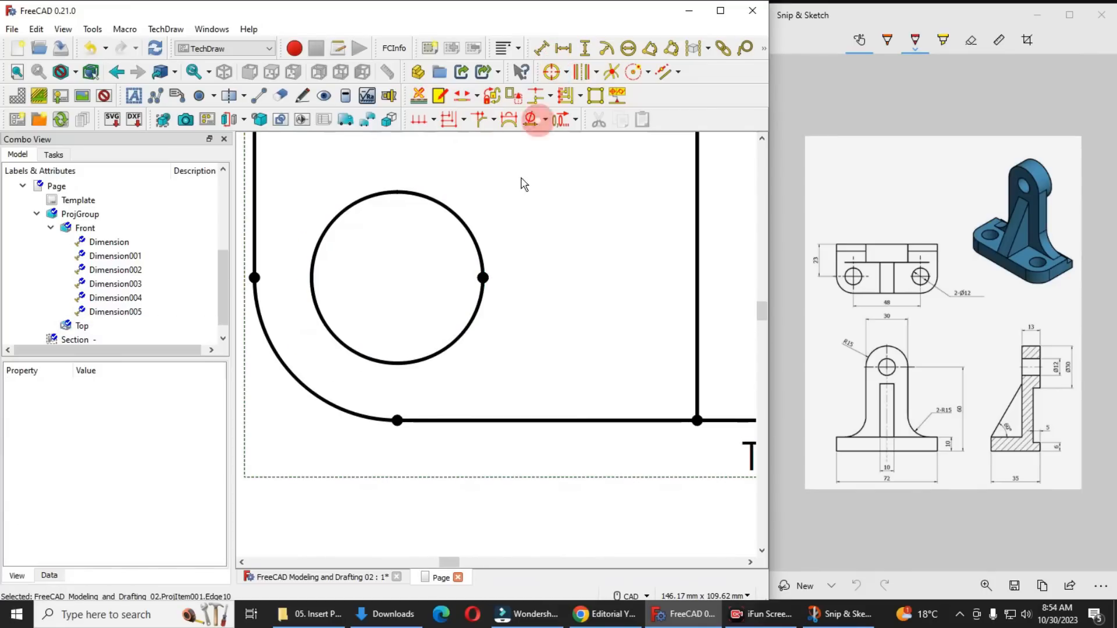
scroll(418, 250, down, 3)
scroll(418, 251, down, 4)
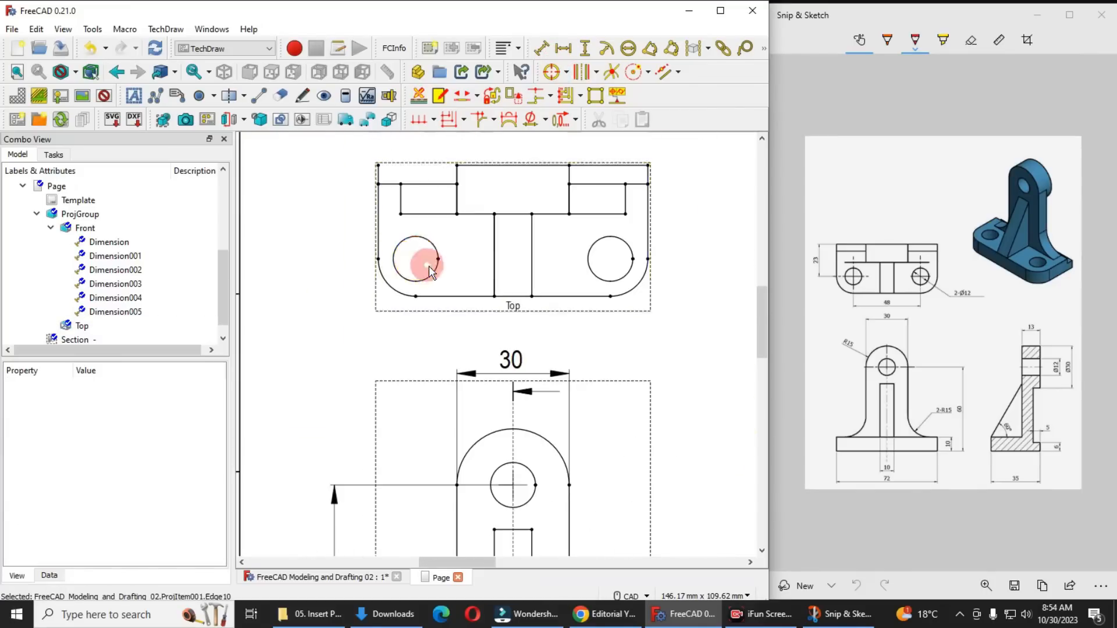
Try adding circle centerlines to both top-view holes with the view frames temporarily turned off
click(104, 95)
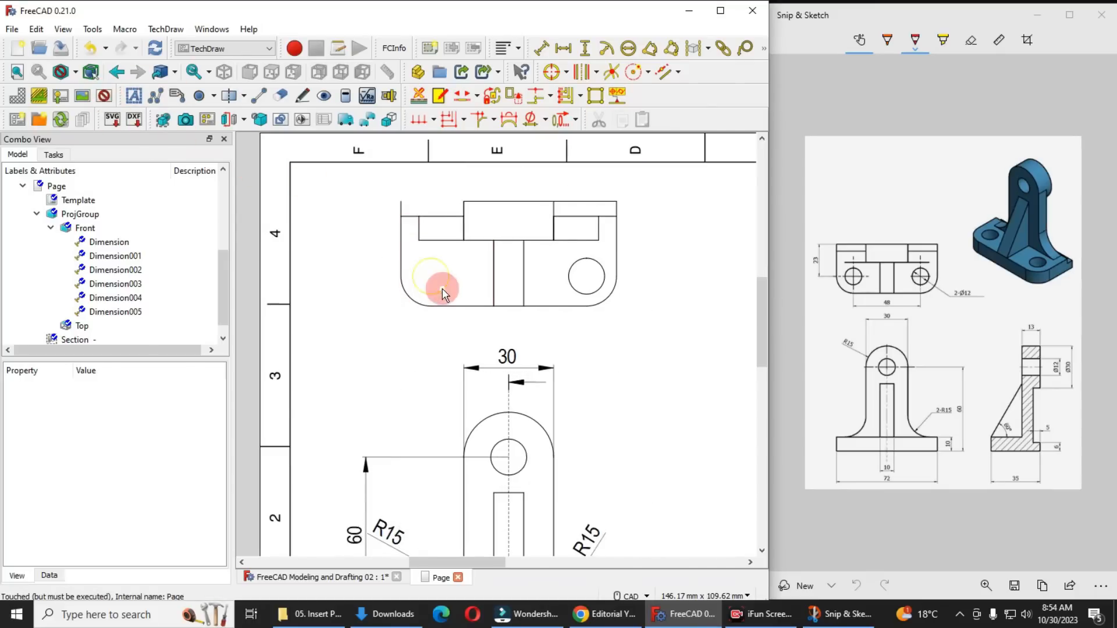
click(552, 72)
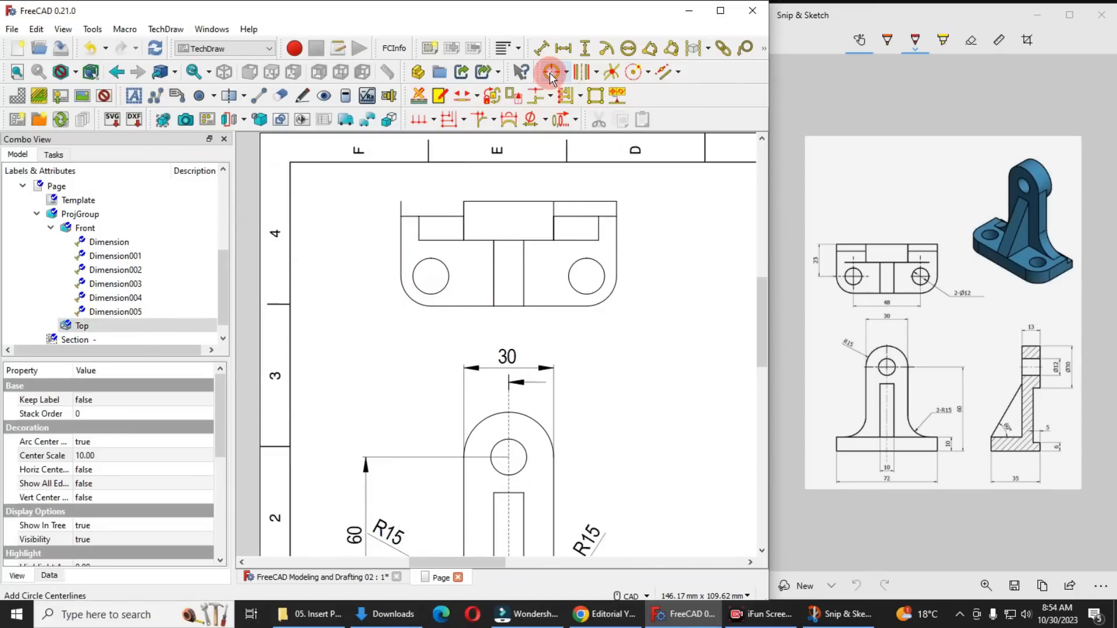
click(566, 286)
click(554, 72)
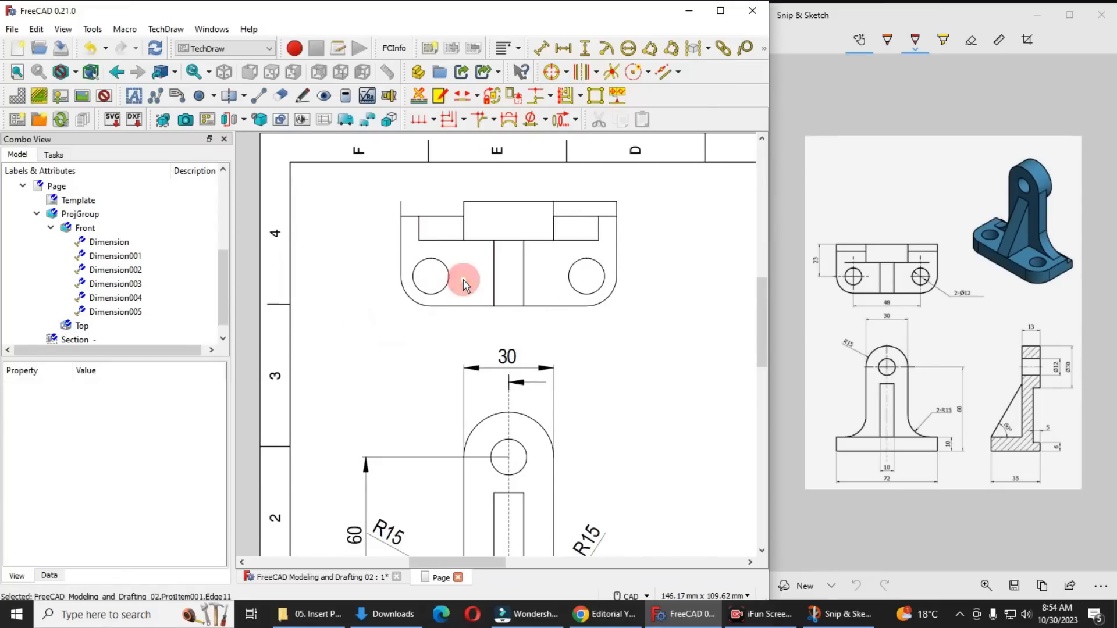
scroll(463, 281, up, 3)
middle_drag(444, 400, 442, 405)
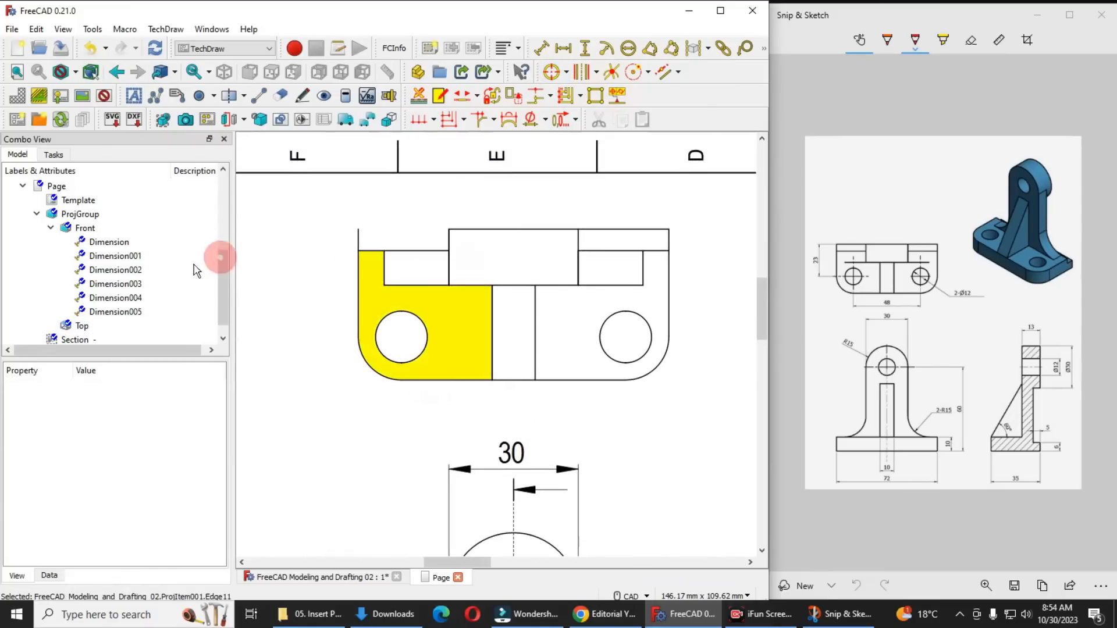
click(103, 97)
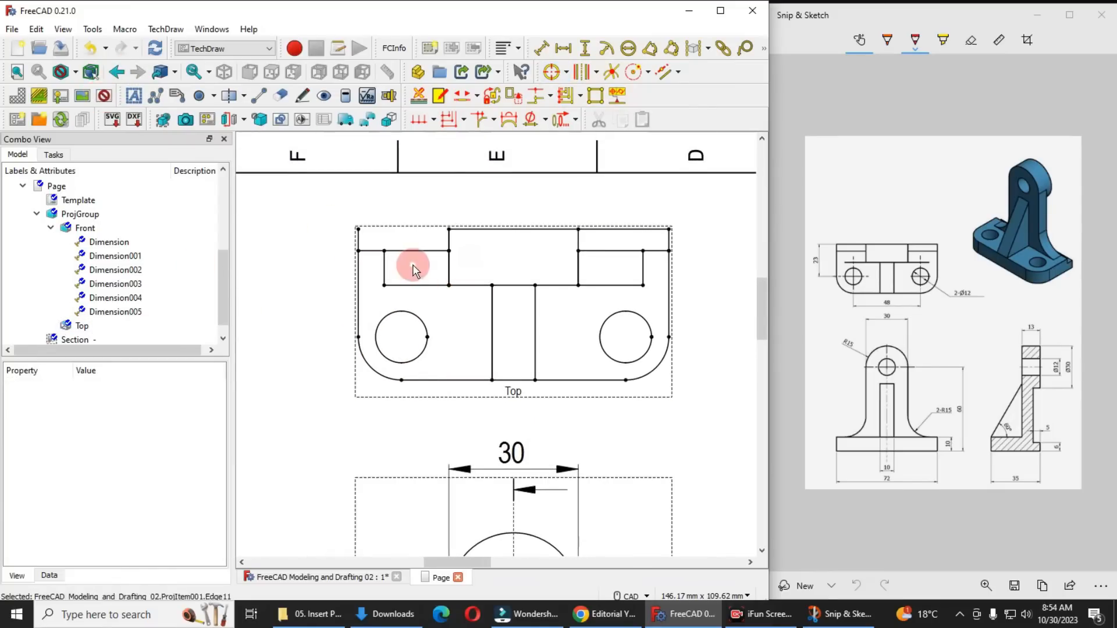
Add a vertical dimension from the top view's upper left corner to the left hole's edge vertex, placed outside the view on the left
scroll(411, 269, up, 2)
middle_drag(372, 263, 337, 259)
click(889, 289)
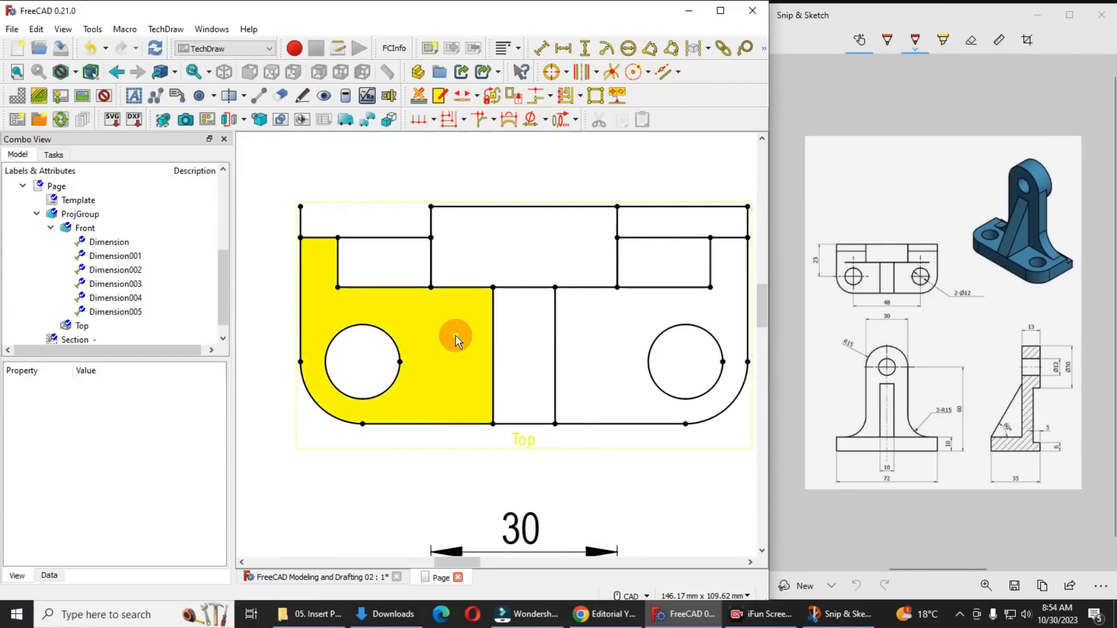
scroll(454, 331, down, 8)
scroll(466, 354, up, 5)
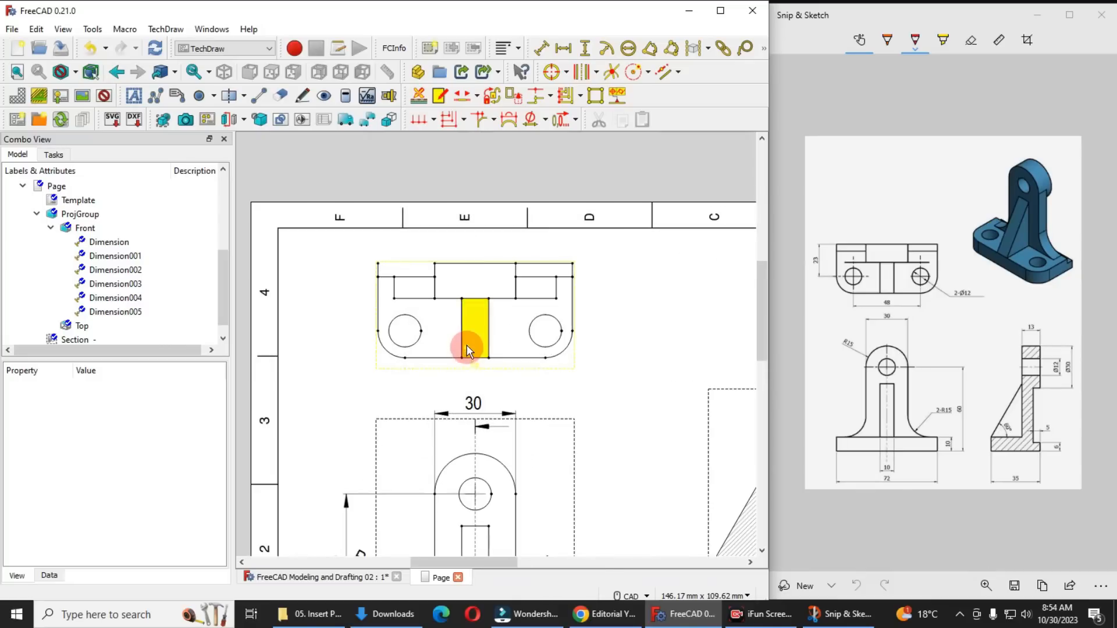
click(412, 331)
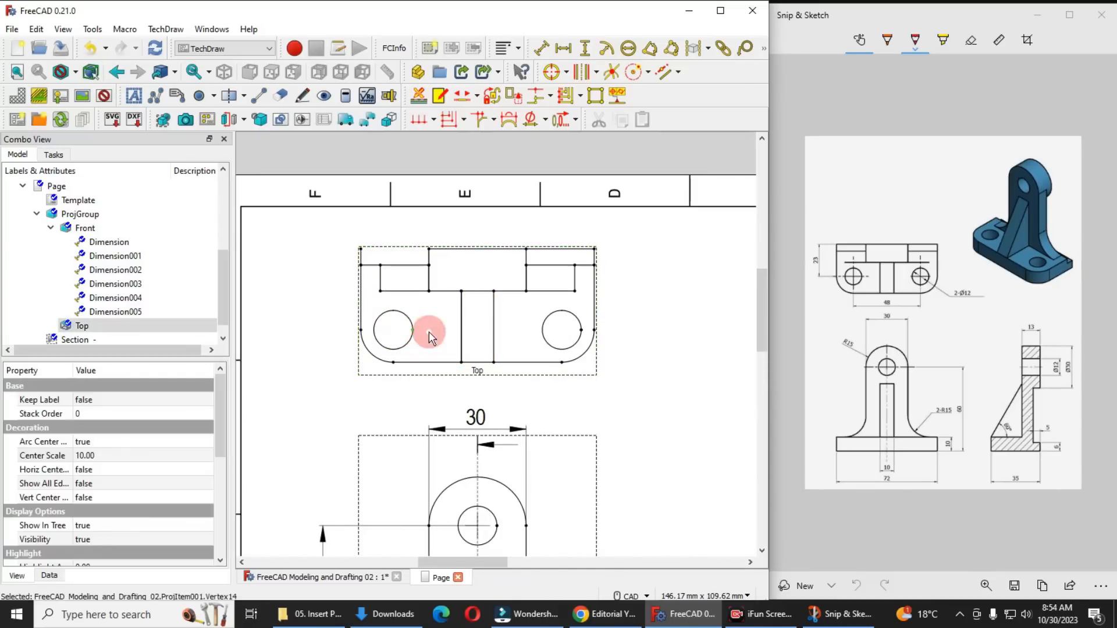
ctrl+click(361, 249)
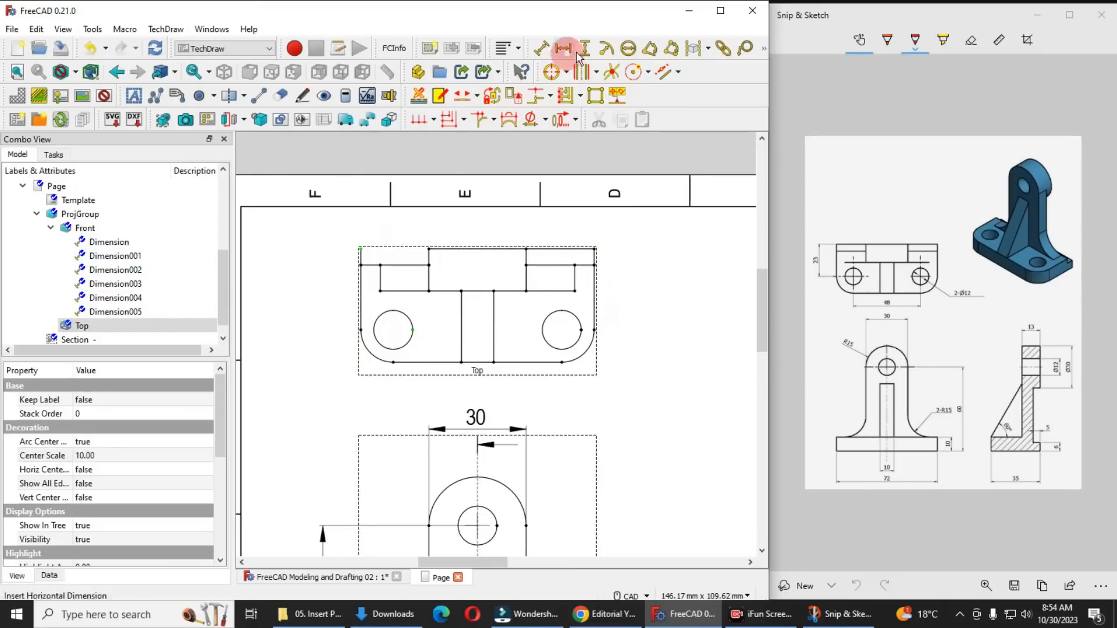
drag(390, 283, 320, 282)
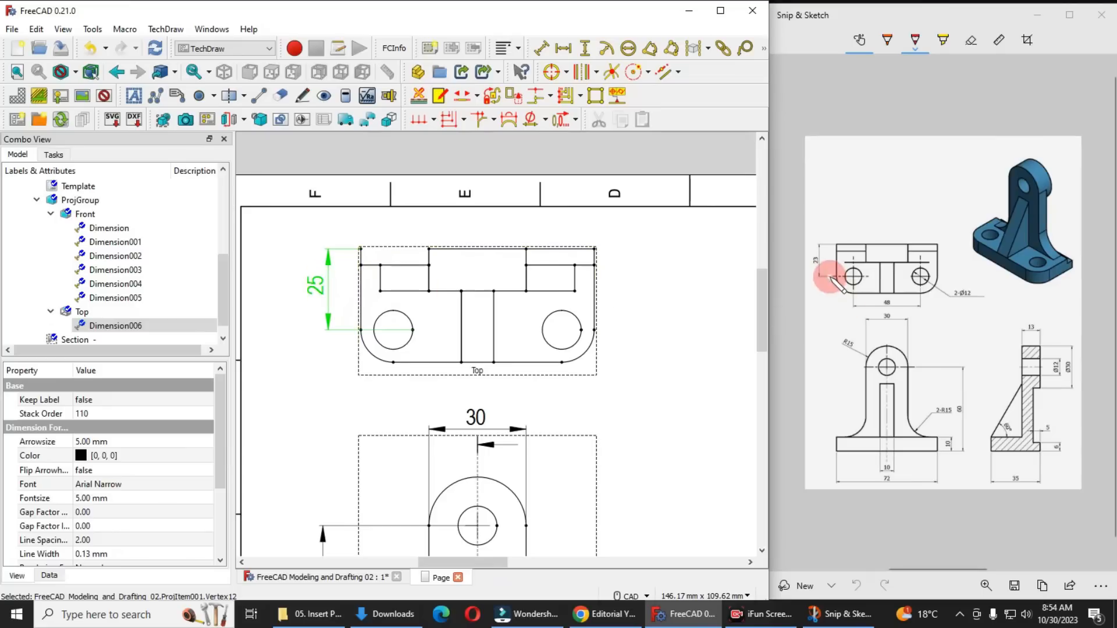
Move the section view slightly up to leave room for dimensions above the title block
middle_drag(579, 361, 408, 284)
scroll(471, 298, down, 3)
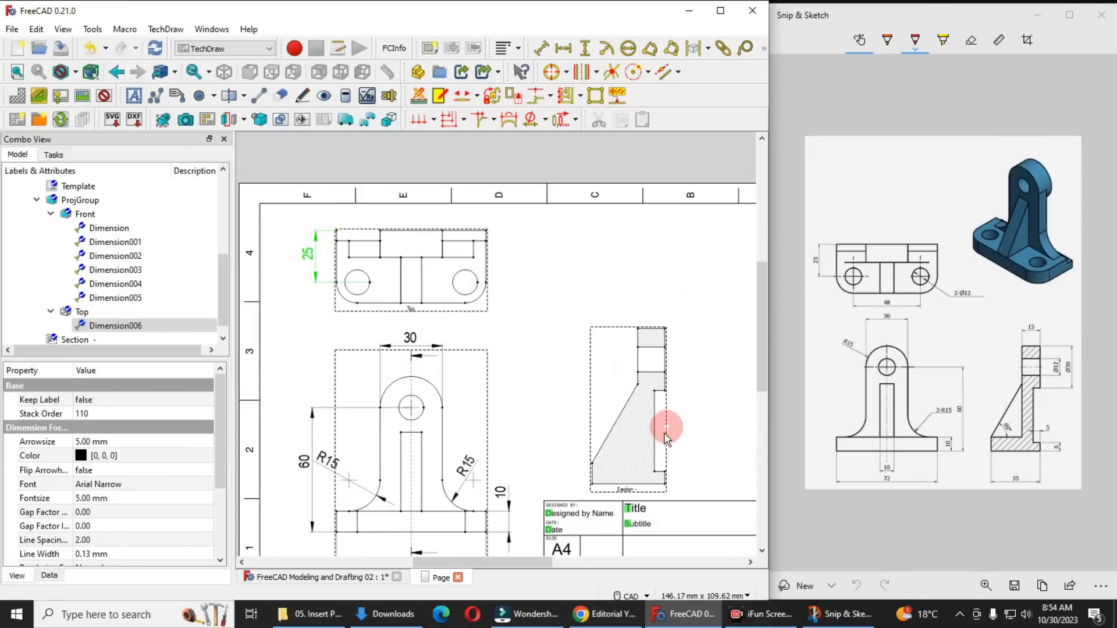
scroll(668, 429, up, 3)
mouse_move(667, 424)
middle_down()
mouse_move(531, 378)
mouse_move(518, 349)
mouse_move(430, 318)
middle_up()
click(580, 460)
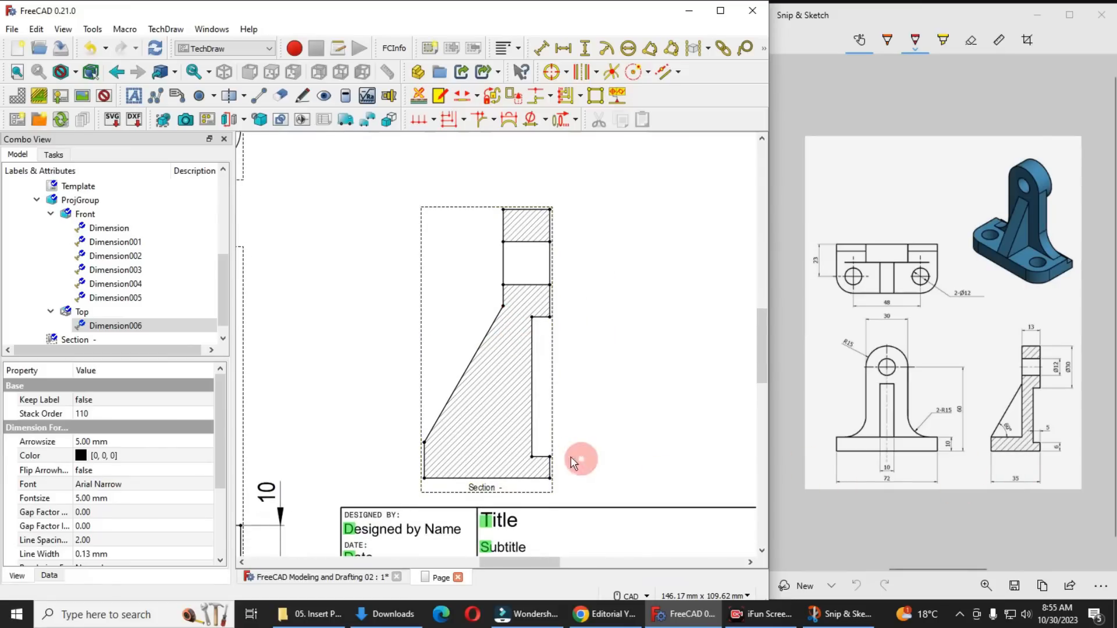
drag(483, 487, 474, 454)
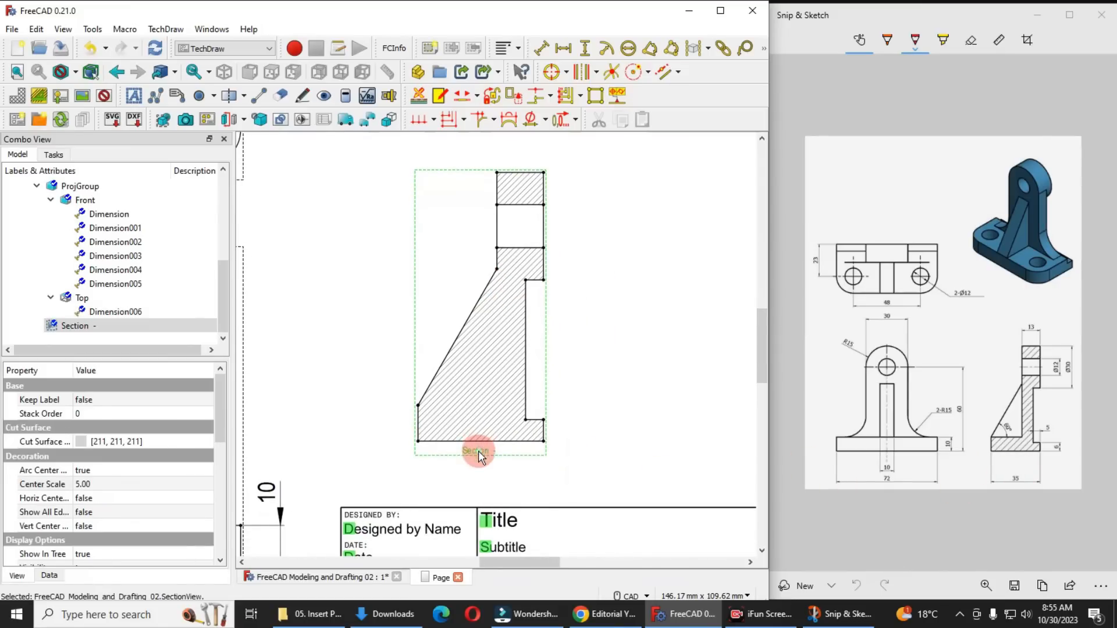
Add a horizontal dimension across the section view's bottom edge and place it below the view
click(417, 441)
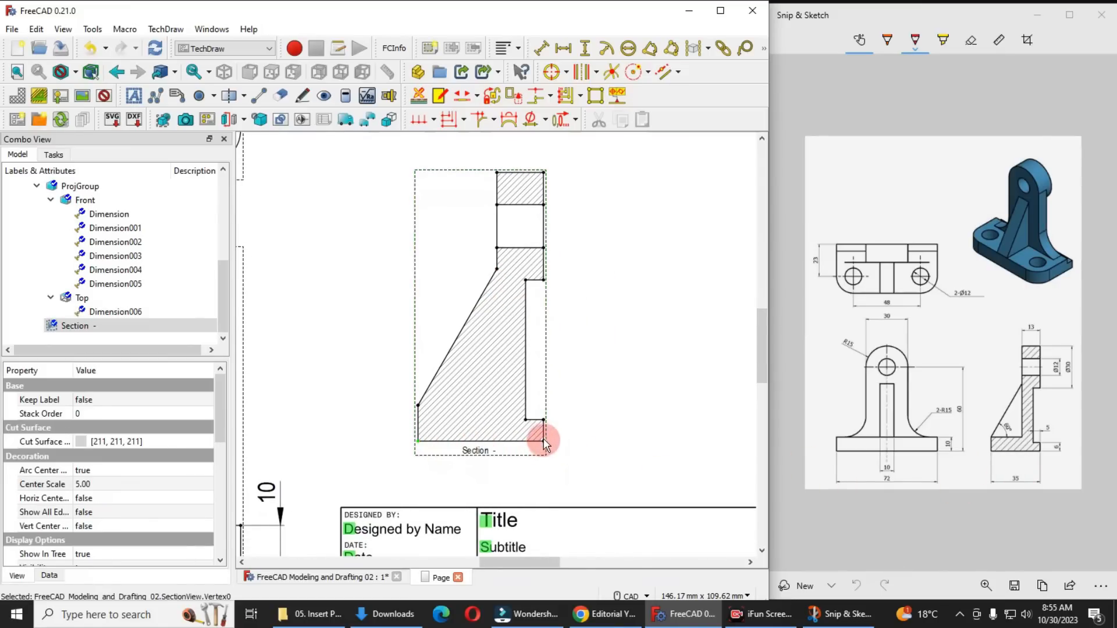
ctrl+click(543, 441)
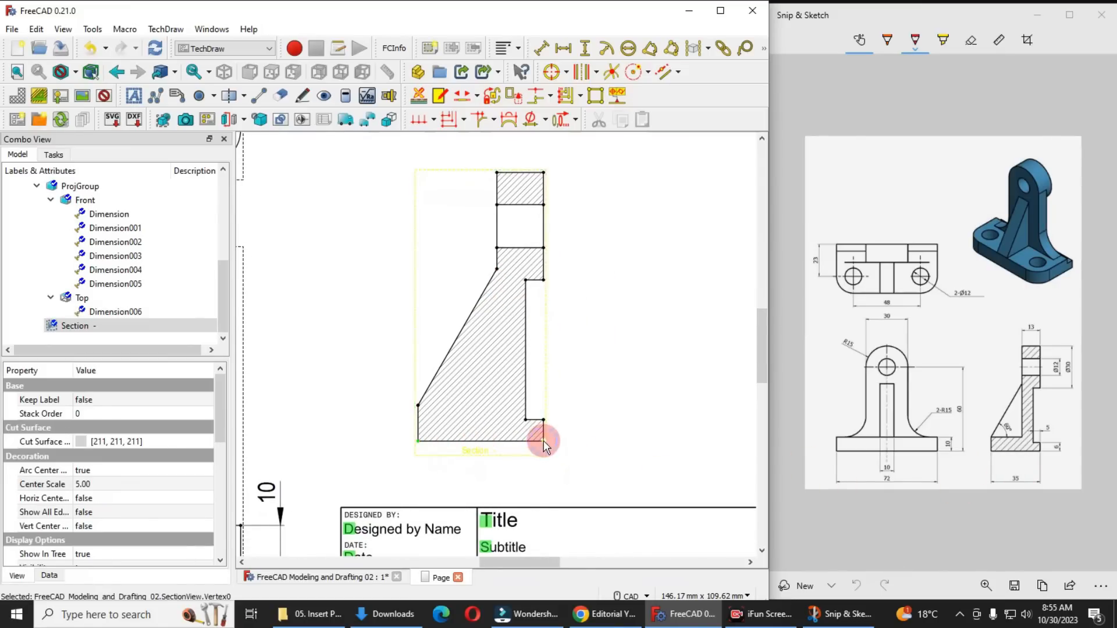
click(565, 47)
drag(488, 442, 483, 485)
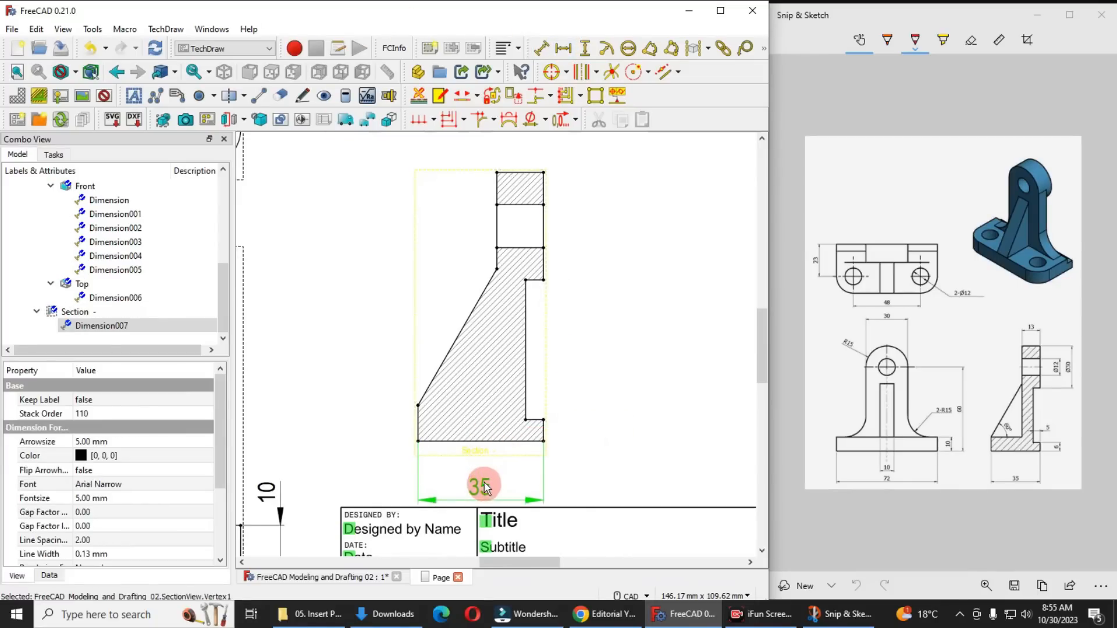
Add a vertical dimension for the lower lip's height in the section view, placed outside on the right with its text above the arrows
click(543, 443)
ctrl+click(543, 420)
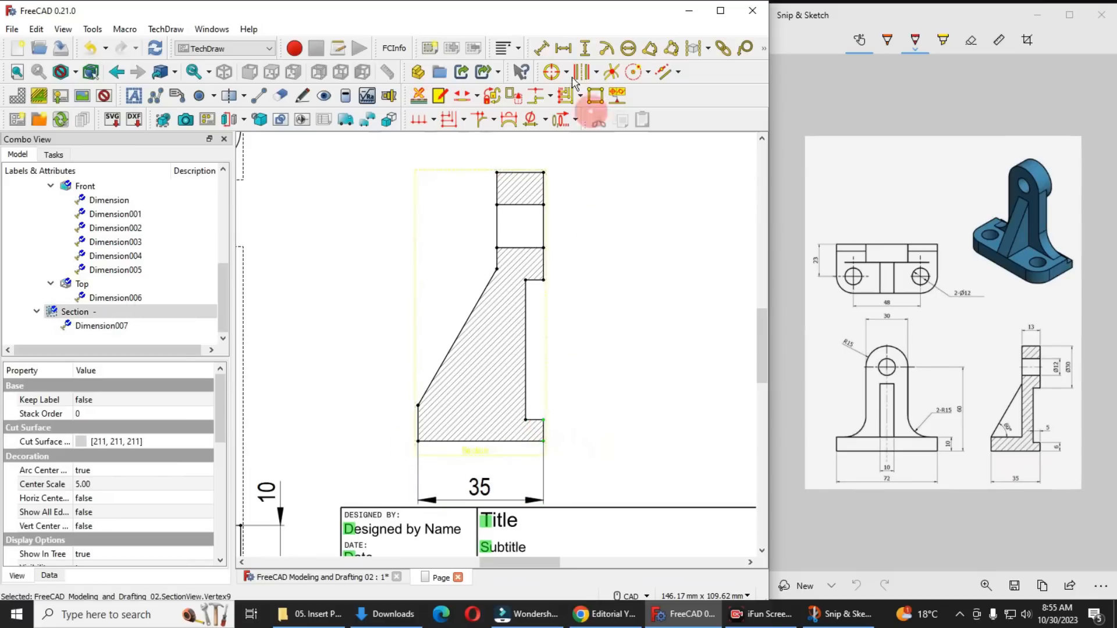
click(586, 49)
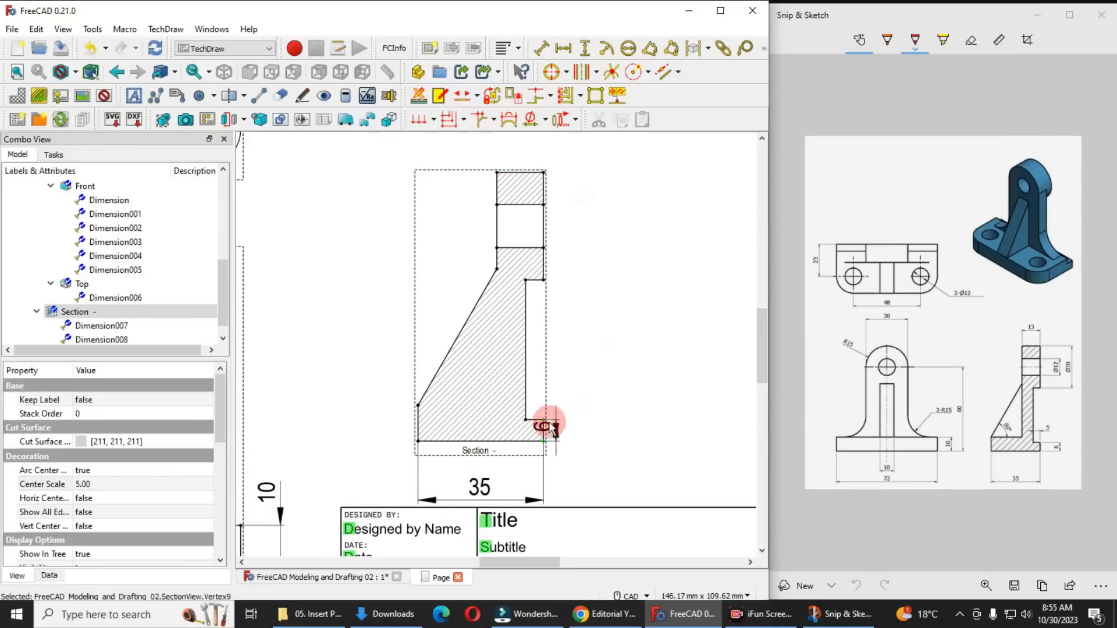
drag(559, 416, 574, 386)
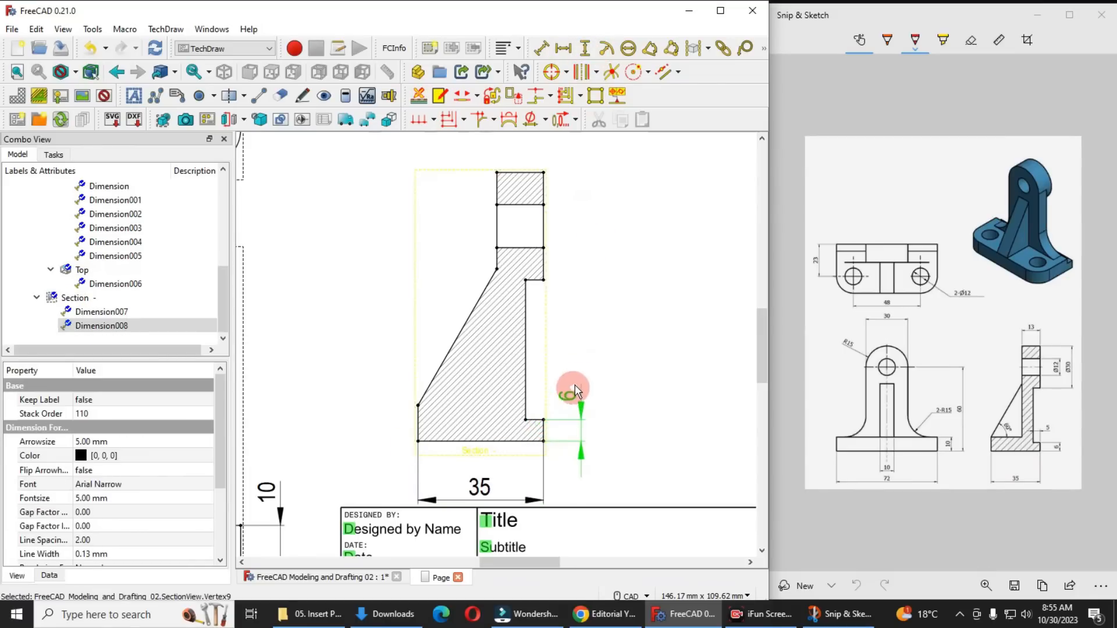
Add a horizontal dimension for the recess depth in the section view, placed above the lower lip with its text outside on the right
click(526, 419)
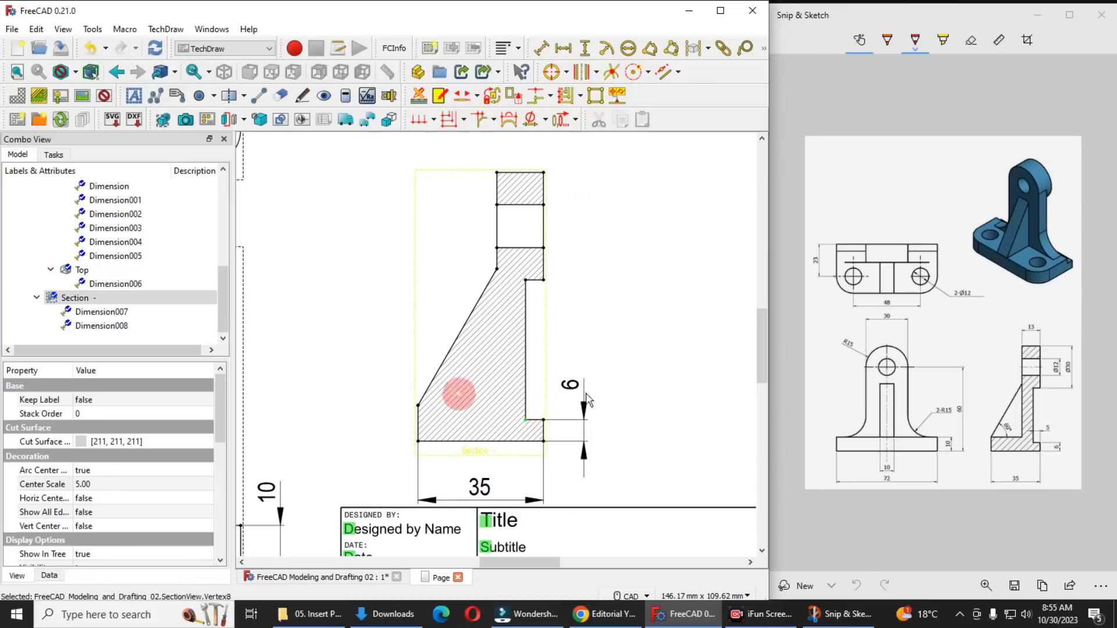
ctrl+click(543, 419)
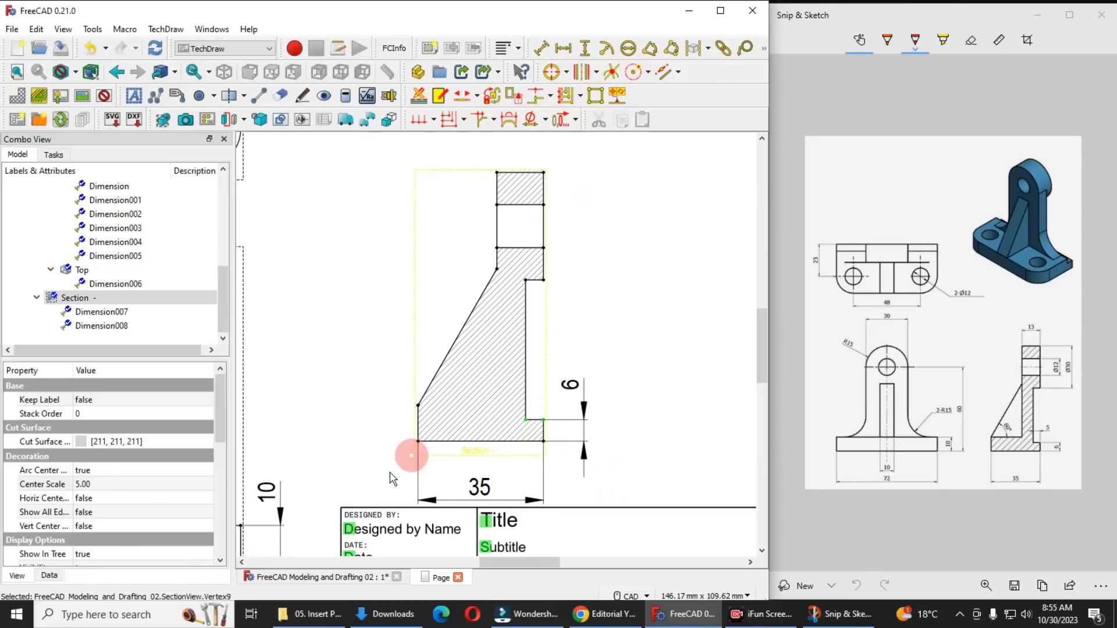
click(562, 50)
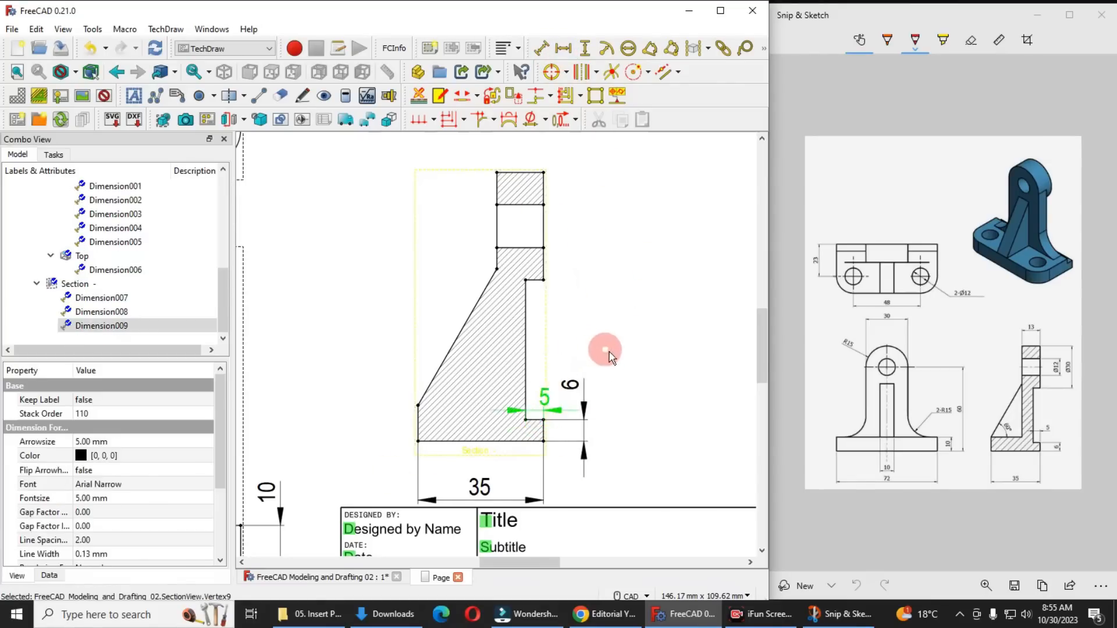
middle_drag(561, 308, 530, 371)
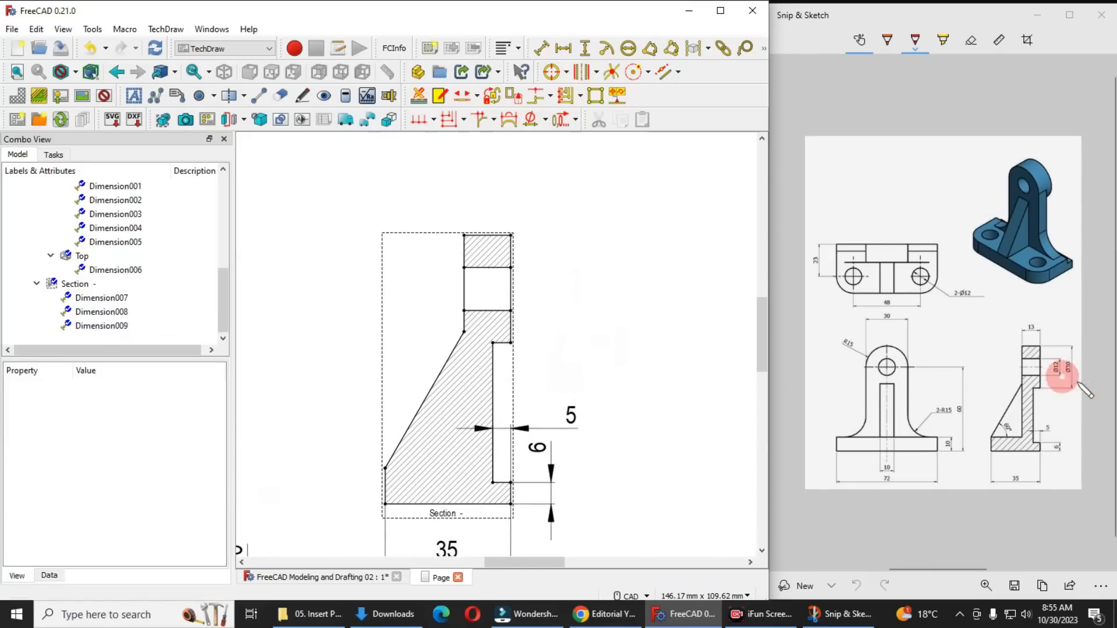
Add a vertical dimension from the section view's upper right corner to the boss's lower right corner, placed outside on the right
click(511, 344)
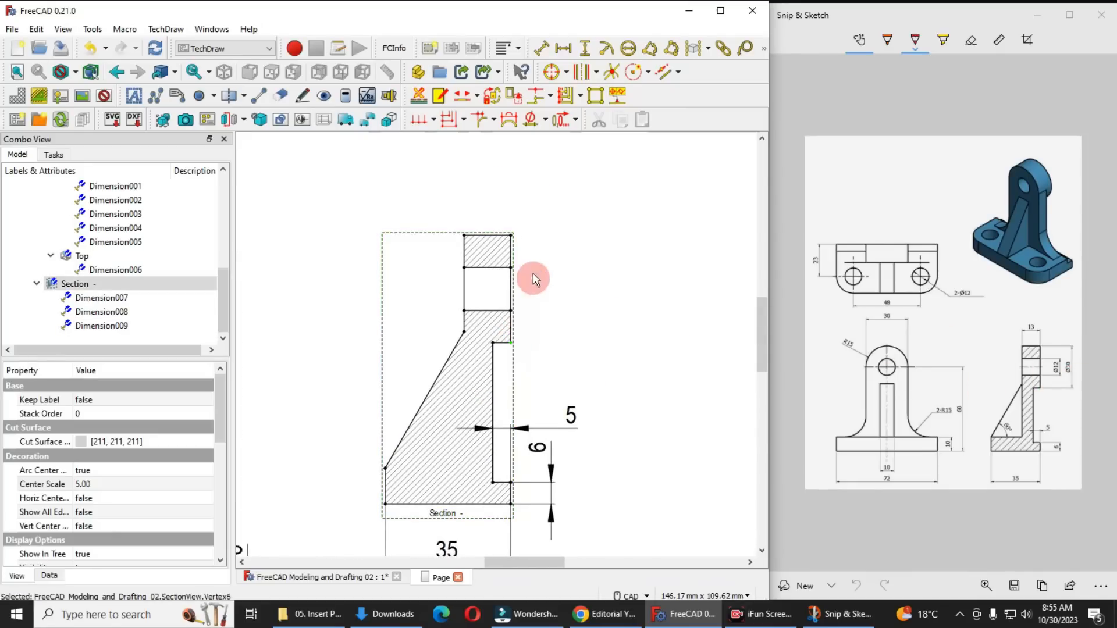
ctrl+click(509, 238)
click(584, 48)
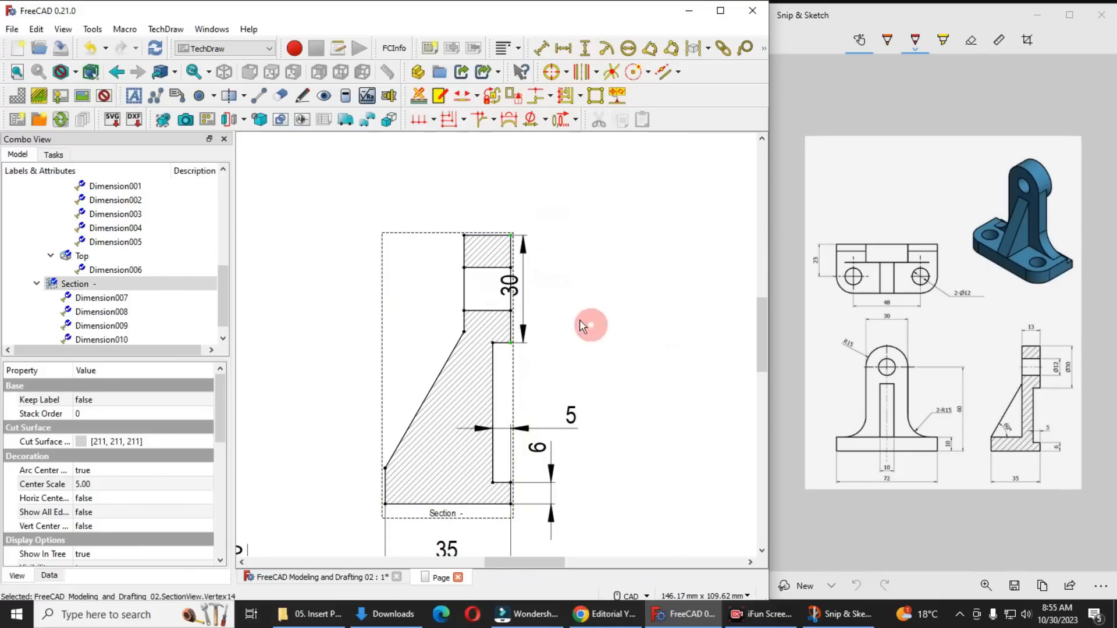
drag(516, 287, 569, 295)
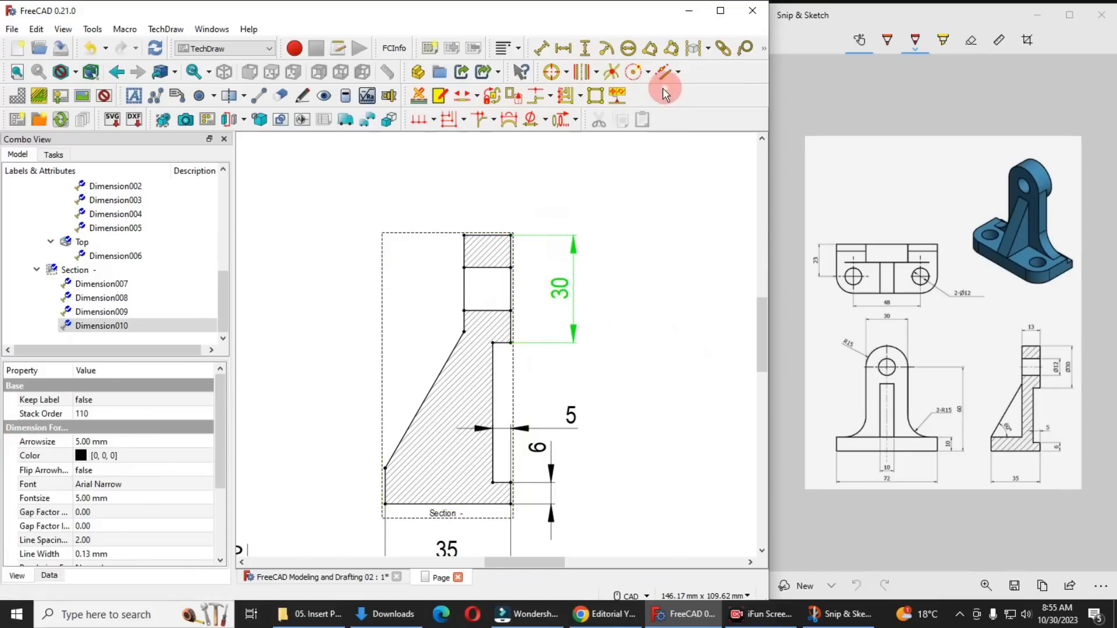
Add a diameter symbol prefix to the boss's vertical dimension in the section view
drag(222, 406, 214, 494)
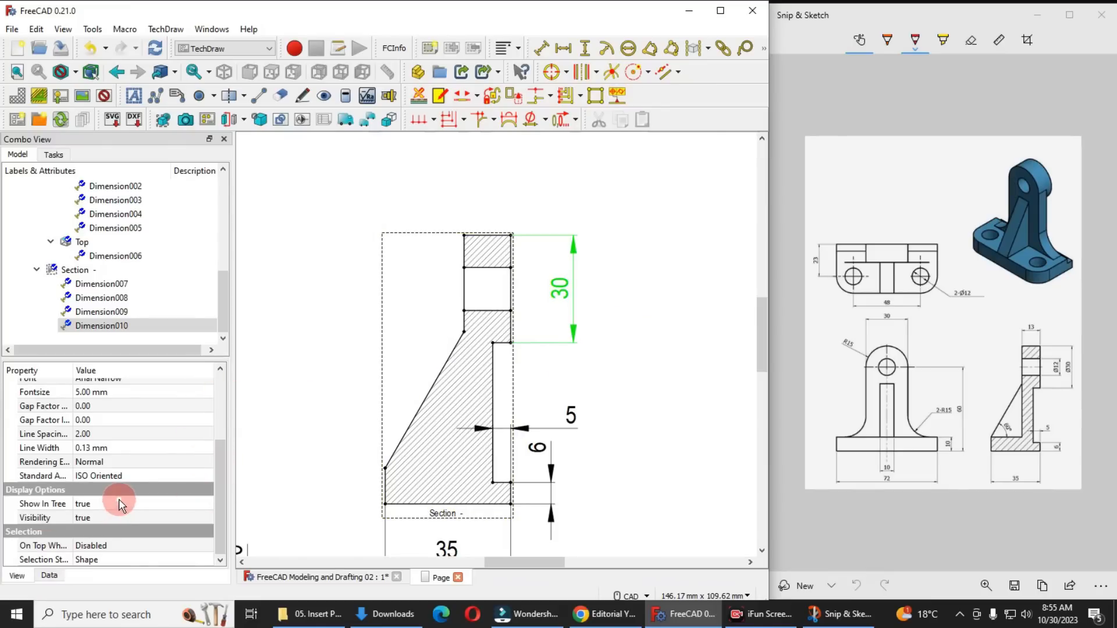
scroll(119, 500, up, 3)
scroll(119, 499, down, 3)
scroll(132, 505, up, 3)
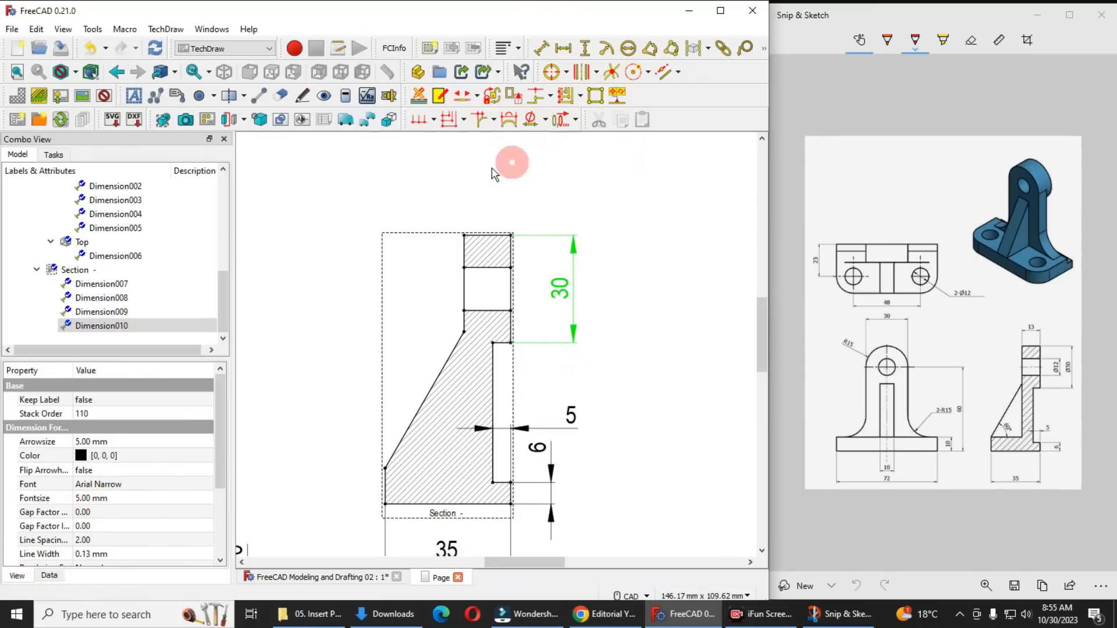
click(529, 120)
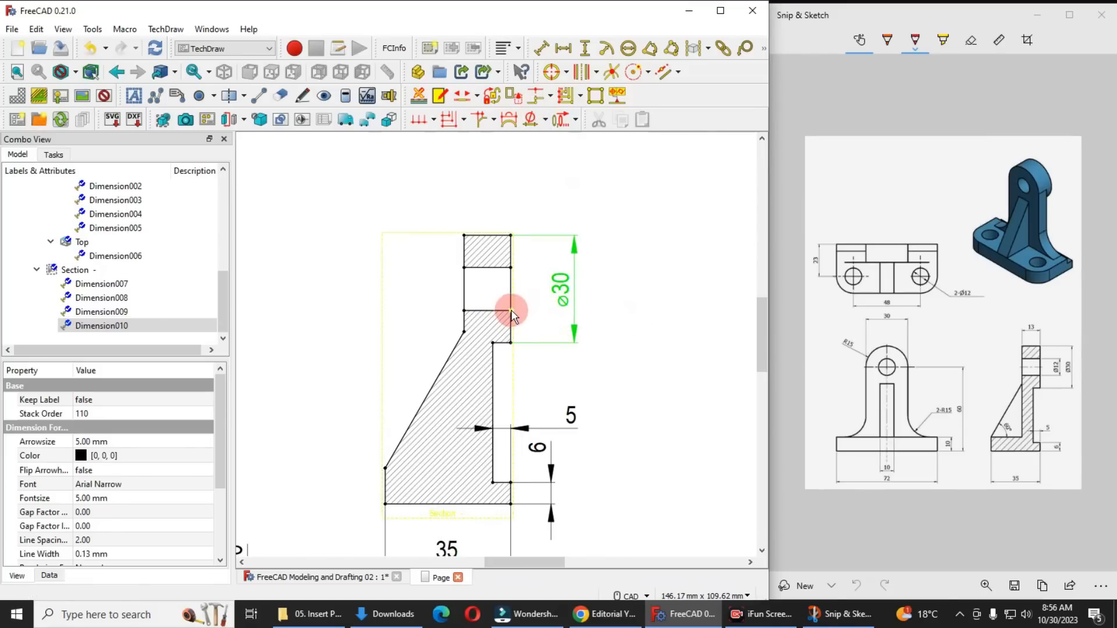
Add a vertical dimension across the hole in the section view, with its text above the arrows and a diameter symbol prefix
click(459, 309)
click(519, 266)
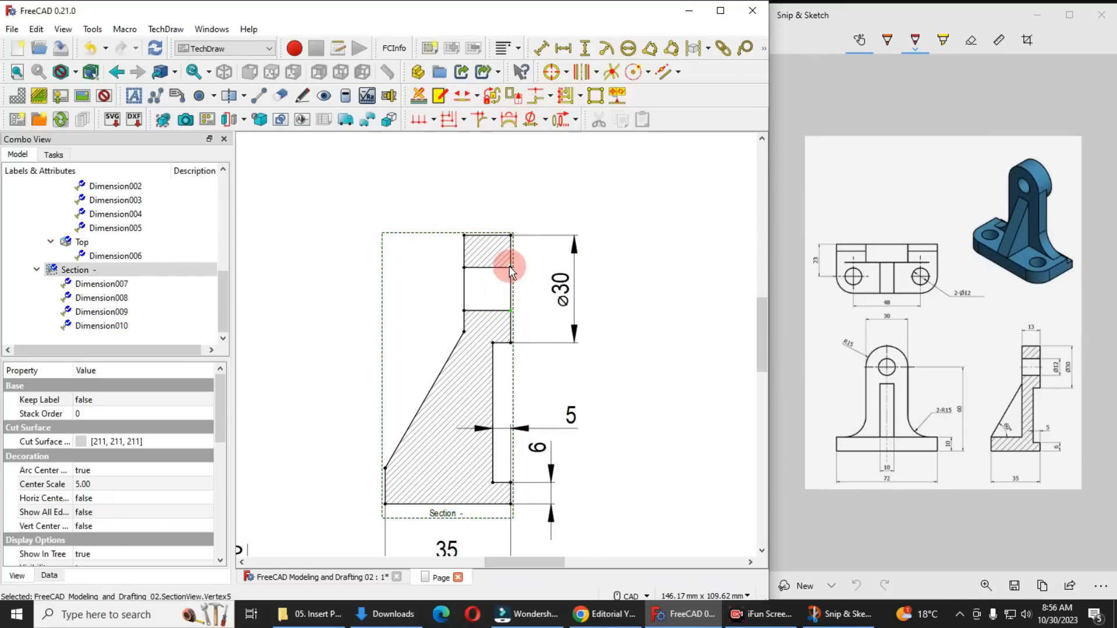
ctrl+click(512, 269)
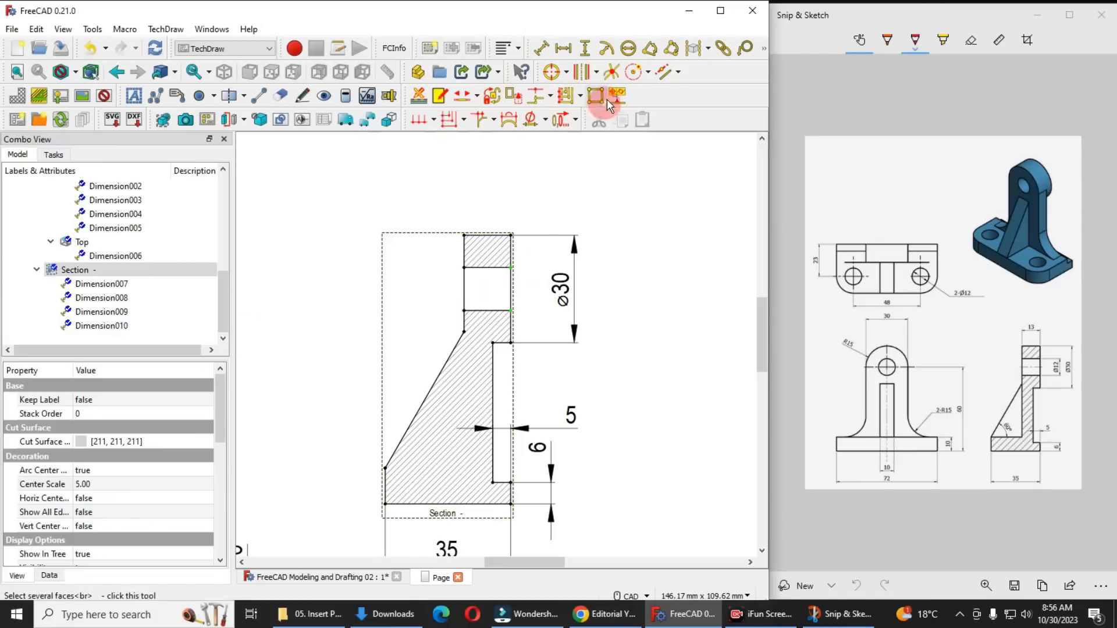
click(584, 50)
drag(530, 280, 524, 202)
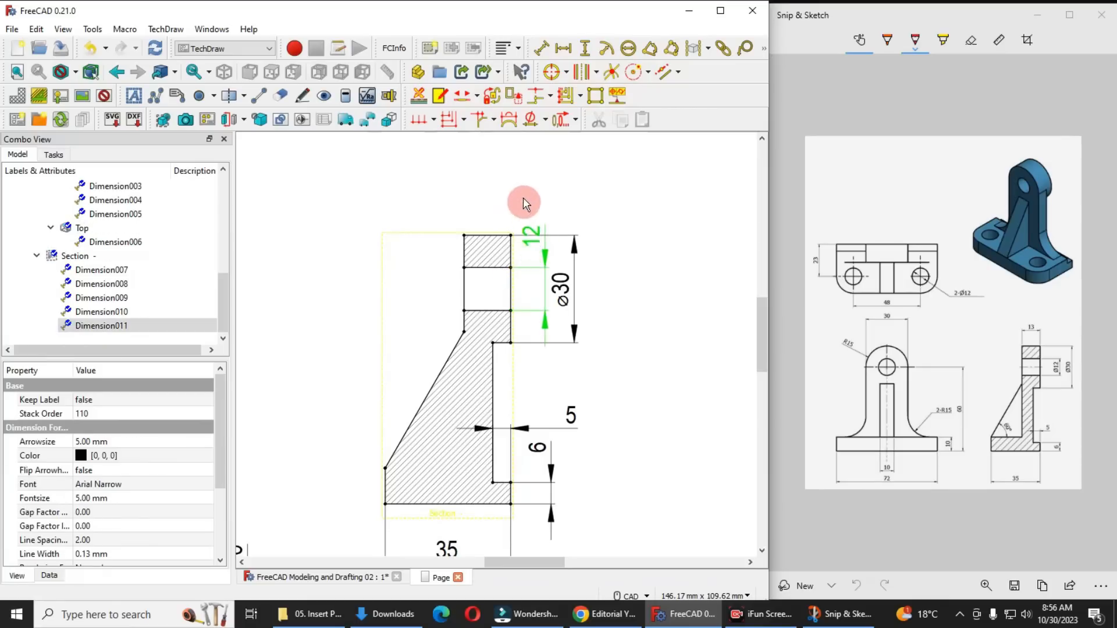
click(530, 122)
Add a horizontal dimension across the section view's top edge, placed above the view with its text to the left of the arrows
scroll(628, 277, down, 3)
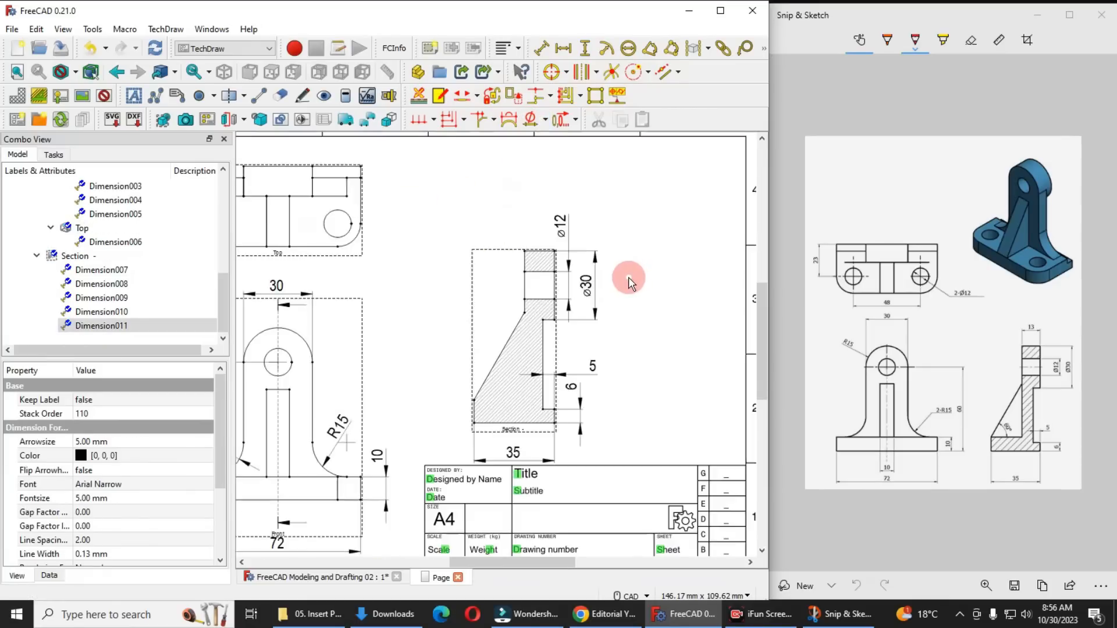
scroll(568, 262, up, 5)
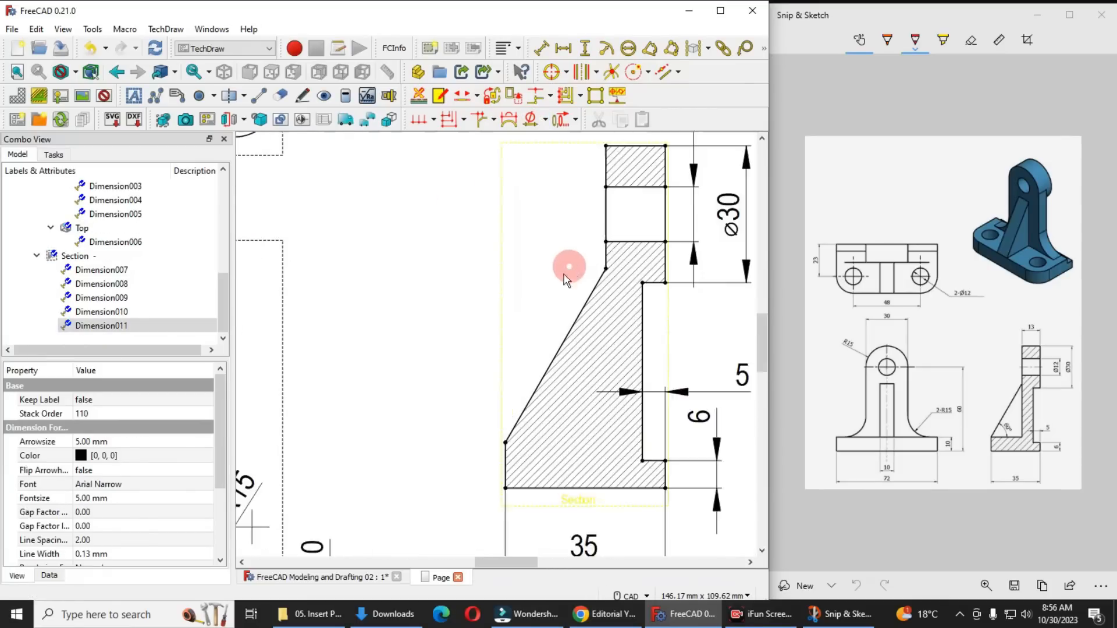
middle_drag(557, 232, 502, 298)
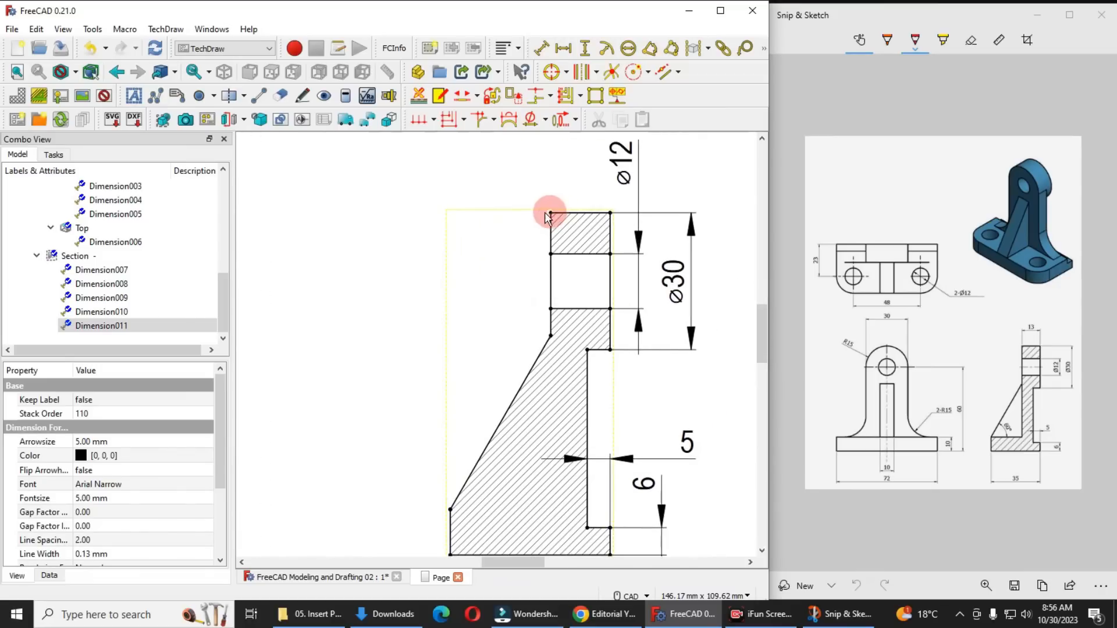
click(613, 214)
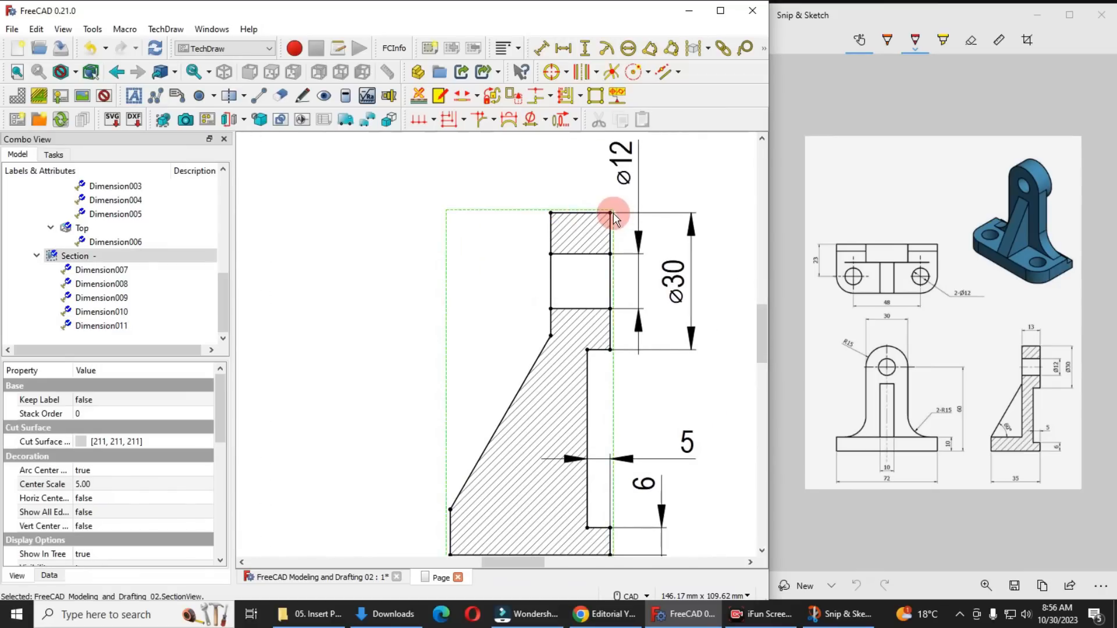
click(551, 214)
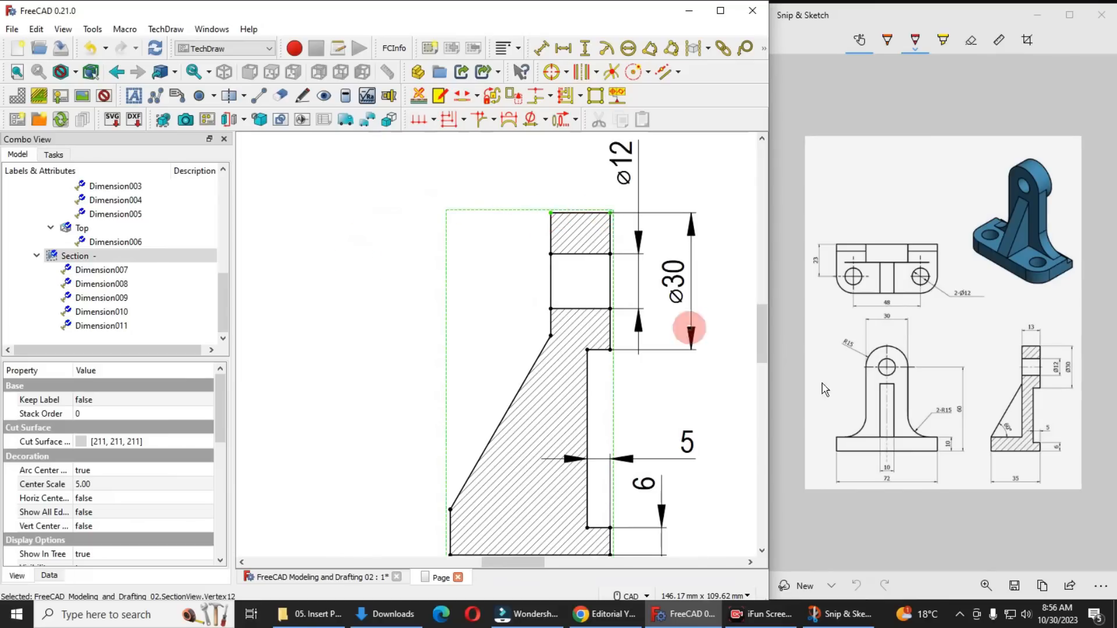
click(563, 48)
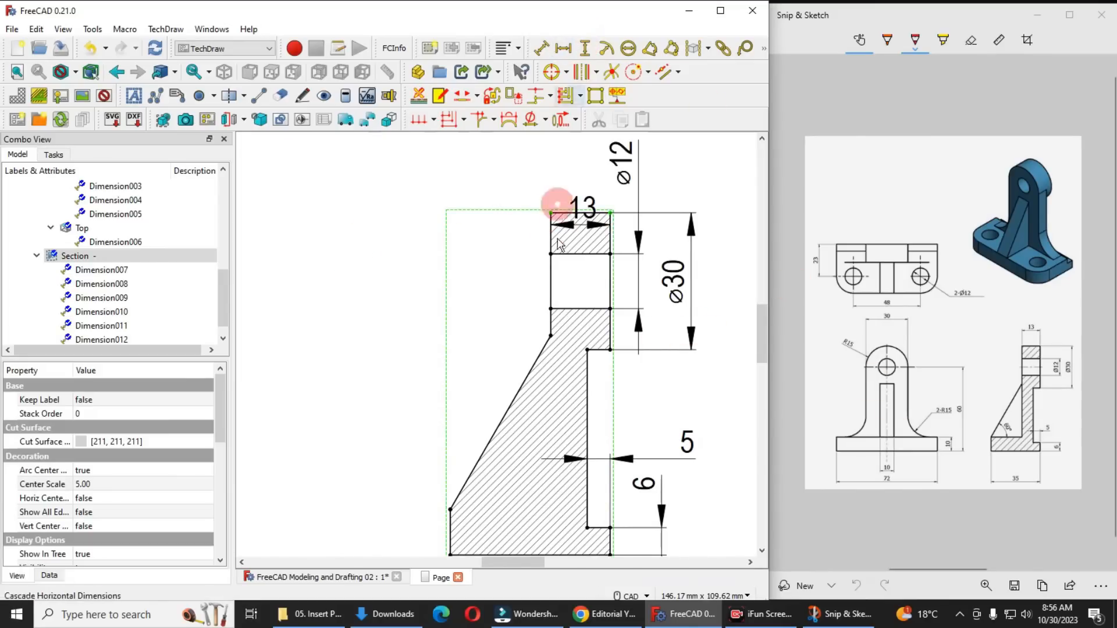
drag(593, 217, 505, 185)
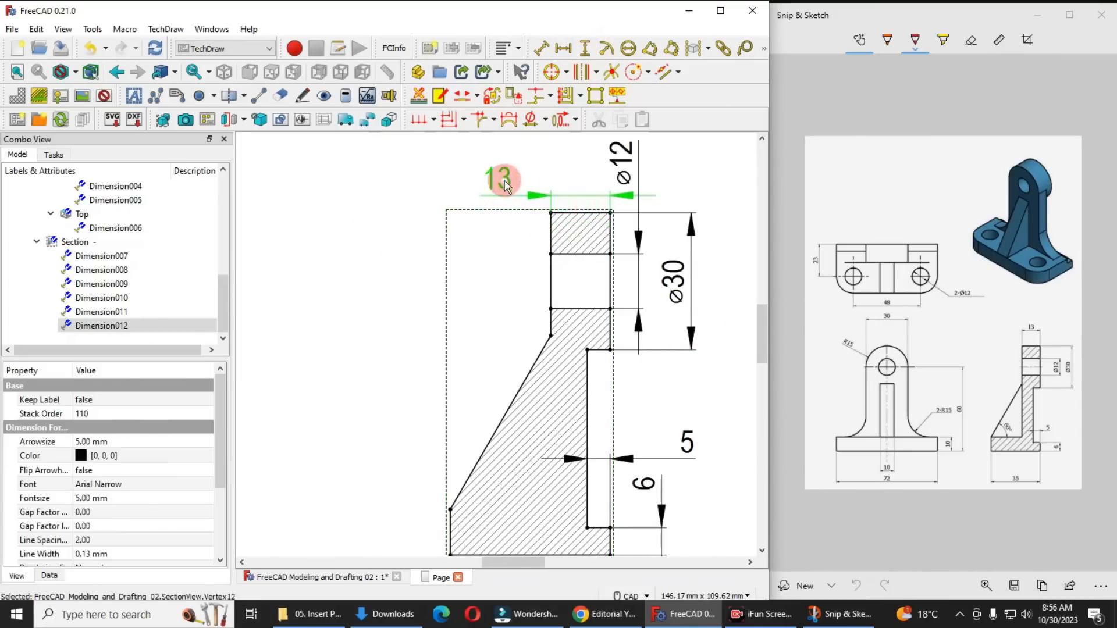
Move the boss and hole diameter dimensions of the section view farther right to space them out
scroll(539, 259, down, 5)
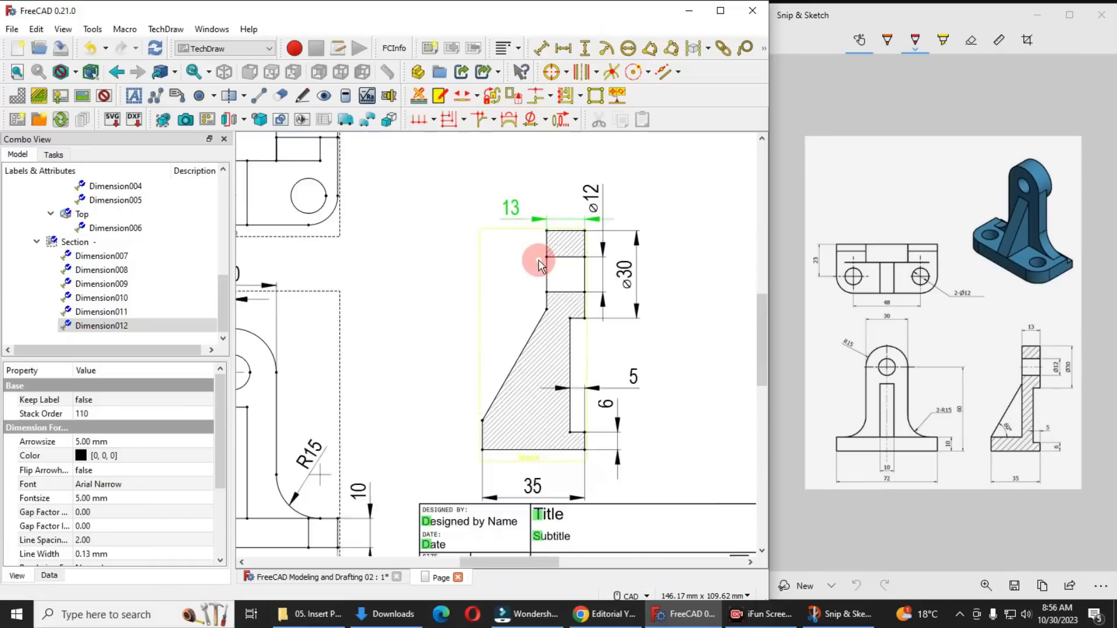
scroll(584, 284, up, 2)
click(612, 269)
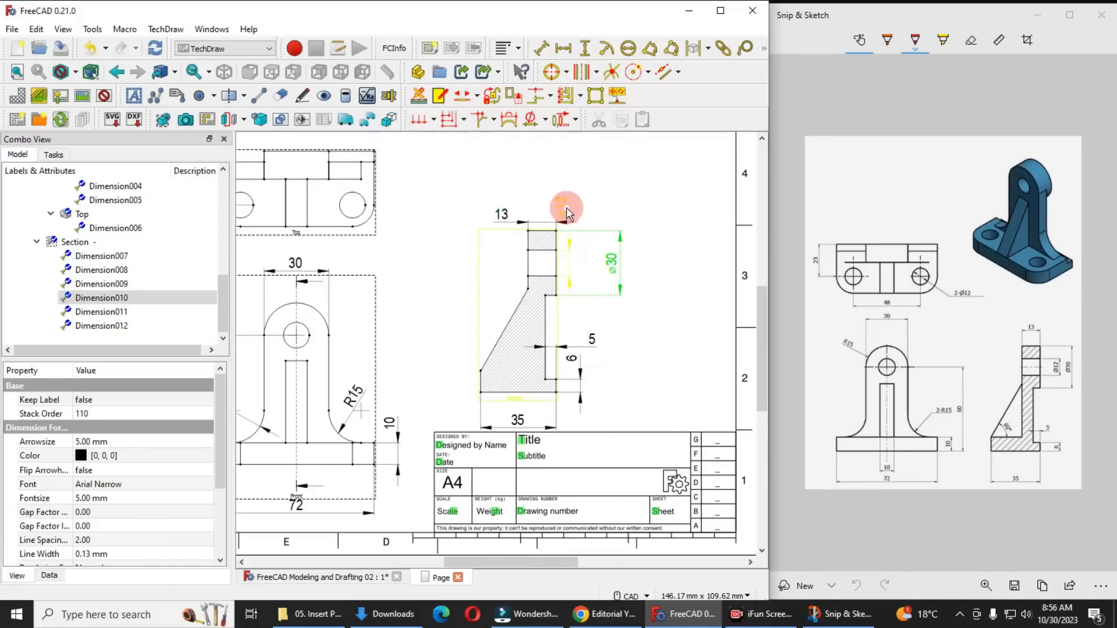
drag(565, 204, 590, 204)
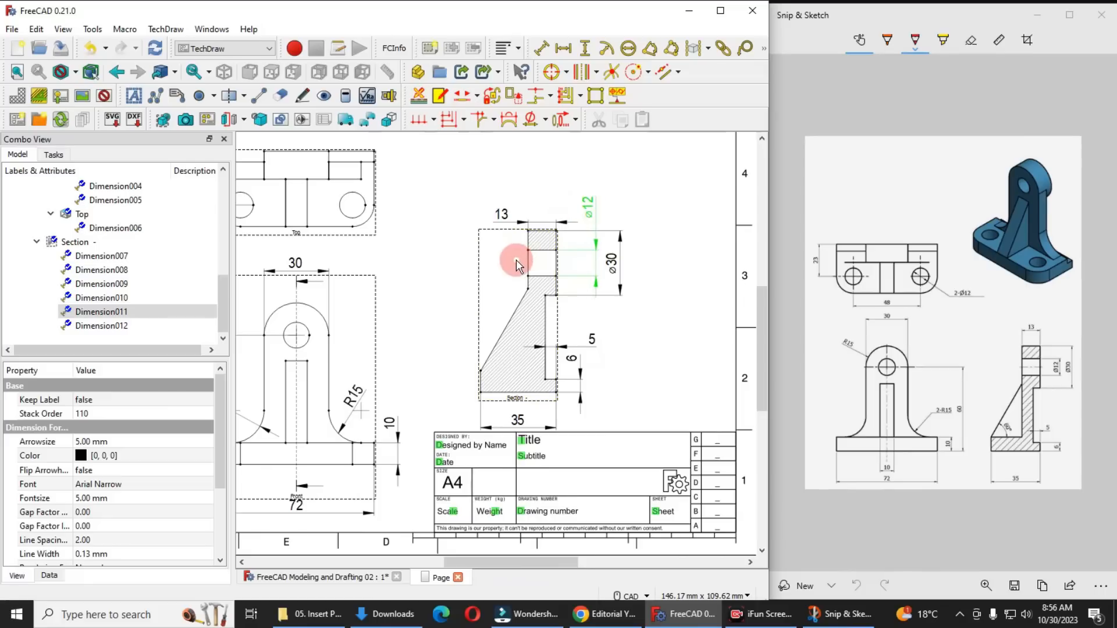
Move the section view closer to the front view and raise its overall width dimension nearer to the bottom edge
scroll(514, 259, down, 2)
scroll(351, 300, up, 1)
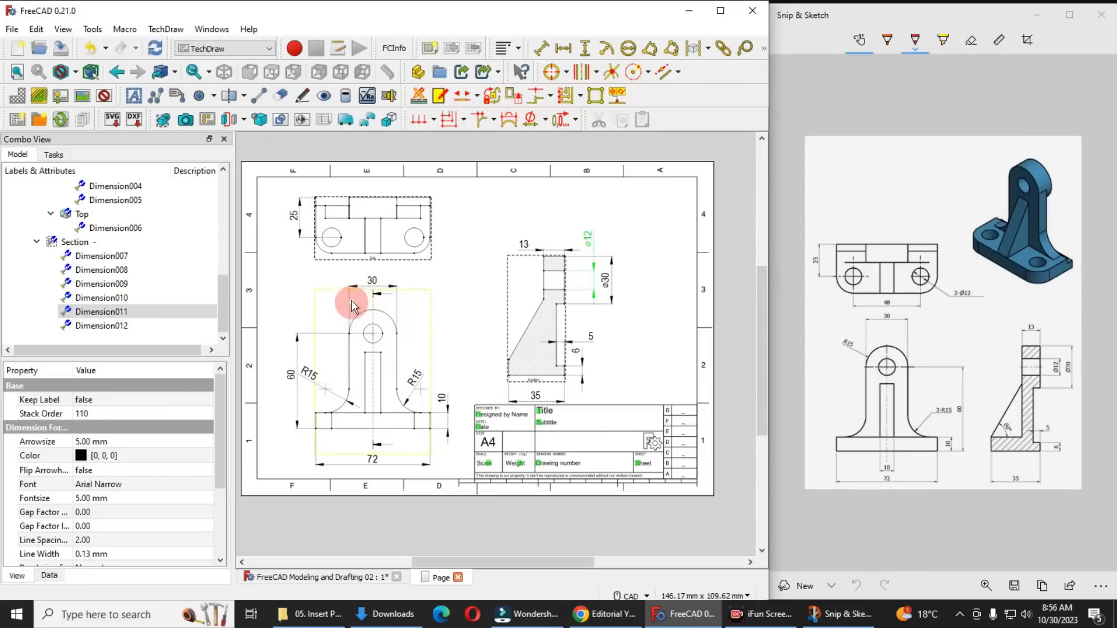
drag(489, 310, 466, 300)
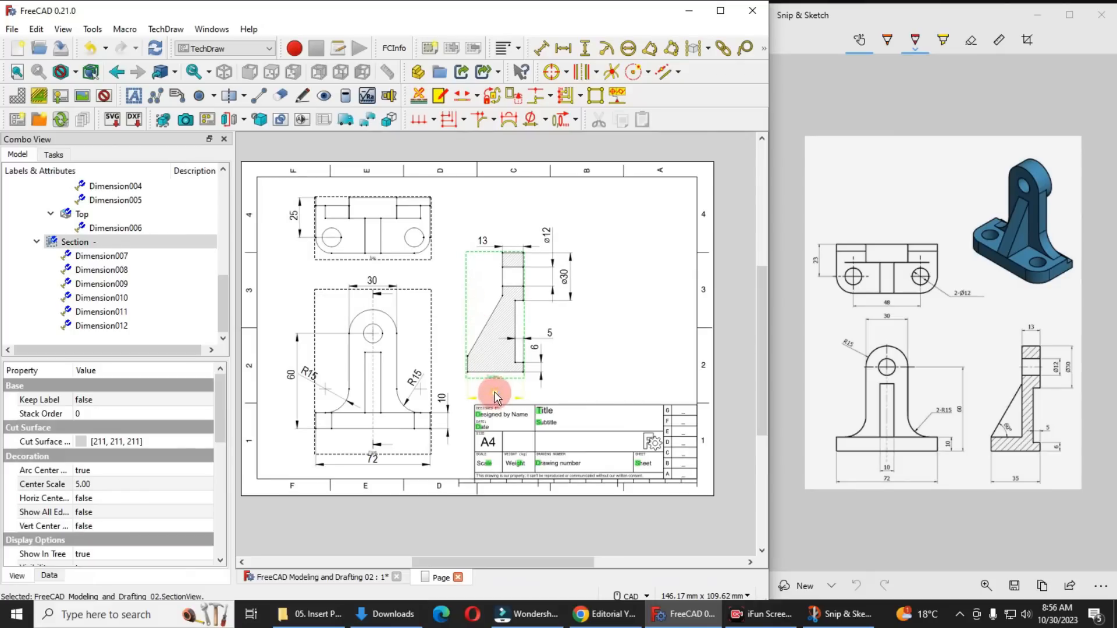
click(495, 396)
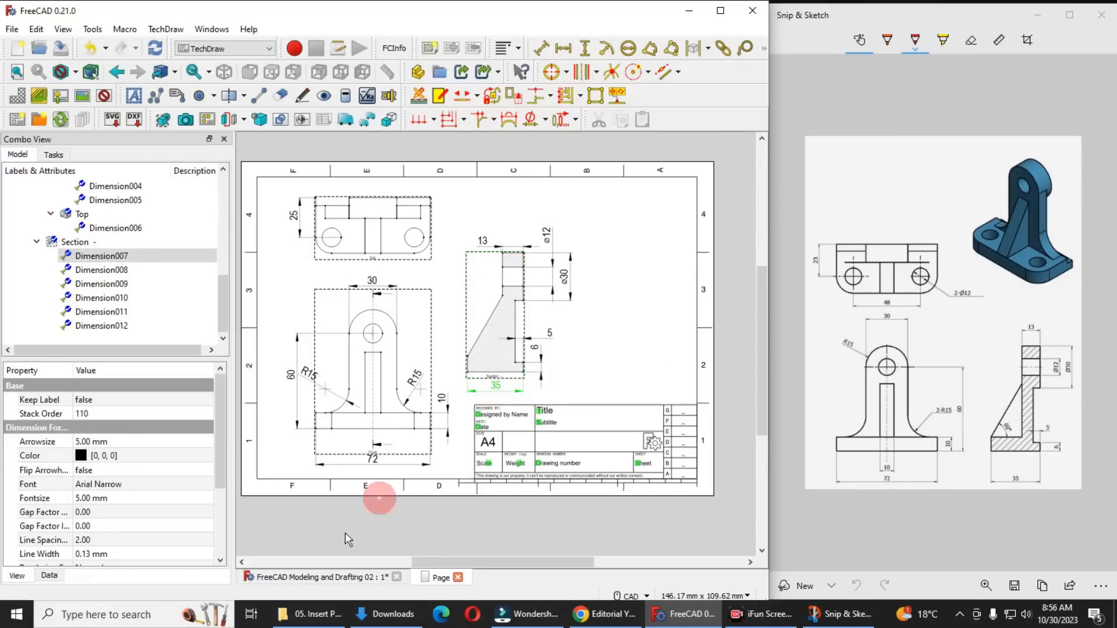
Return to the 3D model and orient it to the isometric view
click(296, 582)
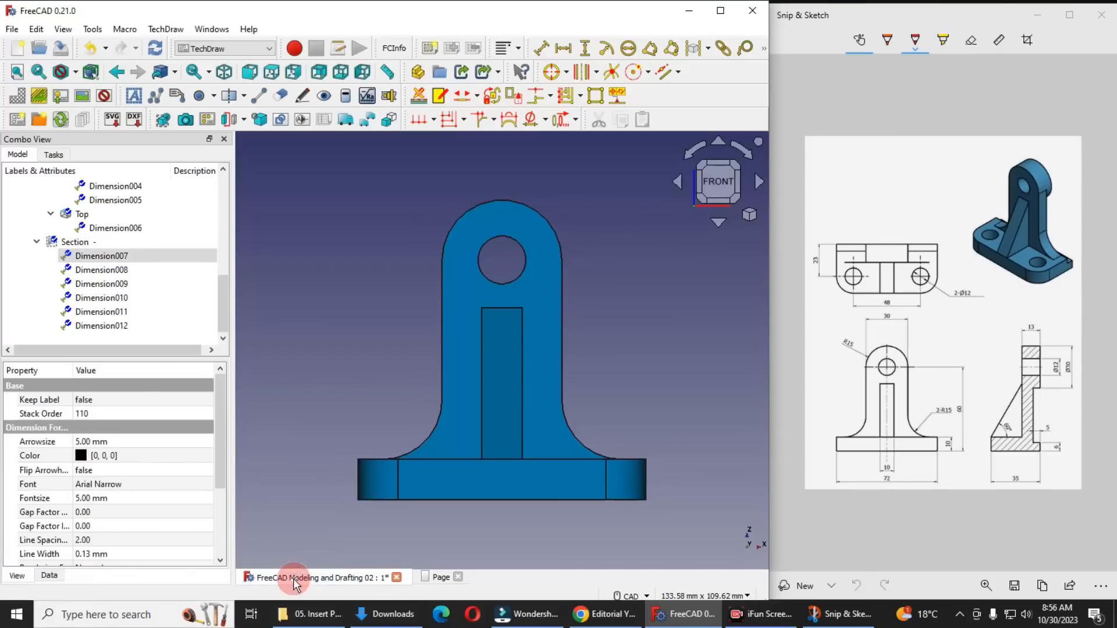
click(749, 217)
click(781, 258)
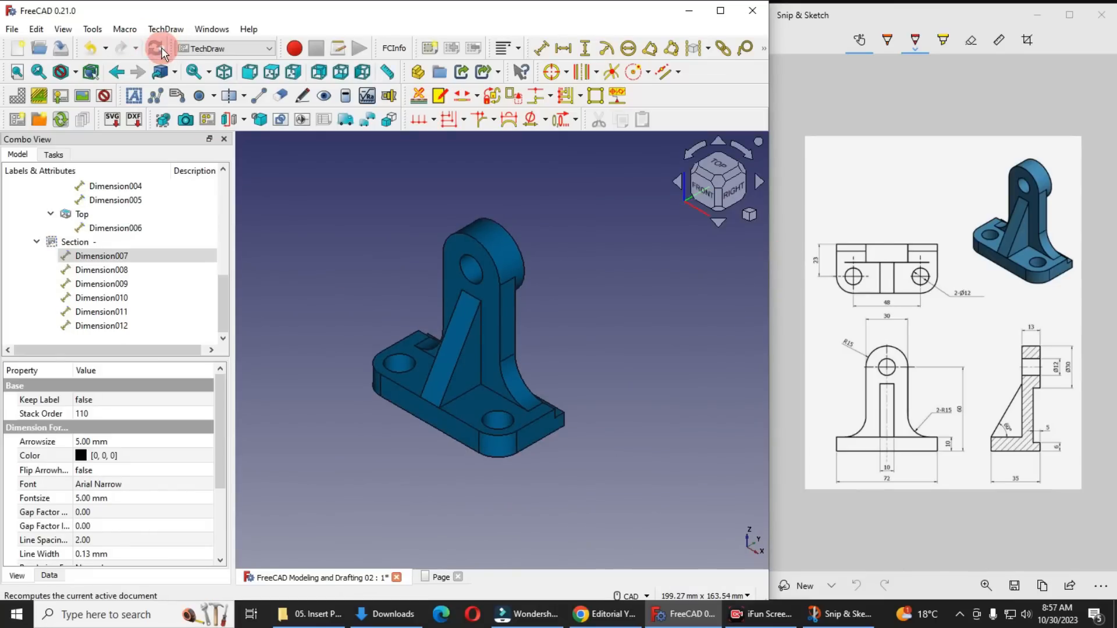
Insert a view of the Body in its isometric orientation and place it in the page's upper right corner
scroll(122, 309, up, 4)
scroll(93, 244, up, 3)
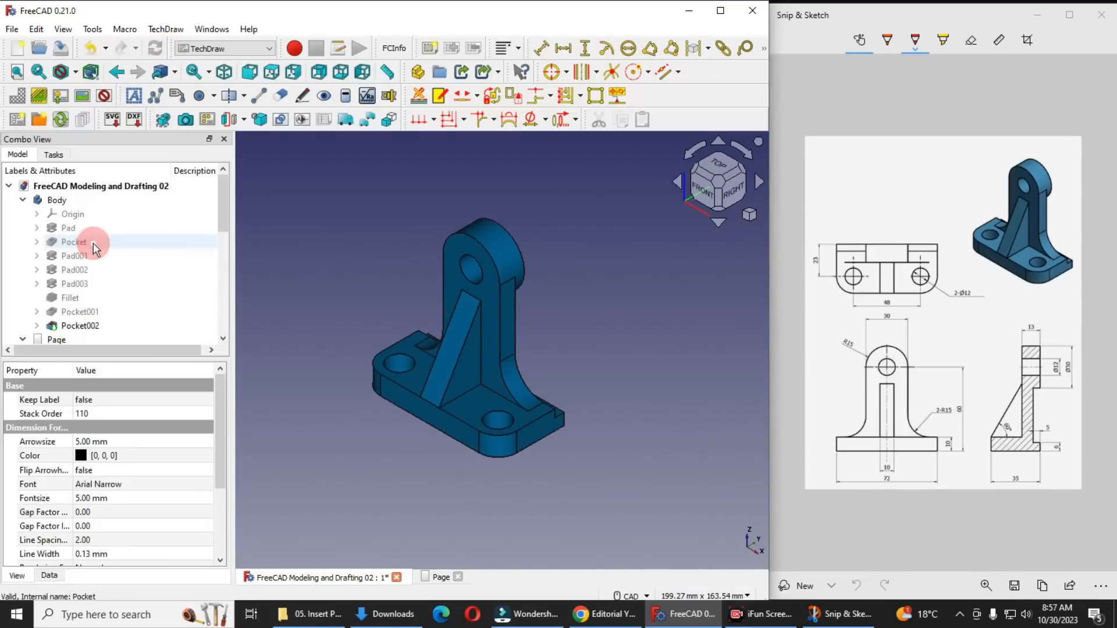
click(58, 199)
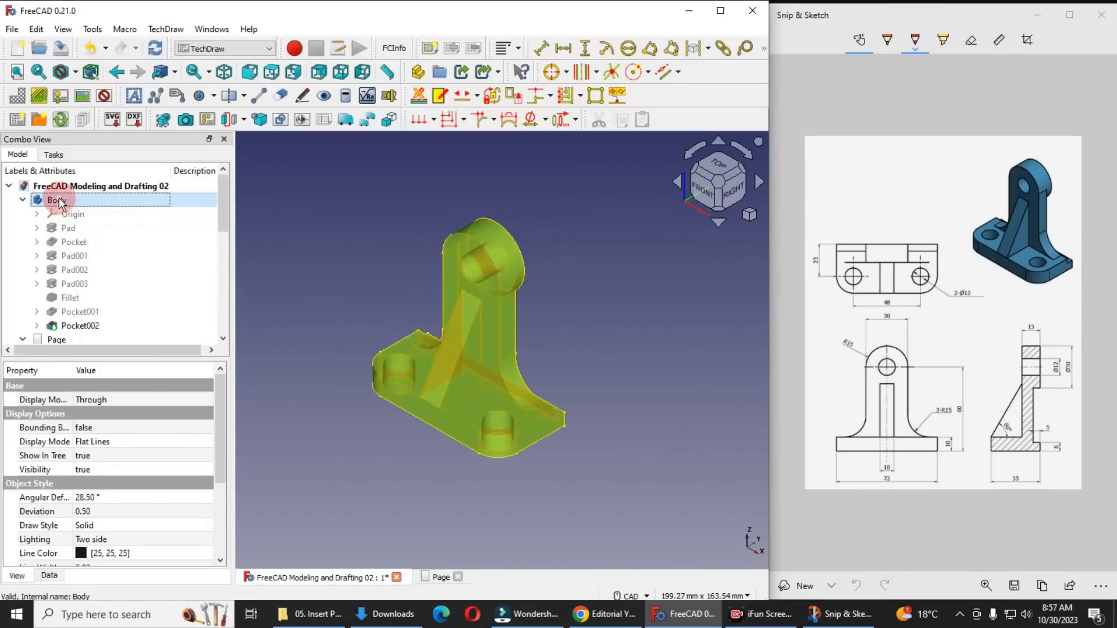
click(162, 121)
click(430, 562)
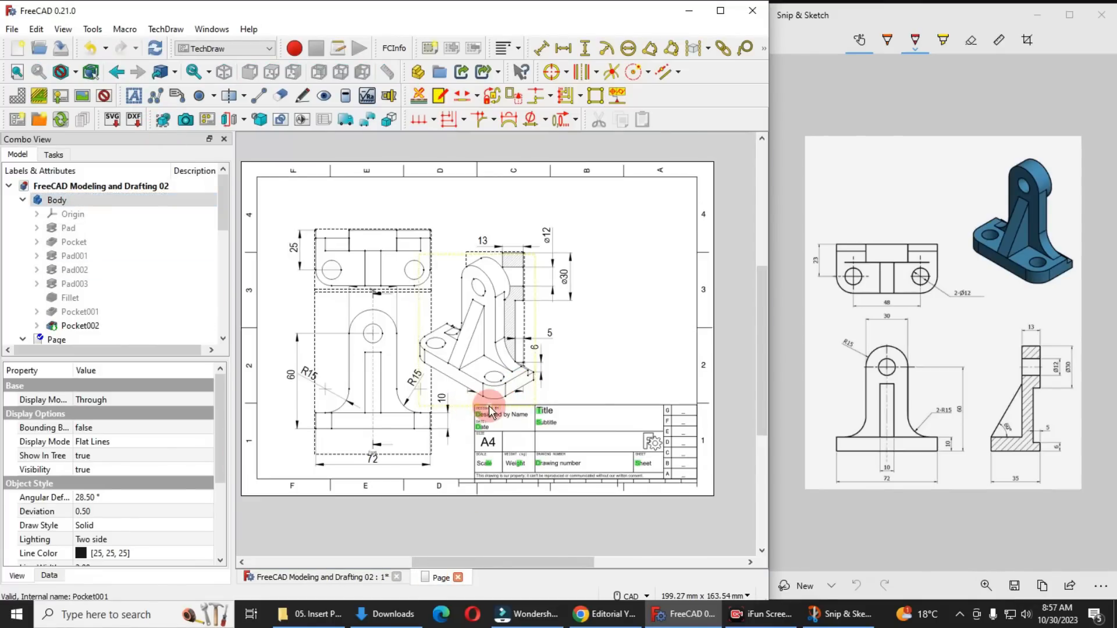
drag(495, 408, 648, 331)
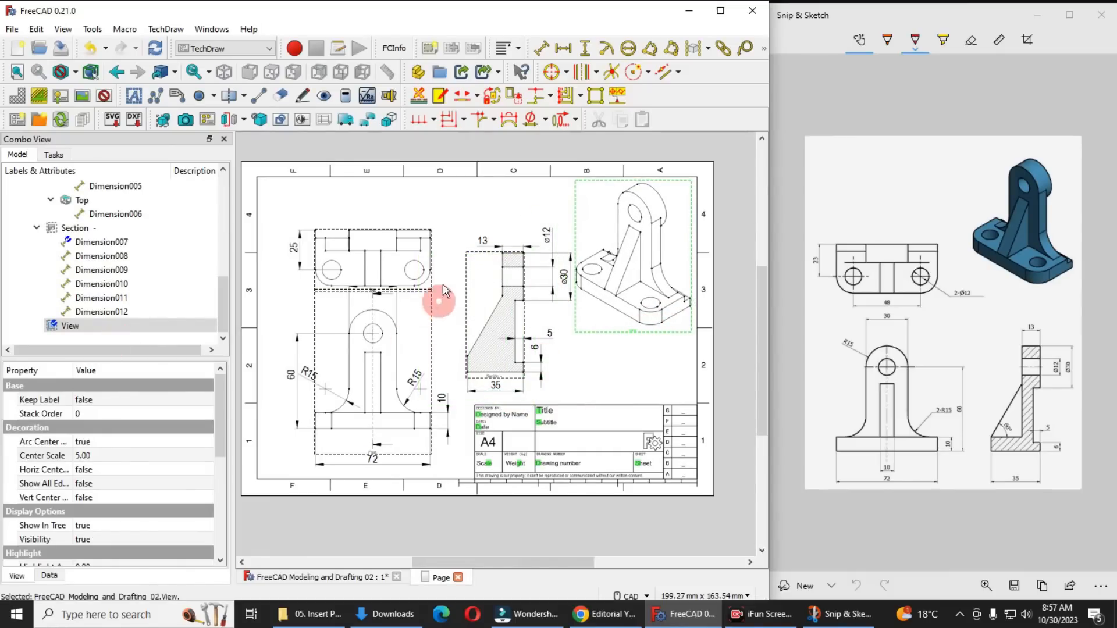
Rearrange the page by raising the top view, shifting the front, top and section views left, and nudging the isometric view down
drag(314, 274, 309, 249)
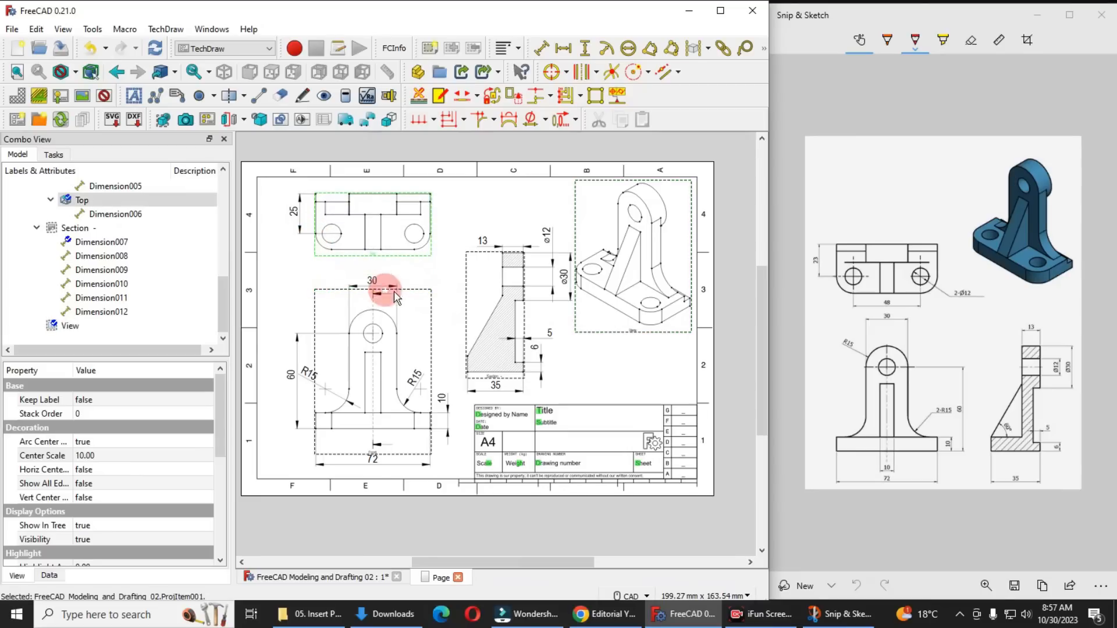
mouse_move(429, 294)
mouse_down()
mouse_move(408, 294)
mouse_move(465, 299)
mouse_move(437, 303)
mouse_up()
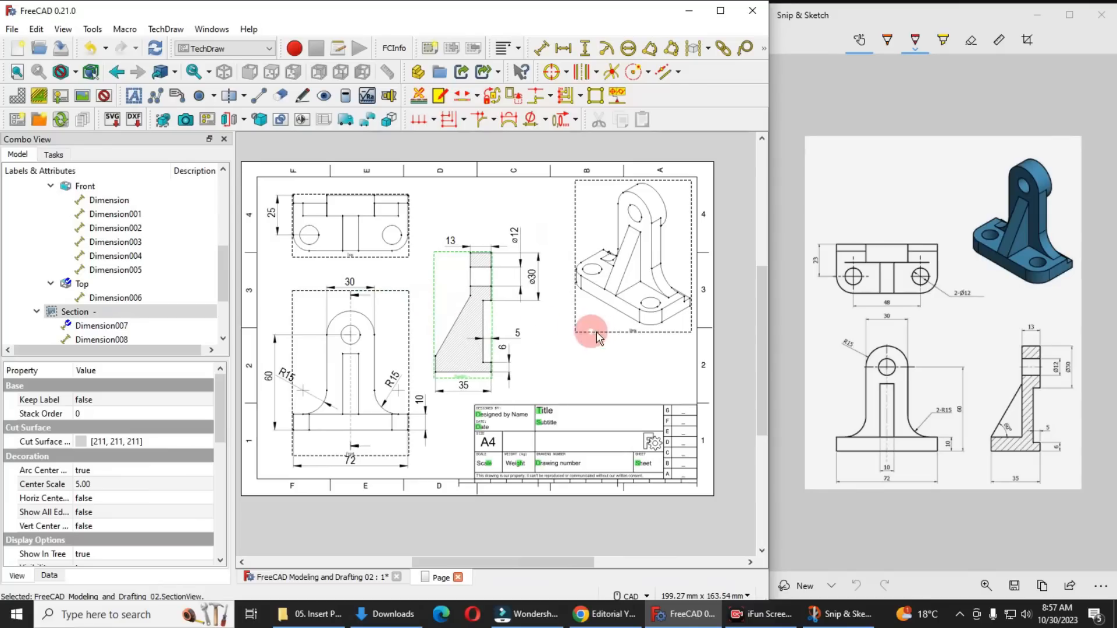
drag(629, 329, 626, 344)
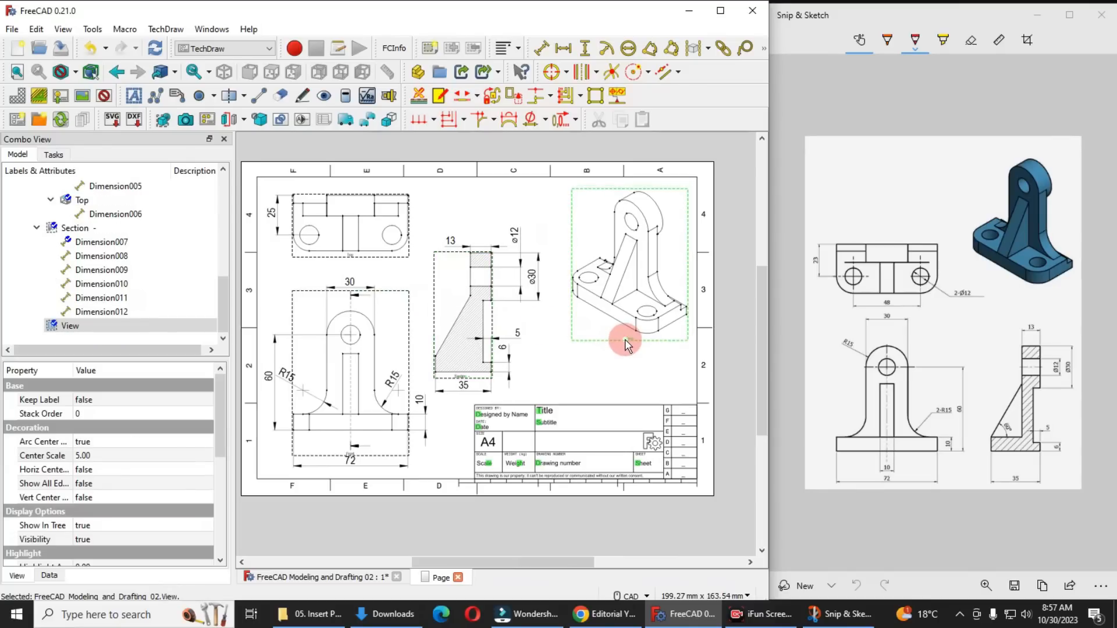
Turn off the view frames on the drawing page and check the clean layout of all four views
click(104, 95)
click(377, 344)
middle_drag(378, 346, 398, 350)
scroll(303, 387, up, 1)
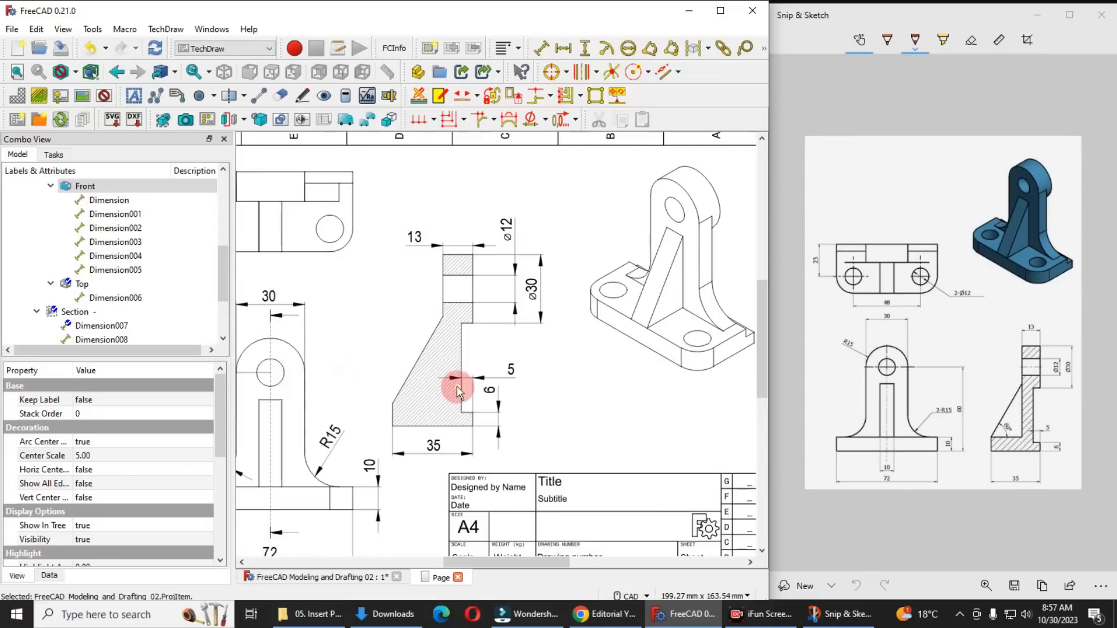
scroll(465, 379, down, 1)
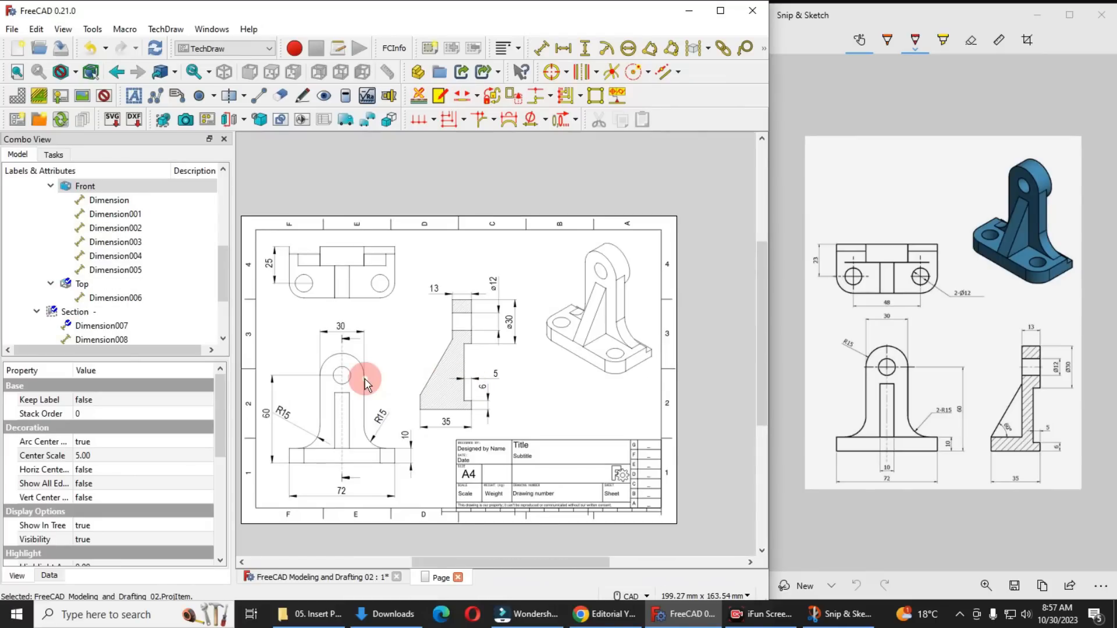
scroll(367, 381, up, 1)
middle_drag(424, 383, 449, 361)
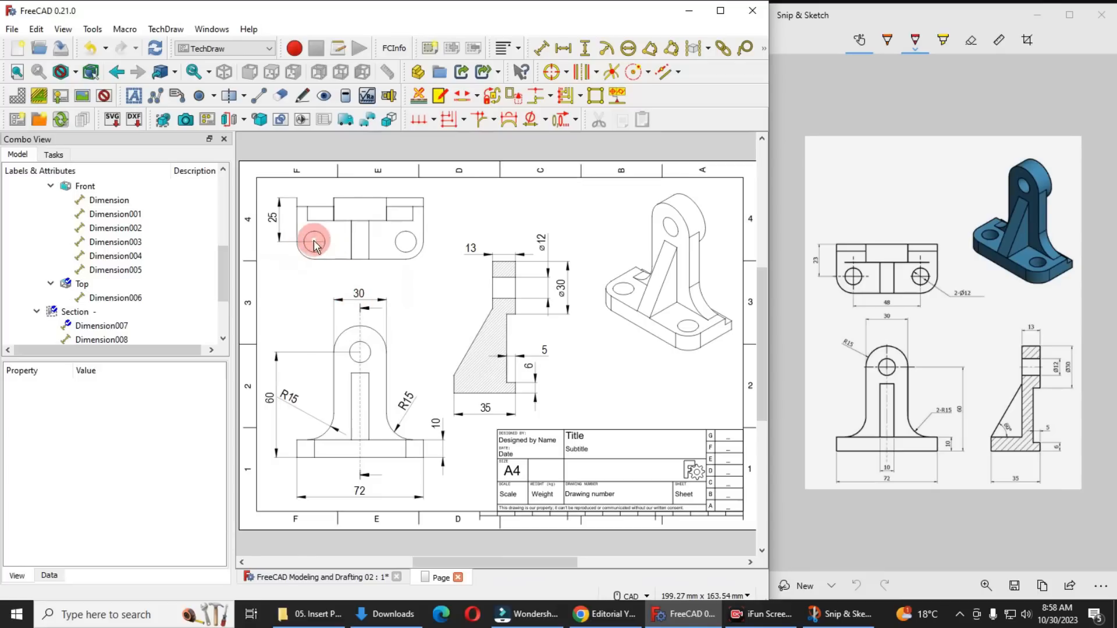
Show the view frames and vertices on the page once more, and hide them again
click(406, 242)
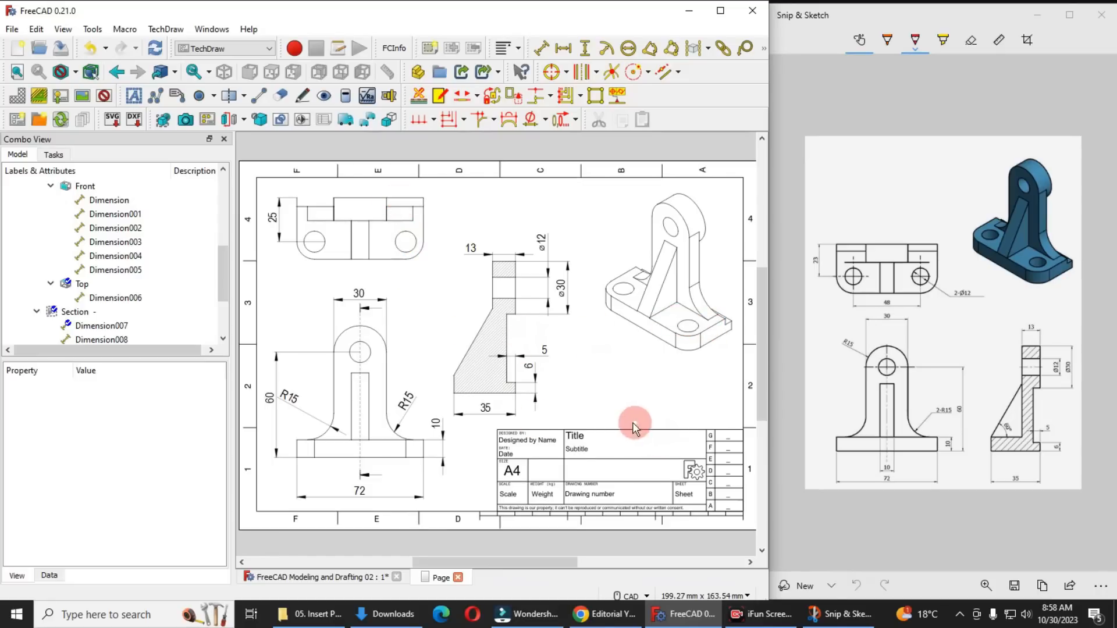
mouse_move(598, 413)
middle_down()
mouse_move(619, 417)
mouse_move(600, 419)
middle_up()
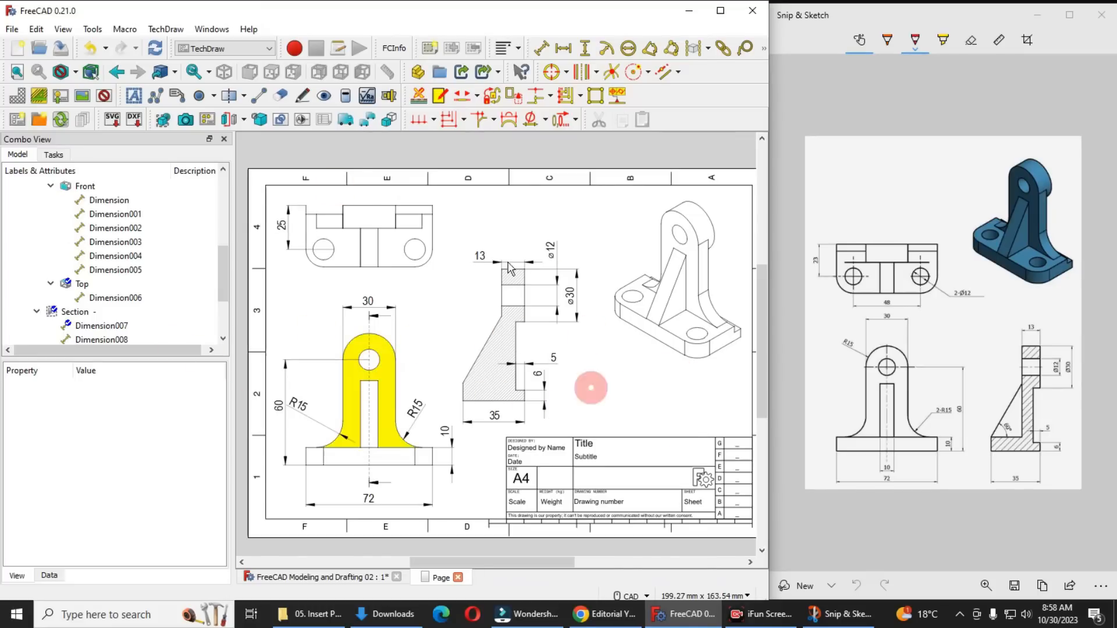
click(104, 98)
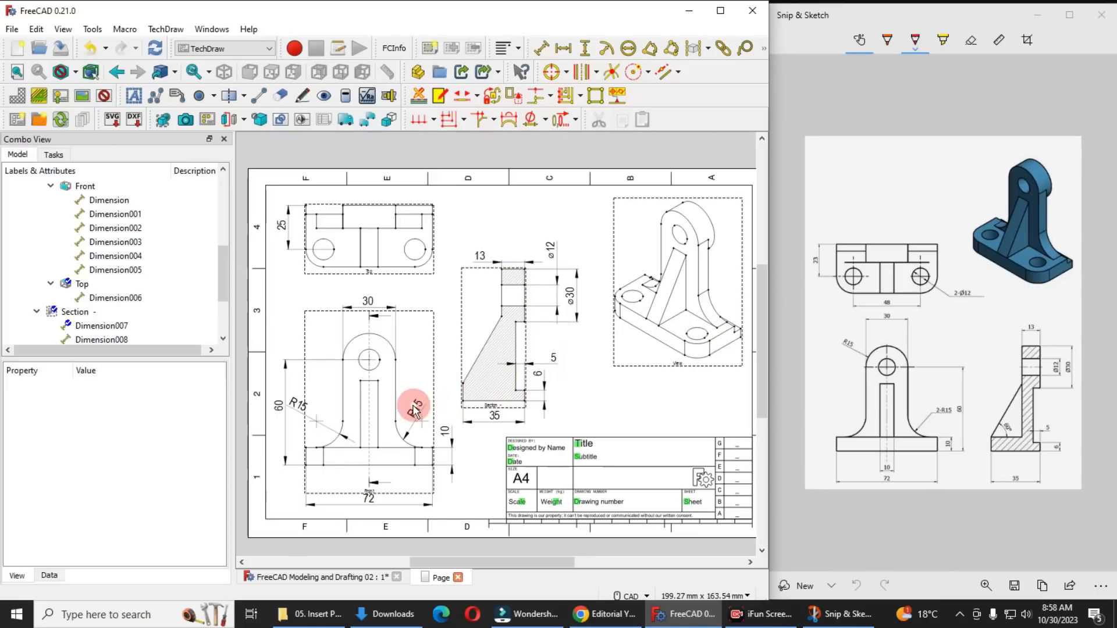
click(104, 96)
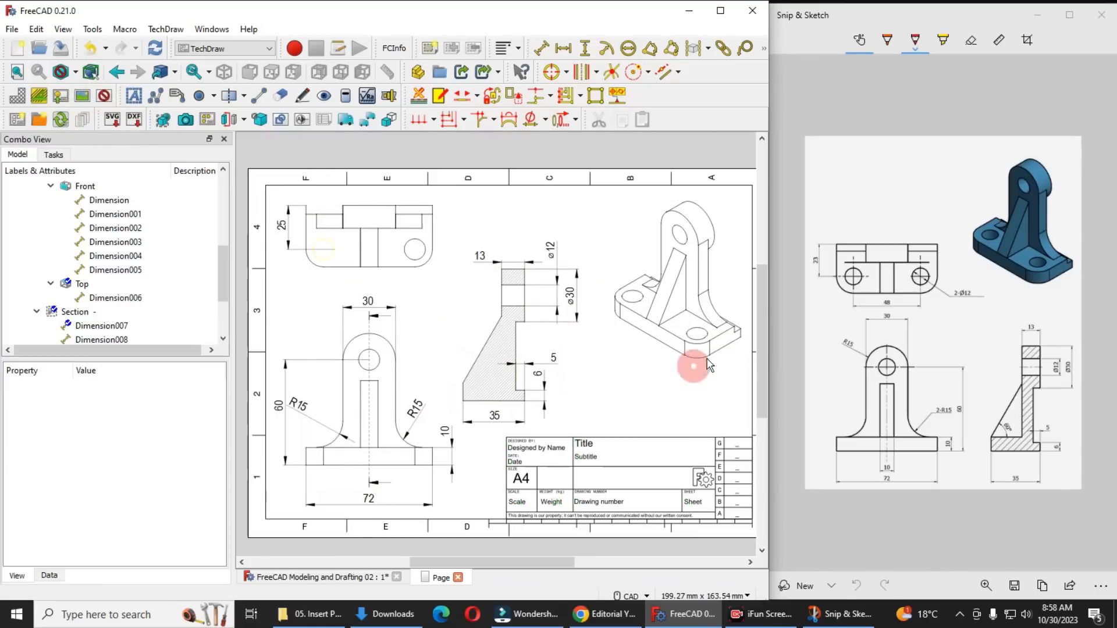